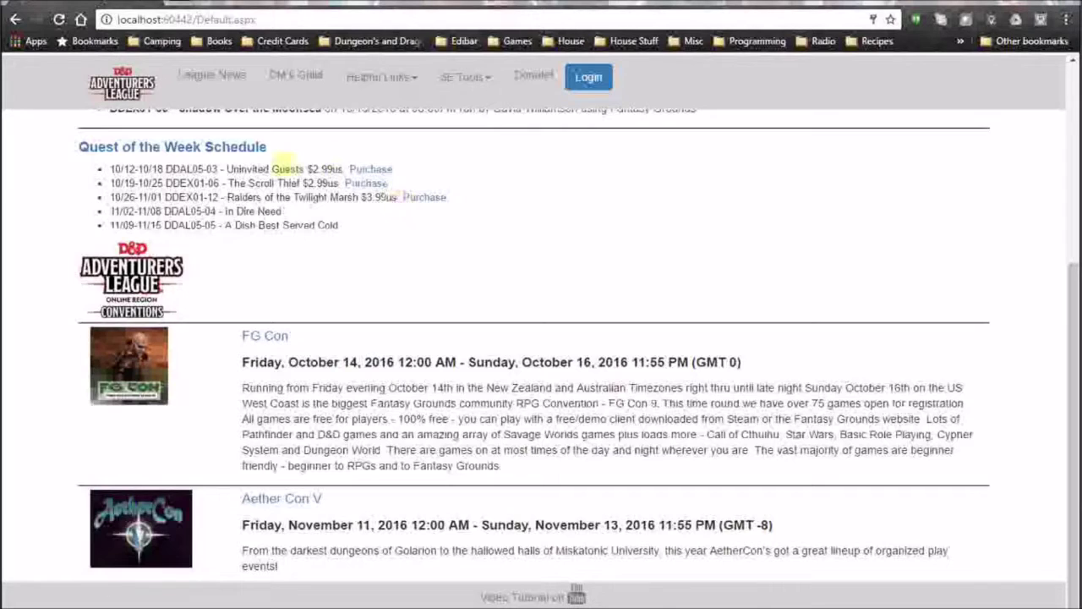
Open League News, read the Storm King's Thunder adventures article, and return to the news list.
scroll(382, 245, up, 4)
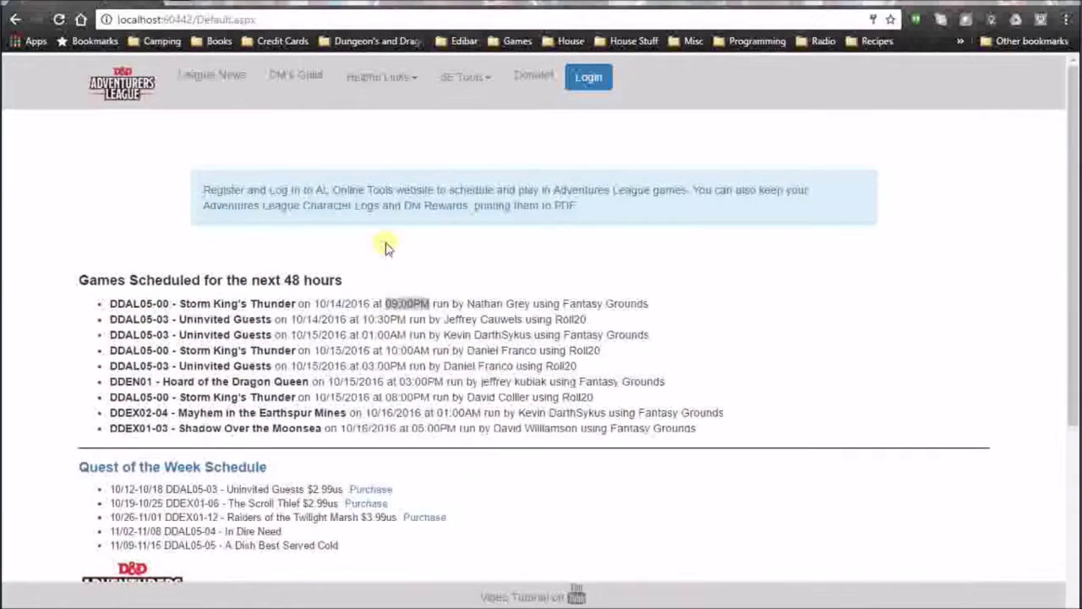
click(229, 80)
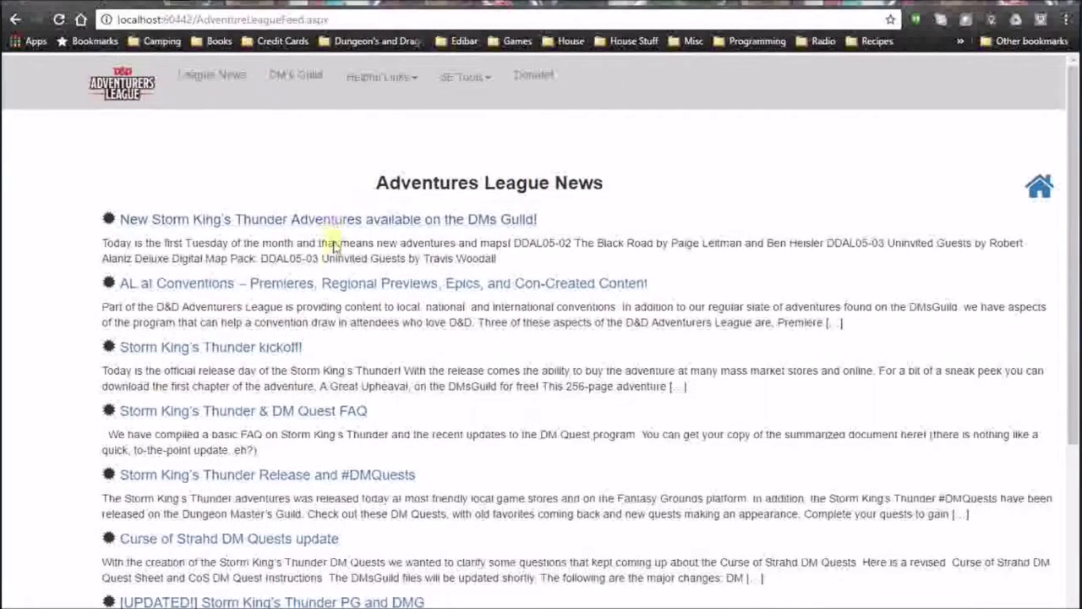
scroll(343, 287, down, 4)
scroll(345, 304, up, 4)
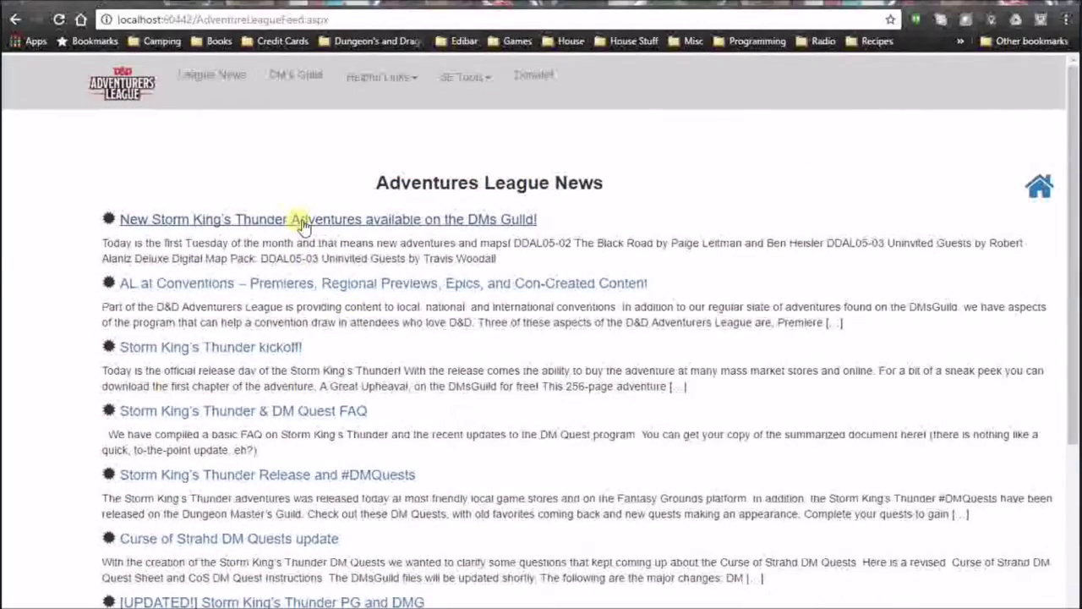
click(297, 219)
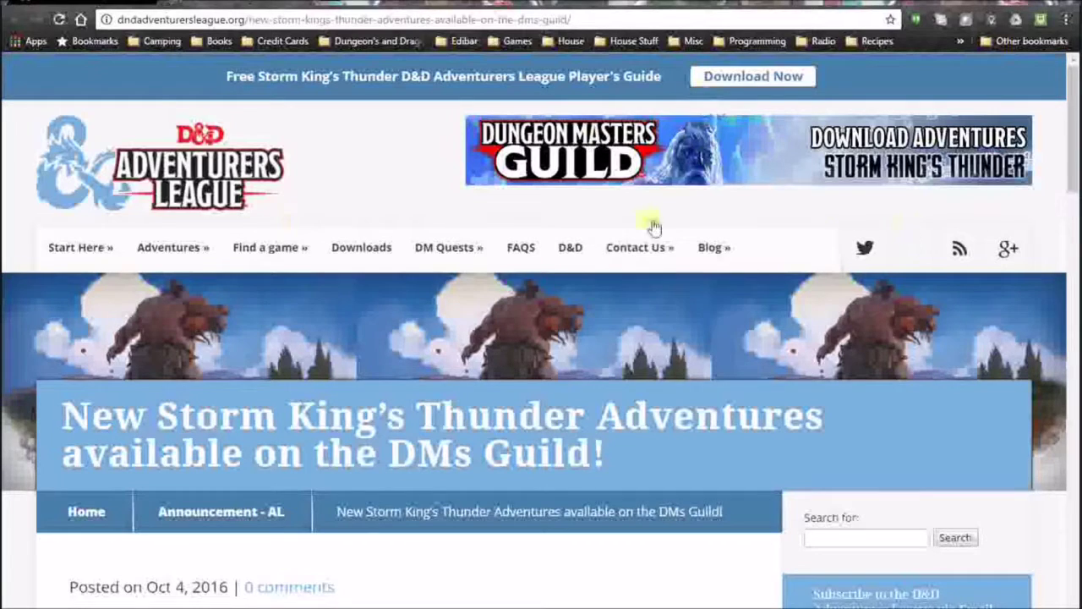
click(306, 7)
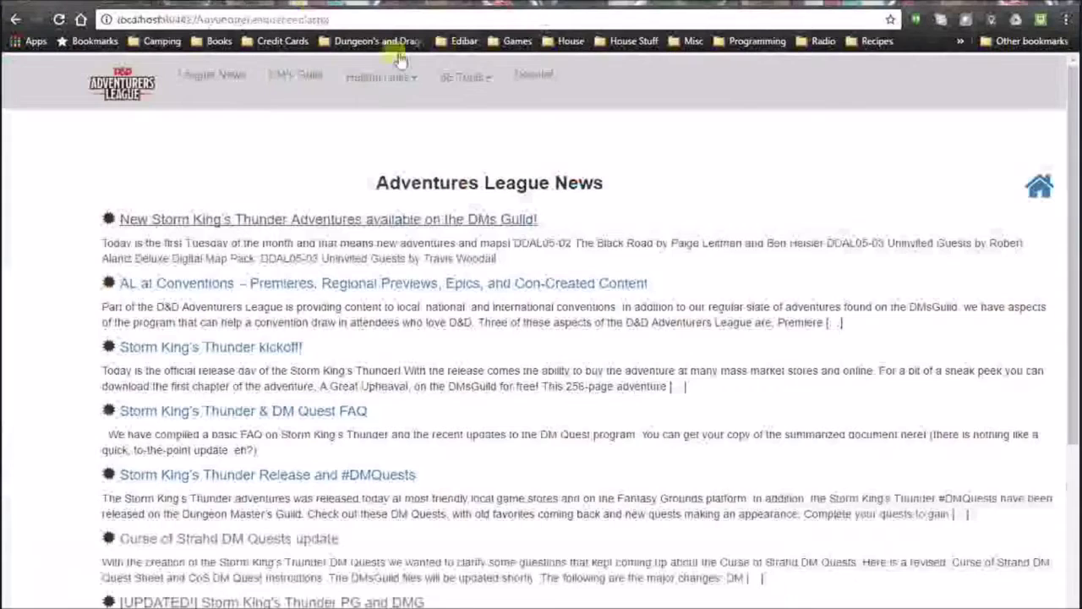
Browse the DM's Guild AL items list and view the Defiance in Phlan product page.
click(296, 84)
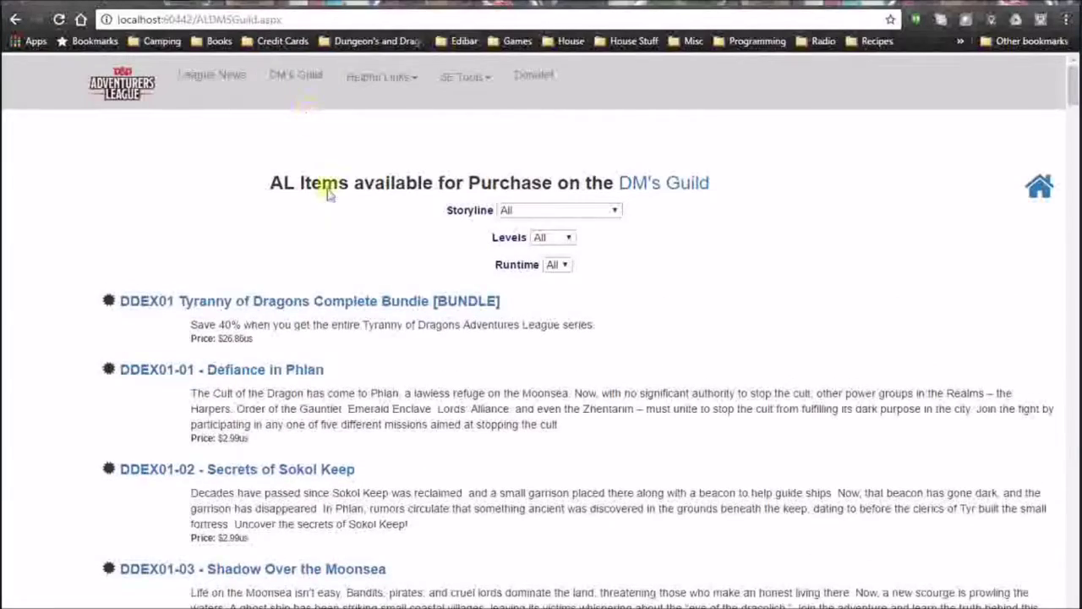
scroll(346, 326, down, 4)
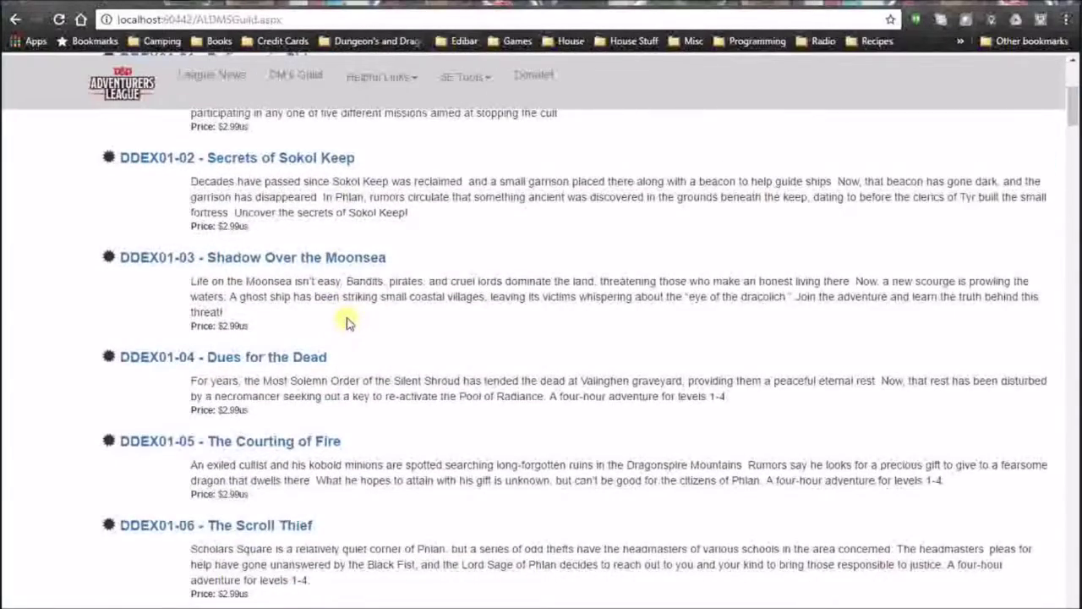
scroll(345, 329, up, 4)
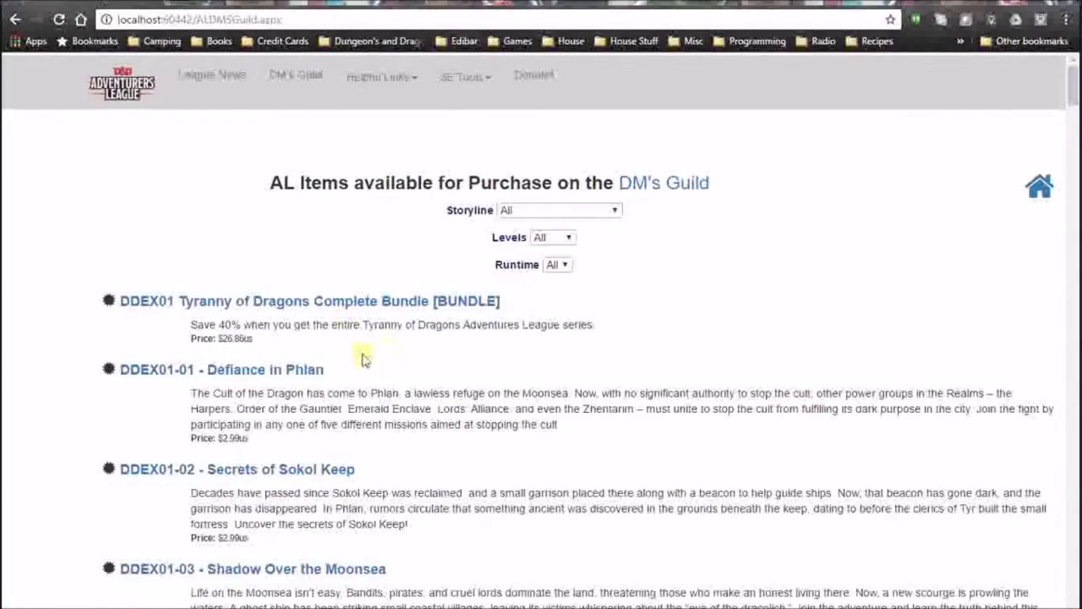
click(311, 374)
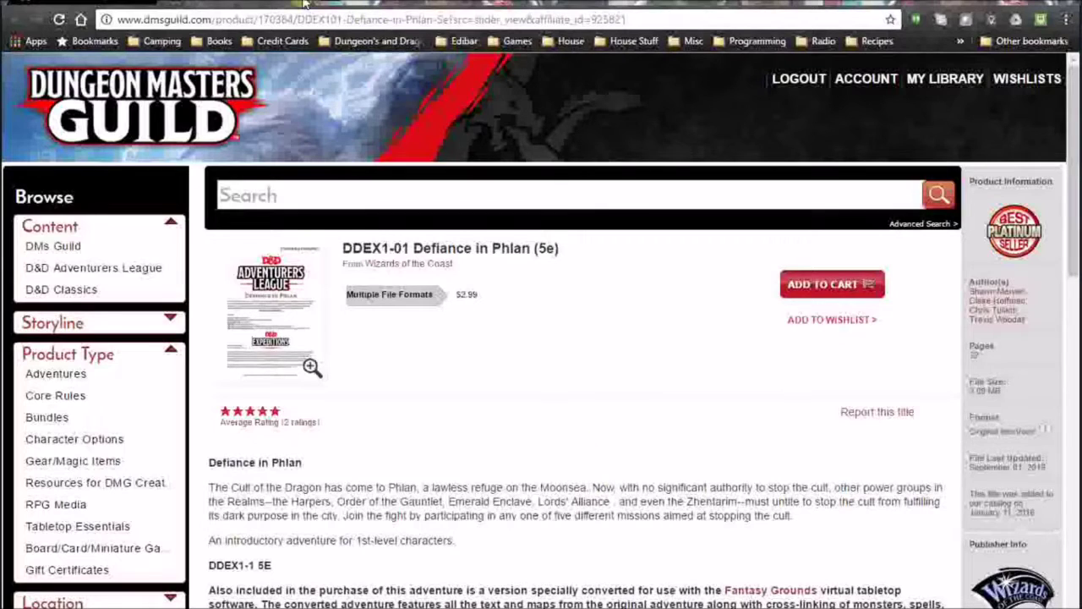
click(296, 4)
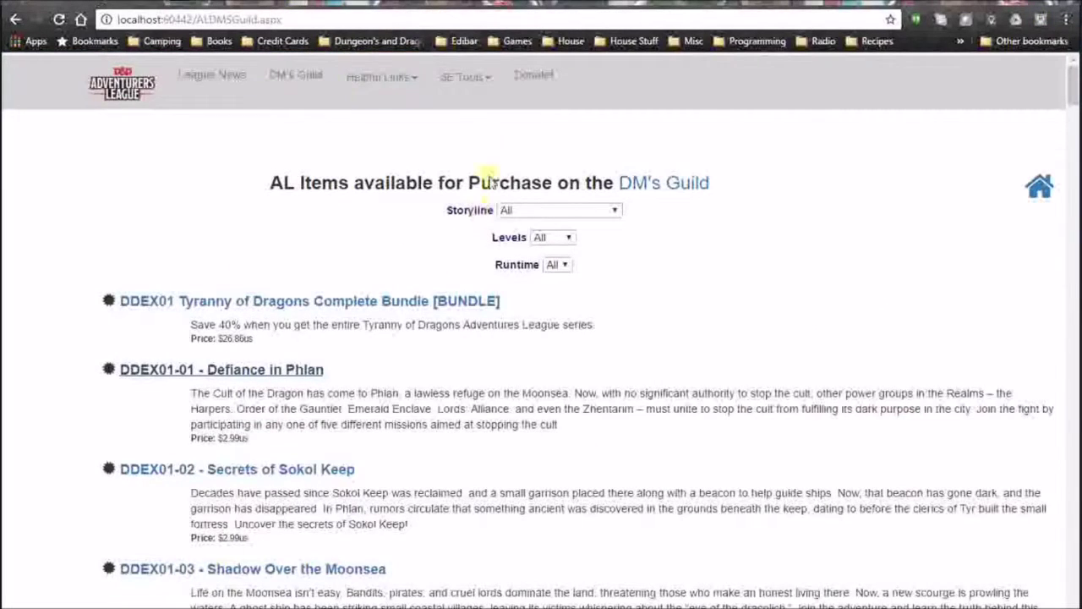
click(409, 85)
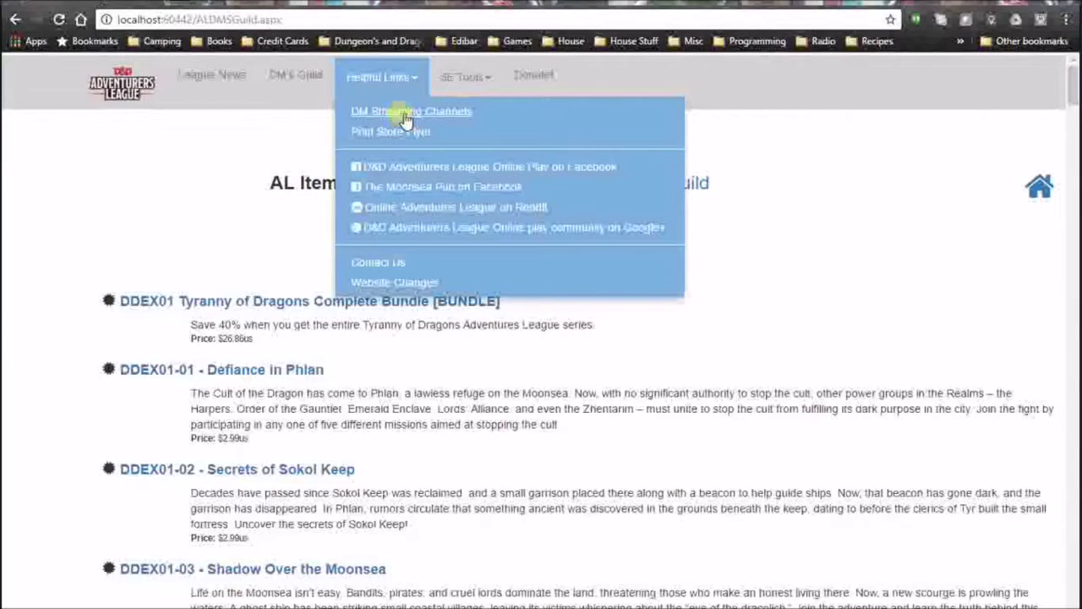
Review the DM Streaming Channels list under Helpful Links, then return to the home page.
click(404, 119)
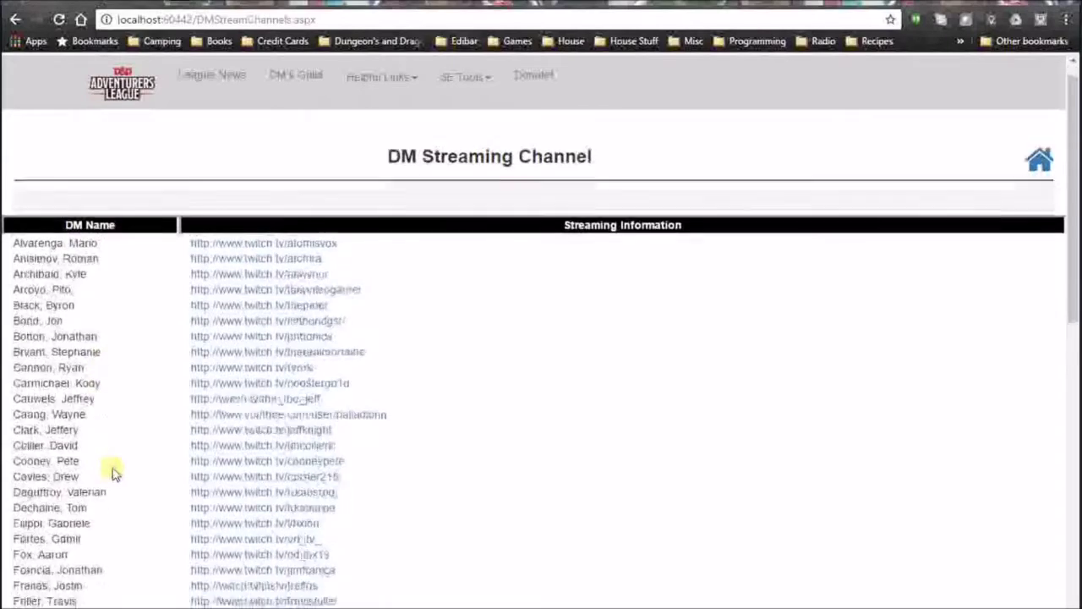
scroll(106, 431, down, 10)
scroll(74, 378, up, 10)
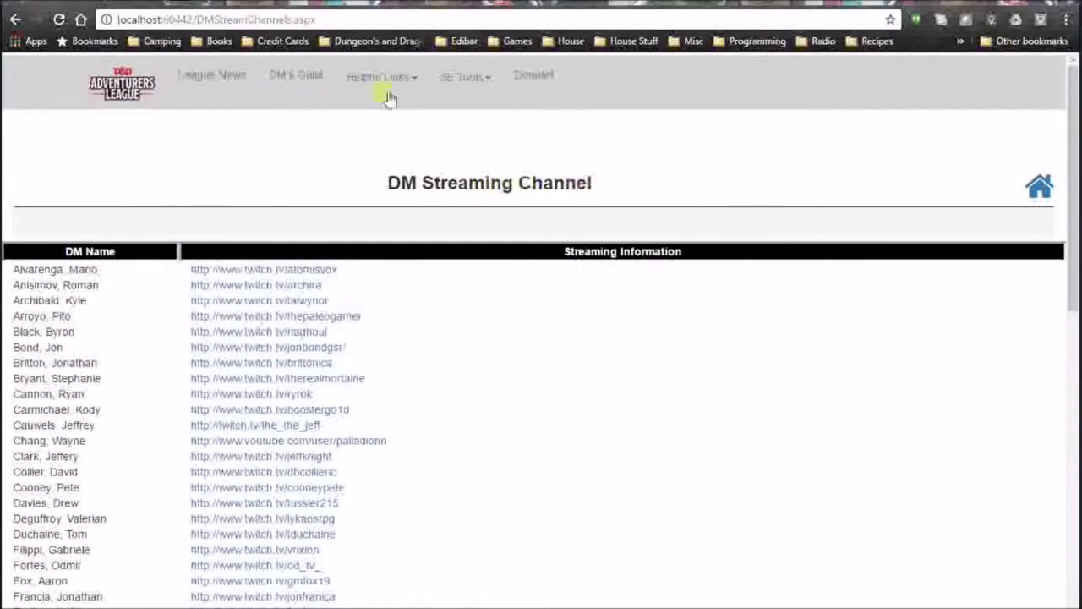
drag(389, 183, 607, 182)
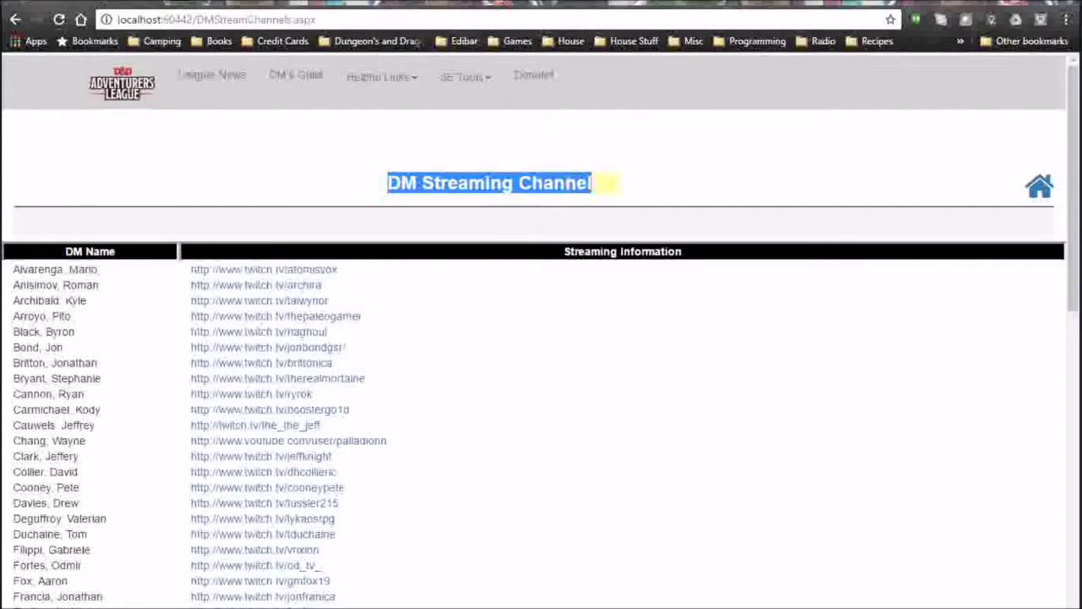
click(588, 183)
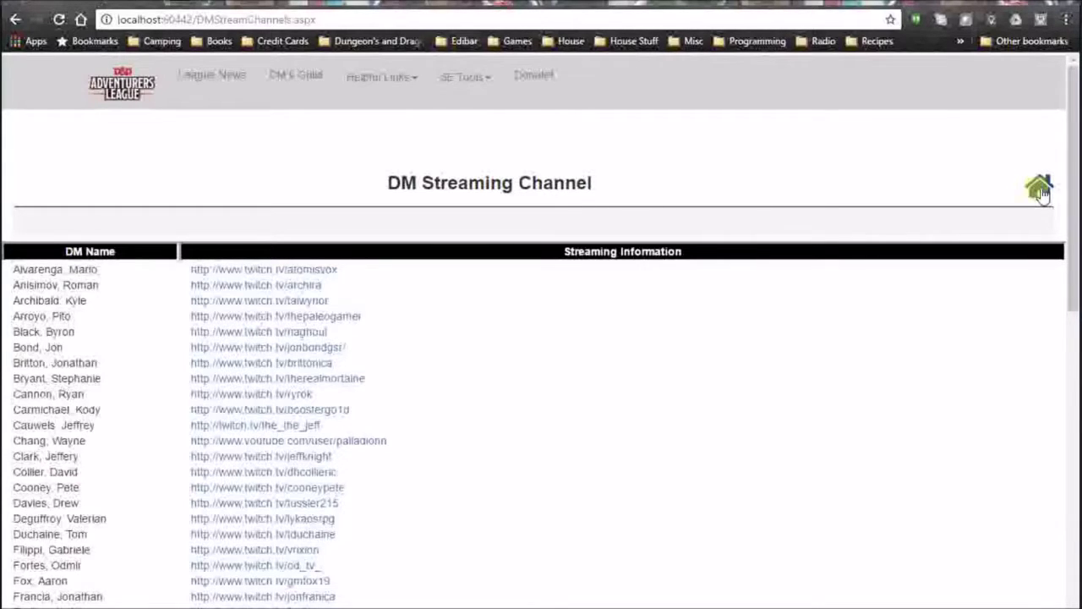
click(1042, 194)
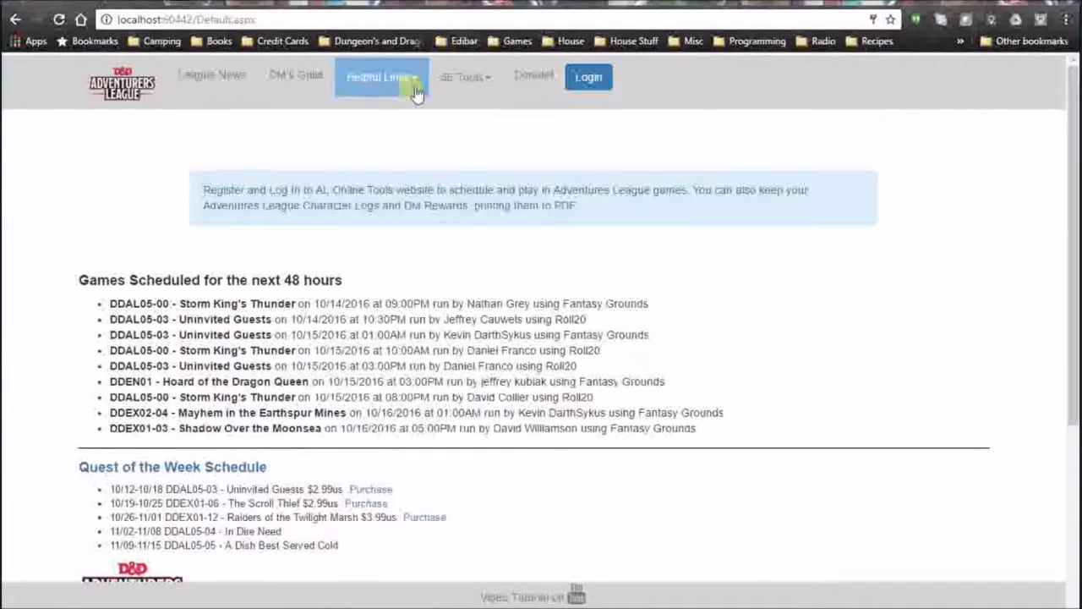
click(380, 77)
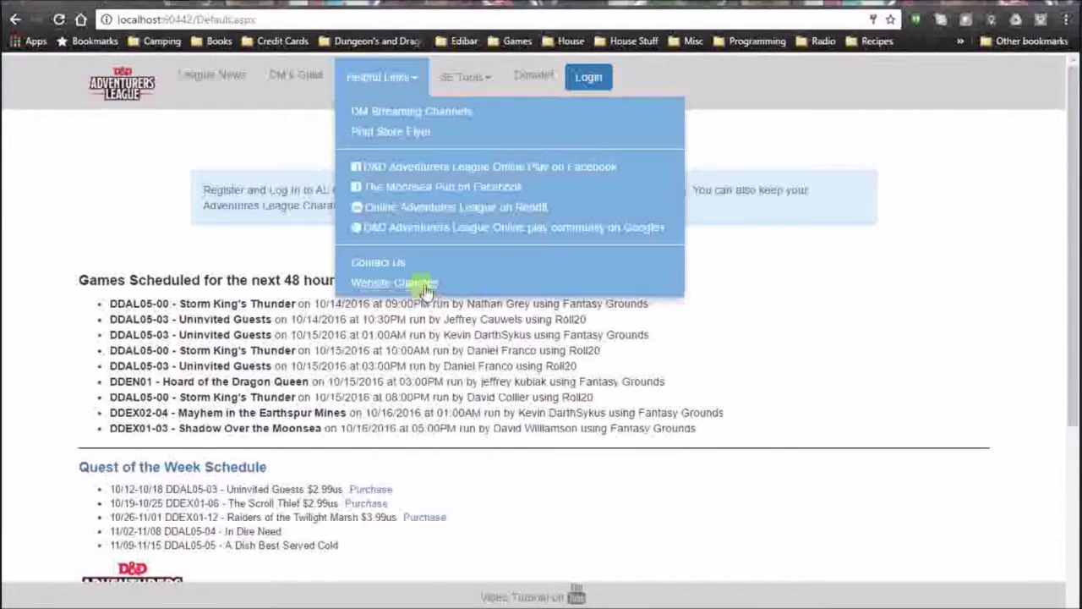
click(470, 88)
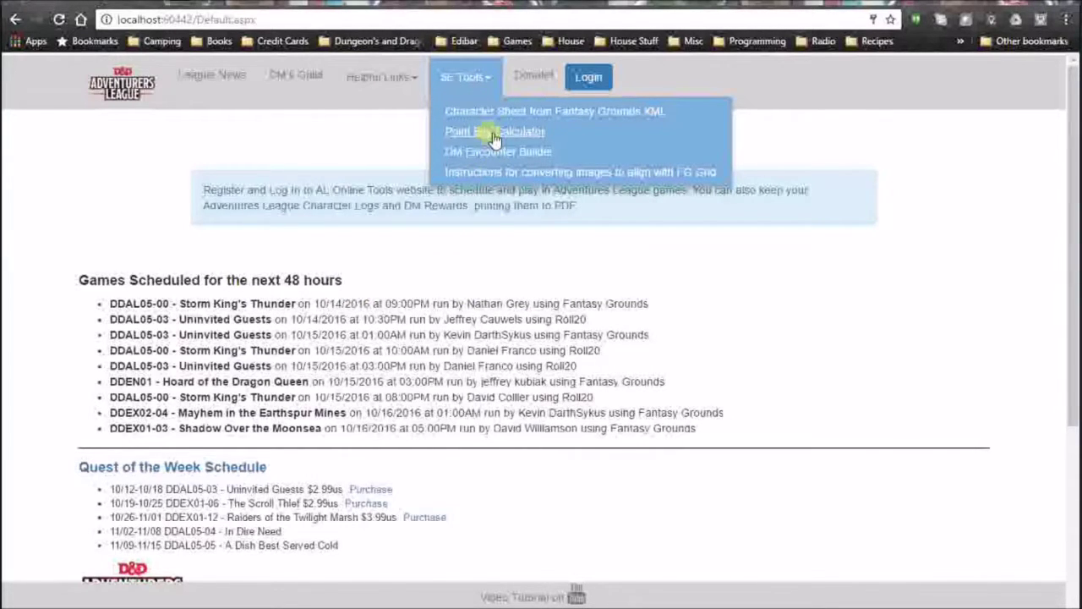
click(291, 243)
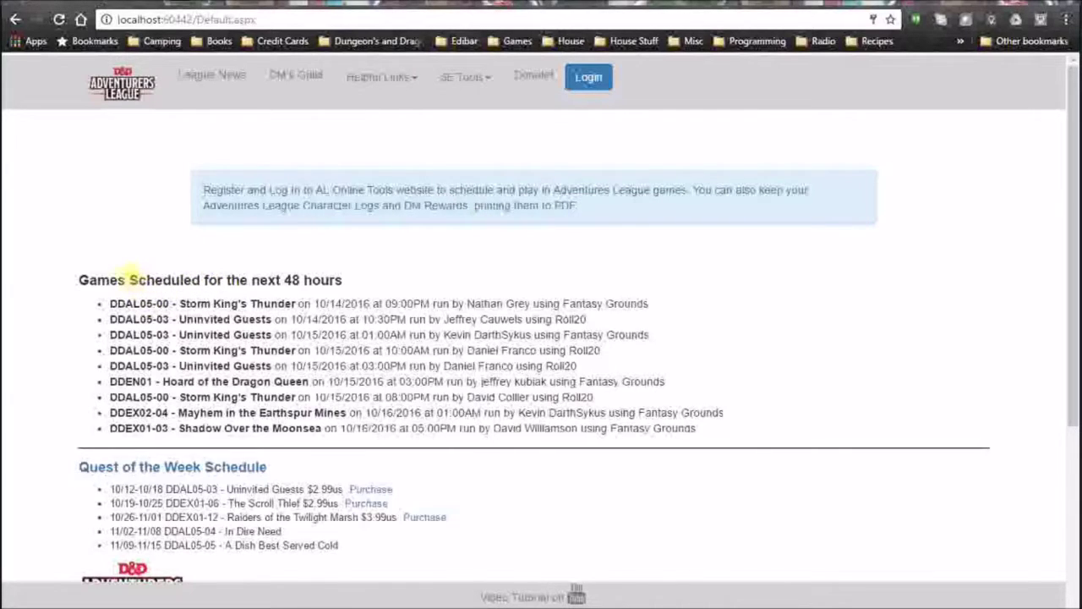
drag(78, 280, 336, 282)
click(473, 285)
scroll(406, 287, down, 2)
scroll(310, 239, up, 1)
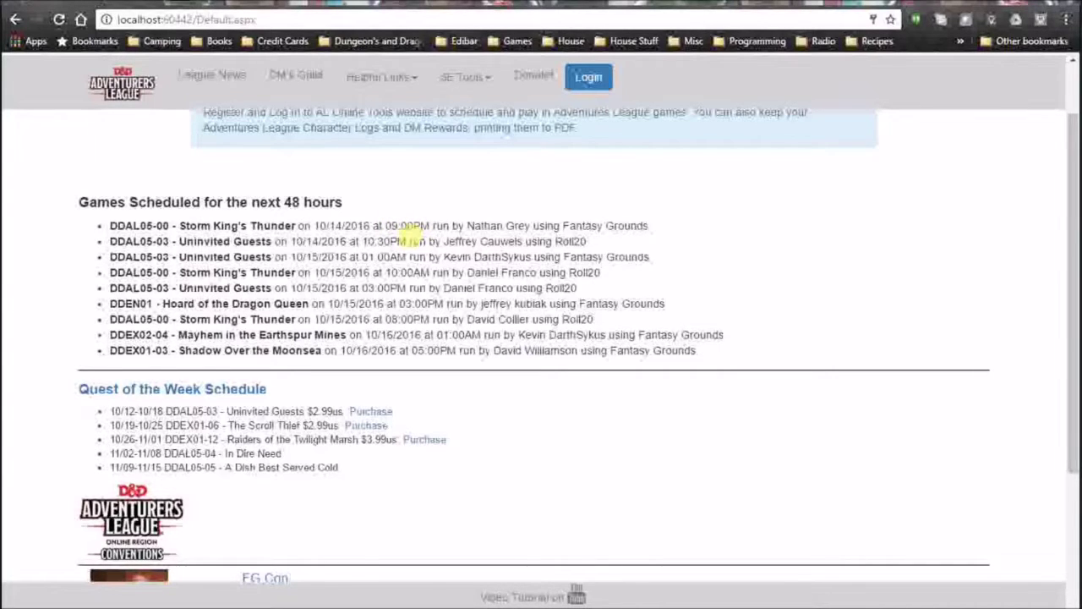
scroll(402, 269, down, 3)
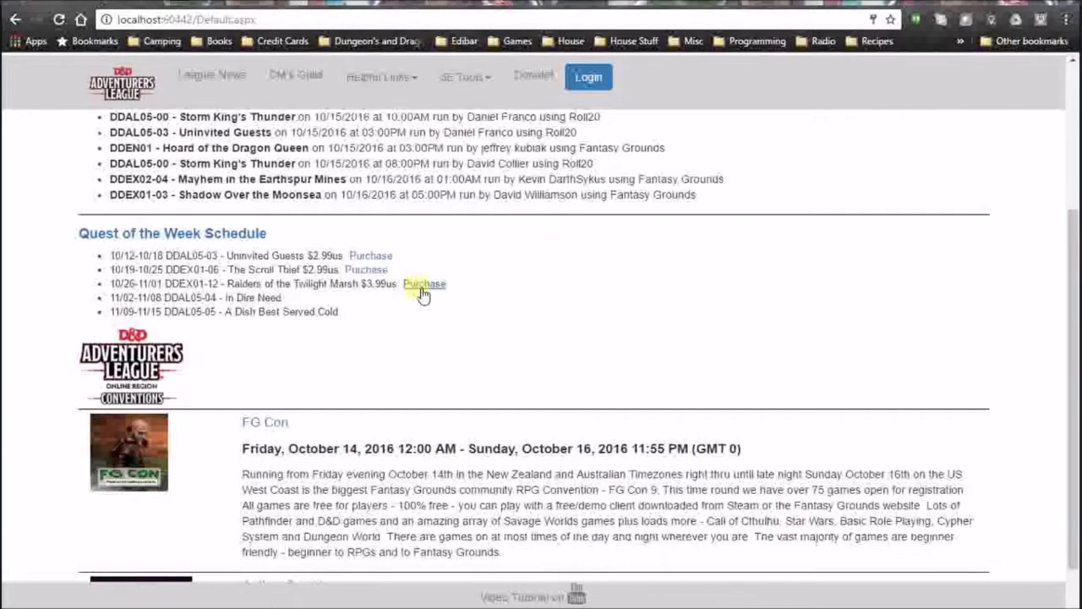
scroll(626, 362, down, 1)
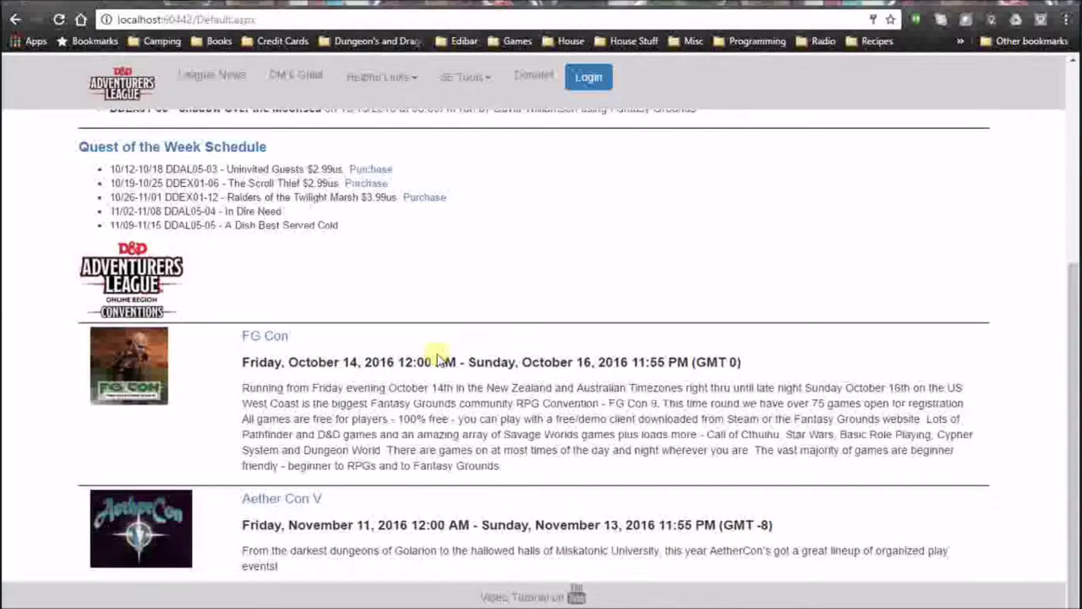
scroll(532, 357, up, 4)
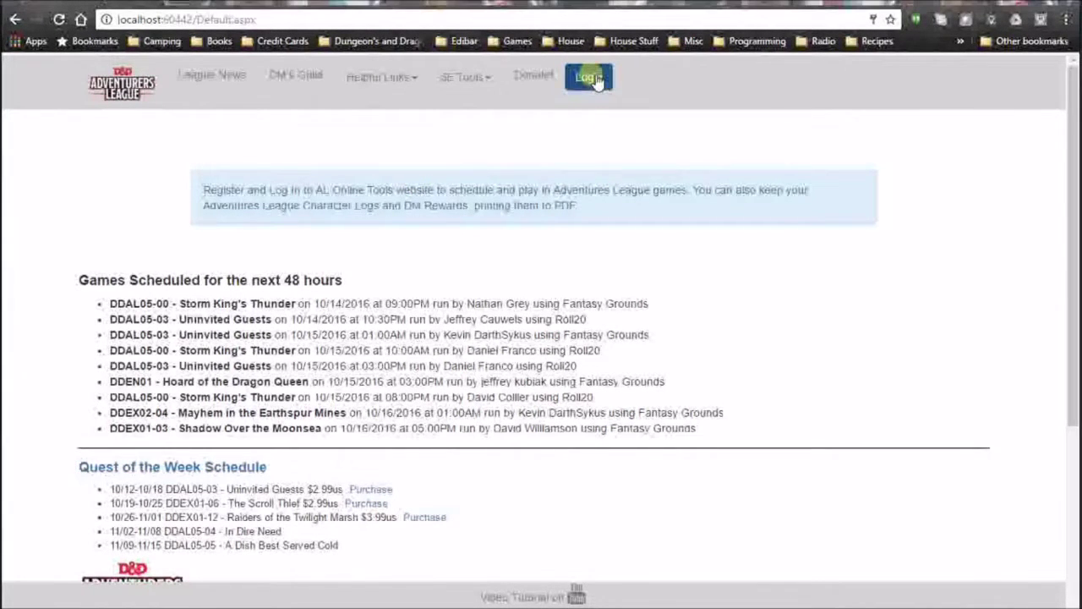
Start a new account registration and fill in the e-mail address from autofill.
click(597, 80)
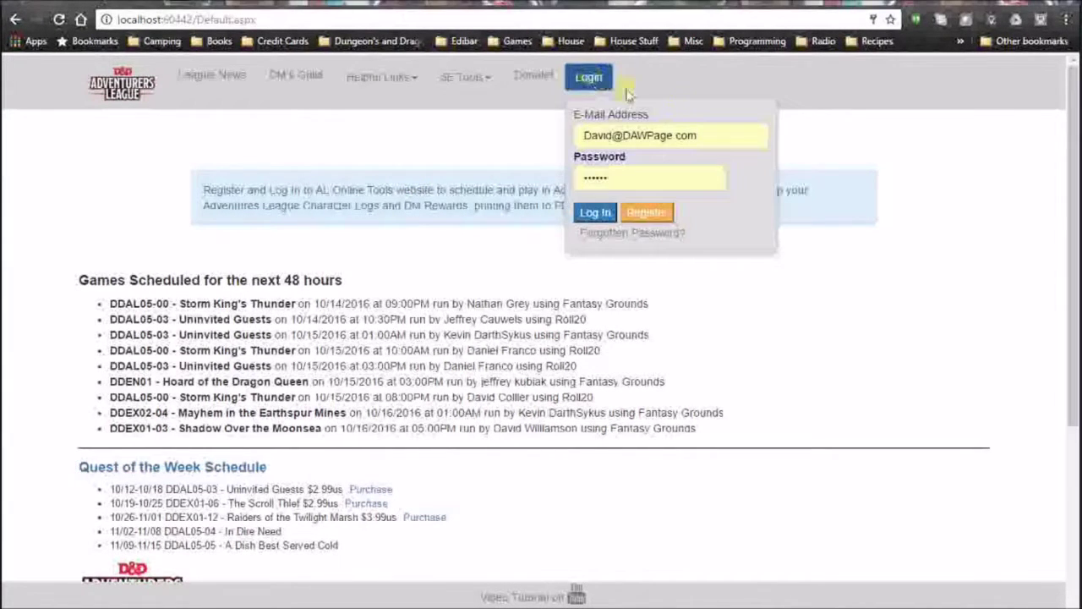
click(662, 215)
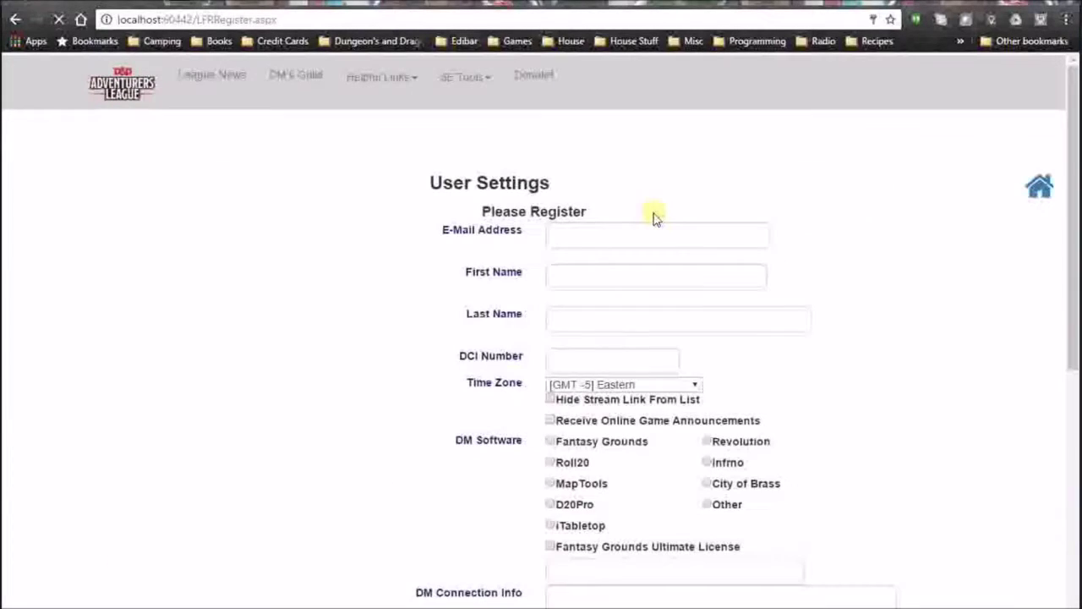
click(620, 232)
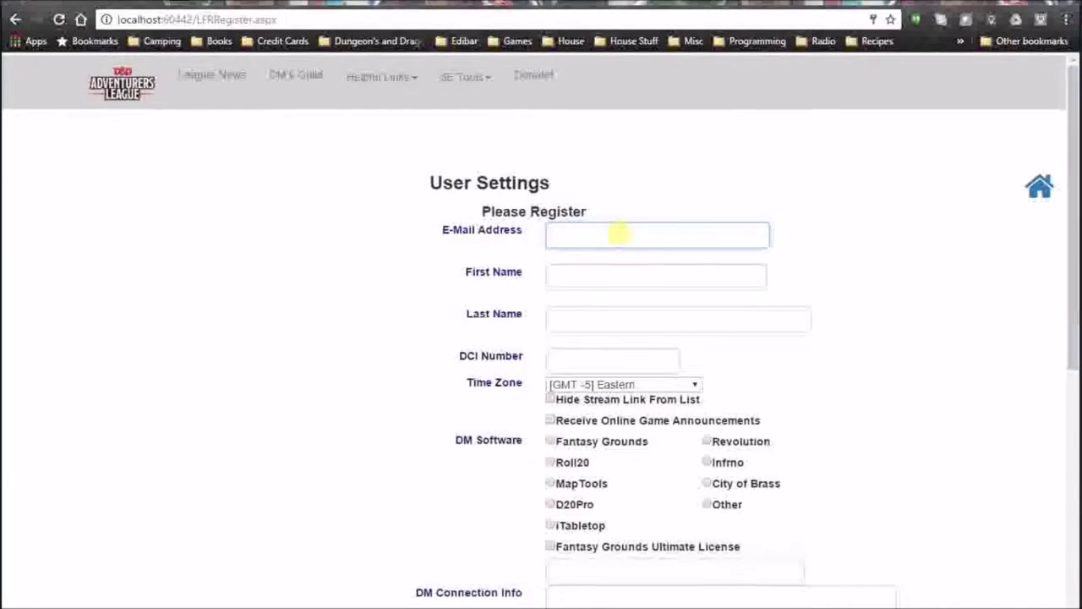
text(A)
key(Down)
key(Tab)
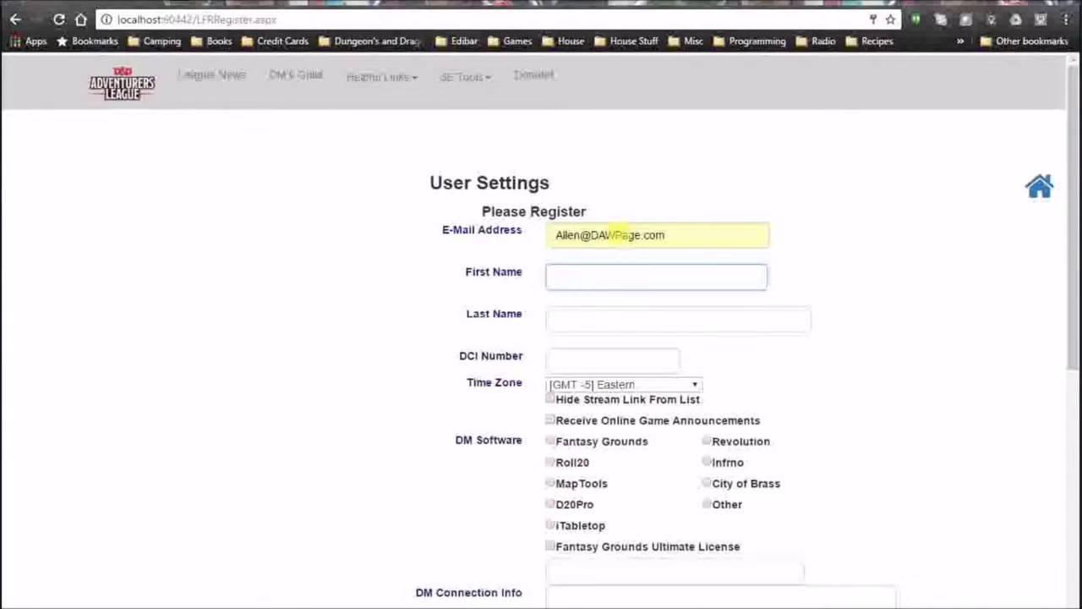
Fill in the first name and last name from autofill suggestions.
text(All)
key(Down)
key(Tab)
text(Wo)
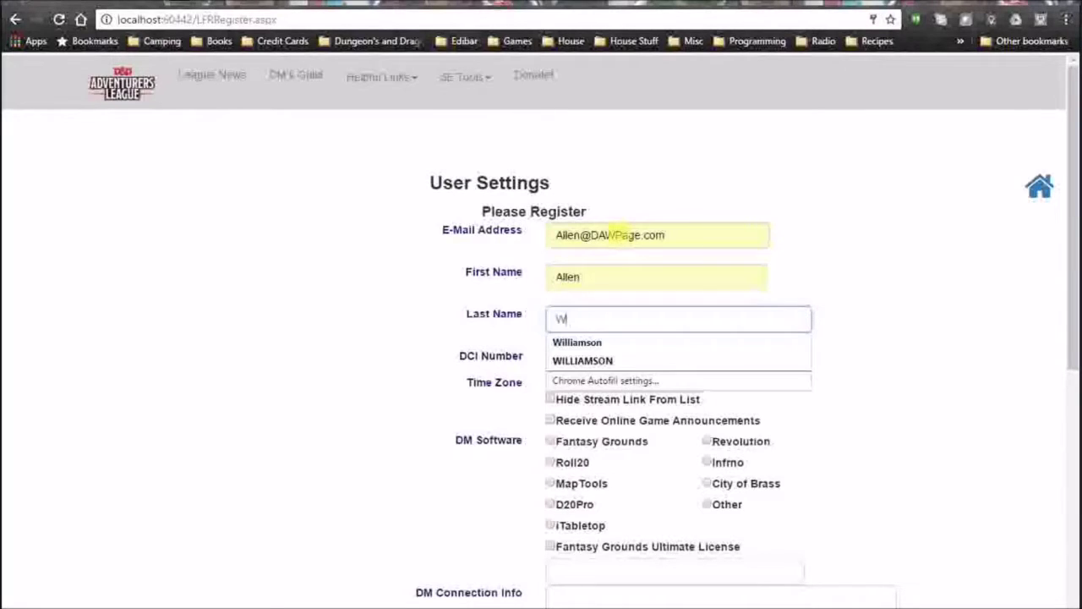
key(Down)
key(Tab)
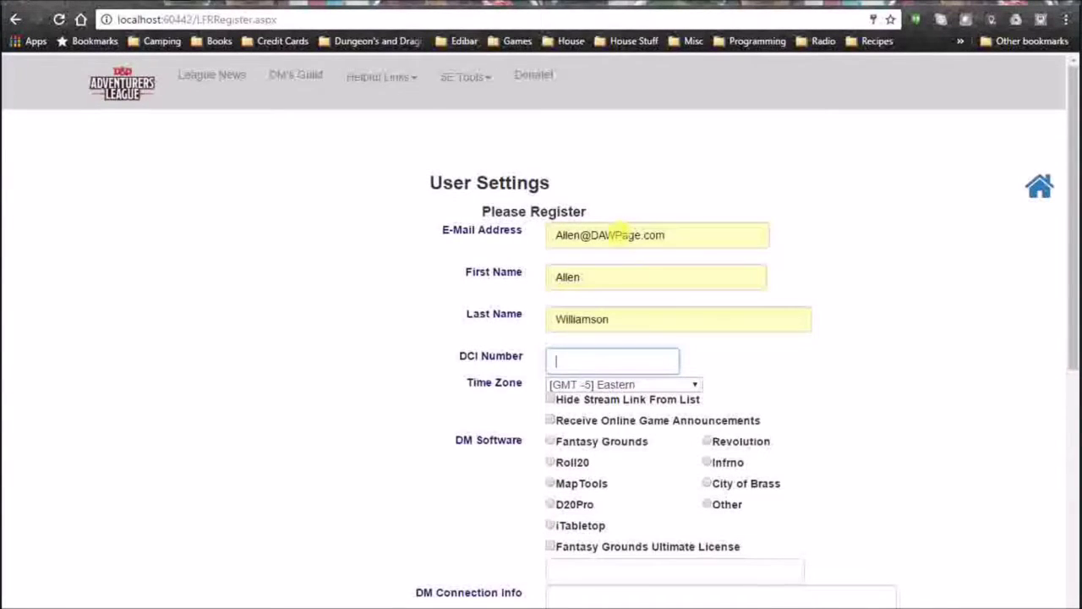
Tick Receive Online Game Announcements on the registration form.
scroll(617, 236, down, 2)
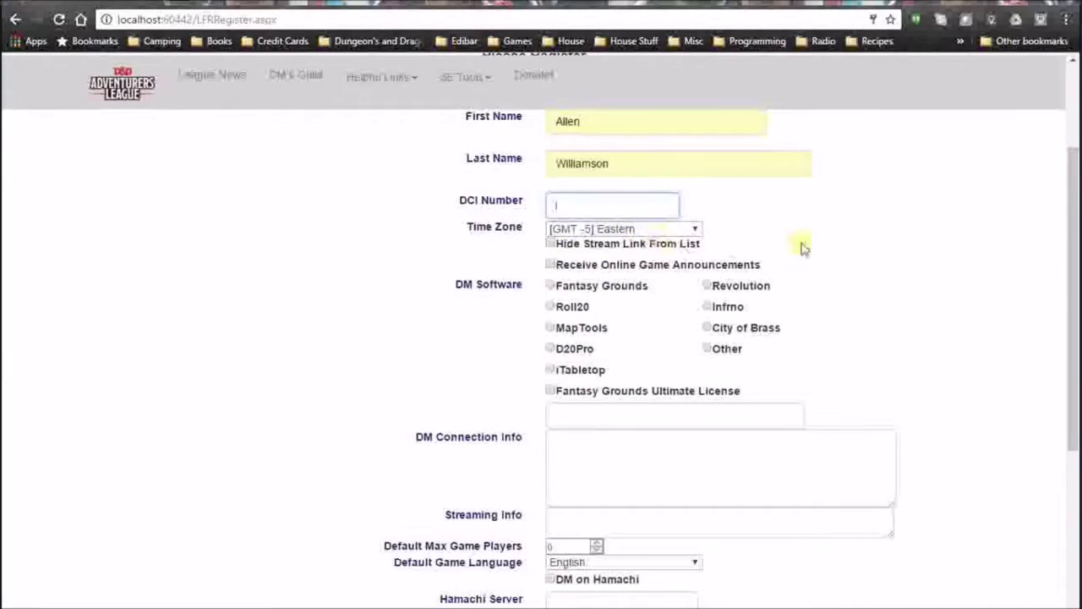
click(655, 245)
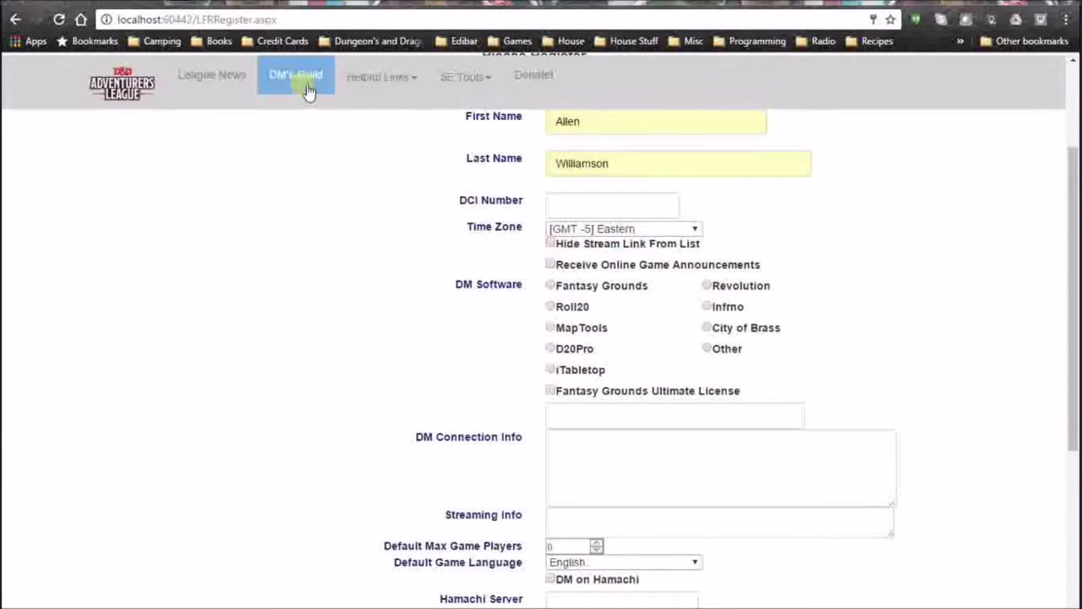
click(383, 91)
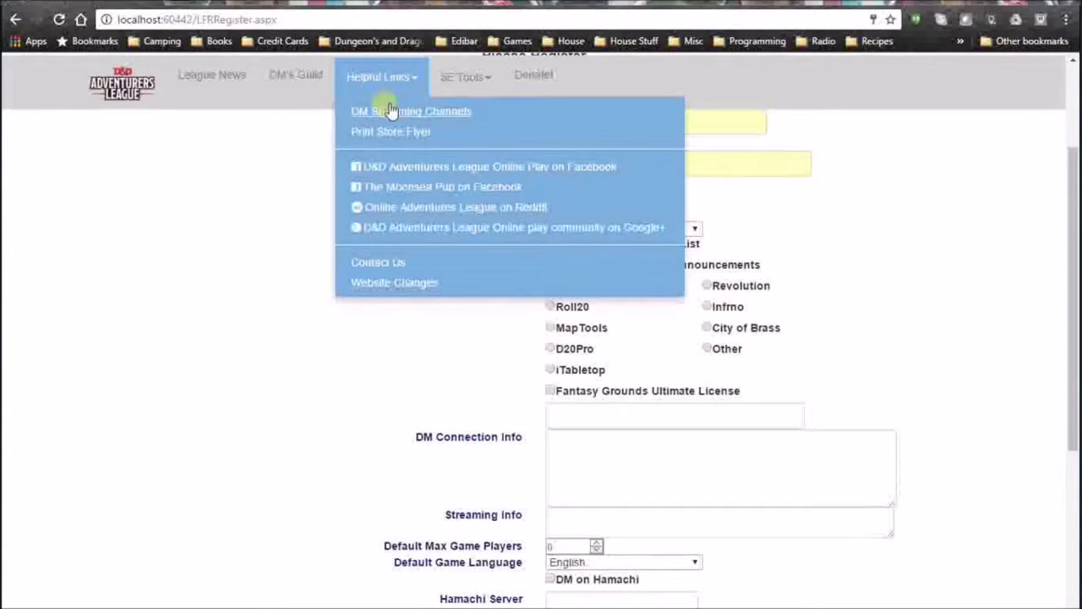
click(918, 290)
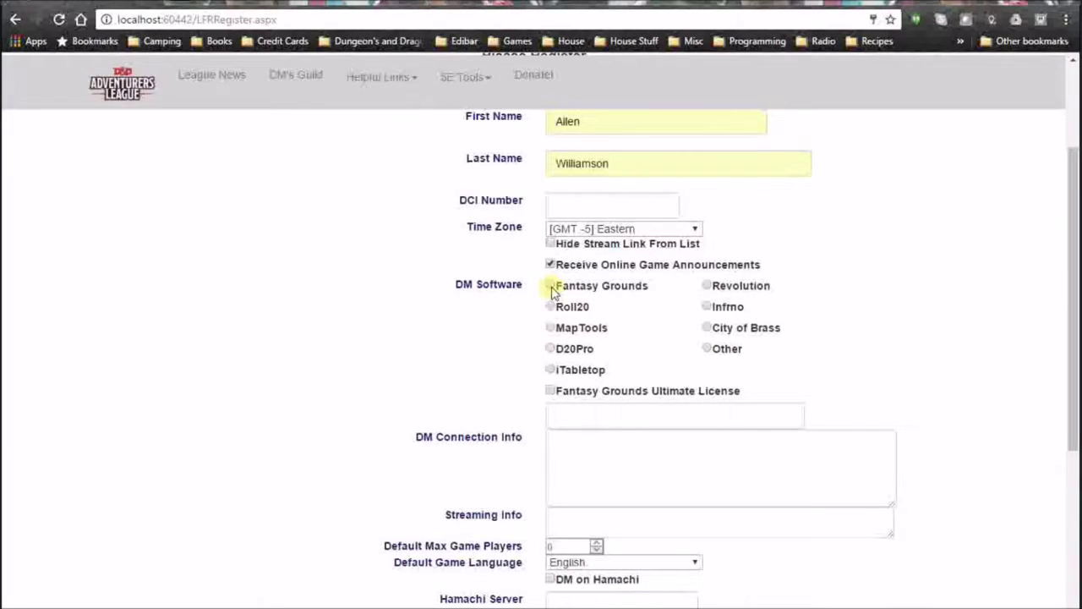
Set DM Software to Fantasy Grounds and tick Fantasy Grounds Ultimate License.
scroll(618, 305, down, 3)
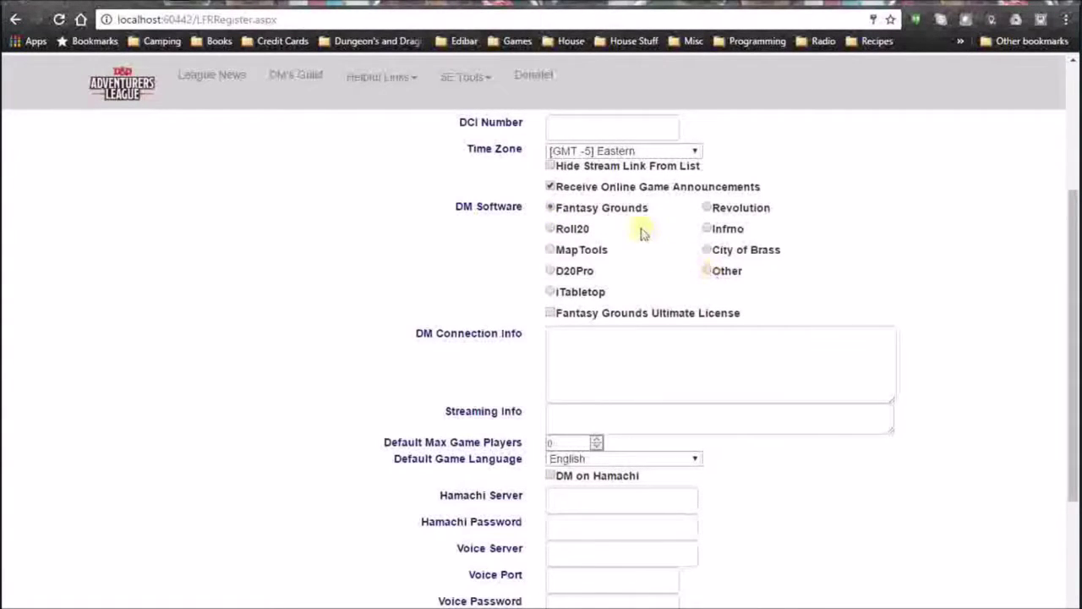
click(707, 271)
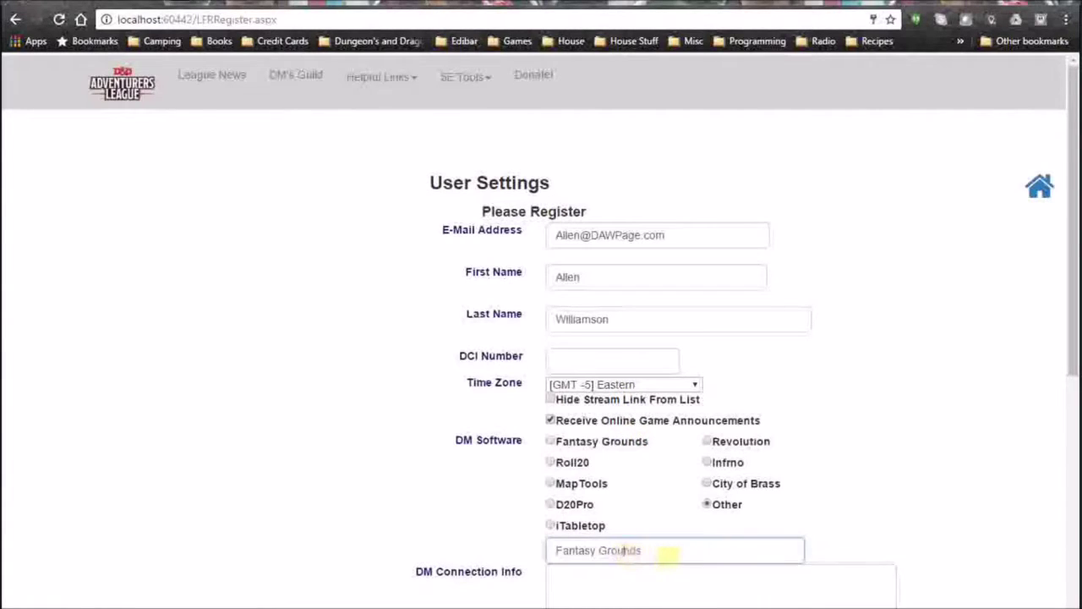
drag(665, 550, 503, 556)
scroll(664, 360, down, 2)
click(550, 285)
scroll(683, 437, down, 3)
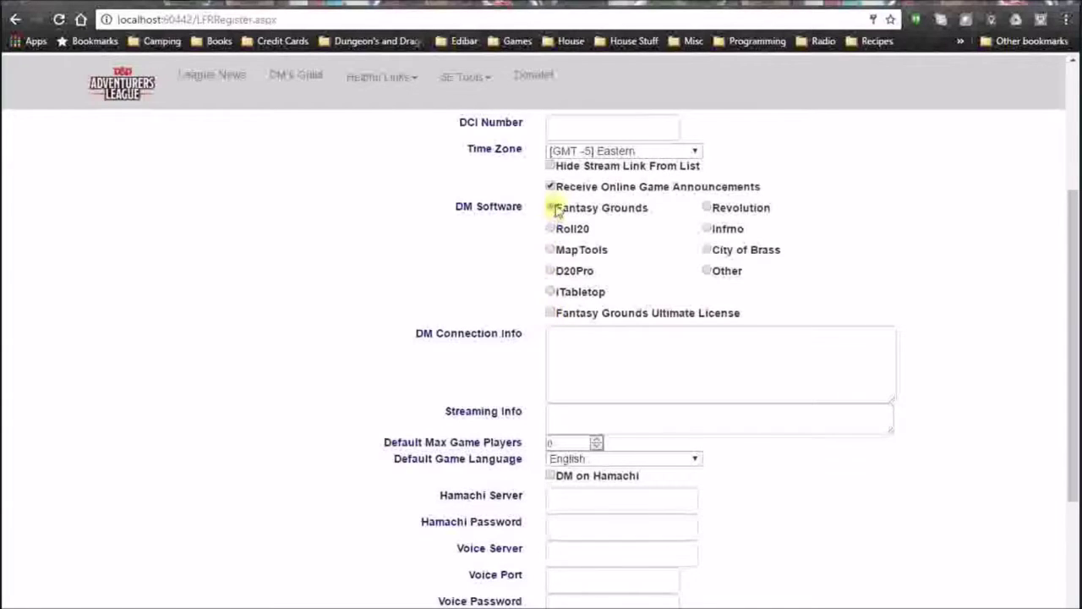
click(550, 314)
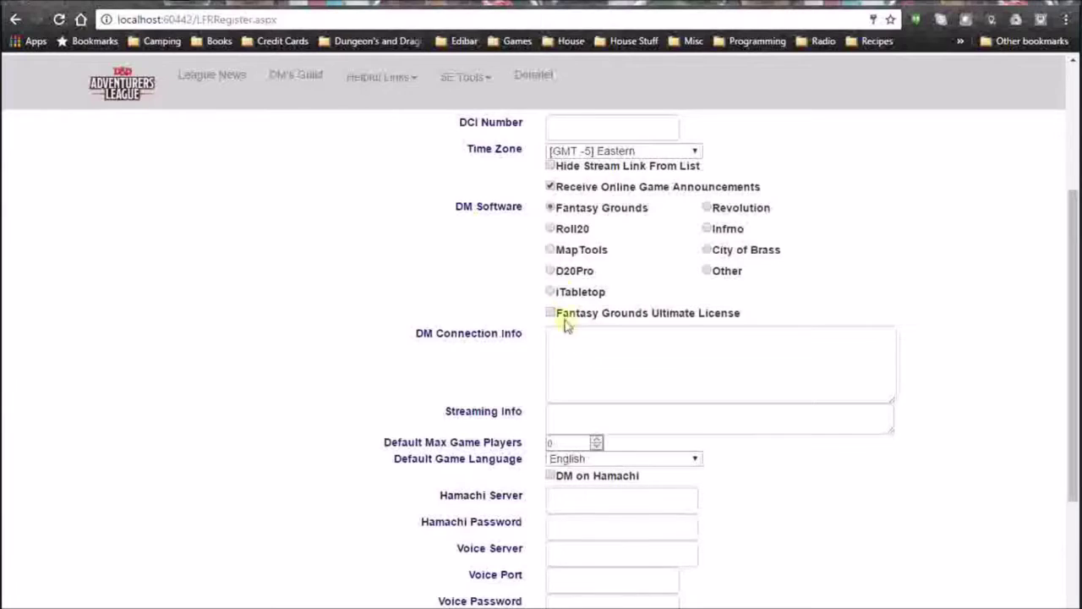
click(550, 312)
click(571, 349)
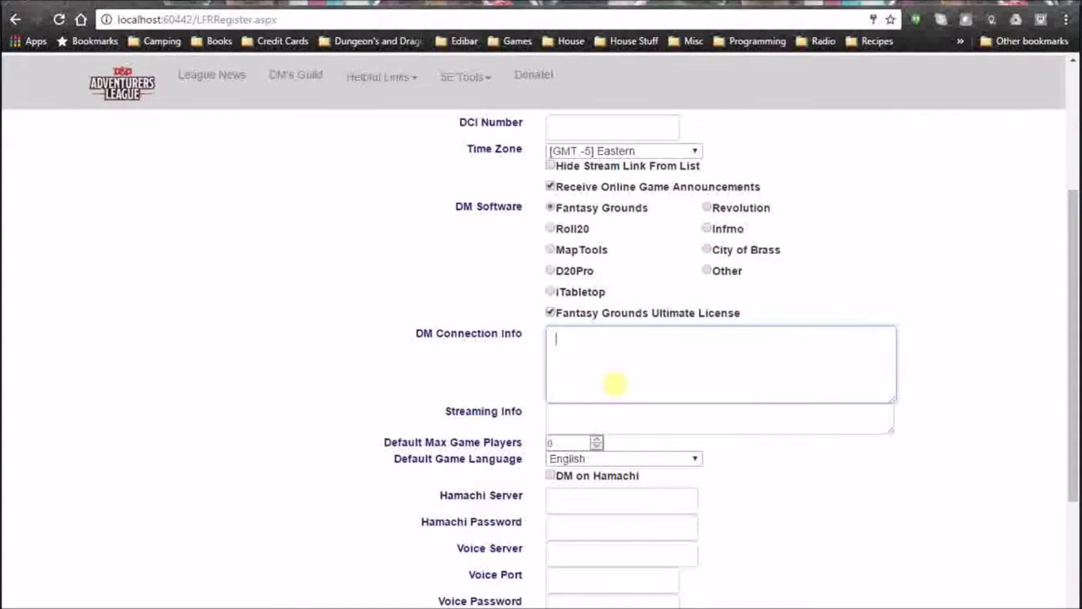
click(610, 416)
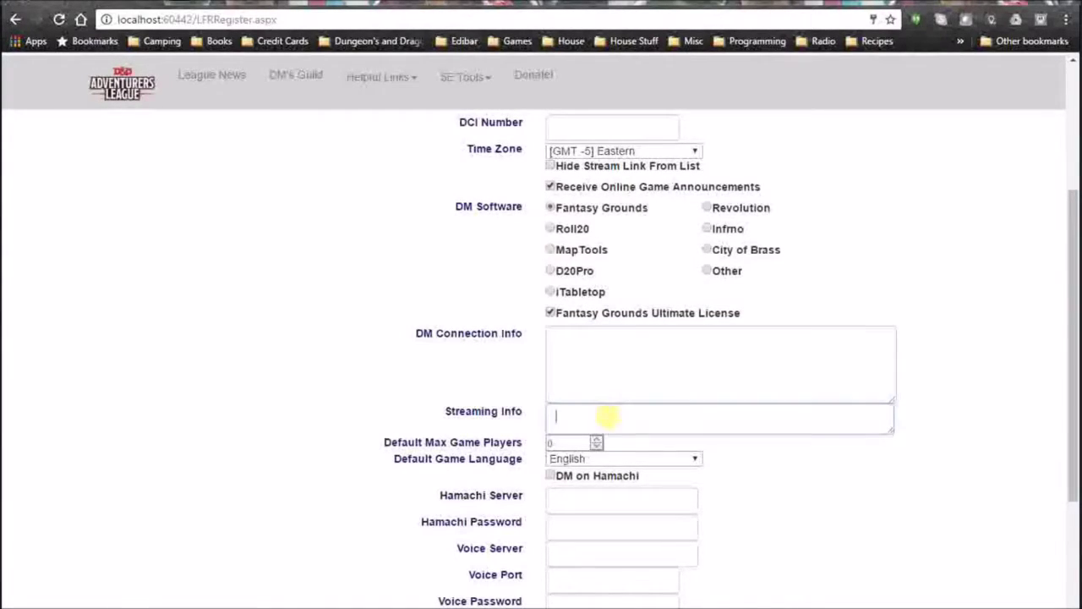
scroll(635, 367, down, 1)
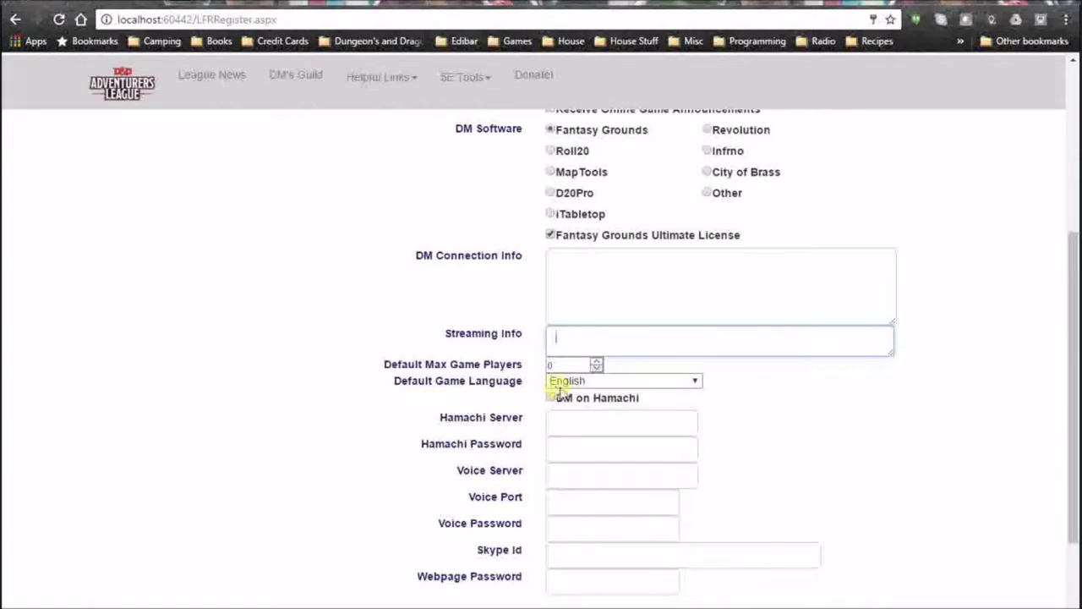
scroll(586, 415, down, 2)
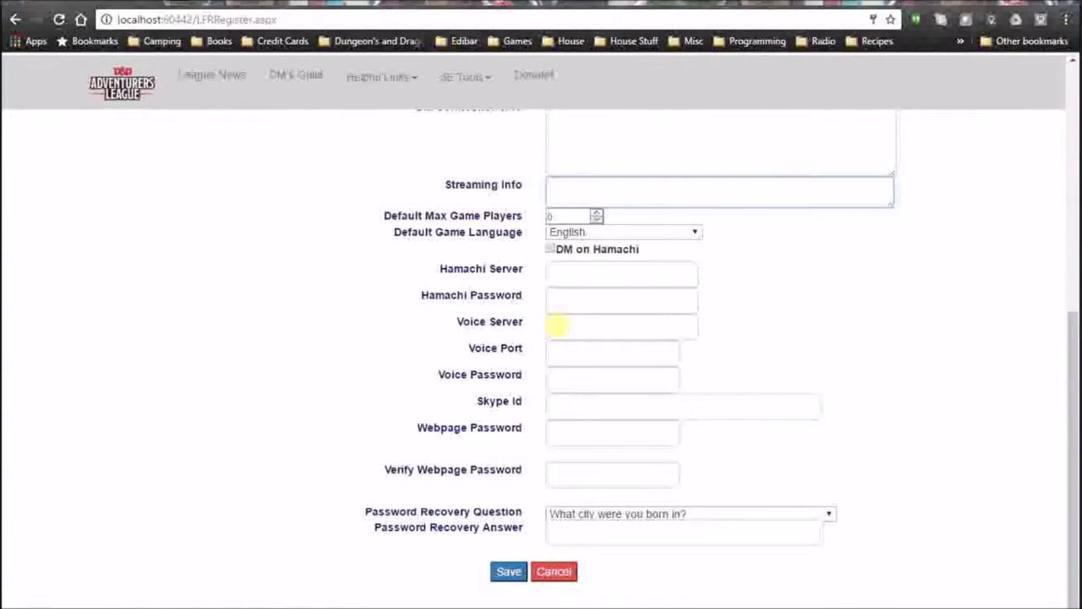
click(558, 326)
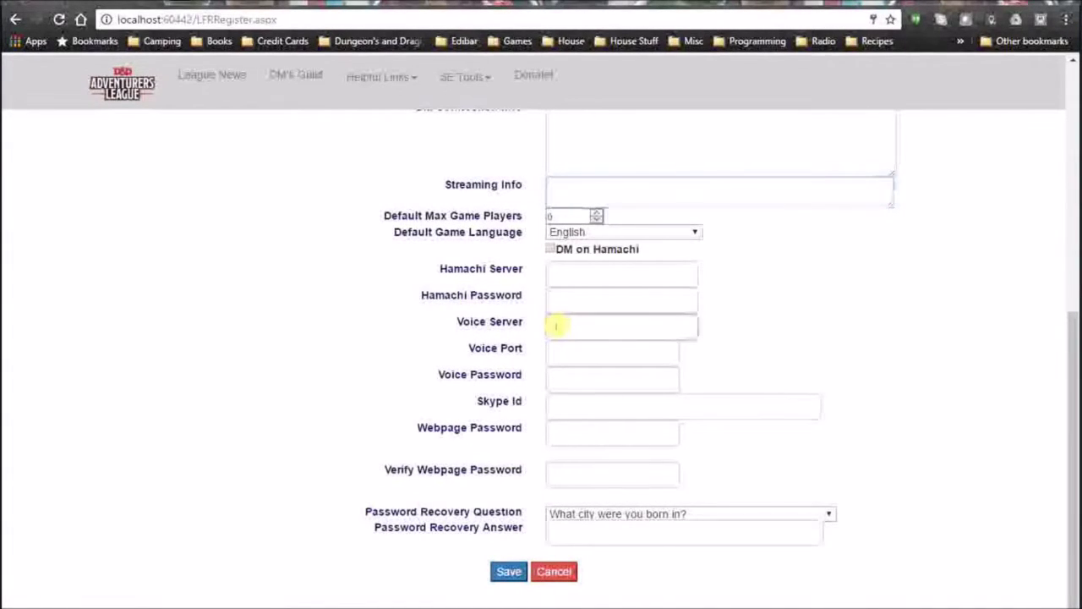
scroll(632, 406, up, 2)
scroll(609, 314, up, 3)
scroll(596, 336, down, 2)
click(571, 348)
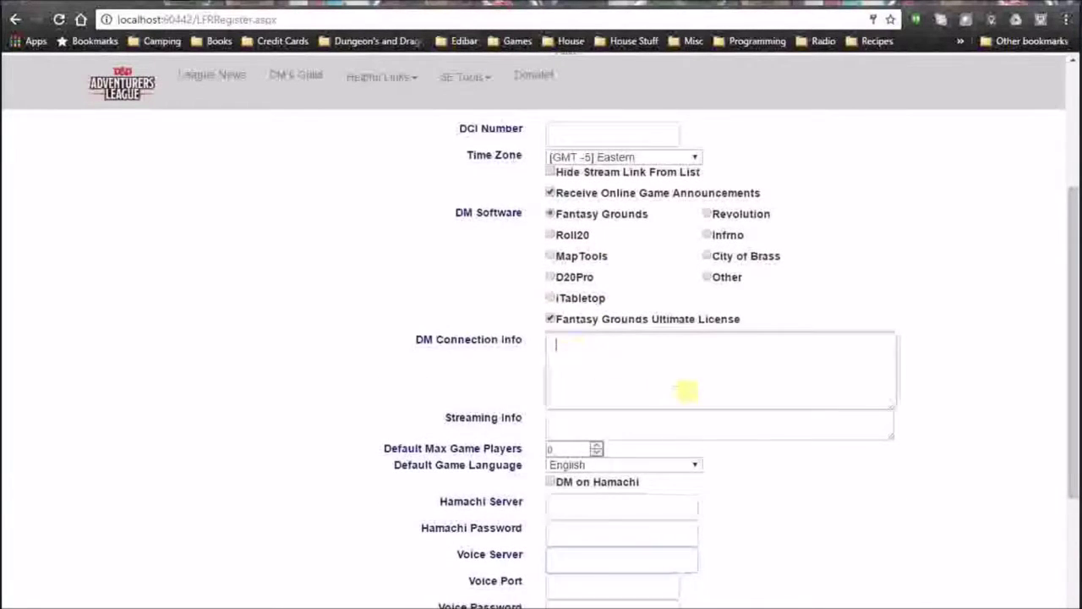
scroll(686, 391, down, 3)
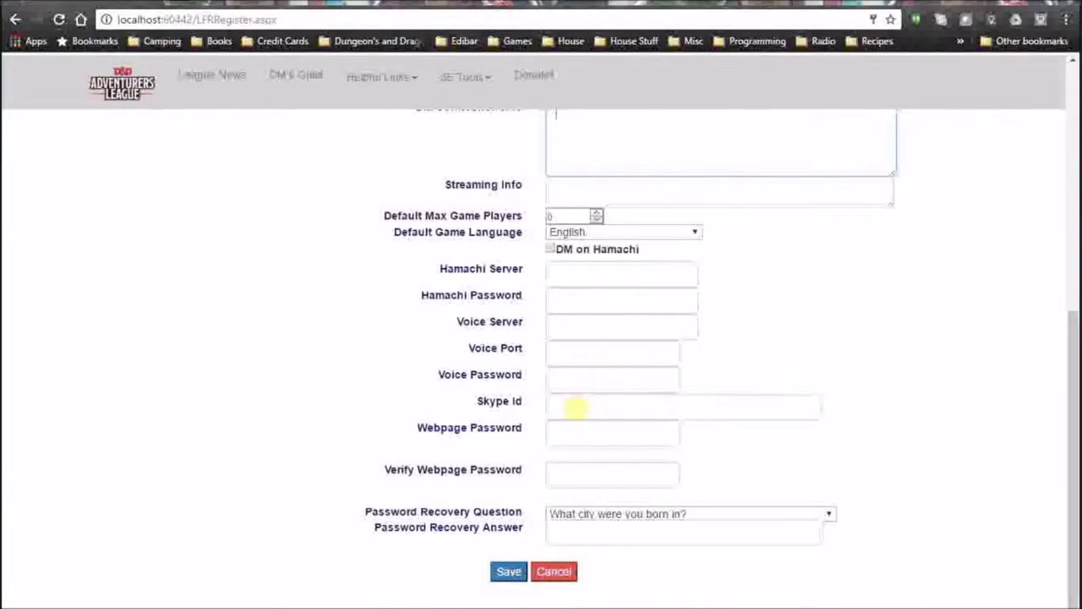
click(580, 406)
click(580, 406)
click(901, 405)
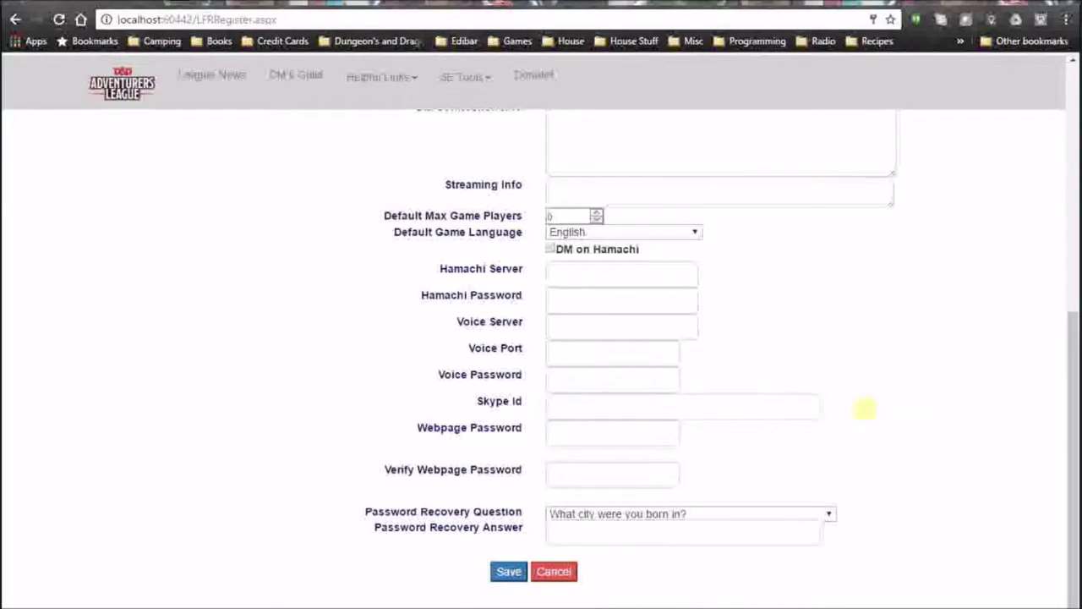
Enter the webpage password and its verification.
click(601, 432)
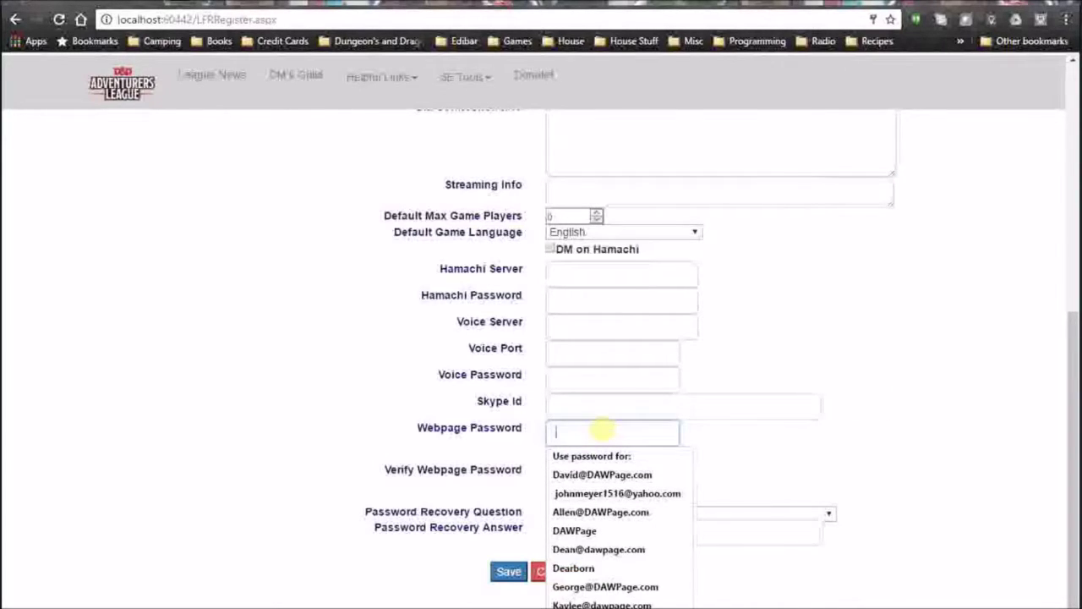
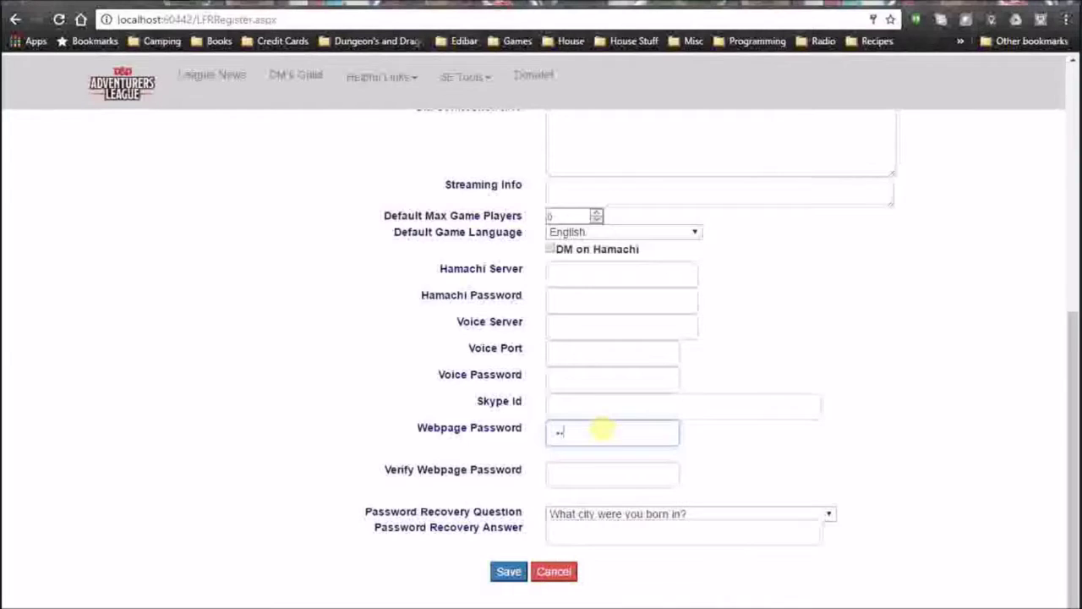
key(Tab)
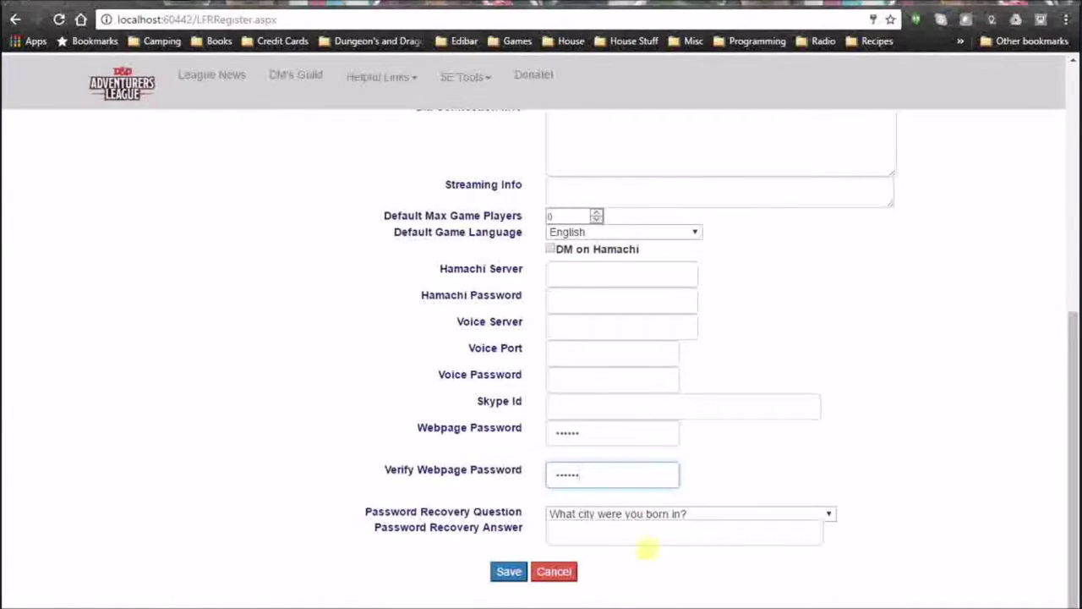
Fill in the password recovery answer and save the registration.
click(597, 533)
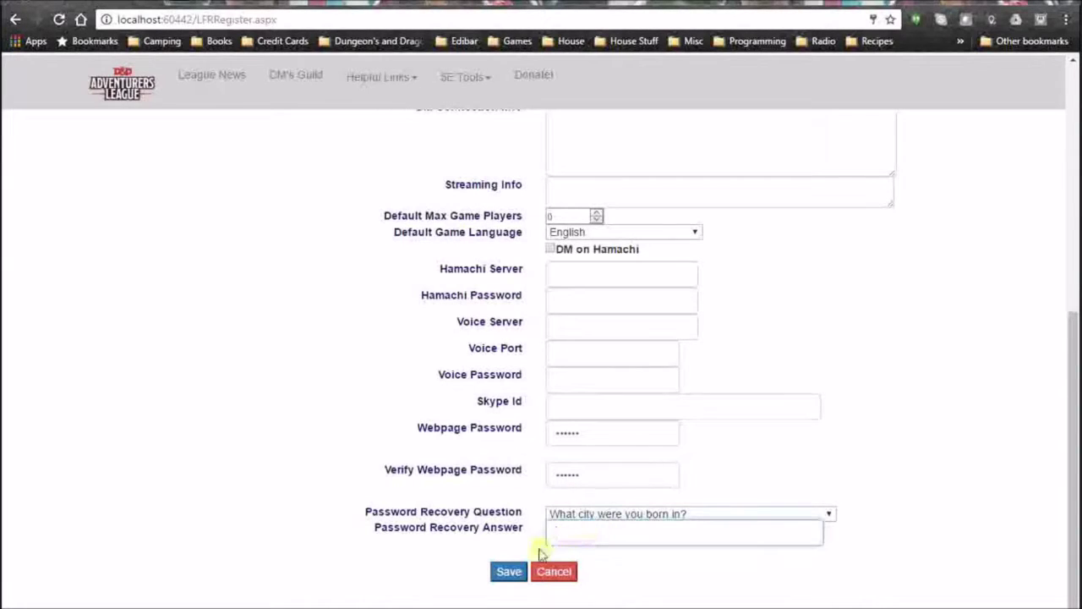
click(512, 572)
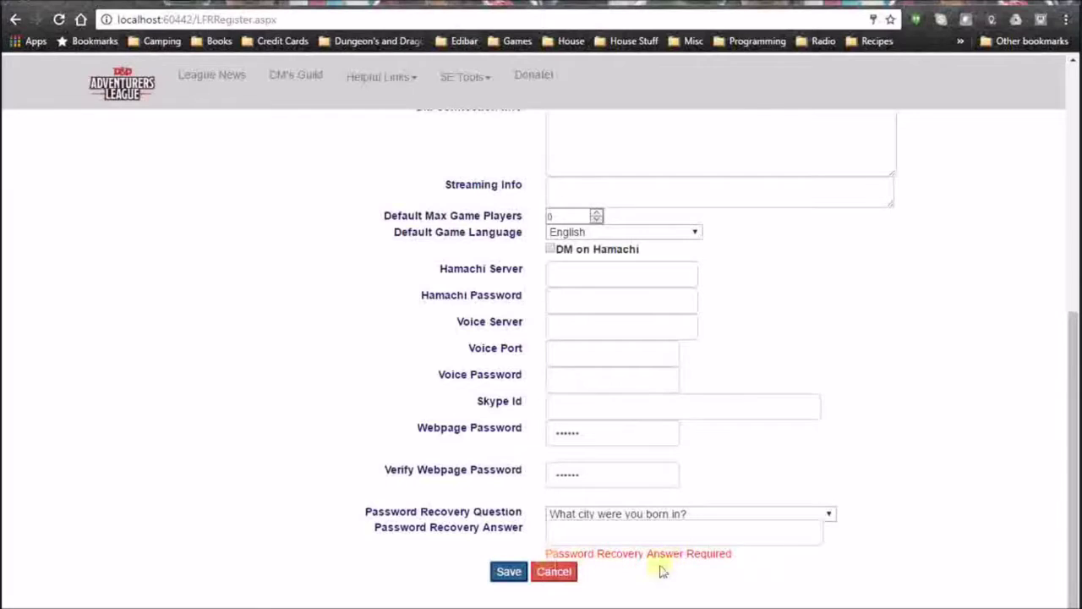
click(649, 534)
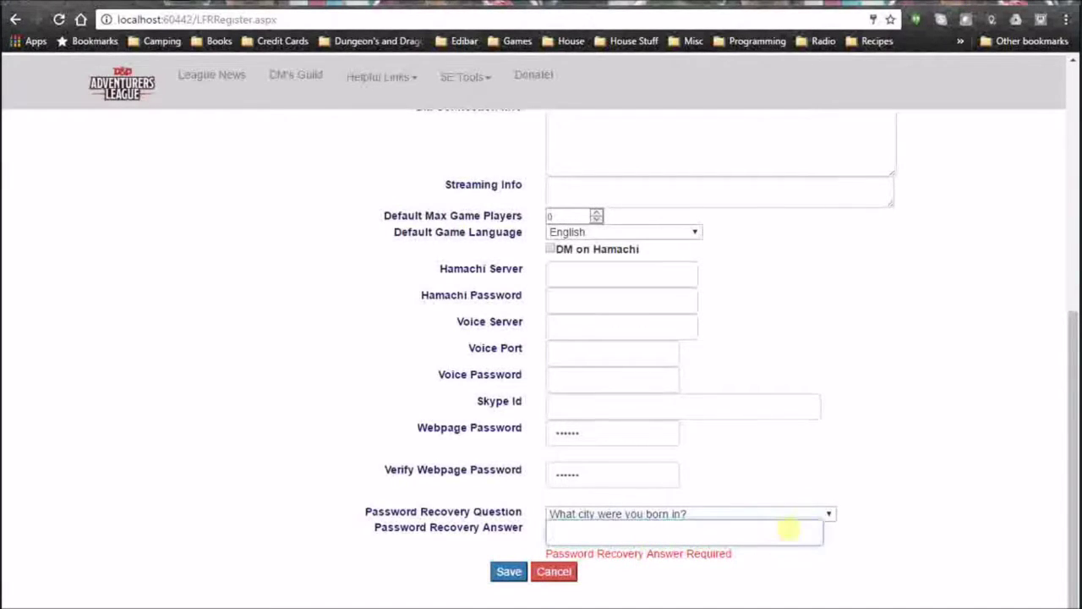
click(512, 573)
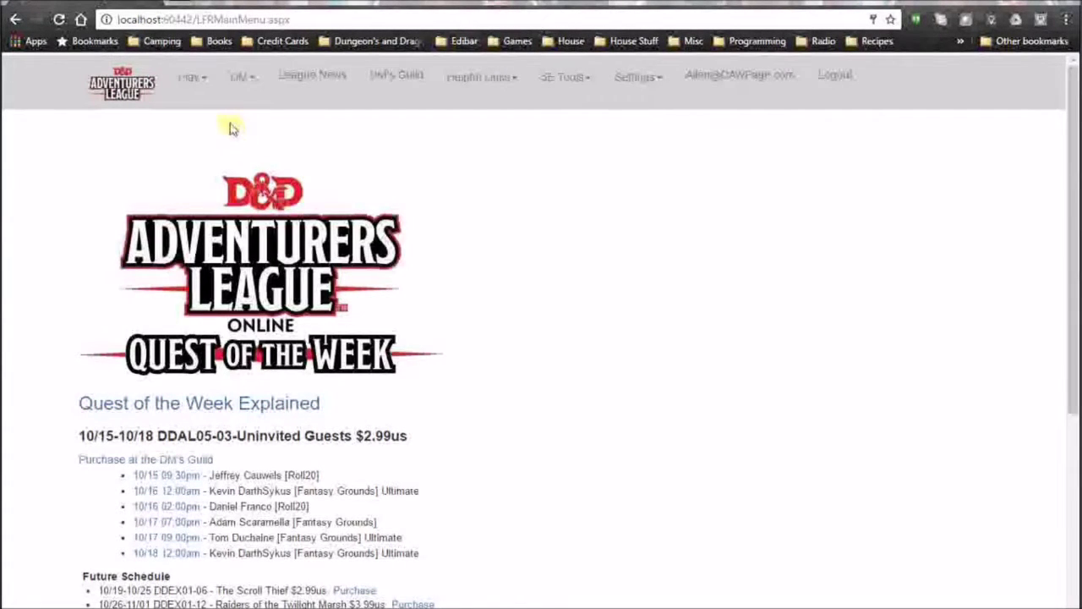
Scroll through the Quest of the Week main page, then bring up the Play menu.
scroll(217, 169, down, 1)
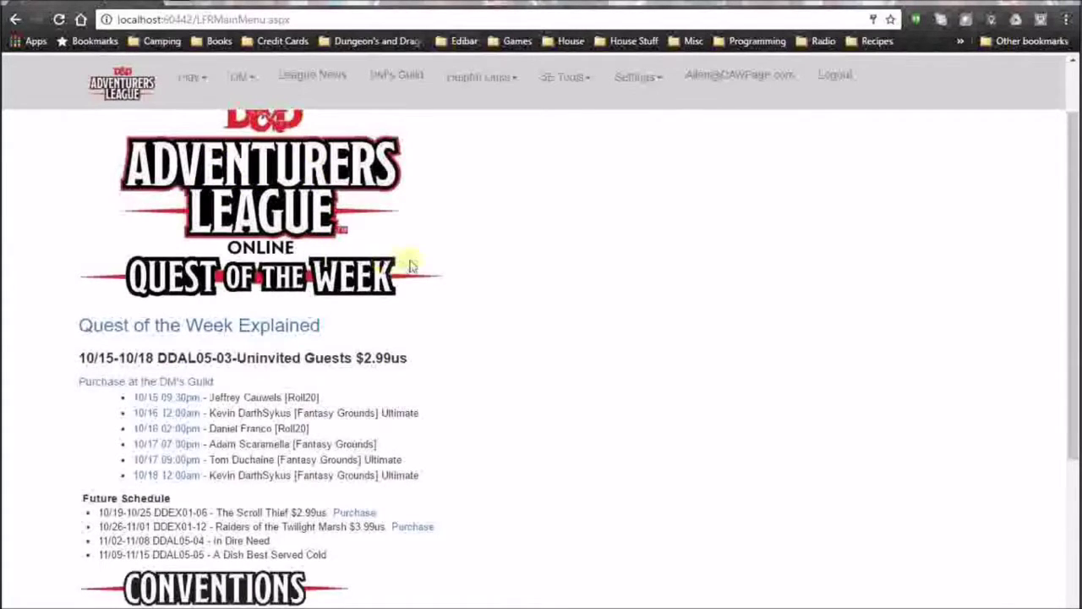
scroll(394, 273, down, 2)
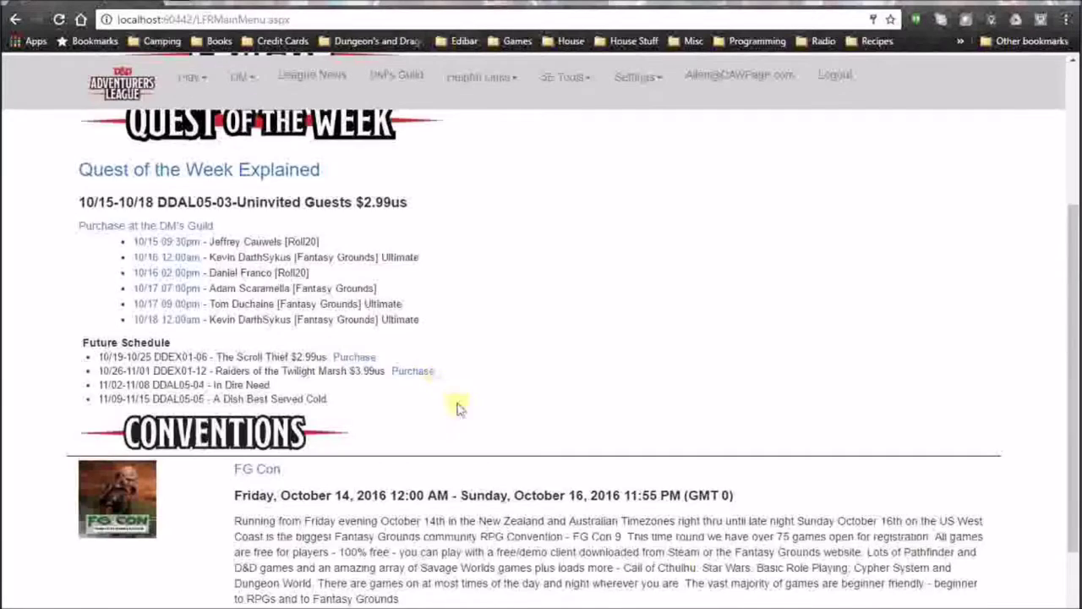
scroll(459, 406, down, 2)
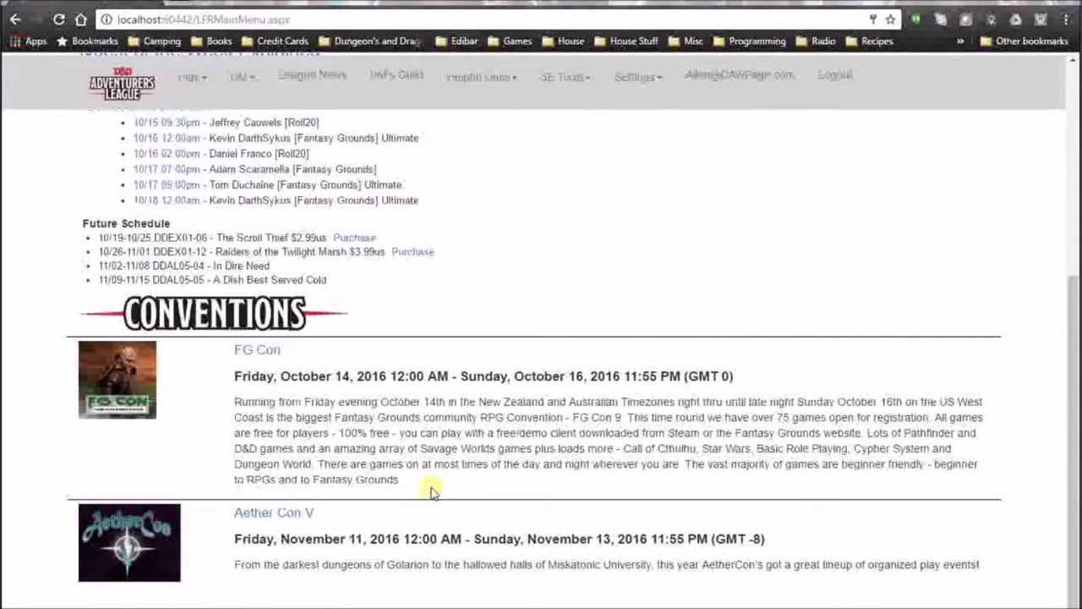
scroll(431, 492, up, 5)
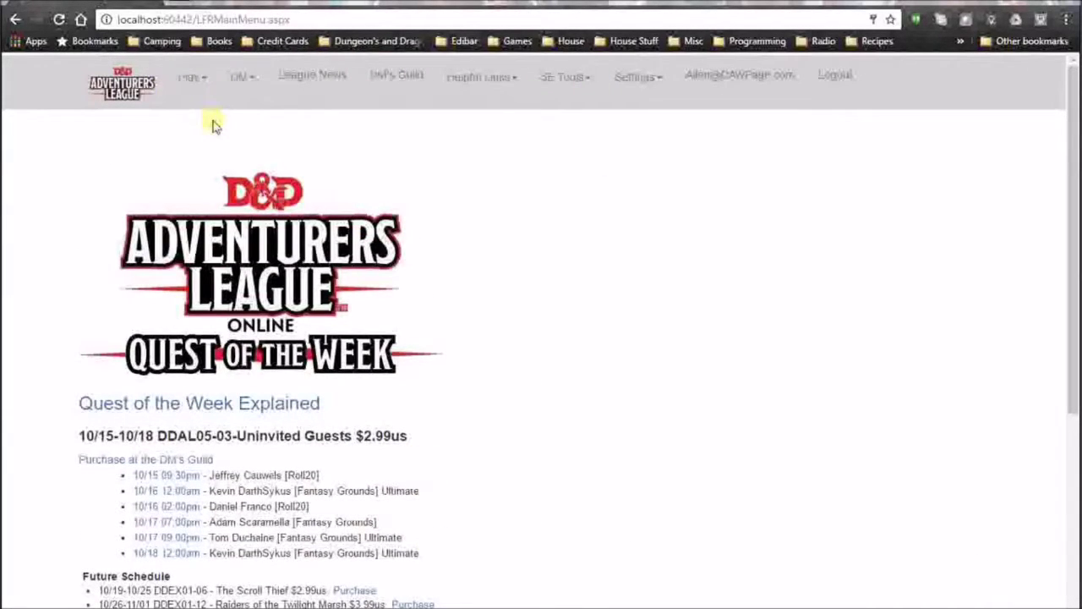
click(211, 85)
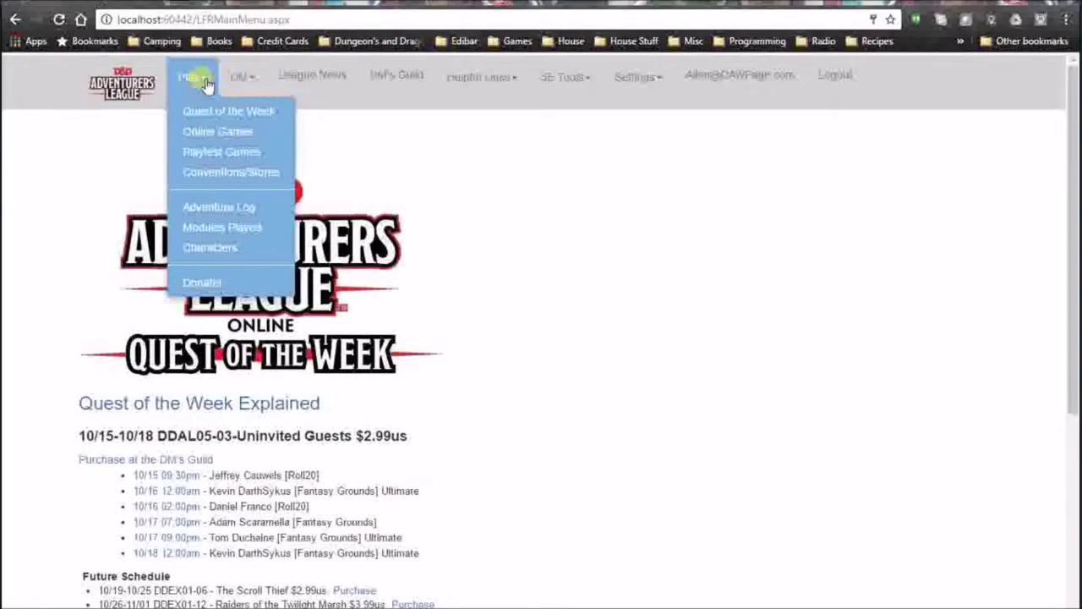
Go to Play > Characters and start a New Character from the empty list.
click(221, 253)
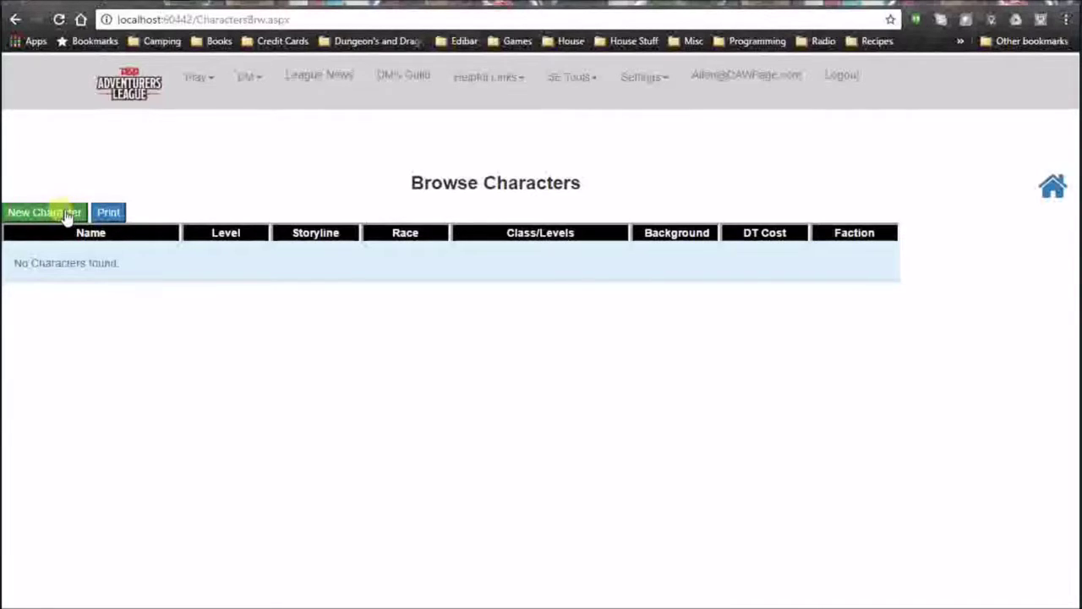
click(66, 215)
Name the new character Bland.
click(604, 214)
text(Bo)
key(BackSpace)
key(Down)
key(Tab)
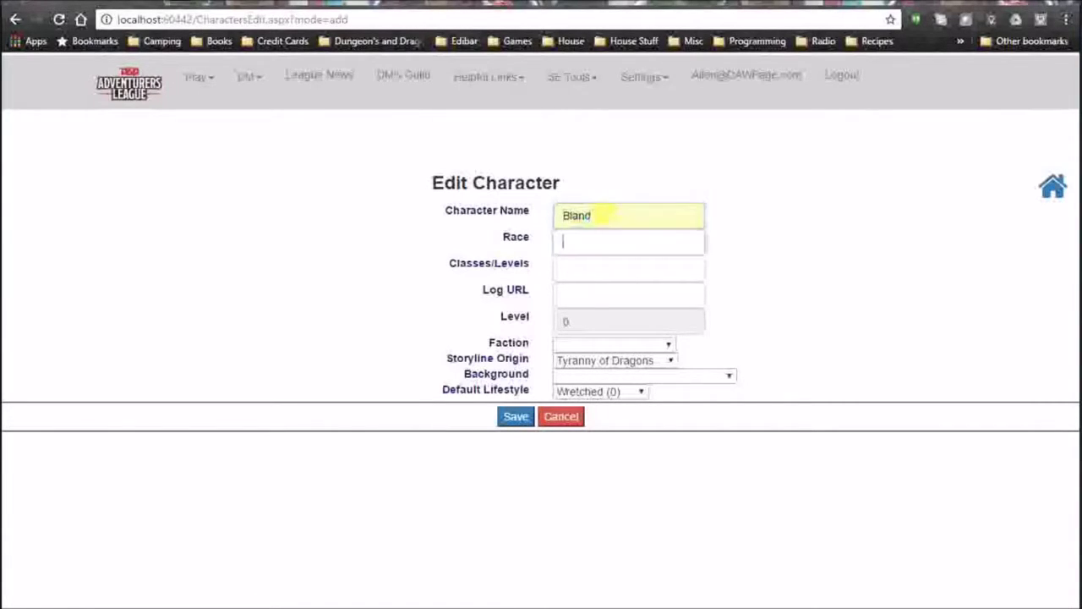
Set Bland's race to Elf and class to Sorcerer.
text(E)
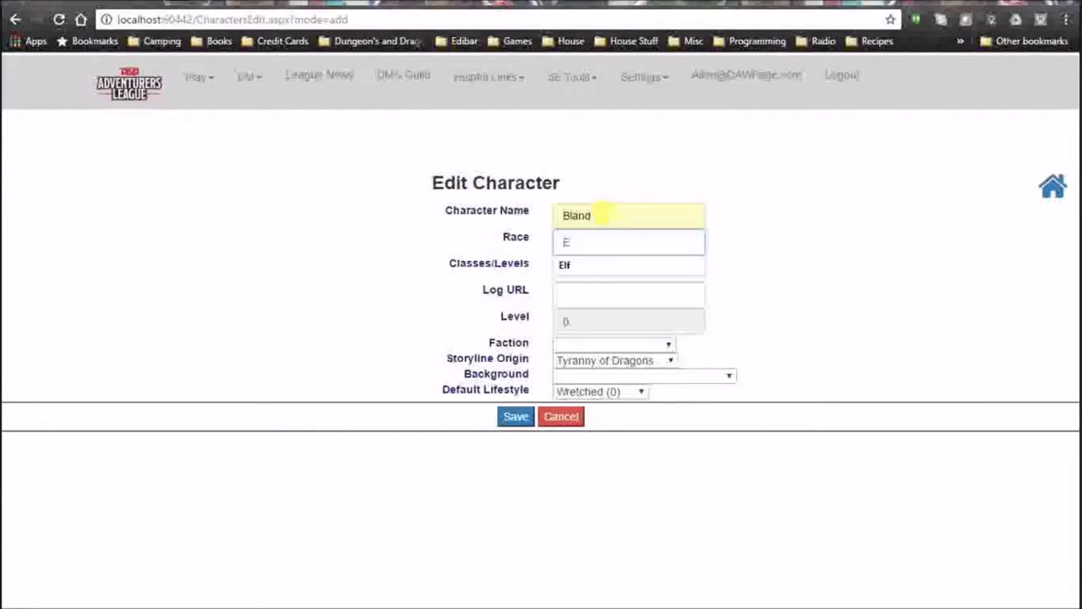
key(Down)
key(Tab)
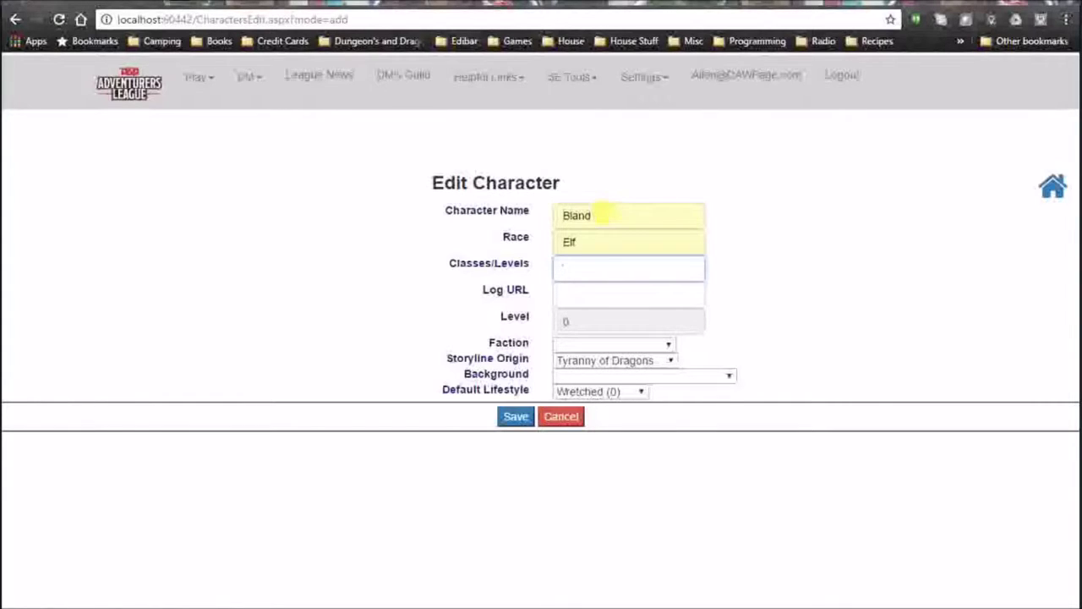
text(rcerer)
key(Tab)
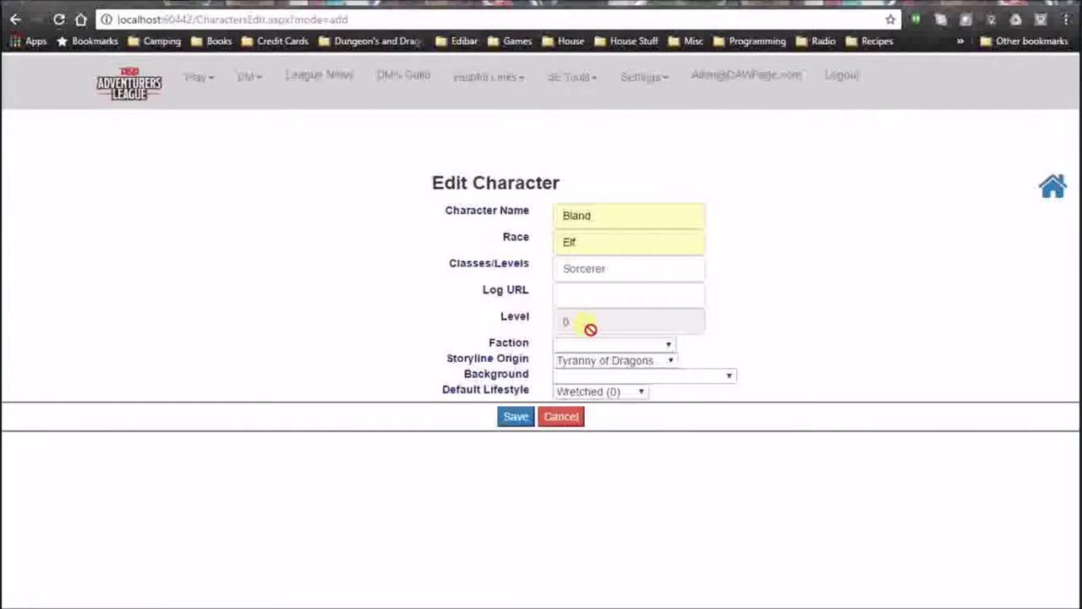
click(668, 347)
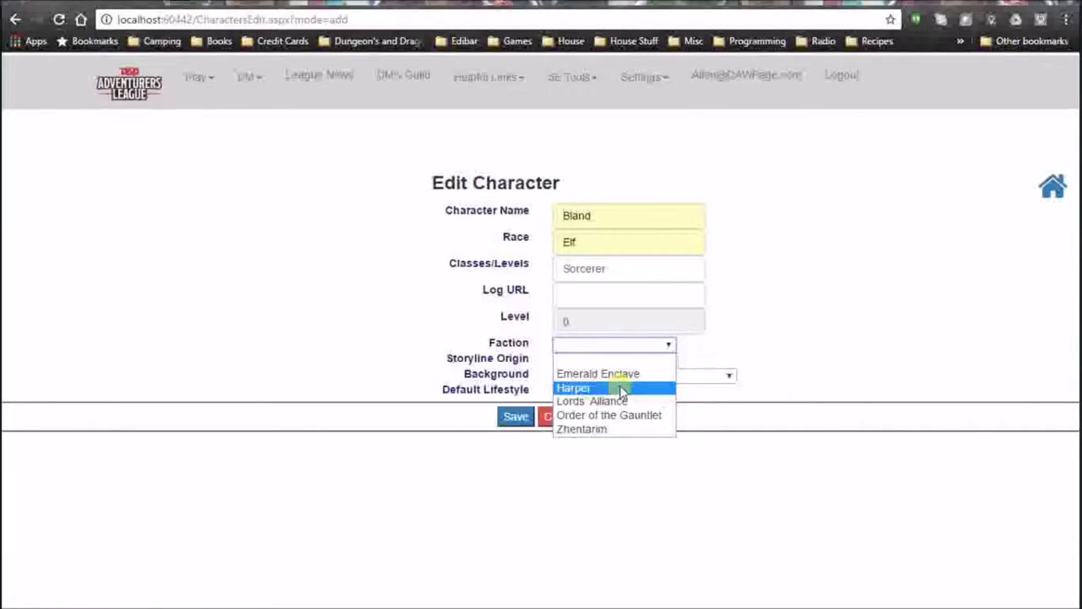
Set faction Harper, origin Storm King's Thunder, background Folk Hero (Modest), and save Bland.
click(620, 387)
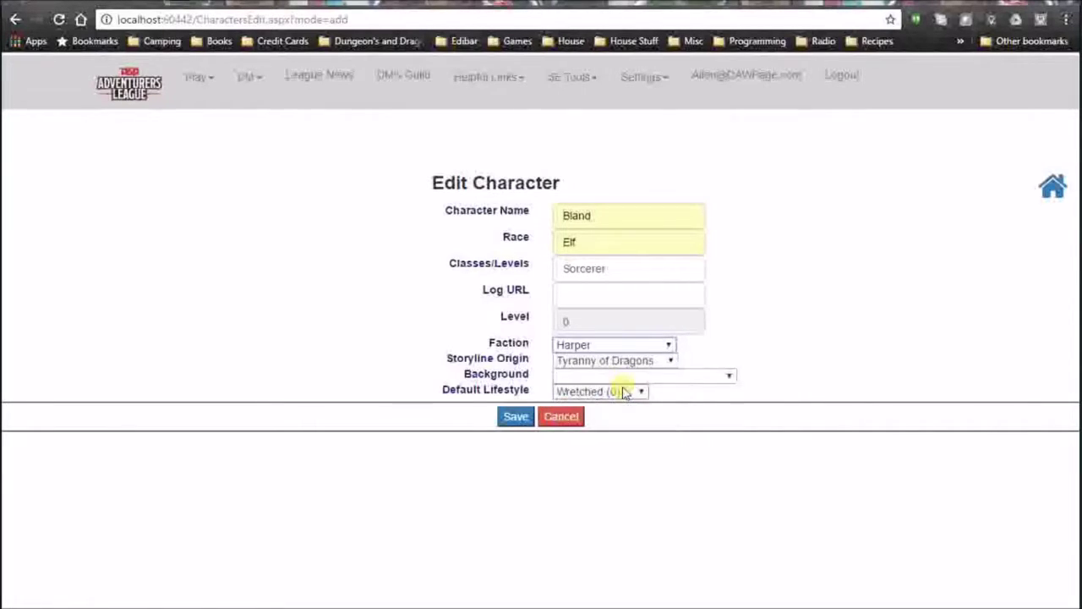
click(670, 361)
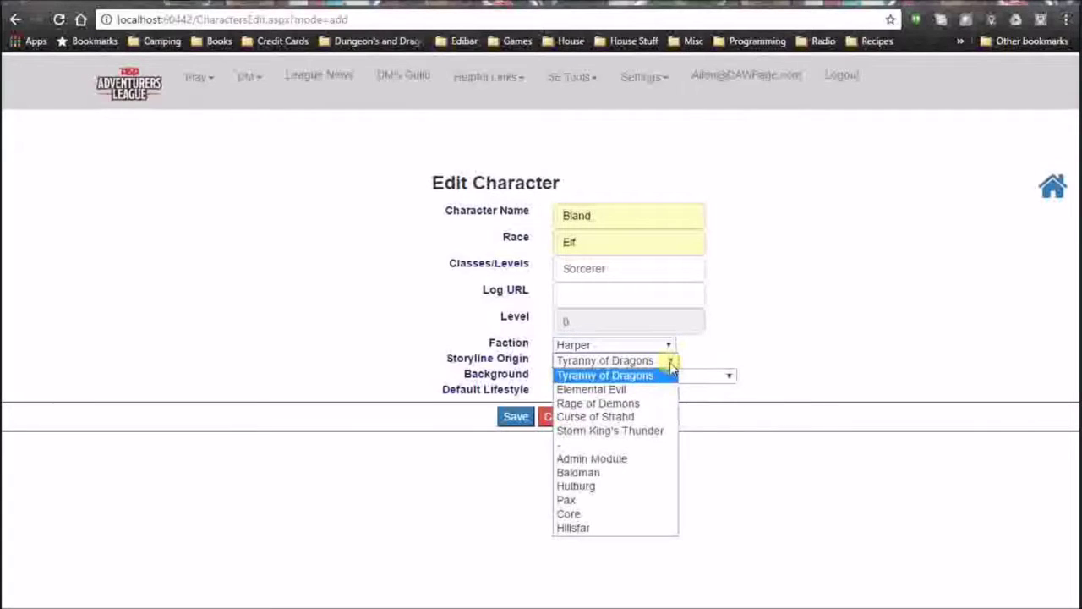
click(636, 432)
click(729, 378)
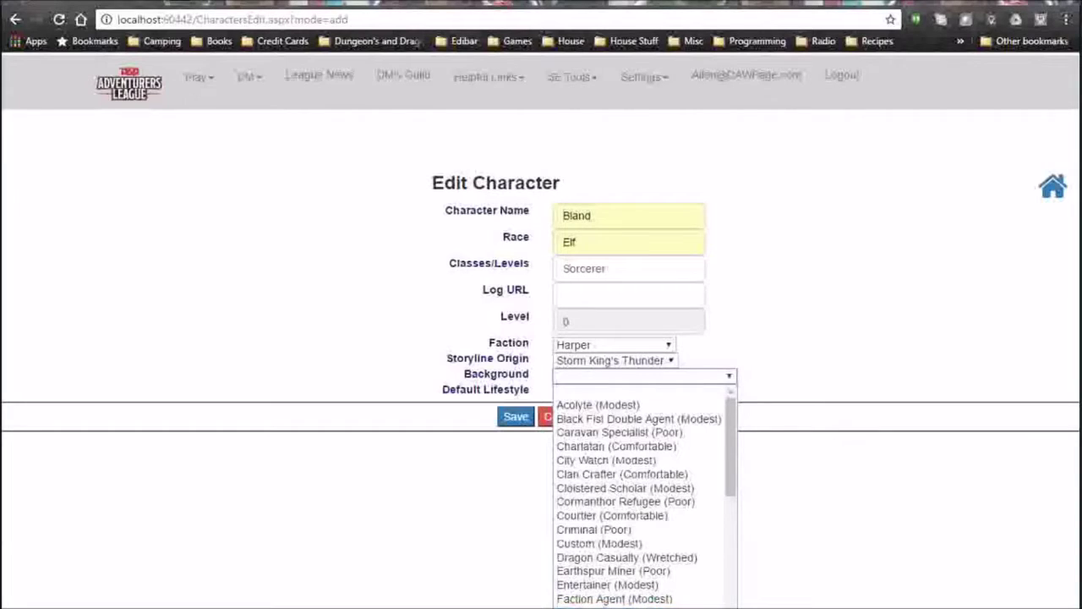
click(626, 608)
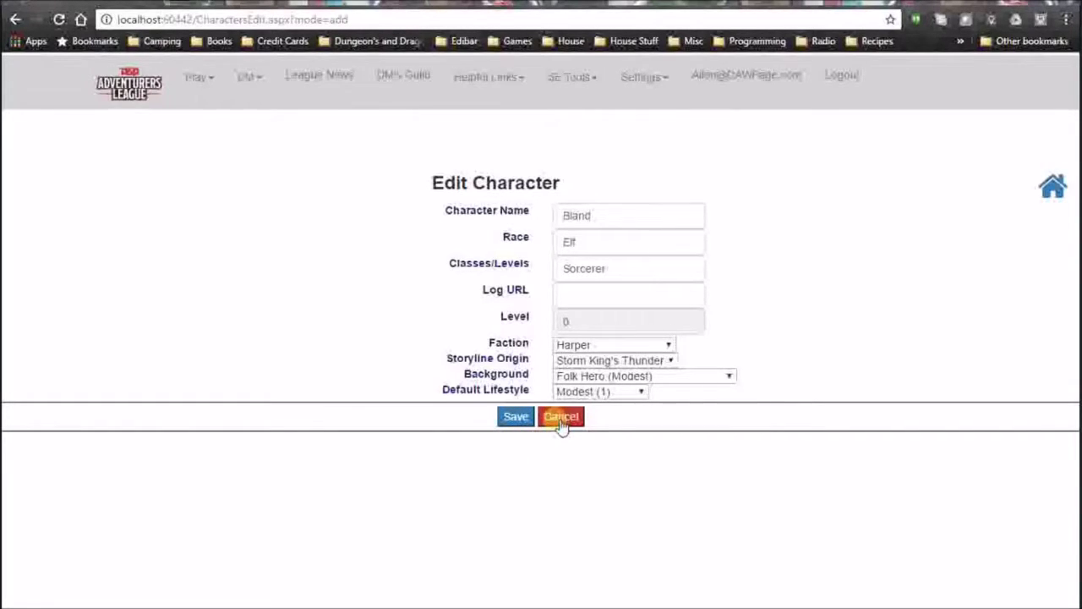
click(517, 420)
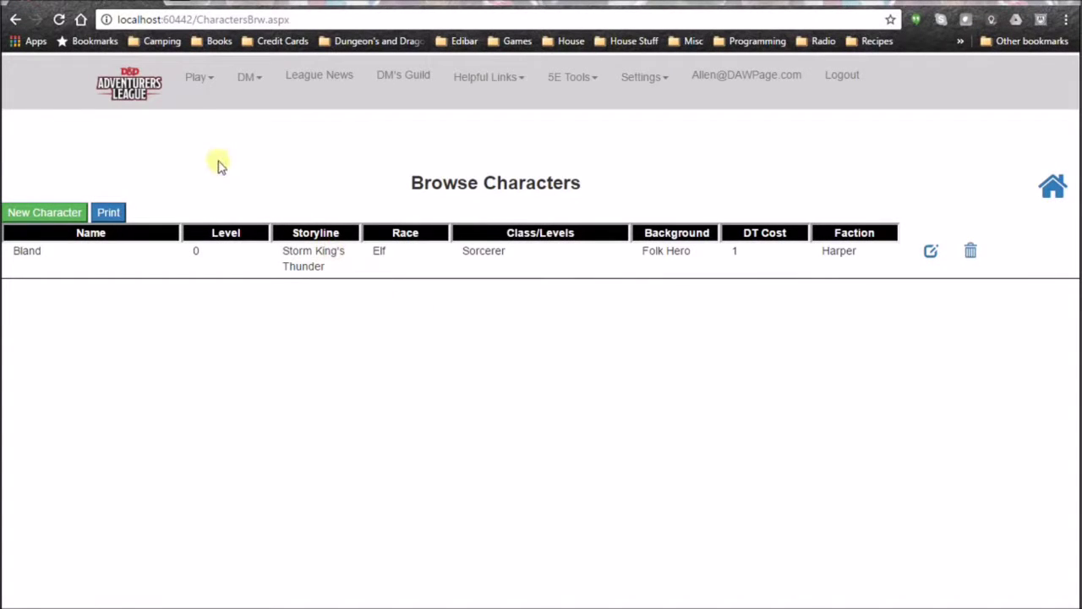
Open the Play menu in the navbar.
click(217, 86)
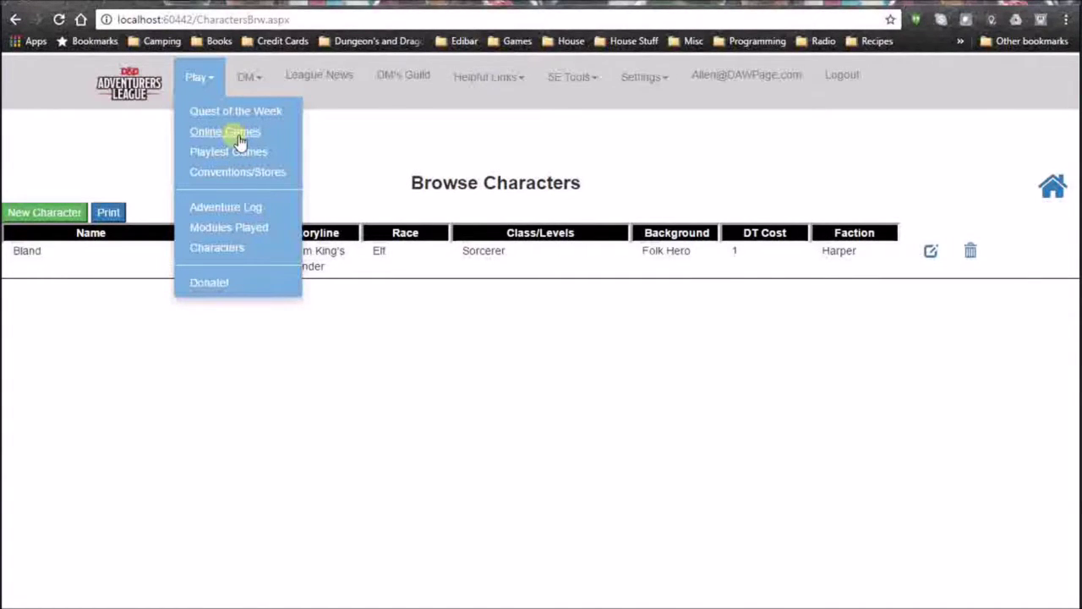
View the Play > Online Games scheduled games list, then go to the account's user settings.
click(241, 136)
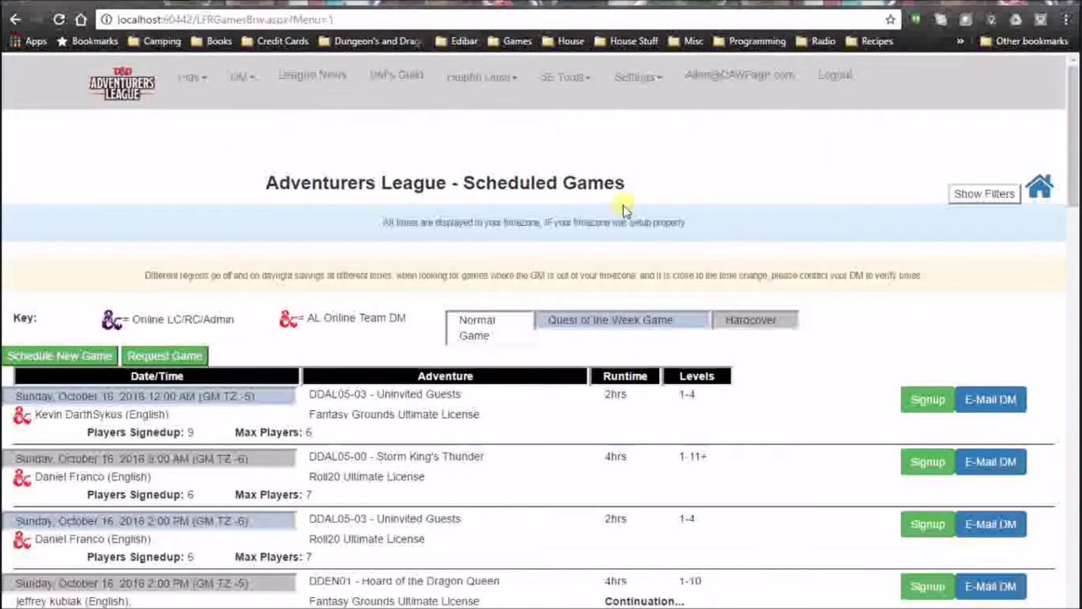
scroll(415, 233, down, 2)
scroll(432, 218, up, 2)
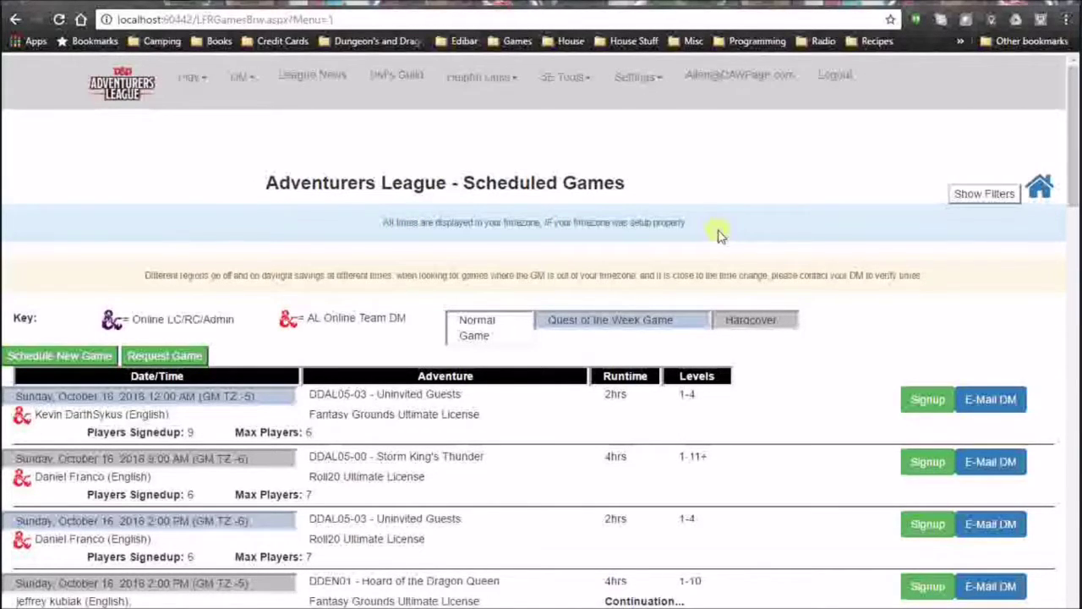
click(757, 78)
Look over the User Settings form and go back to the Scheduled Games list.
scroll(780, 266, down, 2)
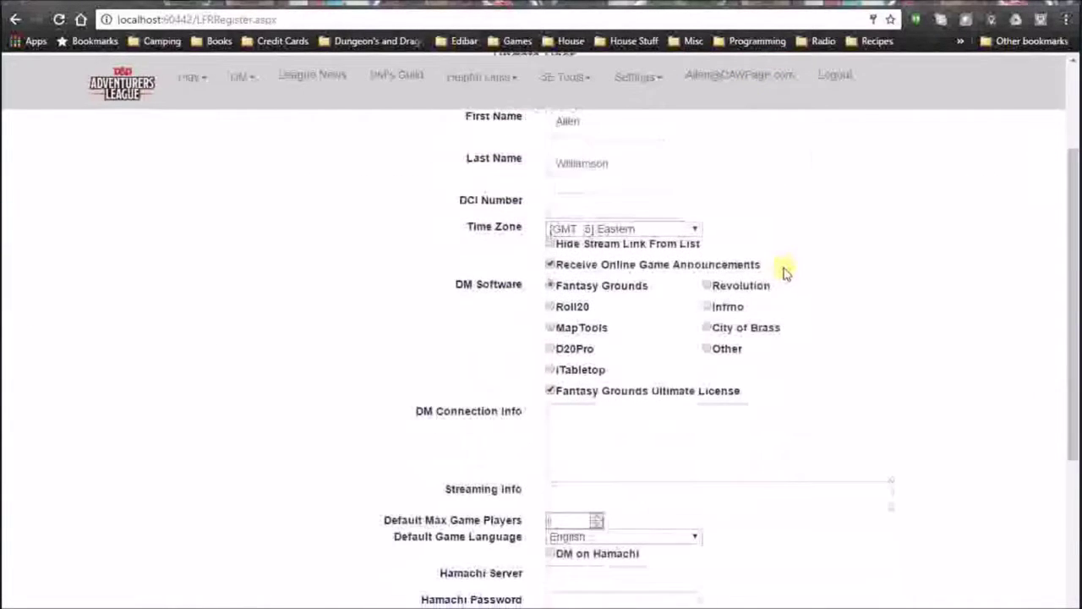
scroll(782, 271, down, 4)
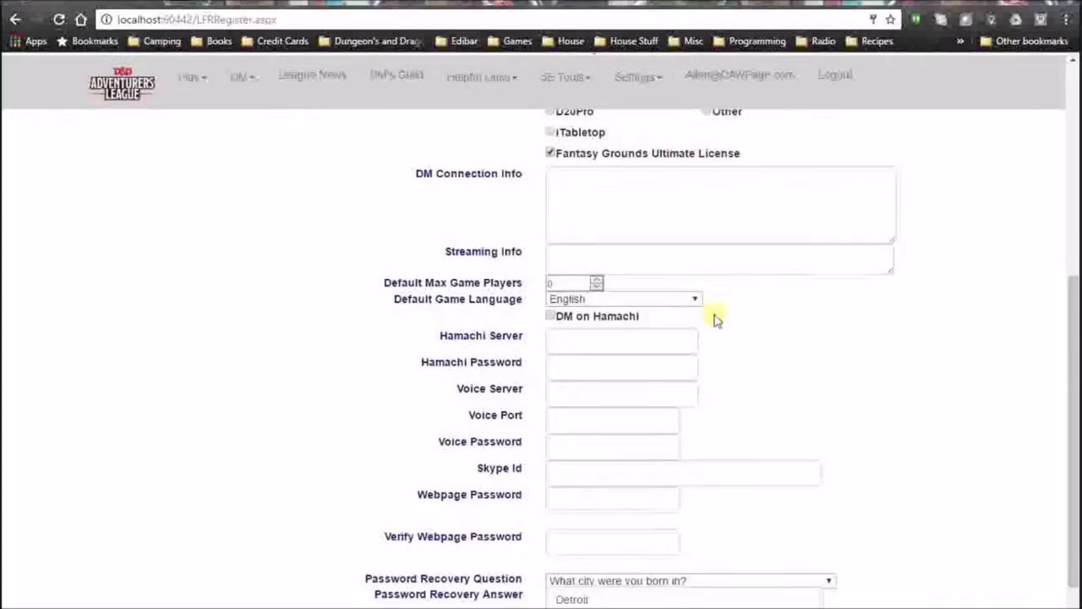
scroll(714, 319, up, 4)
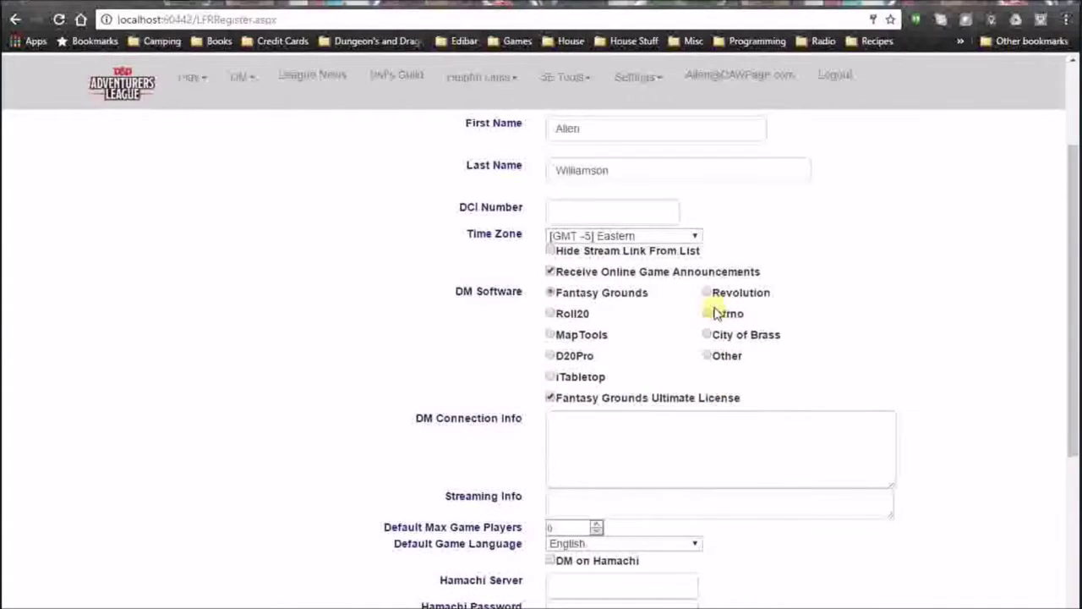
scroll(794, 237, up, 2)
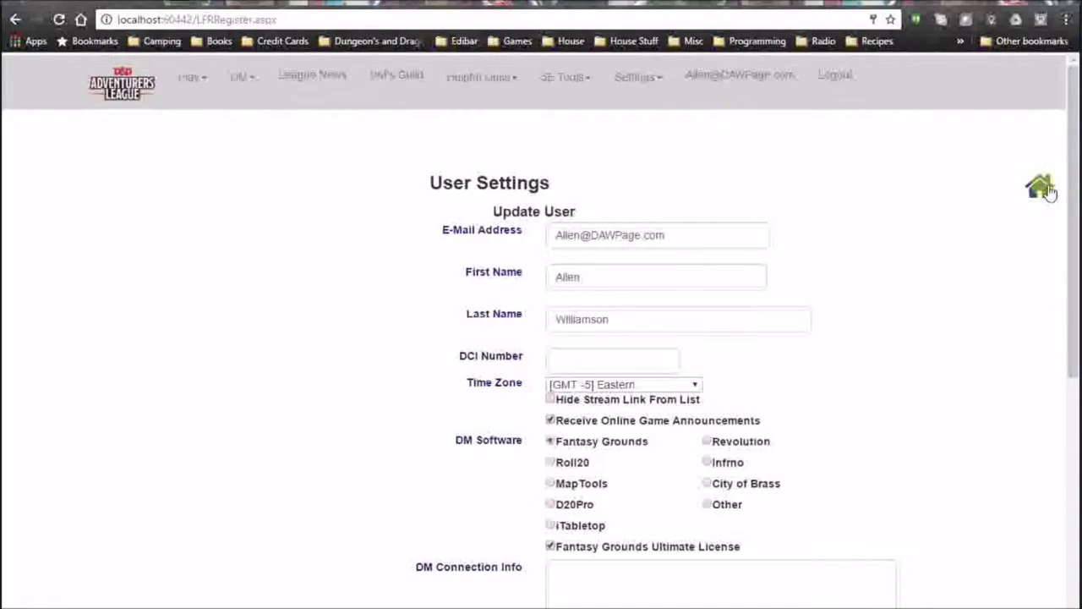
click(15, 19)
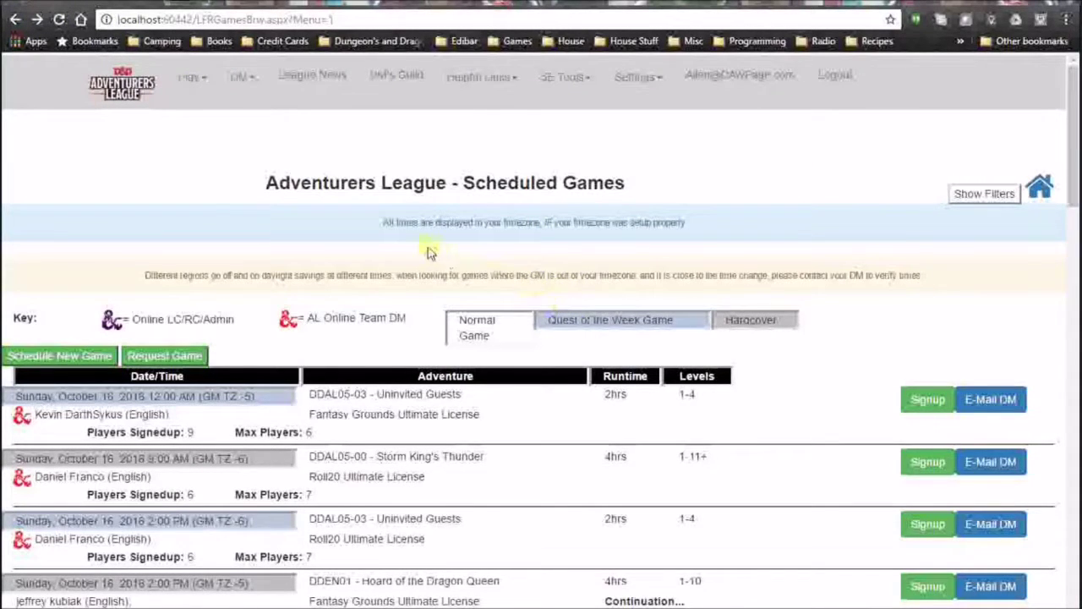
drag(143, 277, 945, 272)
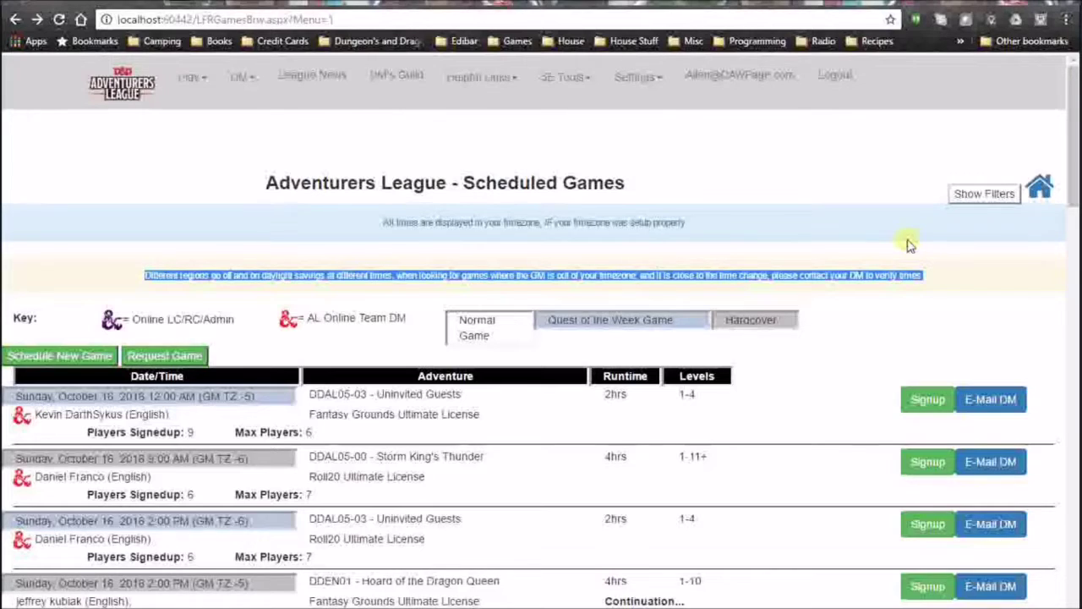
click(761, 275)
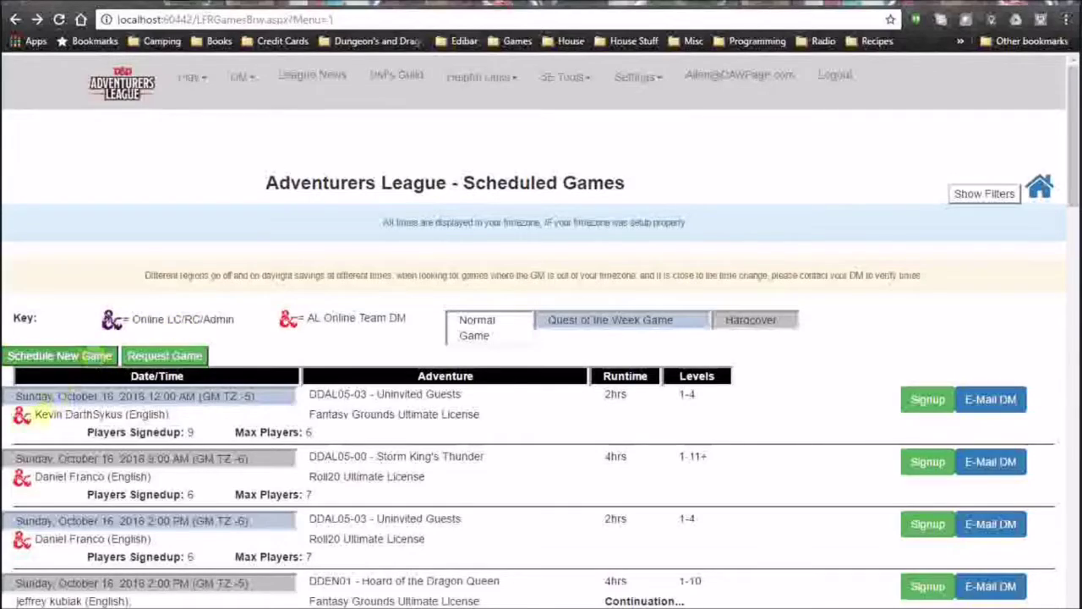
scroll(22, 414, down, 10)
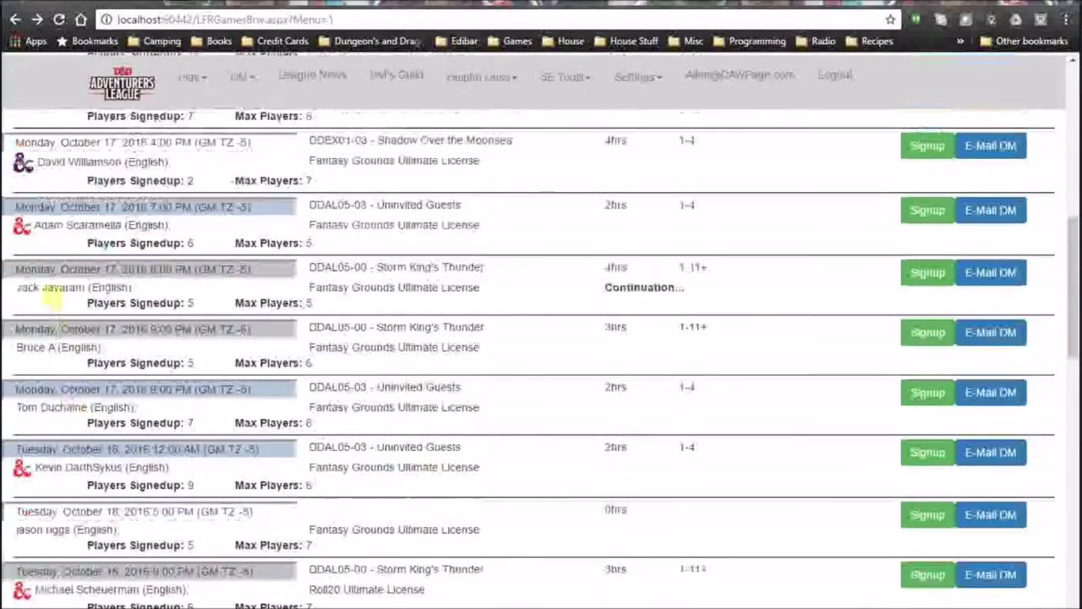
scroll(49, 296, up, 2)
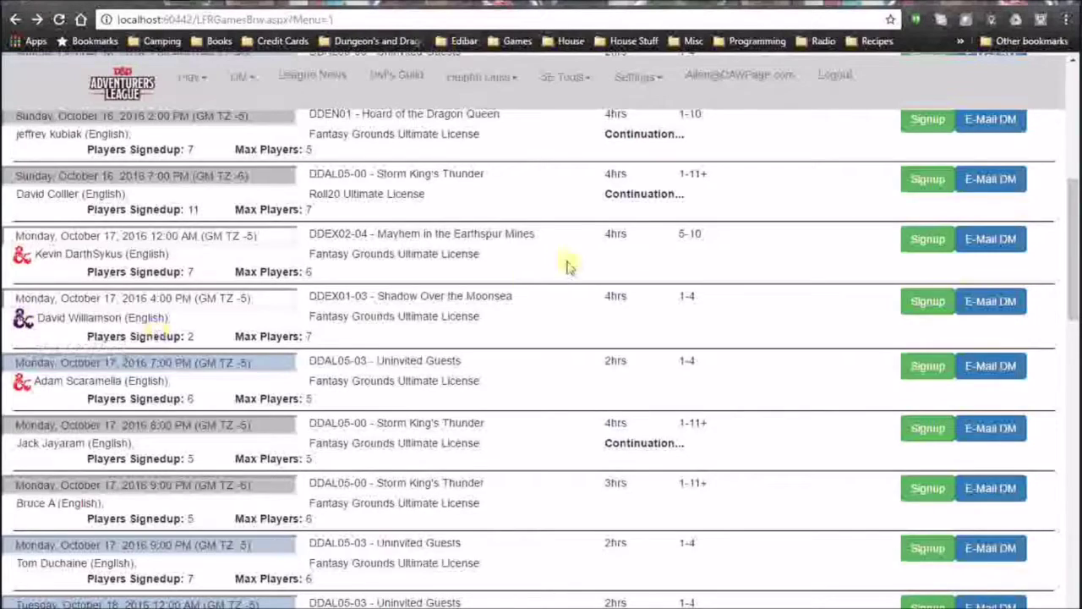
scroll(556, 259, up, 5)
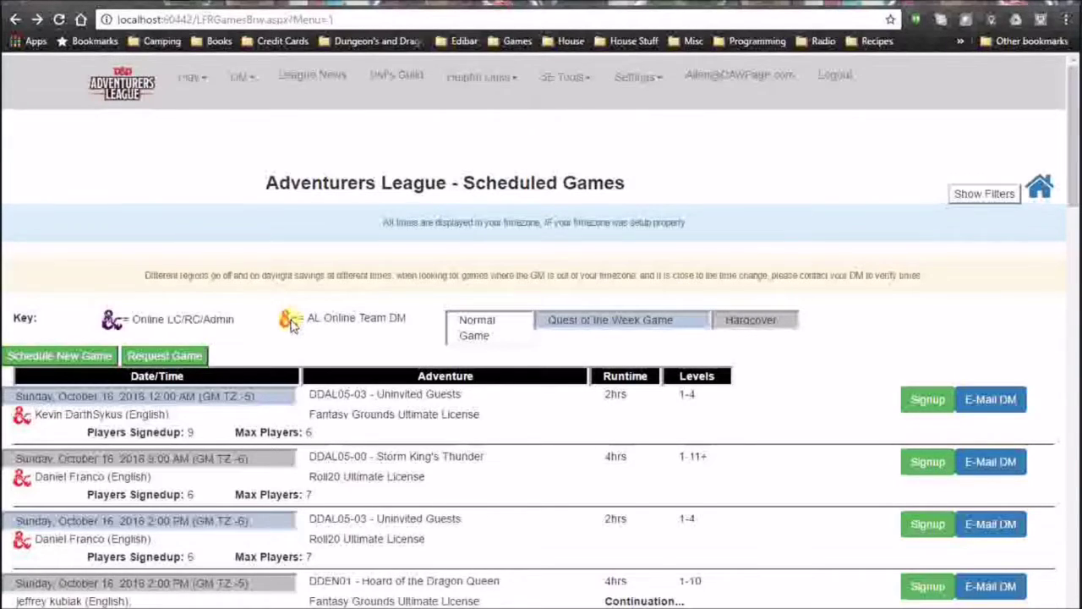
scroll(364, 258, down, 2)
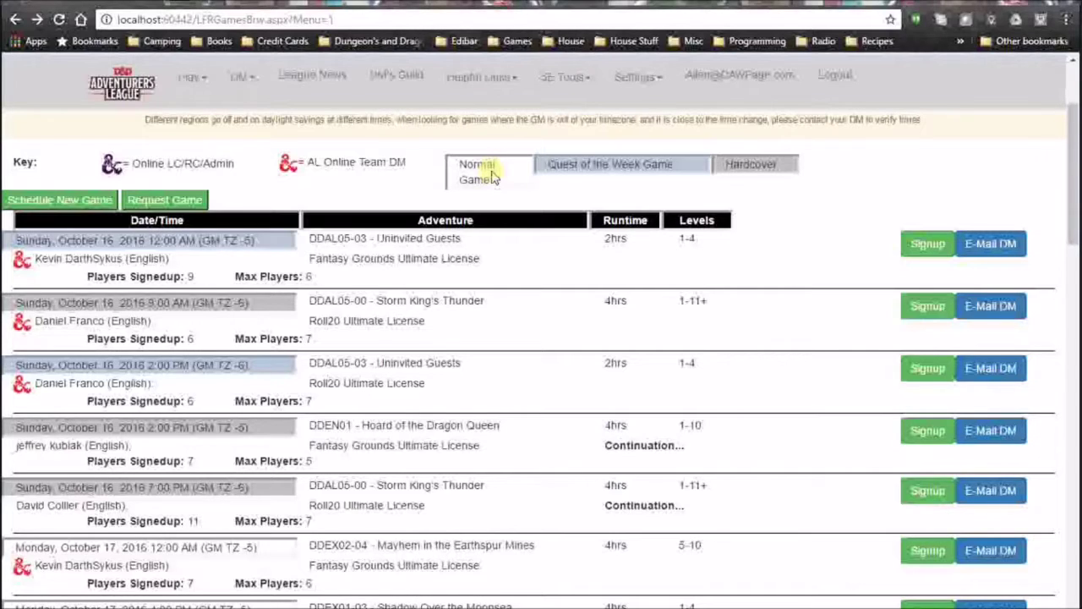
drag(583, 164, 751, 164)
double_click(750, 164)
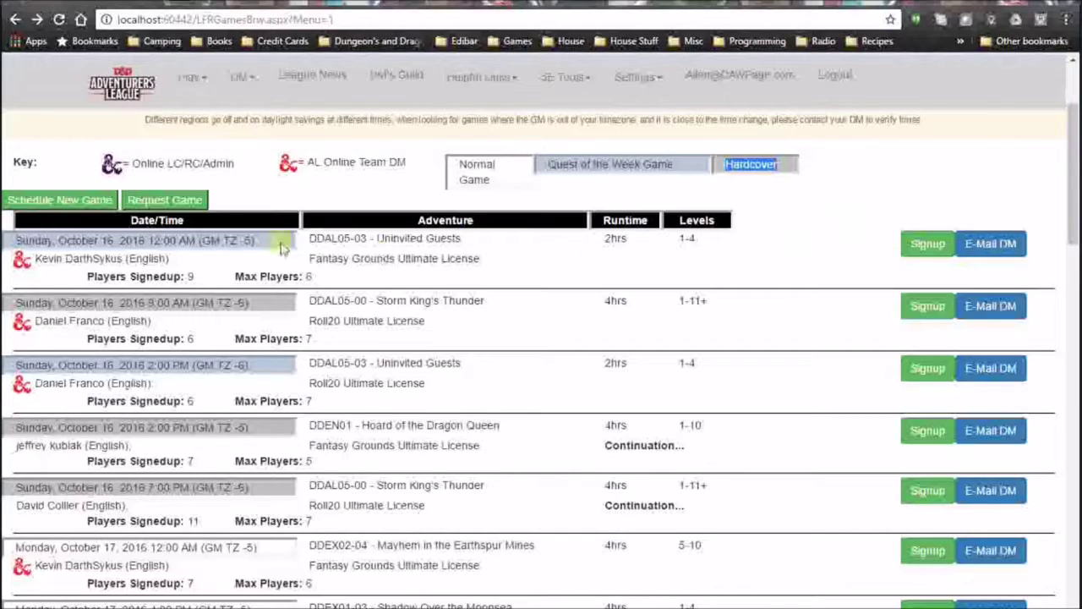
scroll(296, 261, down, 2)
scroll(298, 258, up, 2)
scroll(296, 258, up, 1)
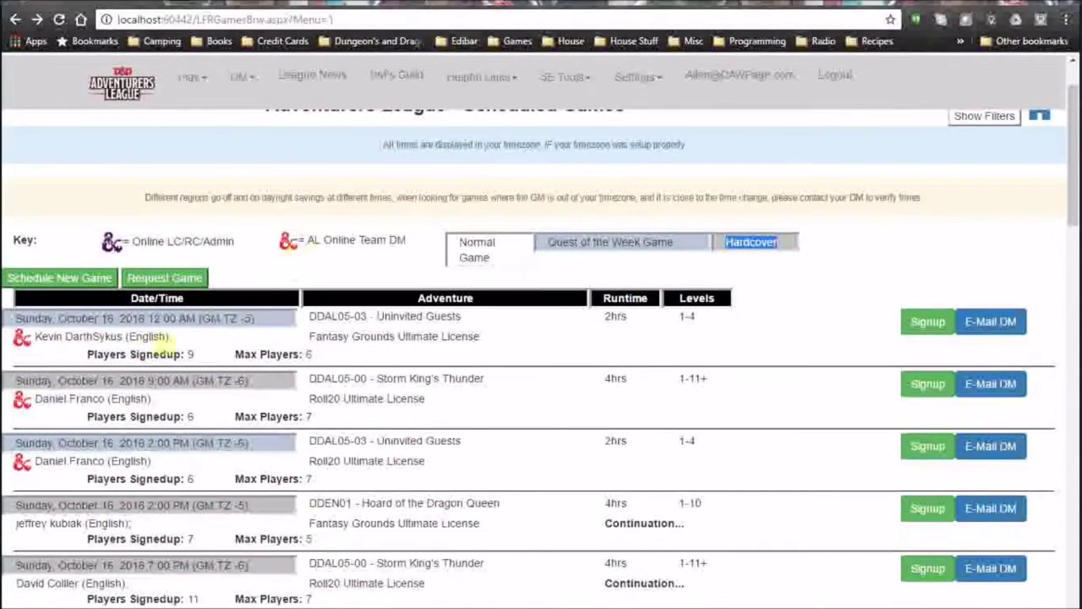
click(17, 321)
drag(17, 318, 266, 318)
click(270, 326)
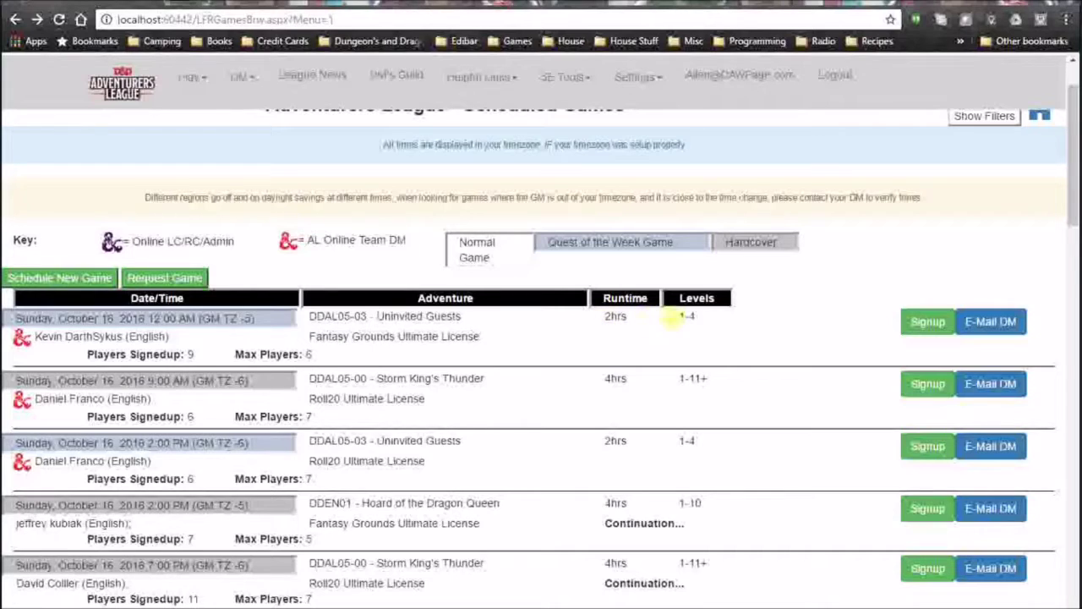
drag(677, 317, 708, 318)
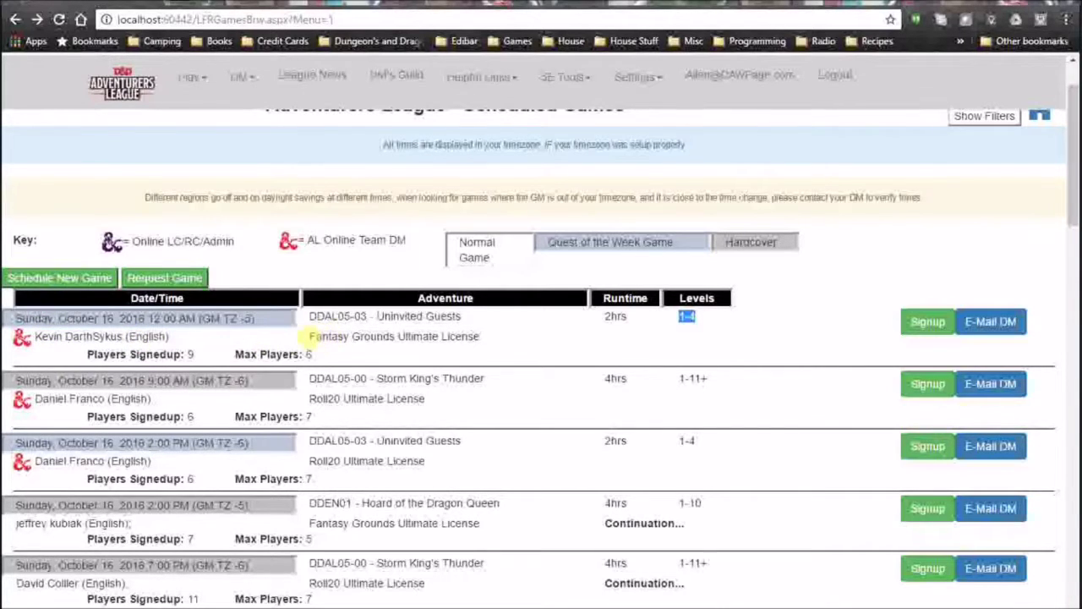
drag(306, 336, 524, 343)
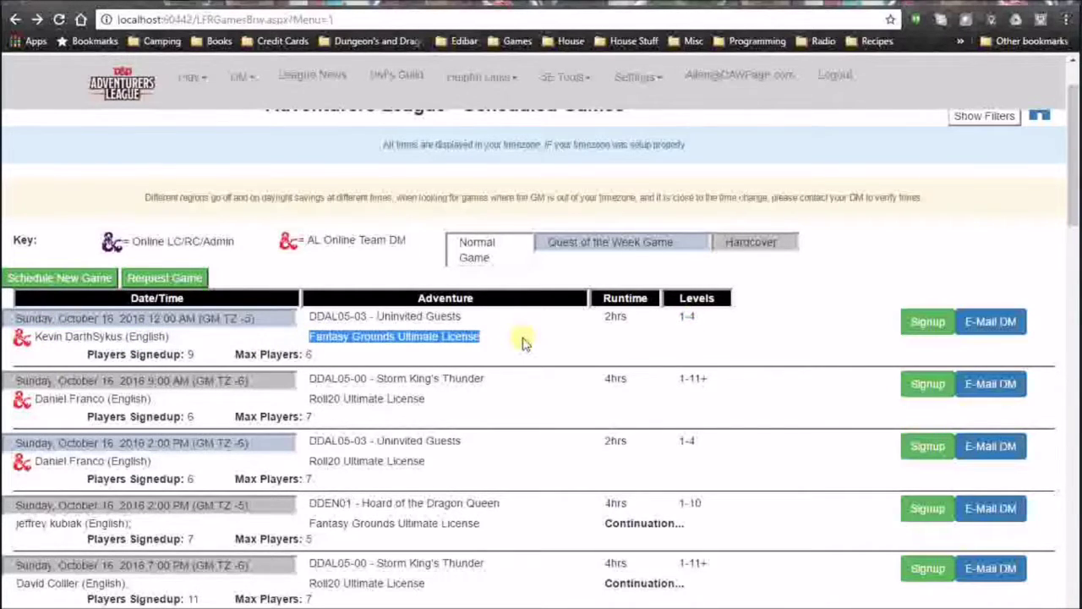
scroll(524, 342, down, 4)
scroll(520, 338, up, 3)
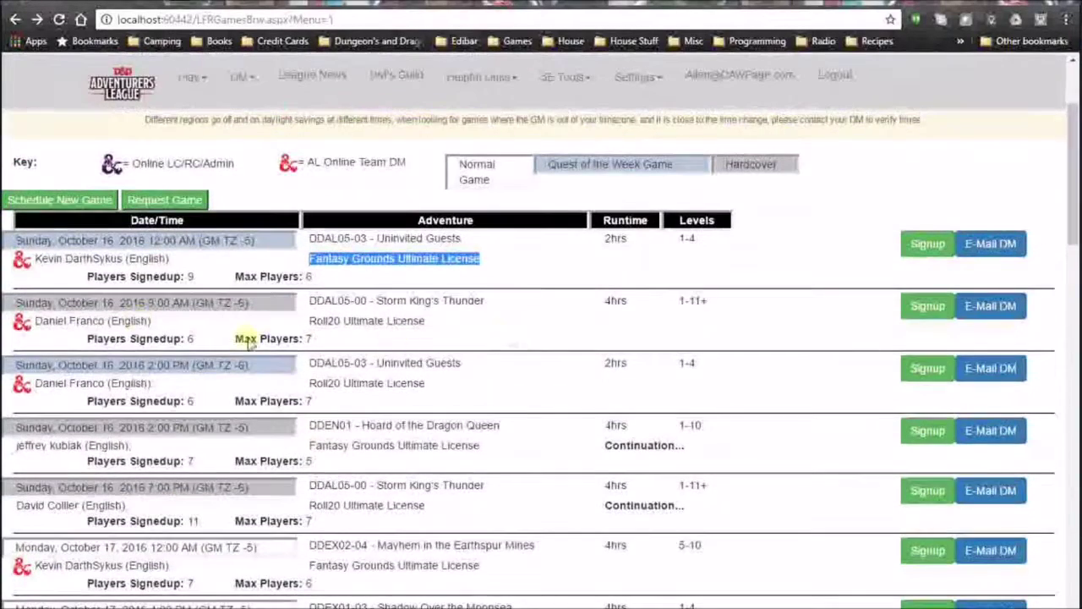
drag(87, 276, 325, 283)
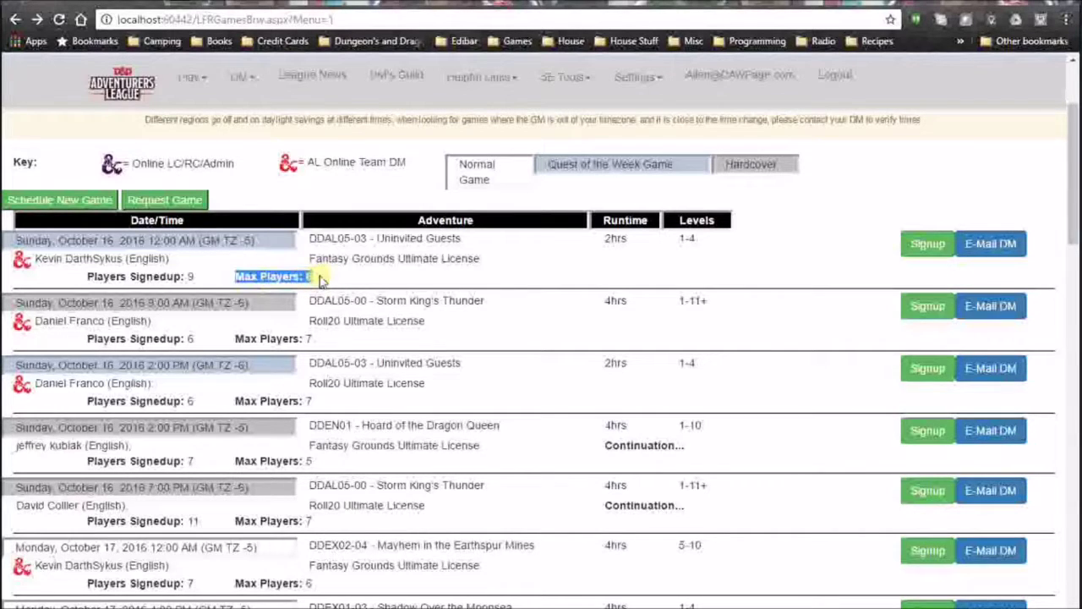
click(322, 281)
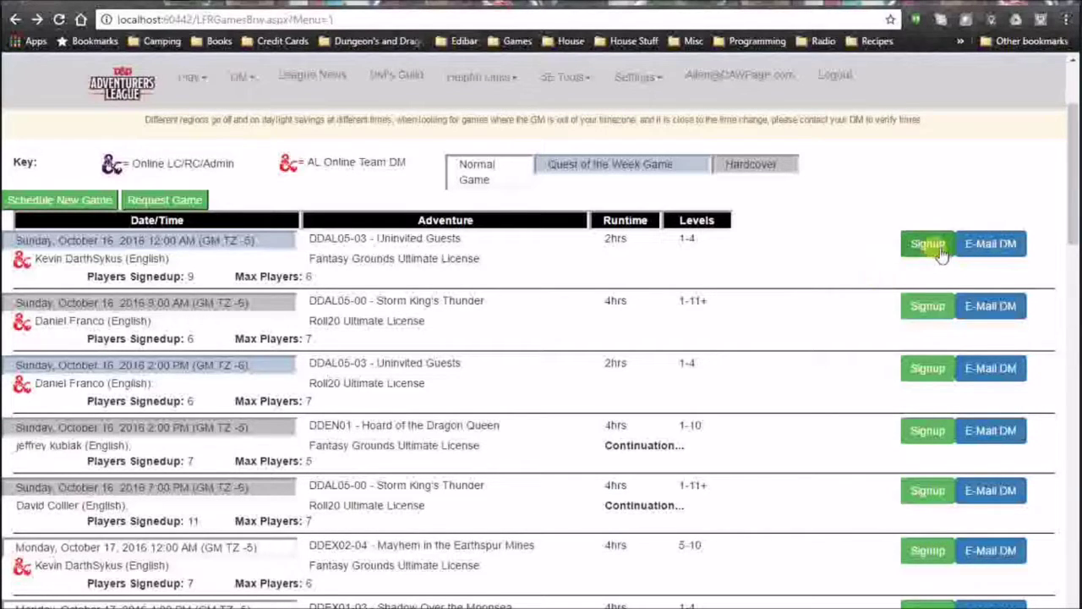
Open the Oct 17 Shadow Over the Moonsea scheduled game.
scroll(461, 330, down, 4)
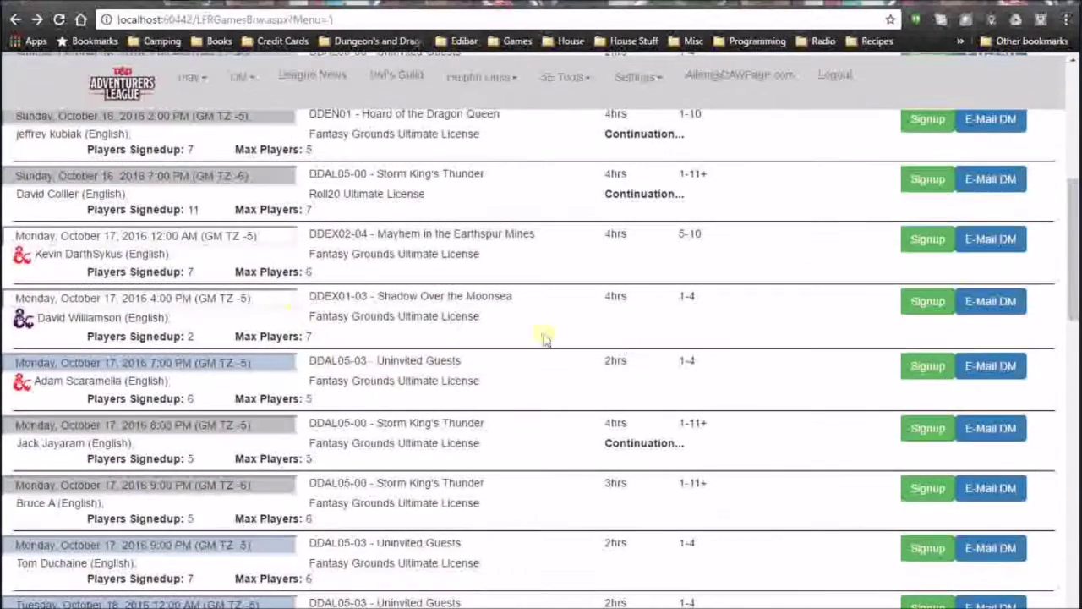
click(925, 302)
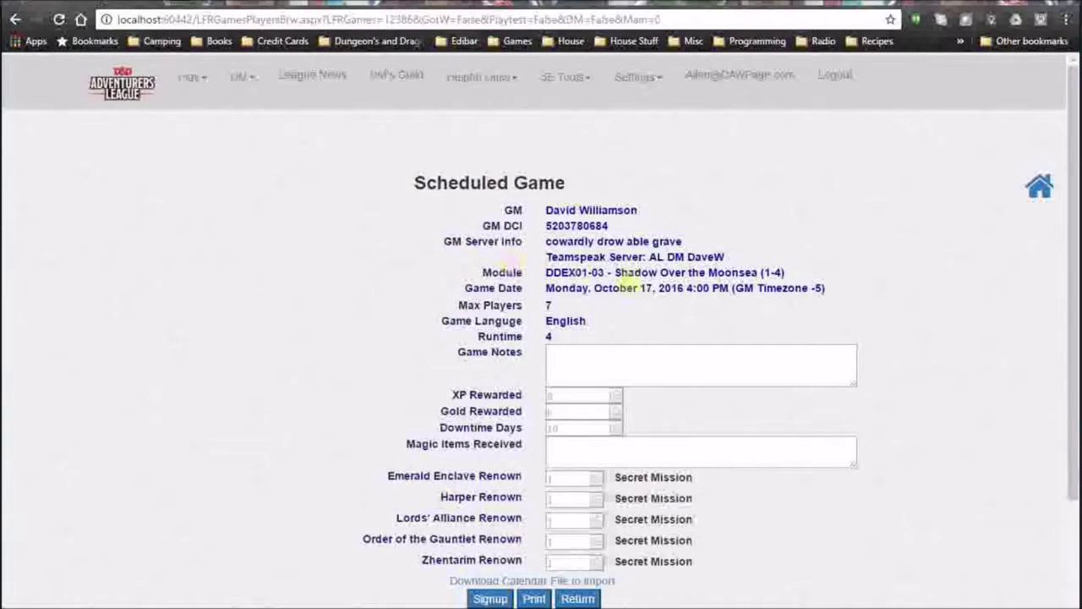
scroll(626, 279, down, 2)
scroll(587, 248, up, 2)
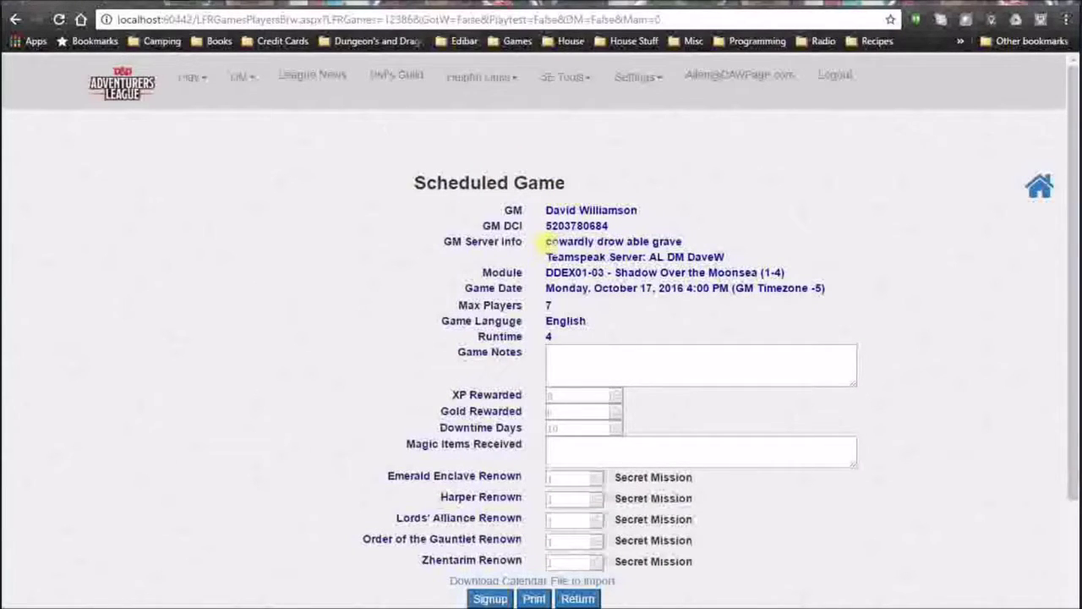
Review the game's server info and players table, then start the player signup.
drag(546, 243, 695, 243)
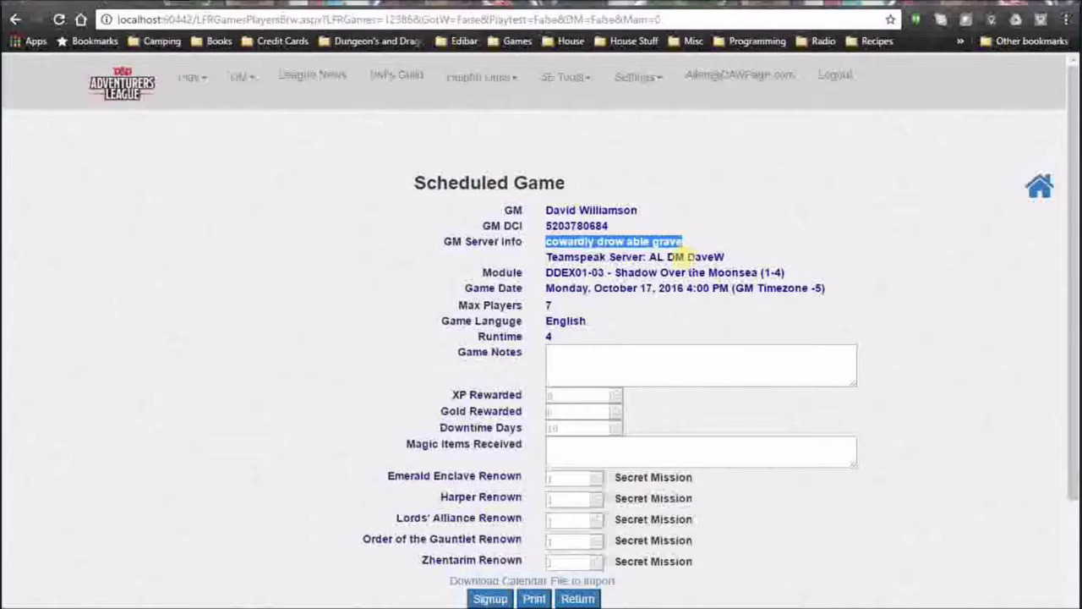
click(575, 257)
scroll(578, 286, down, 1)
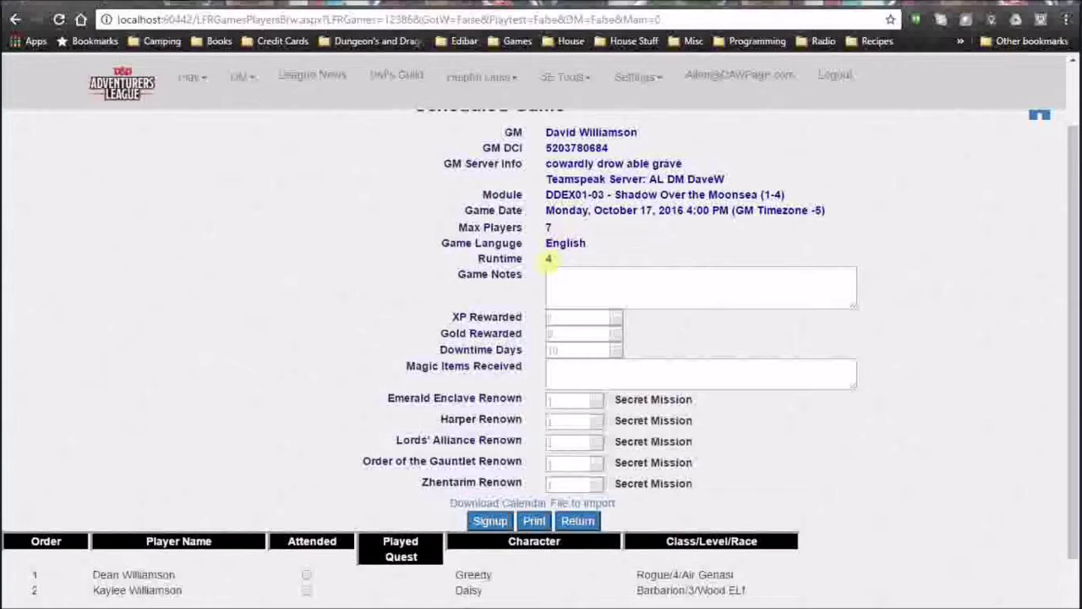
scroll(668, 288, down, 1)
click(602, 222)
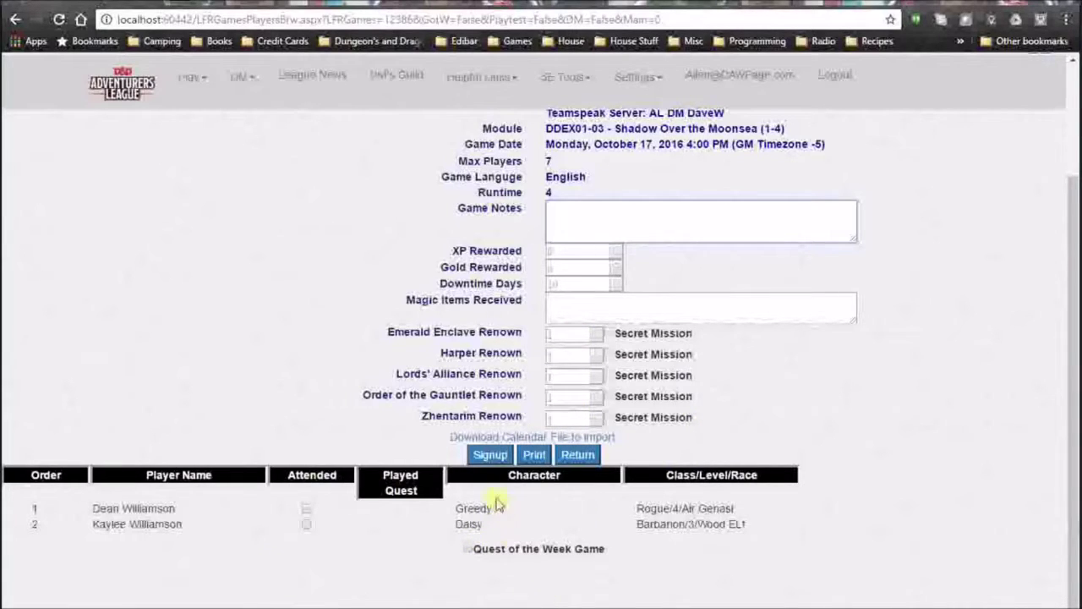
click(492, 457)
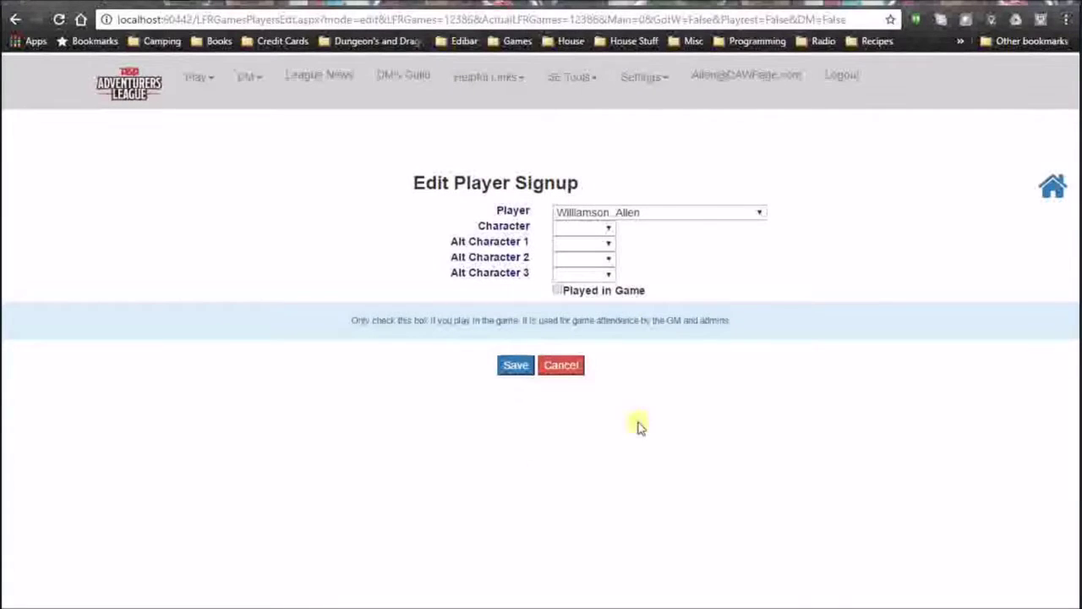
Select Bland (1) as the signup character and save the signup.
click(608, 227)
click(582, 258)
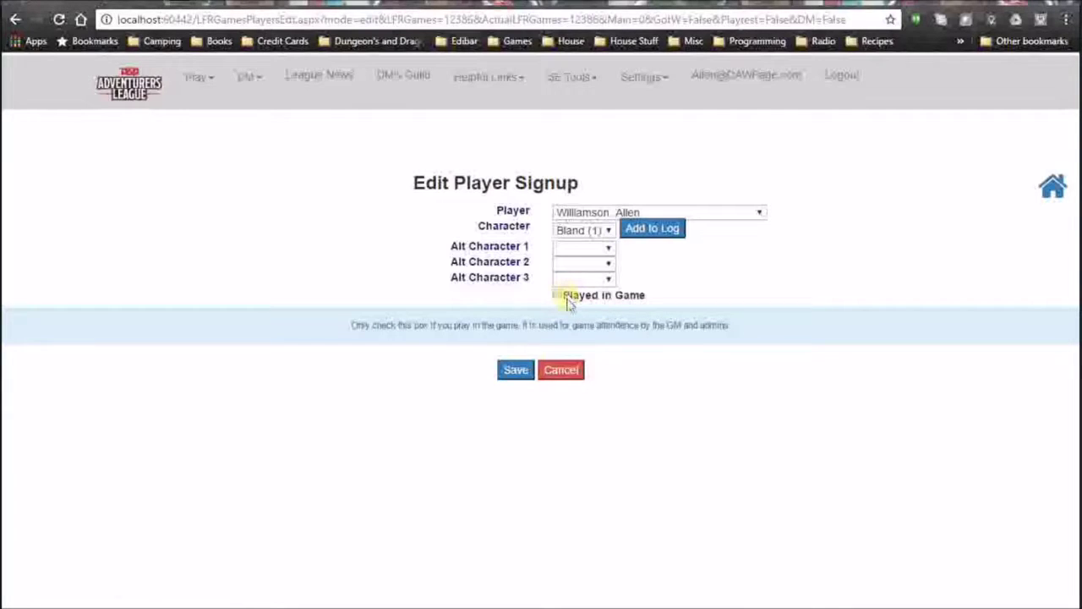
click(521, 372)
click(518, 371)
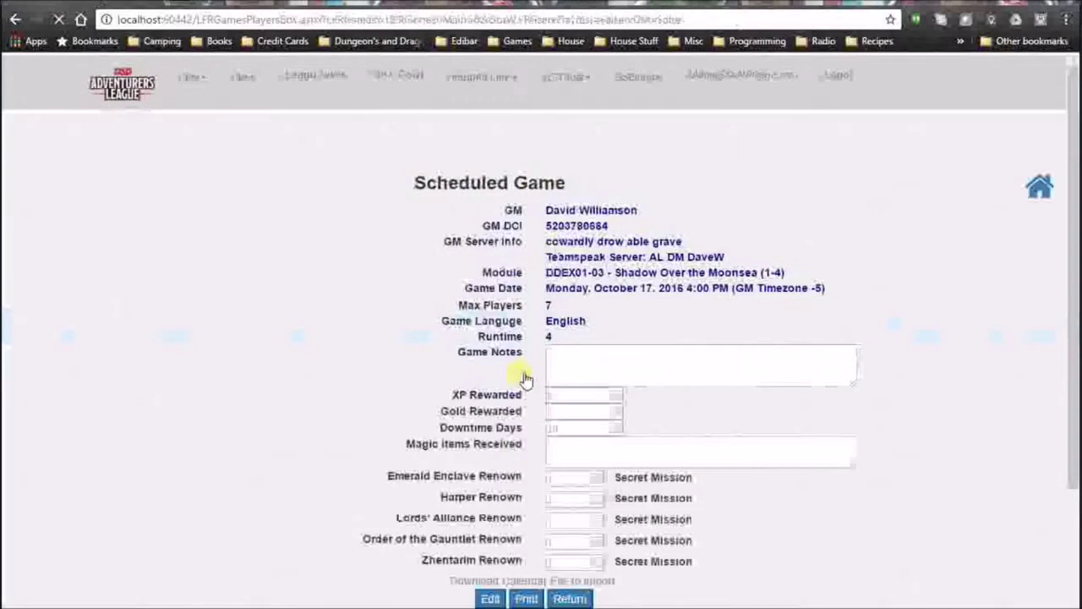
scroll(930, 468, down, 3)
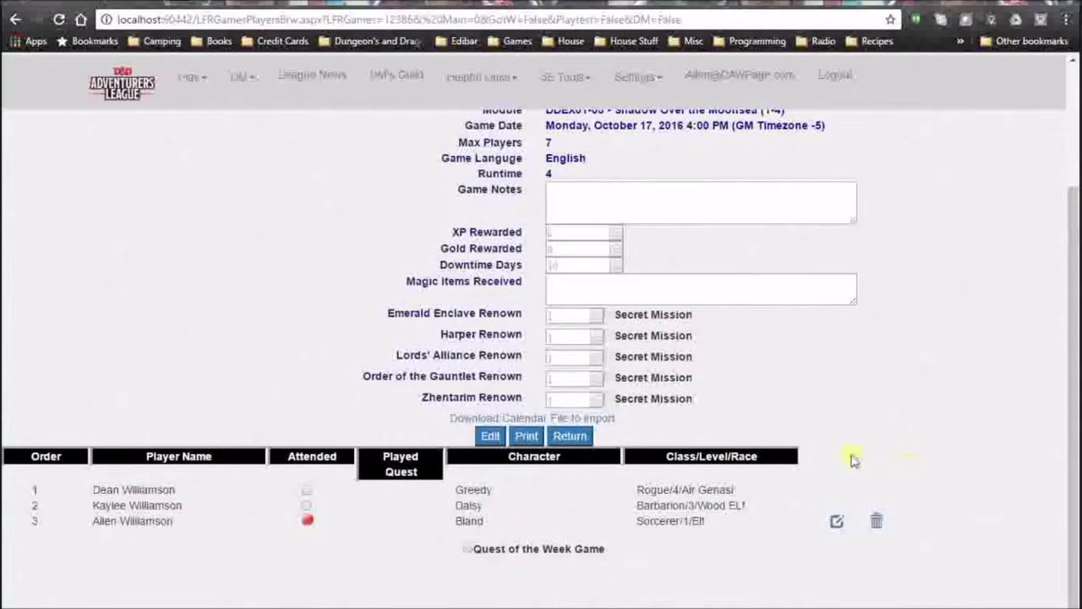
scroll(817, 253, up, 3)
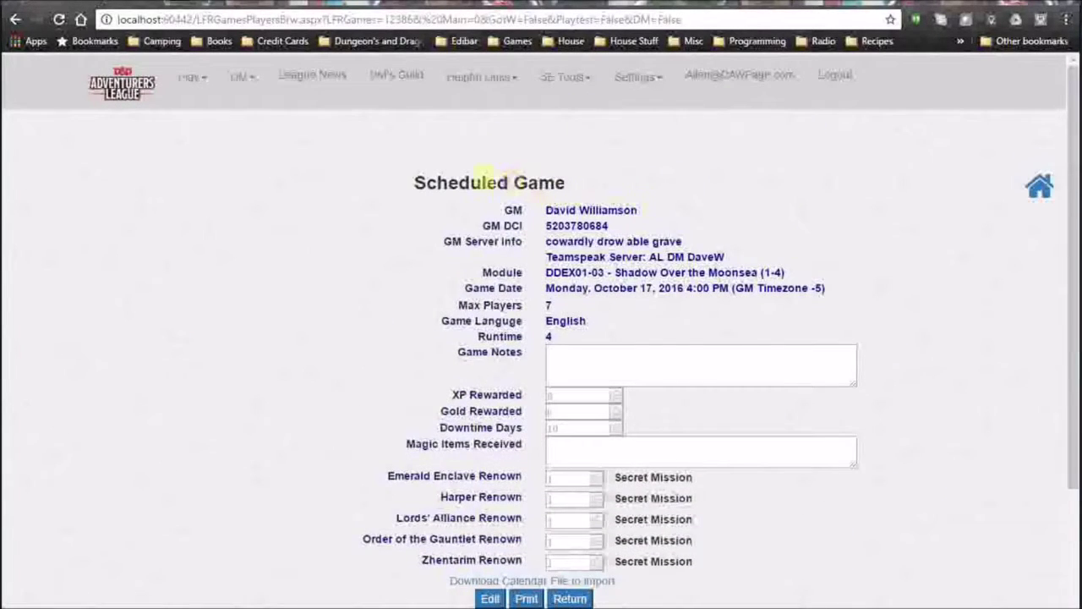
scroll(864, 399, down, 1)
scroll(864, 399, down, 1)
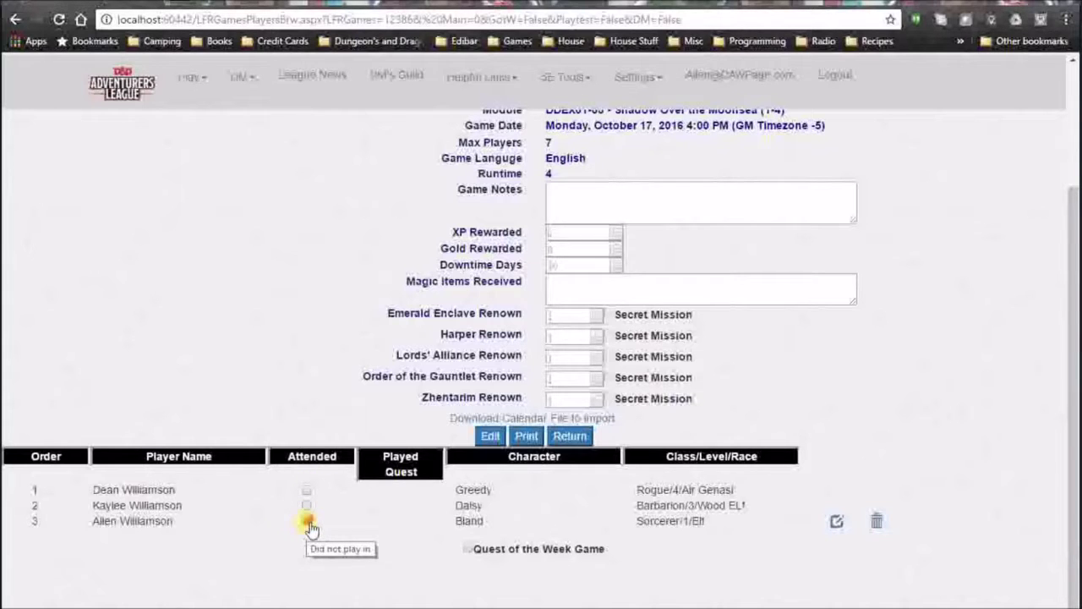
click(308, 521)
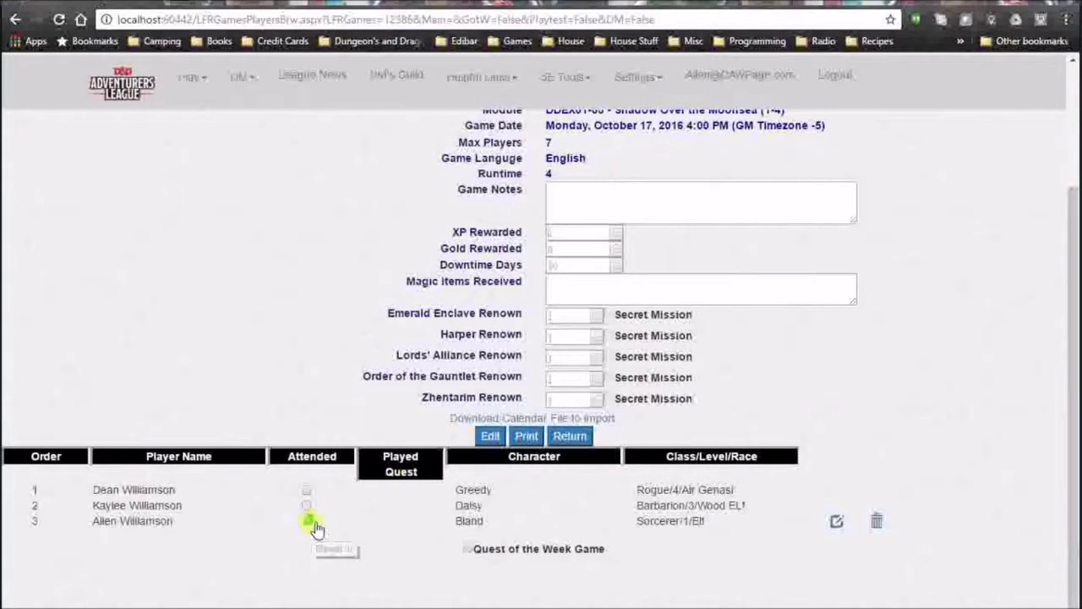
click(311, 525)
click(838, 522)
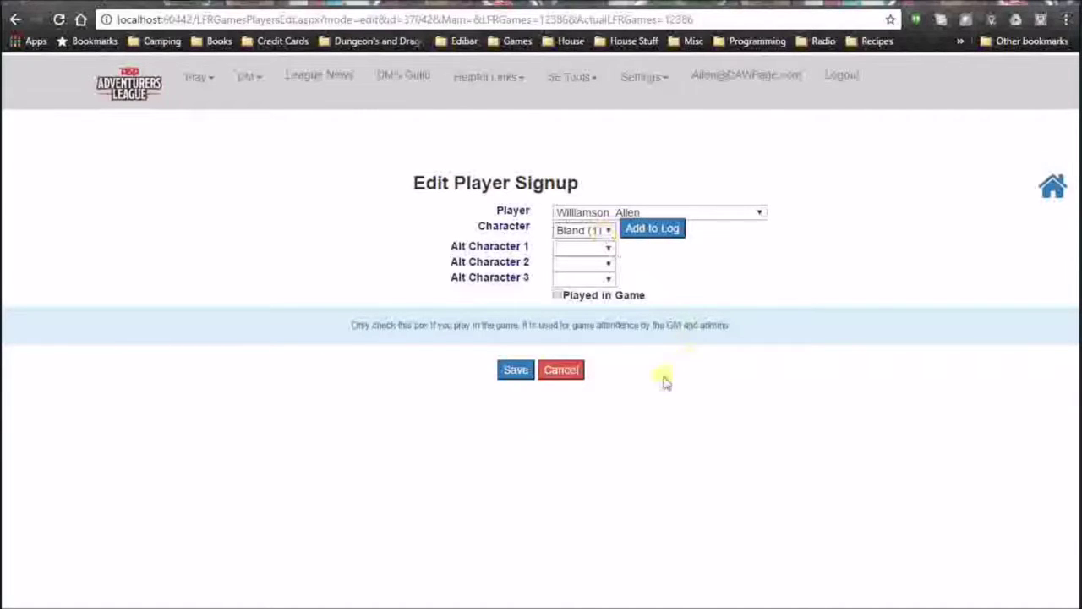
click(574, 375)
scroll(616, 431, down, 2)
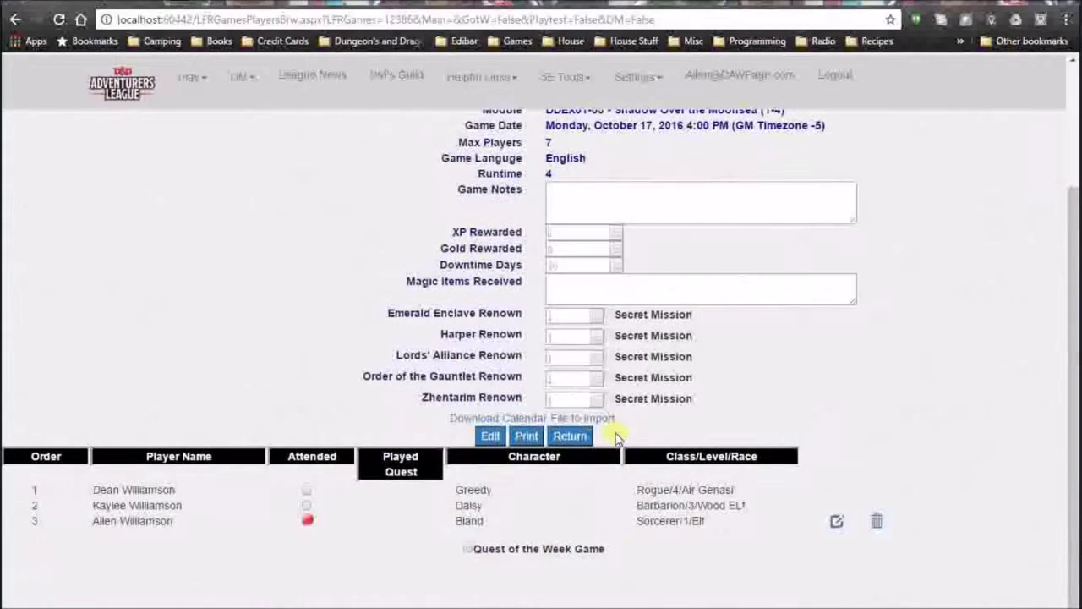
scroll(617, 435, up, 2)
scroll(617, 435, down, 2)
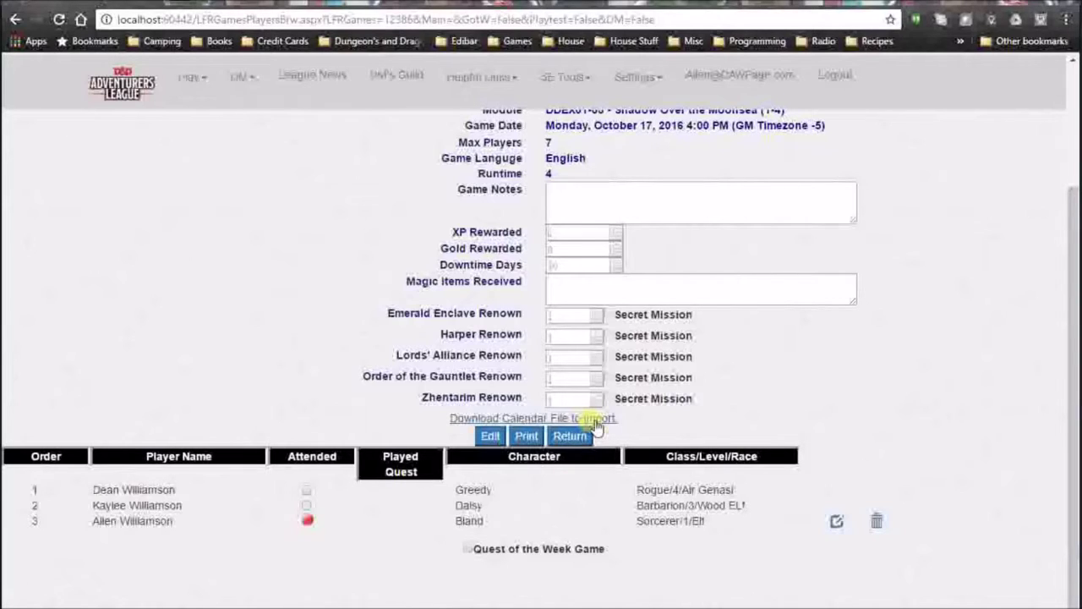
click(592, 418)
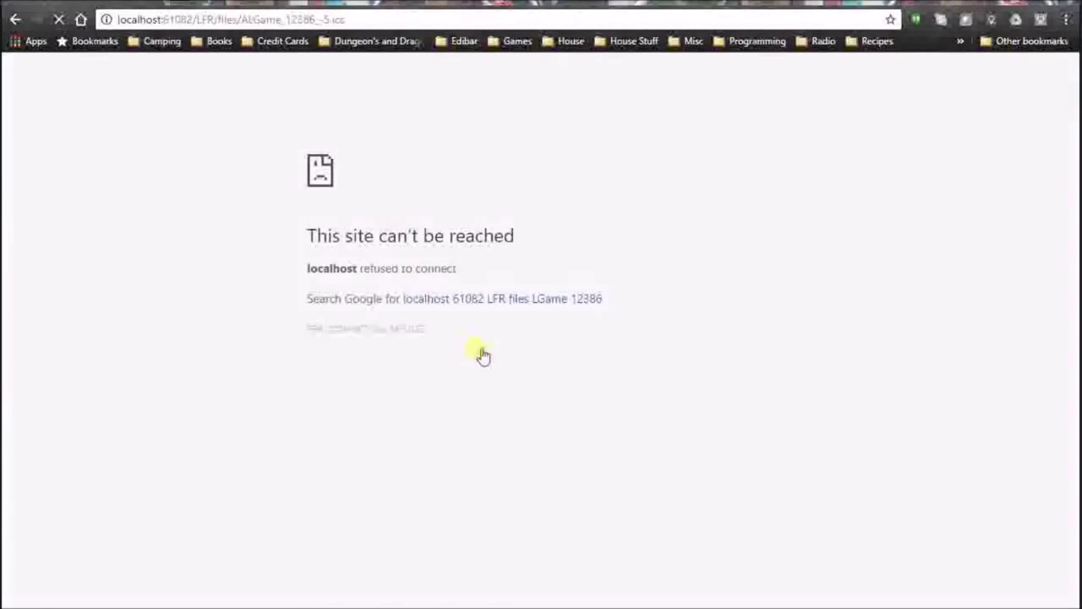
click(15, 19)
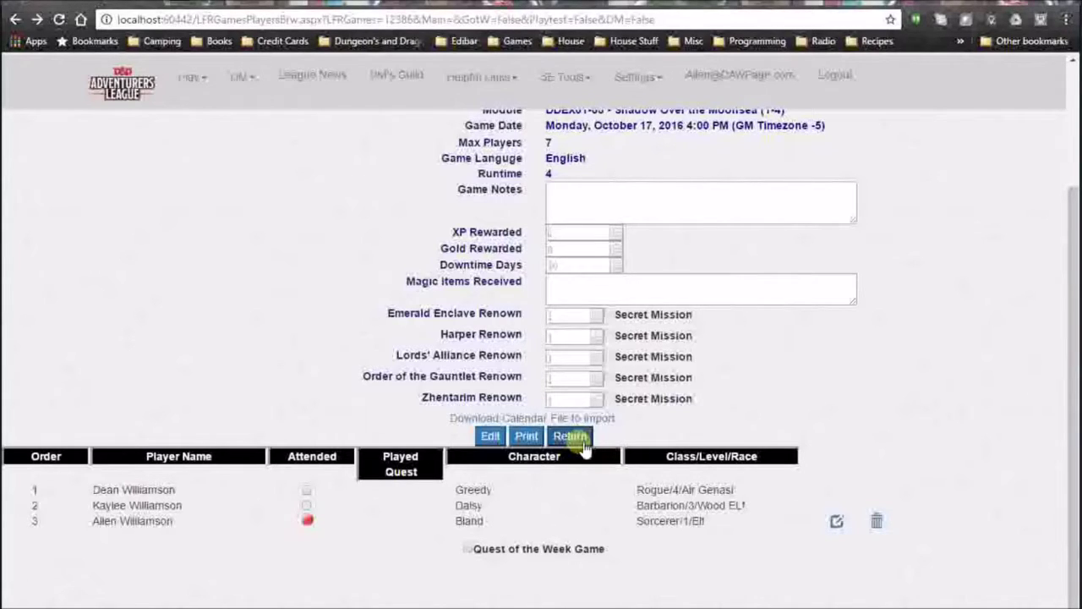
Return to the Scheduled Games list and scroll through it.
click(583, 444)
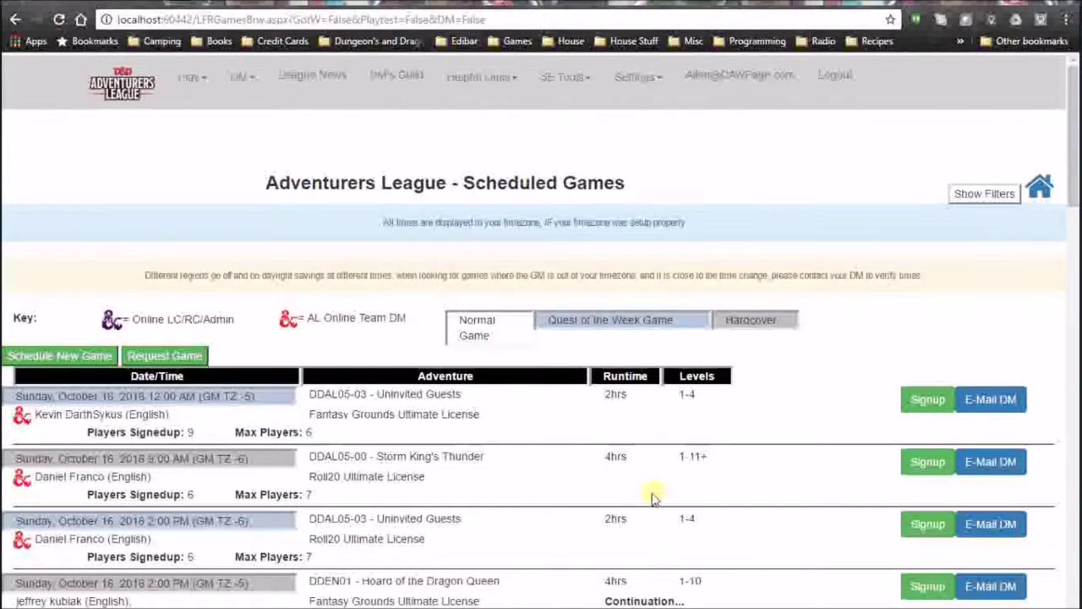
scroll(596, 504, down, 5)
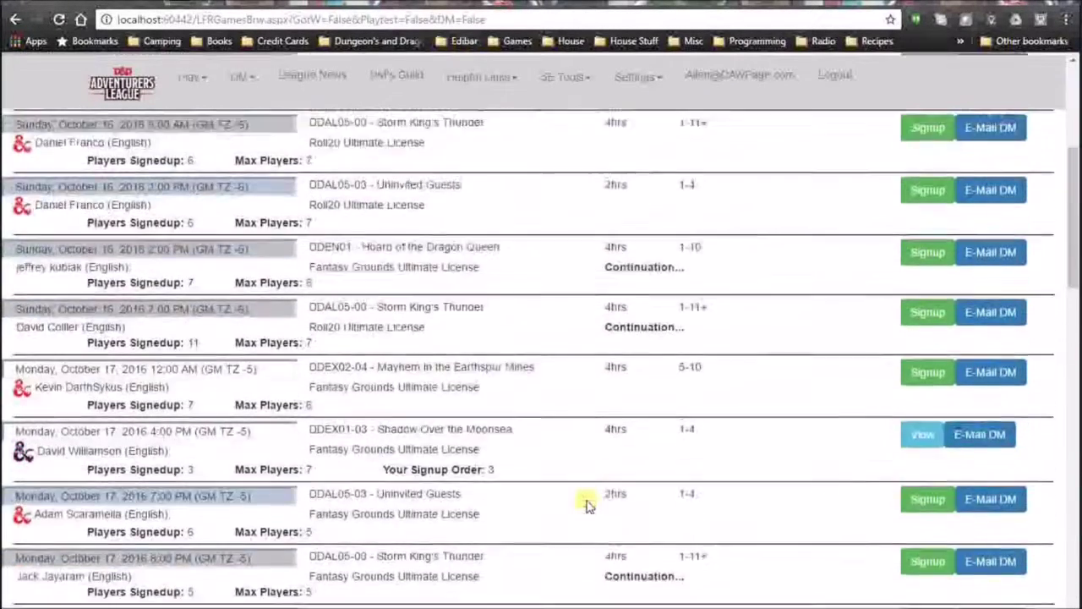
scroll(587, 505, down, 10)
scroll(587, 505, up, 18)
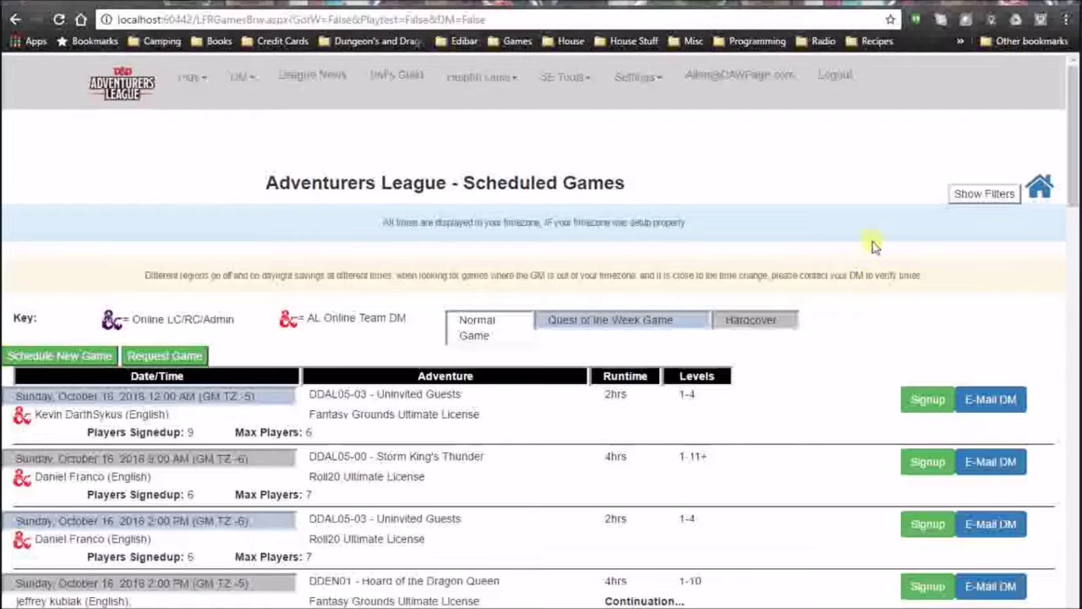
Filter games to 09 am–09 pm, Fantasy Grounds, English, excluding Tuesday.
click(990, 196)
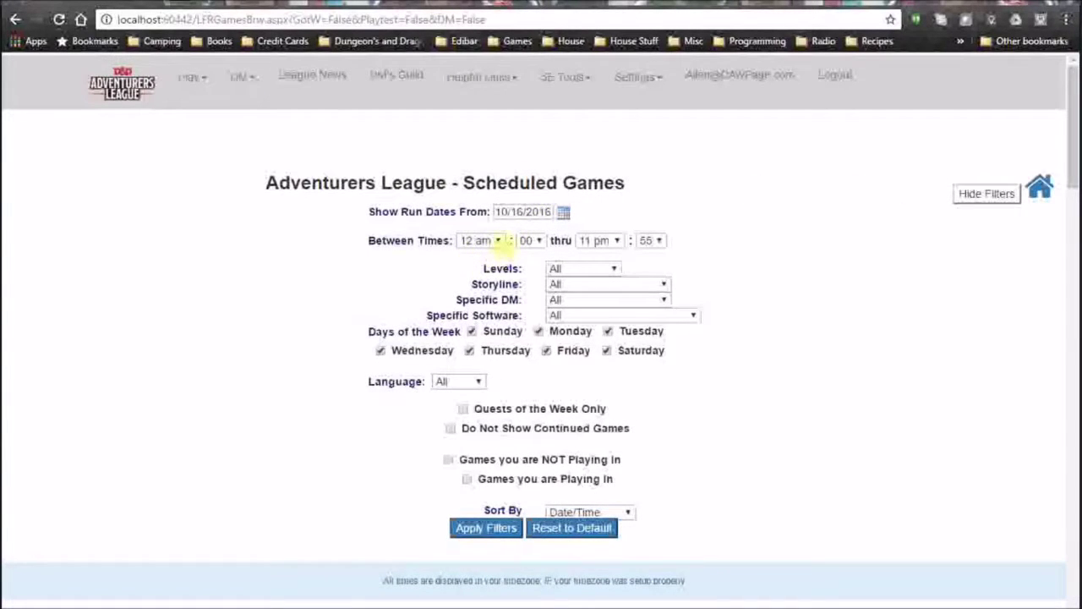
click(499, 241)
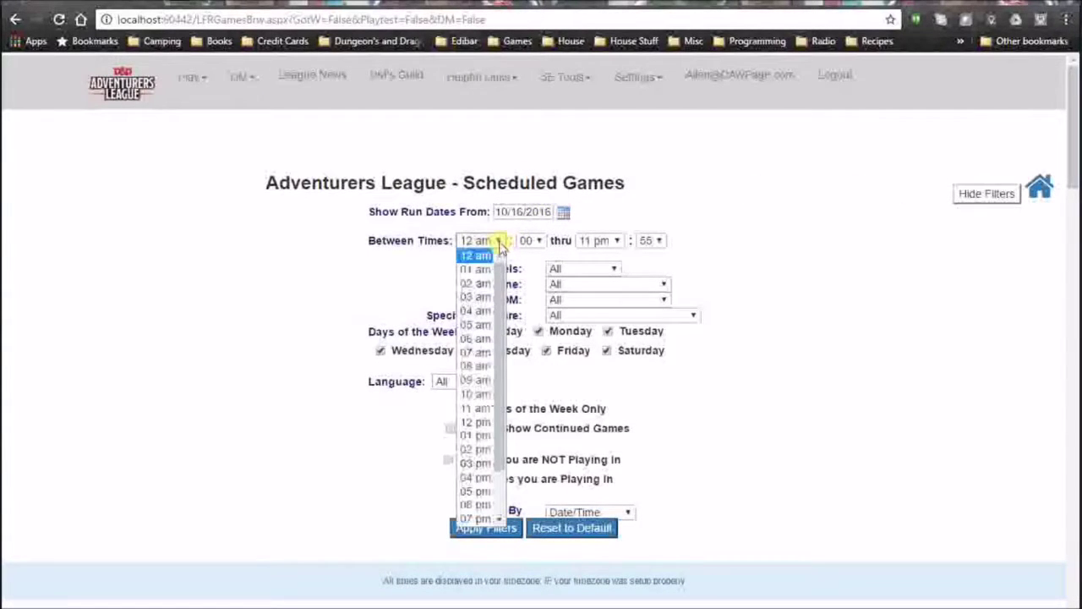
click(480, 379)
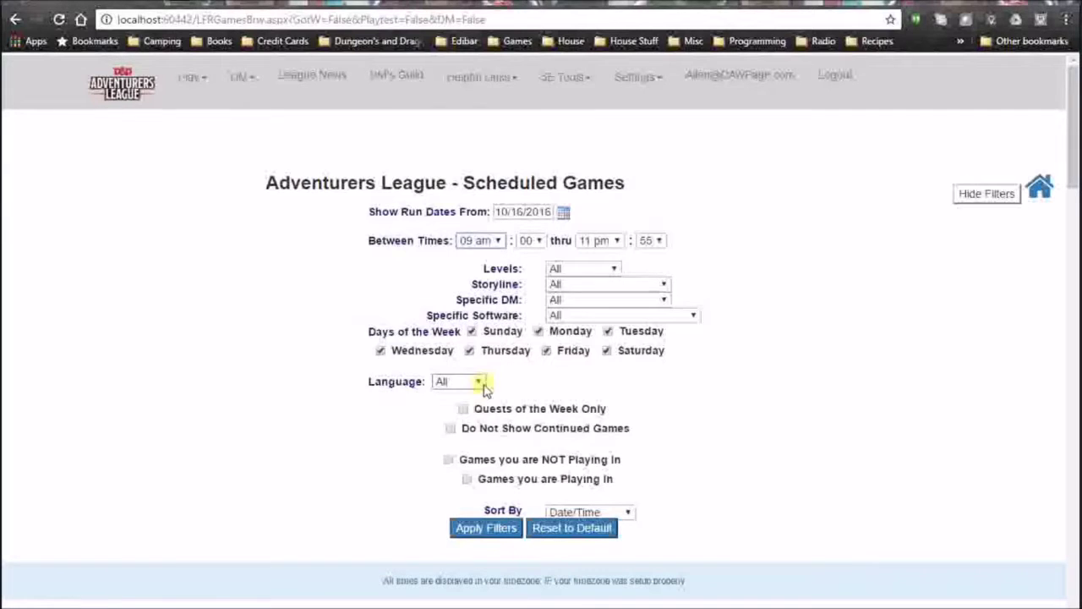
click(621, 242)
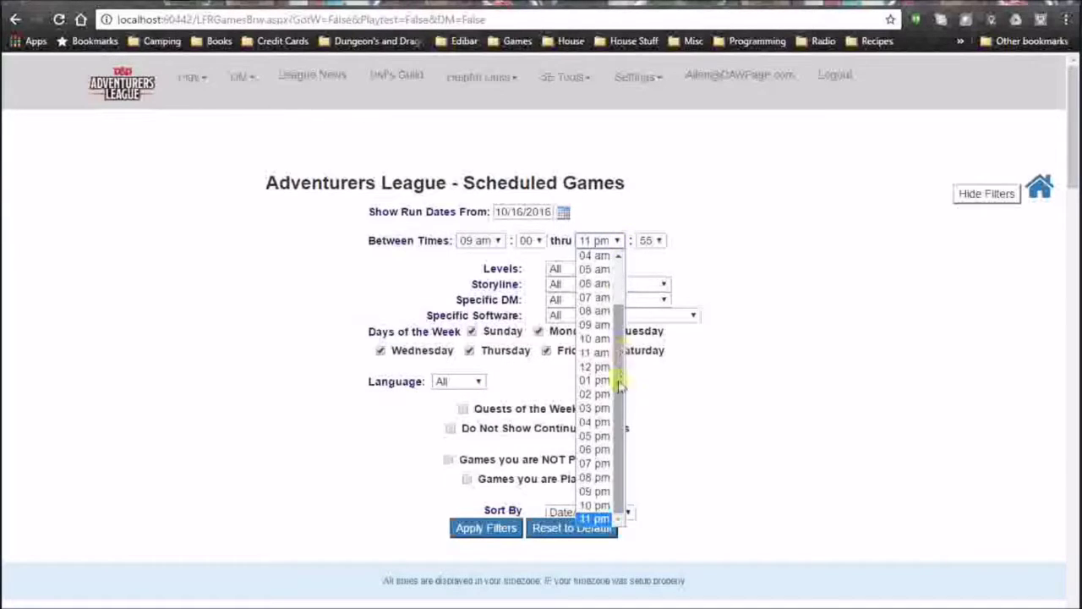
click(594, 492)
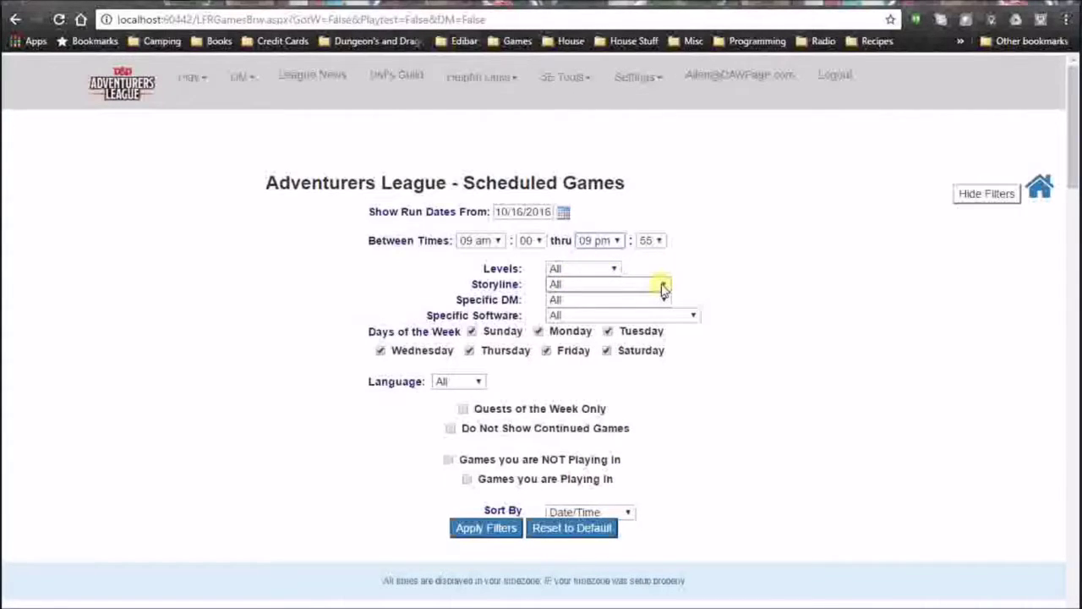
click(692, 315)
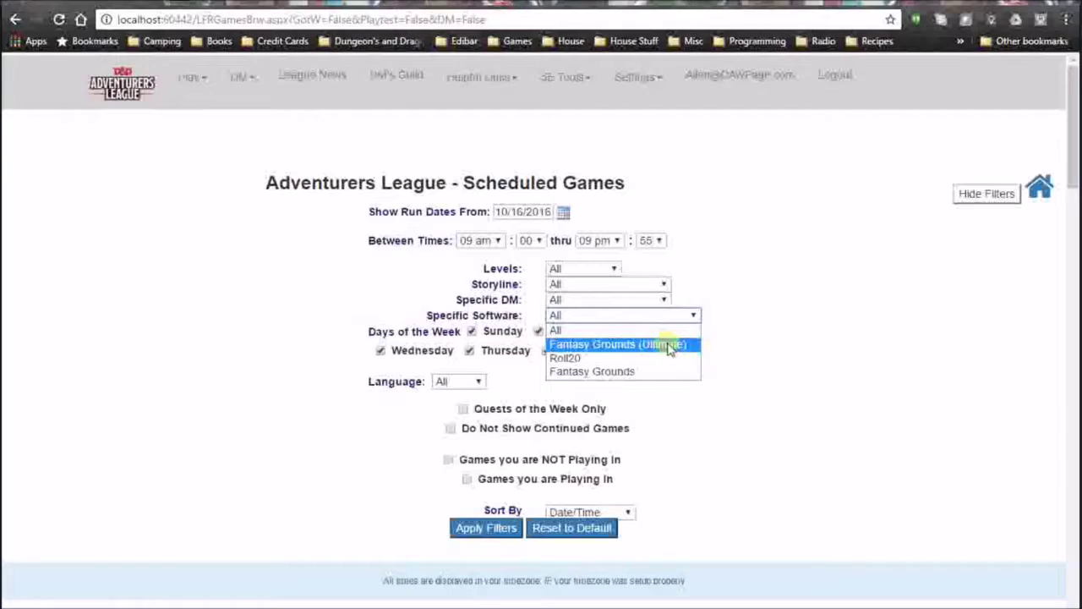
click(614, 372)
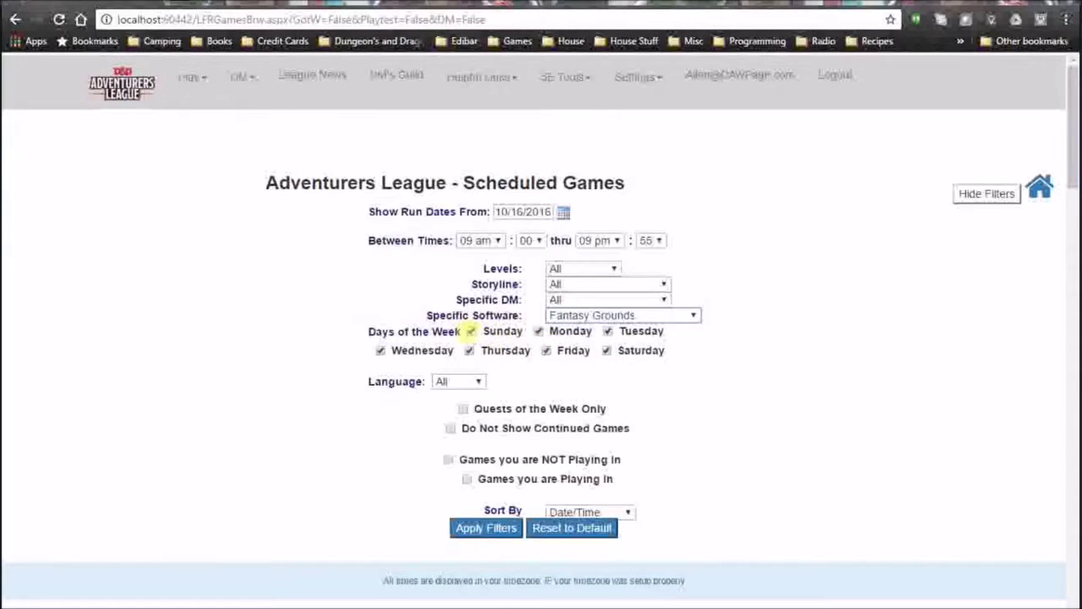
click(608, 332)
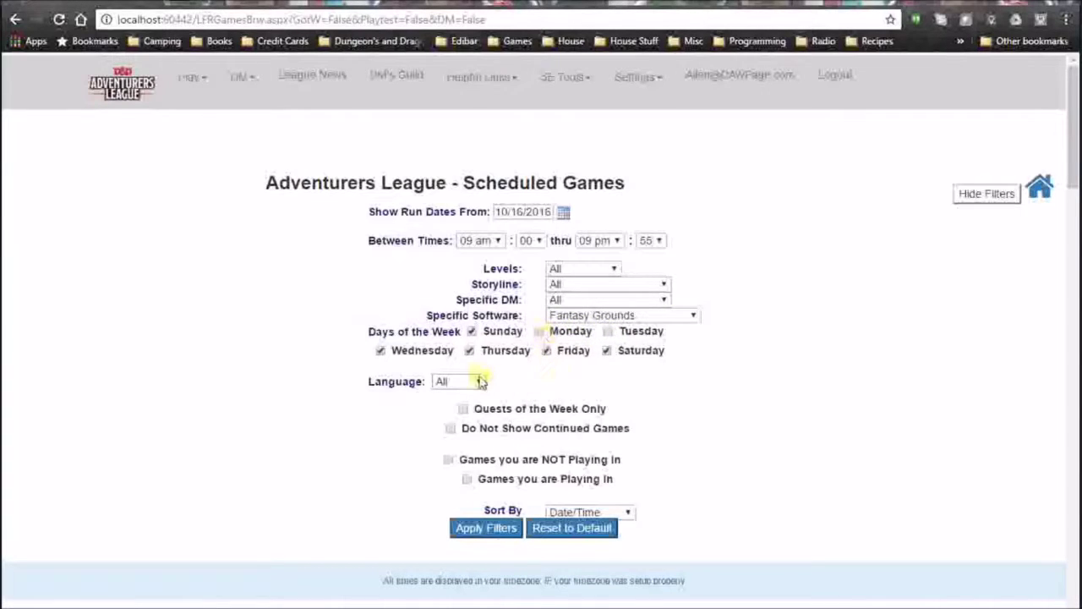
click(478, 381)
click(463, 412)
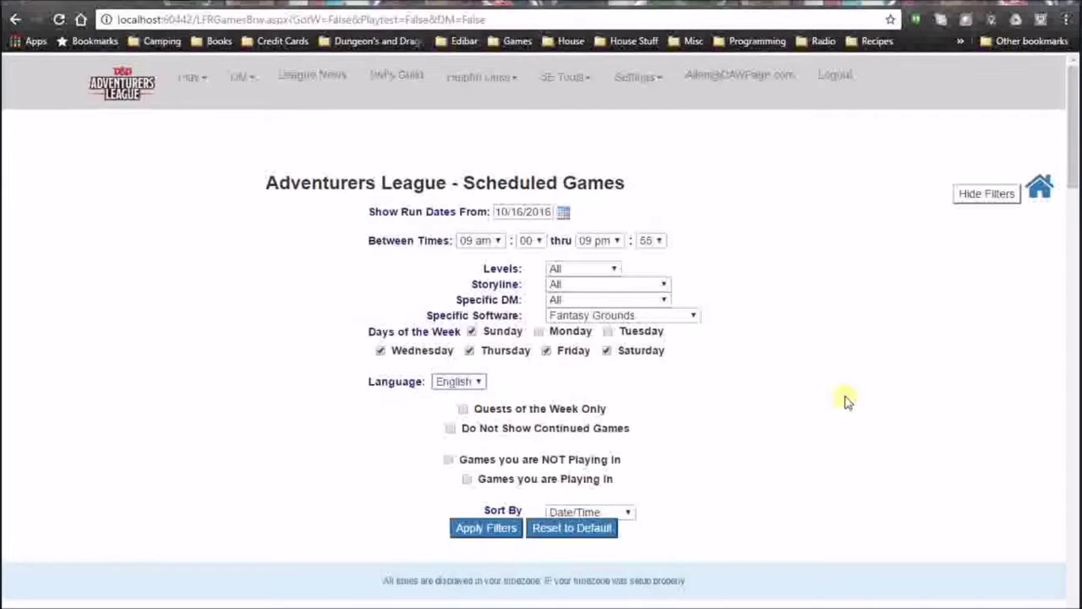
Keep the sort order on Date/Time and apply the filters.
scroll(812, 389, down, 2)
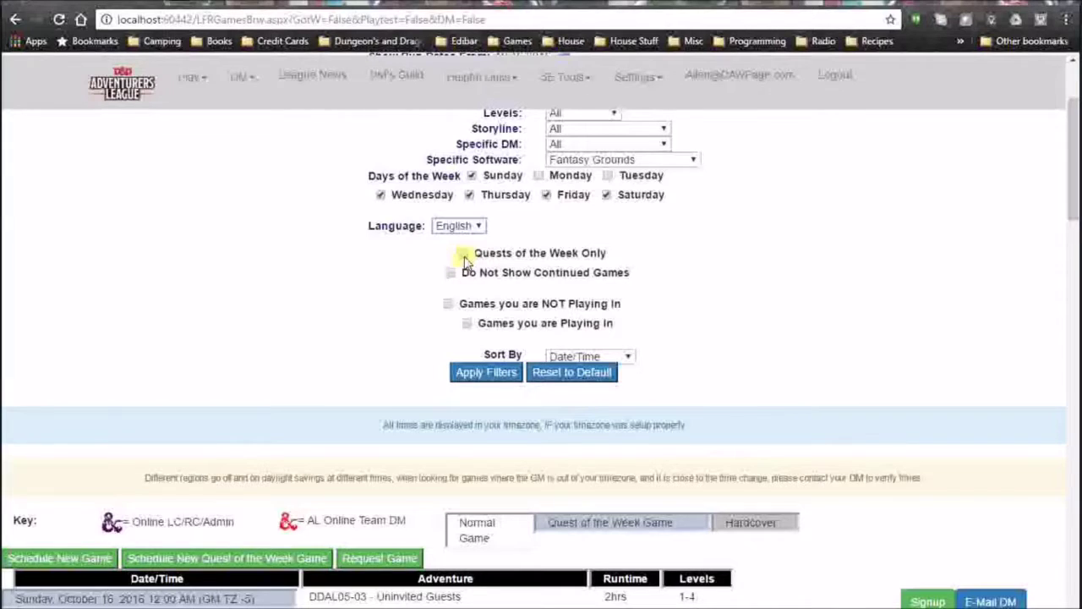
mouse_move(454, 277)
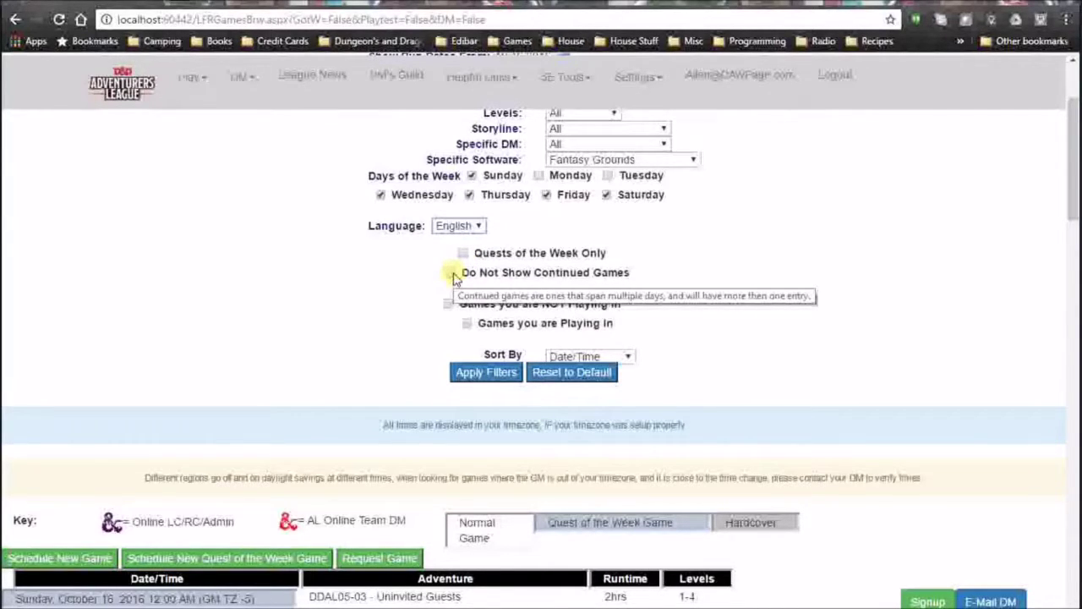
scroll(780, 311, down, 4)
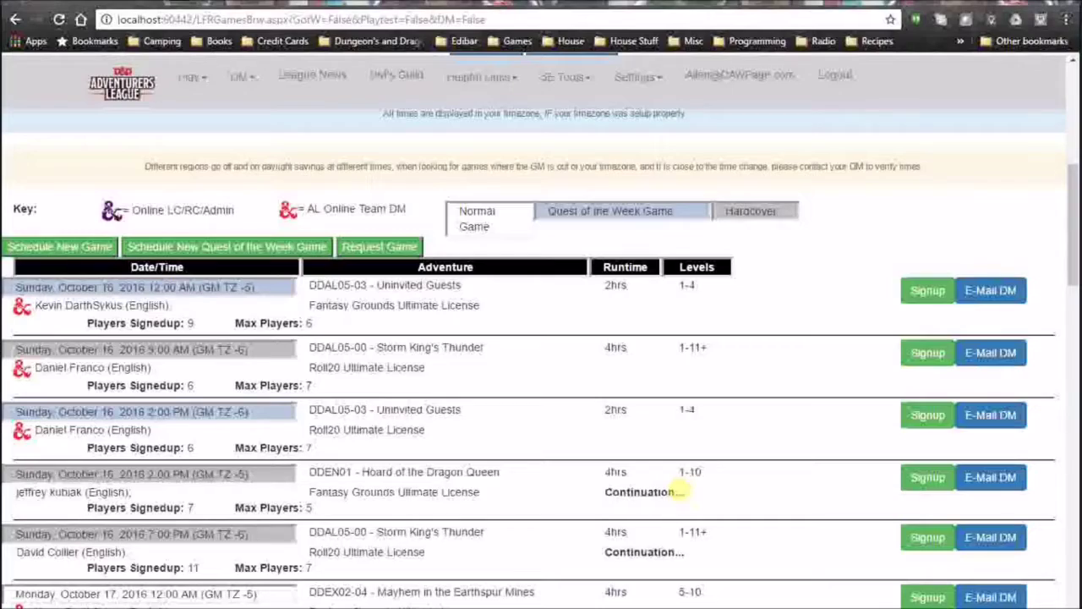
scroll(679, 490, up, 4)
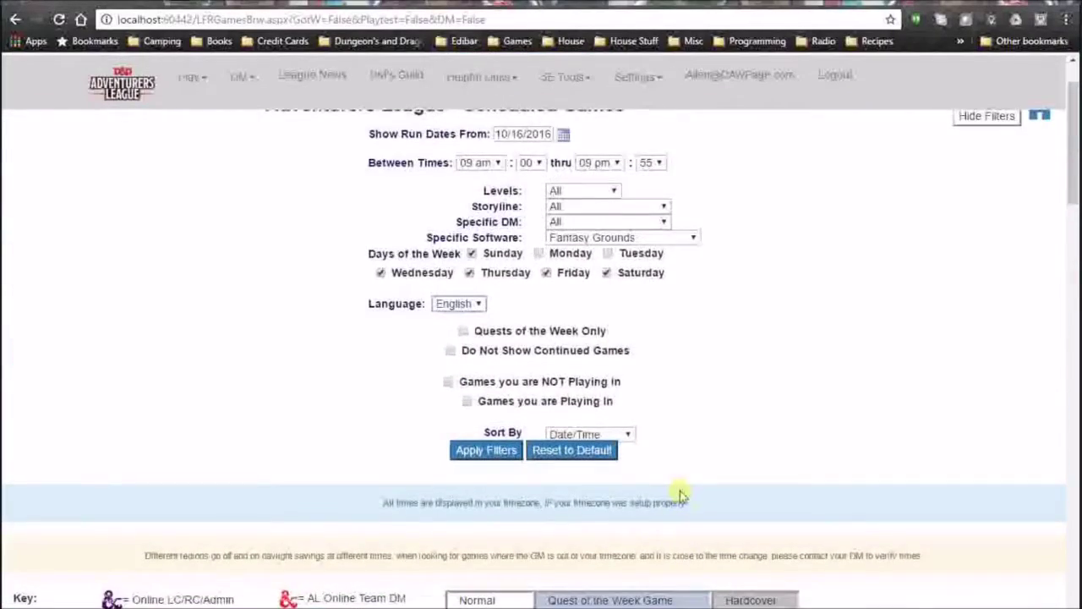
scroll(681, 489, down, 5)
scroll(681, 486, down, 2)
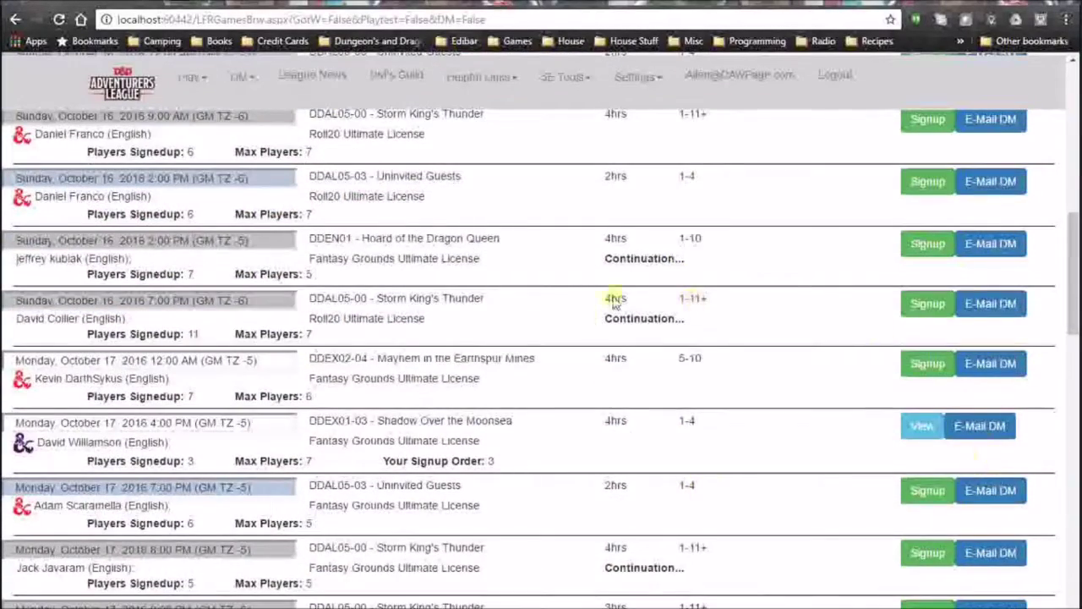
scroll(615, 303, up, 4)
scroll(592, 372, up, 2)
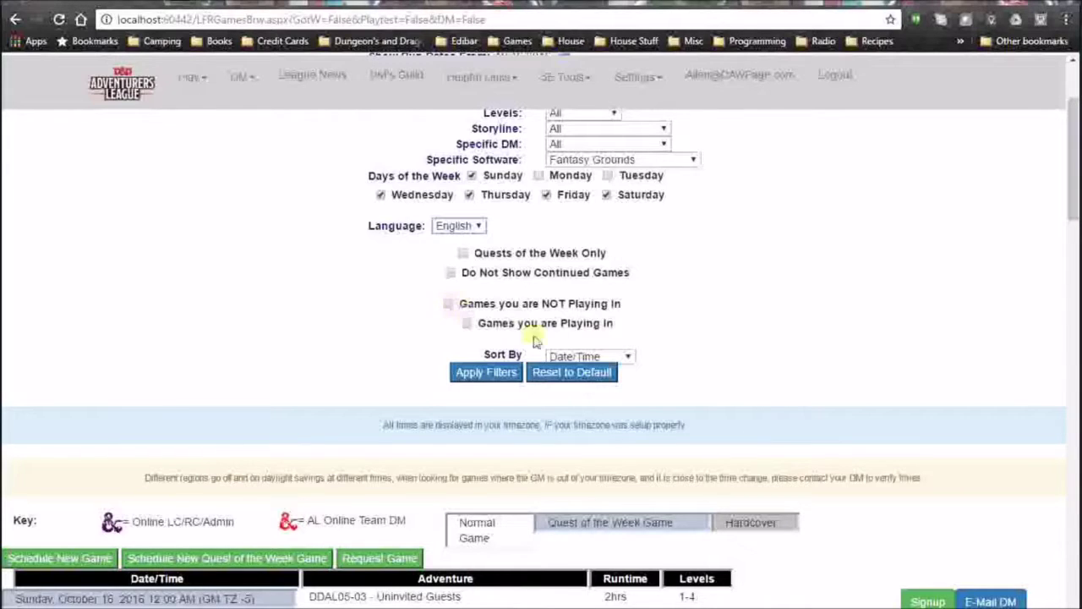
click(629, 360)
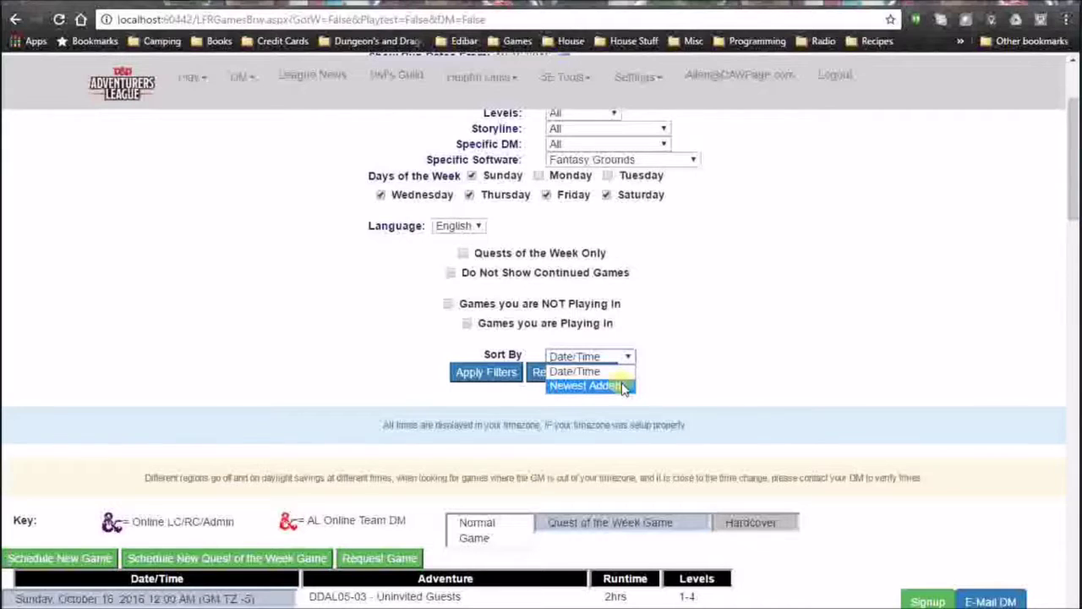
click(615, 372)
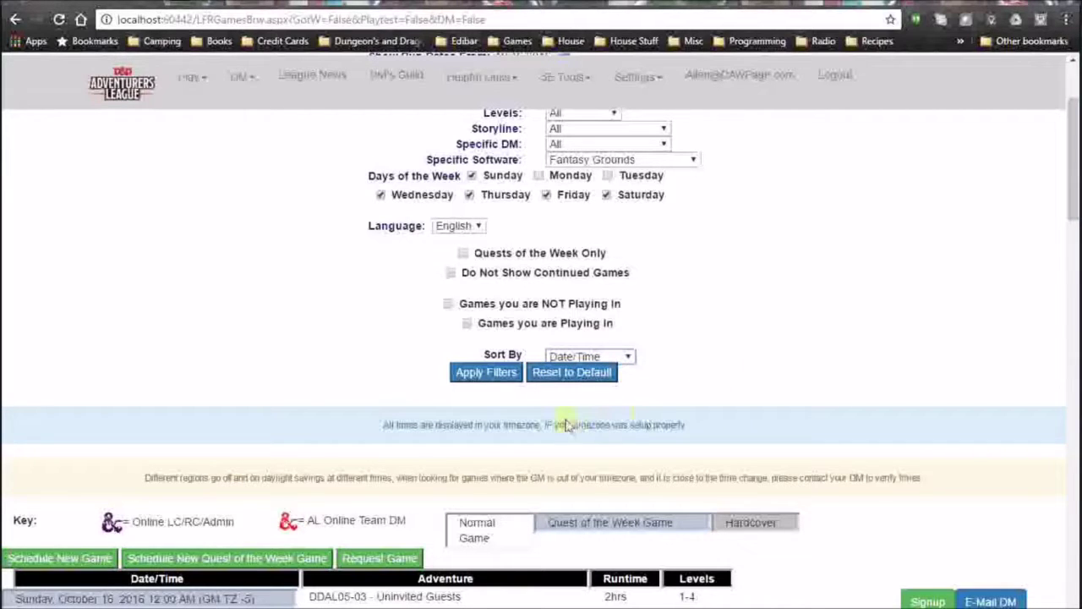
click(472, 377)
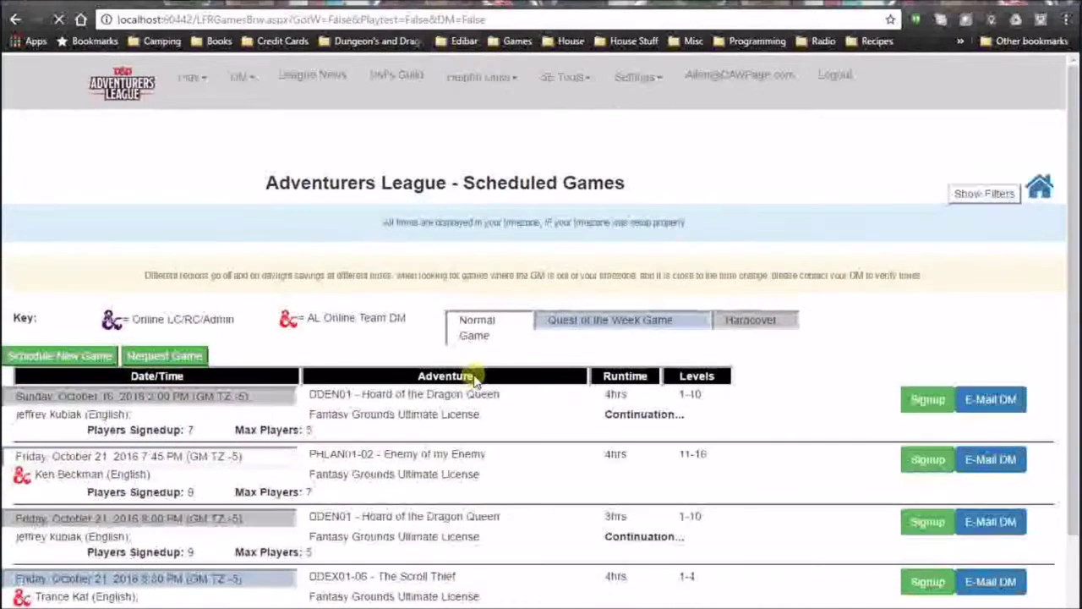
Show the game filters and reset them all to their default values.
scroll(569, 462, down, 1)
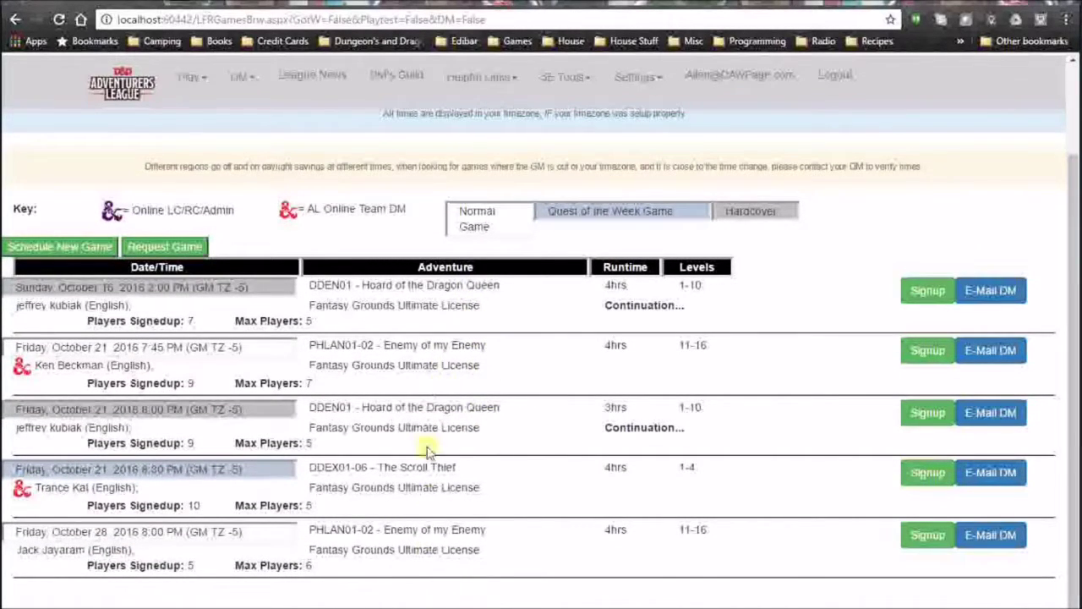
scroll(448, 385, up, 1)
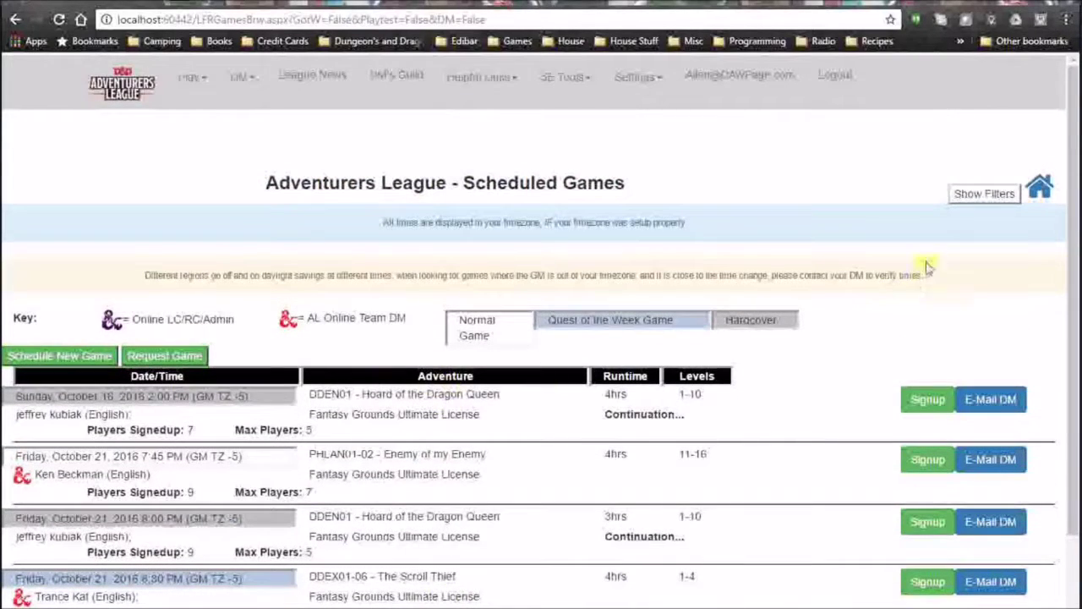
click(981, 193)
scroll(744, 403, down, 3)
click(587, 225)
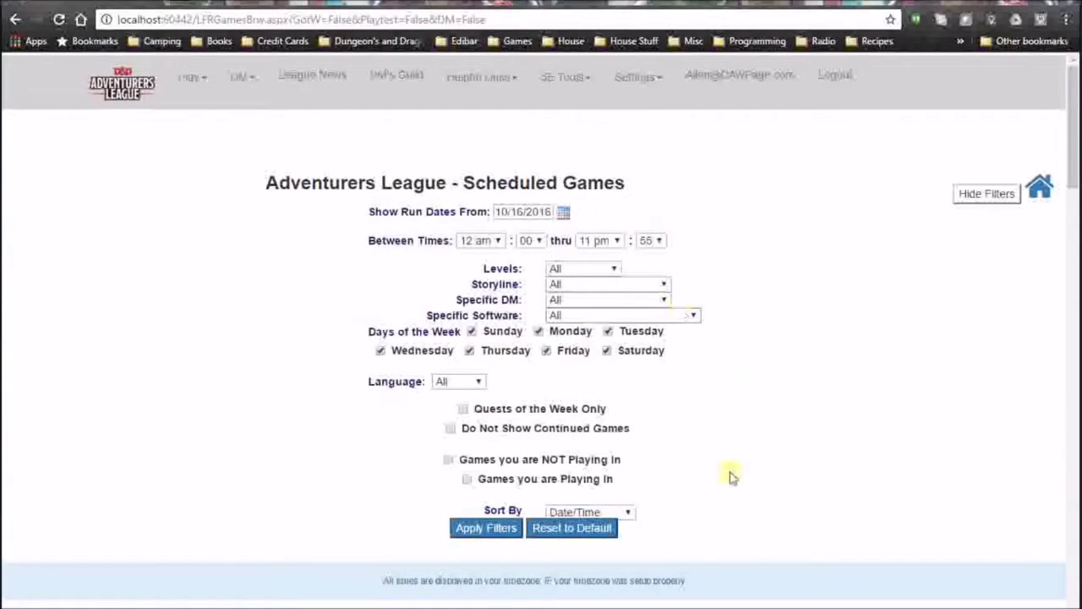
Apply the default filters, review the full games list, and start a new game.
click(487, 528)
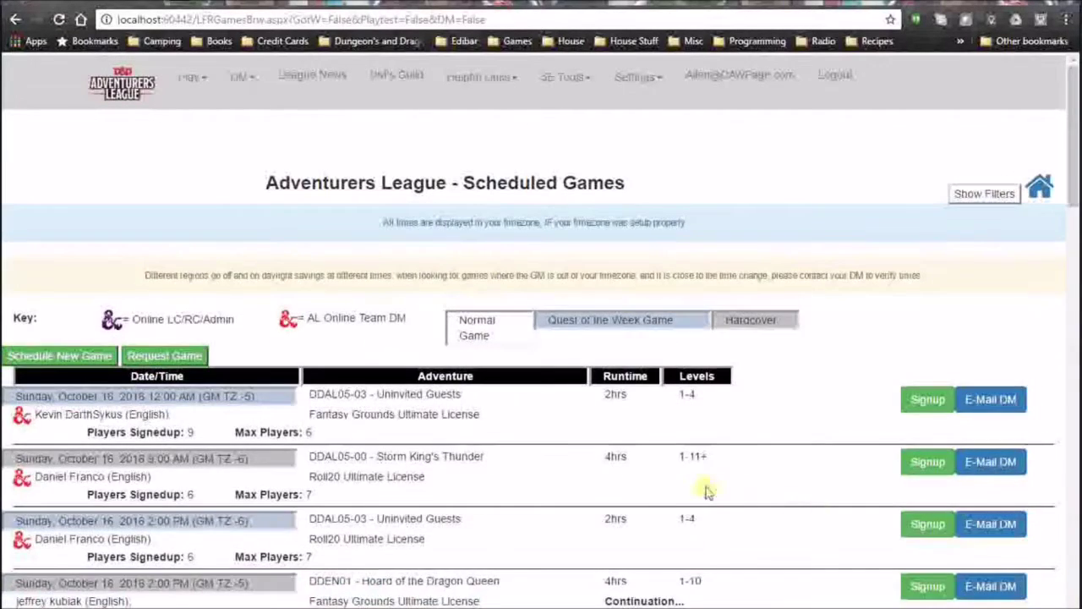
scroll(693, 486, down, 4)
scroll(687, 488, down, 1)
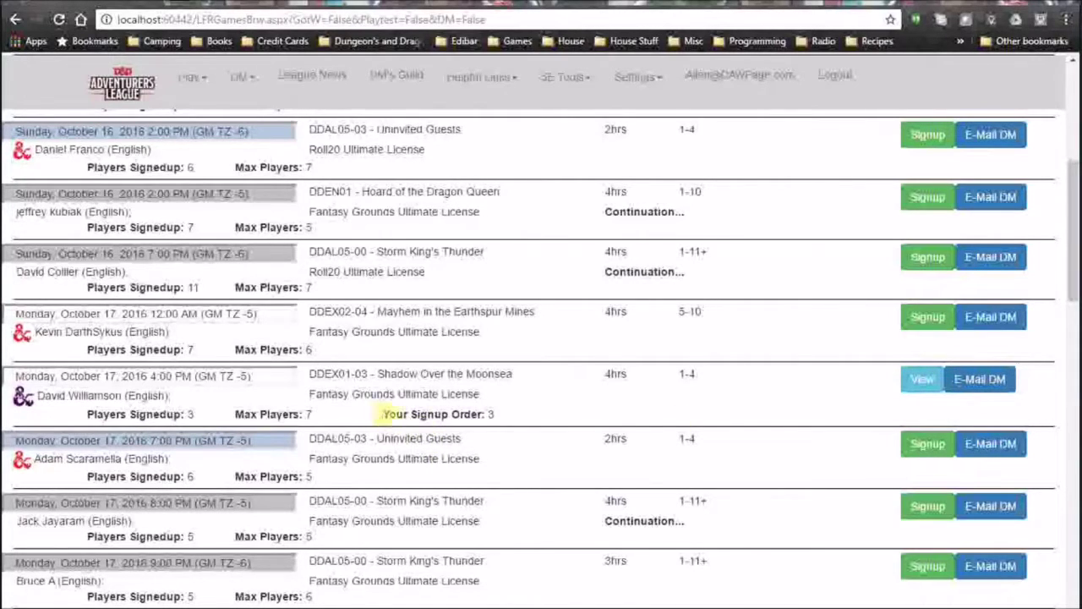
drag(383, 413, 572, 420)
click(566, 420)
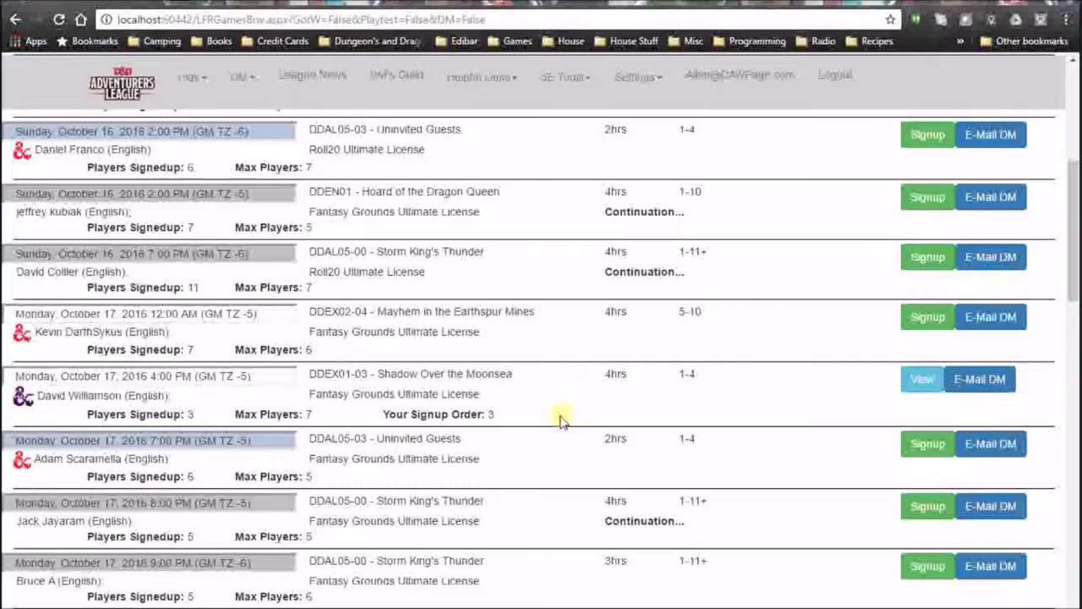
scroll(716, 415, down, 5)
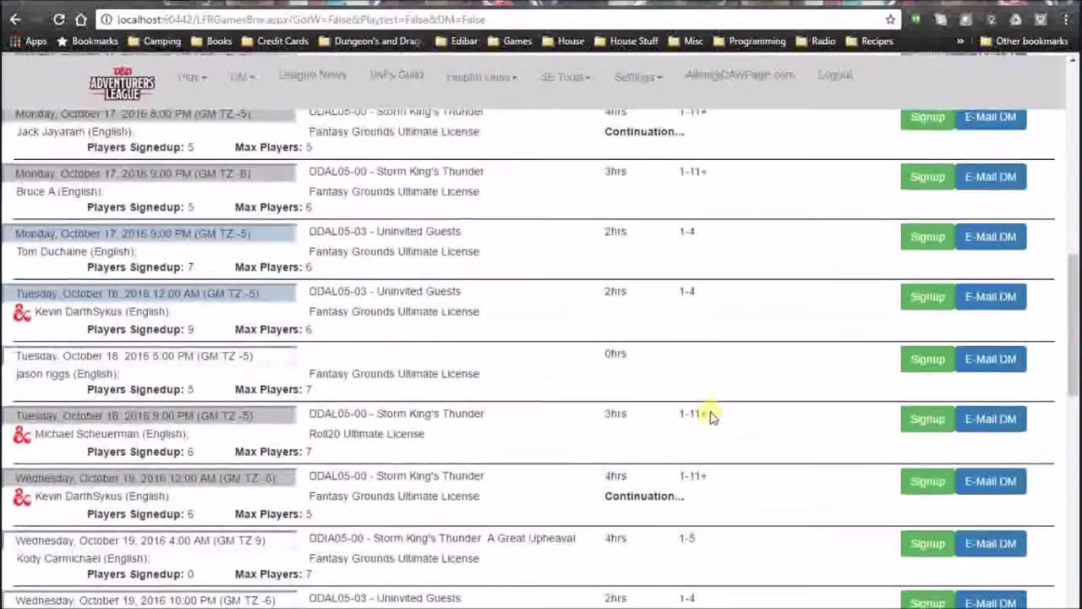
scroll(710, 415, down, 4)
scroll(710, 416, up, 12)
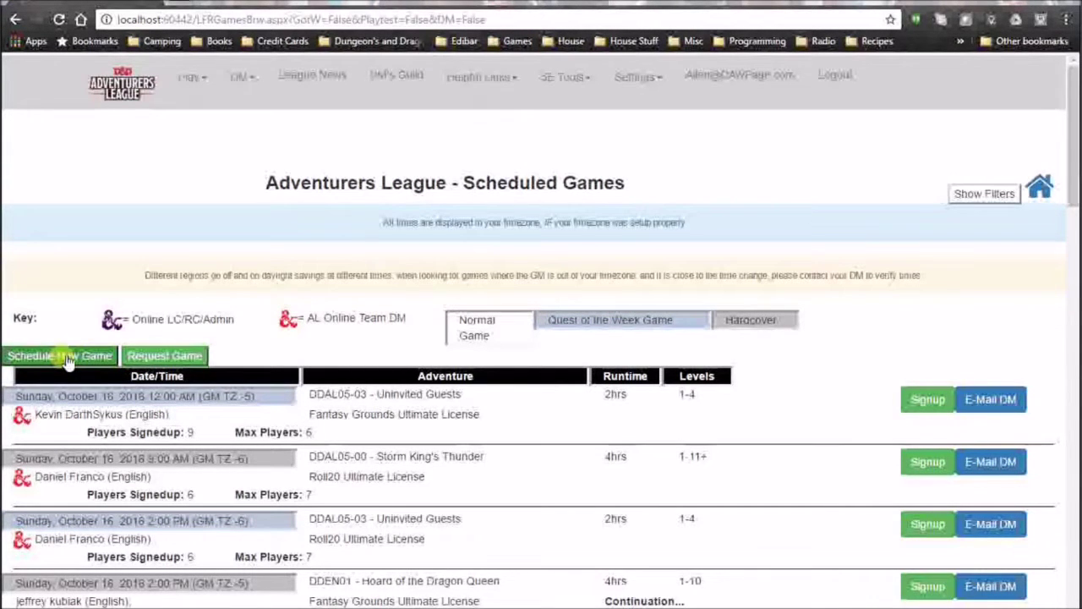
click(67, 356)
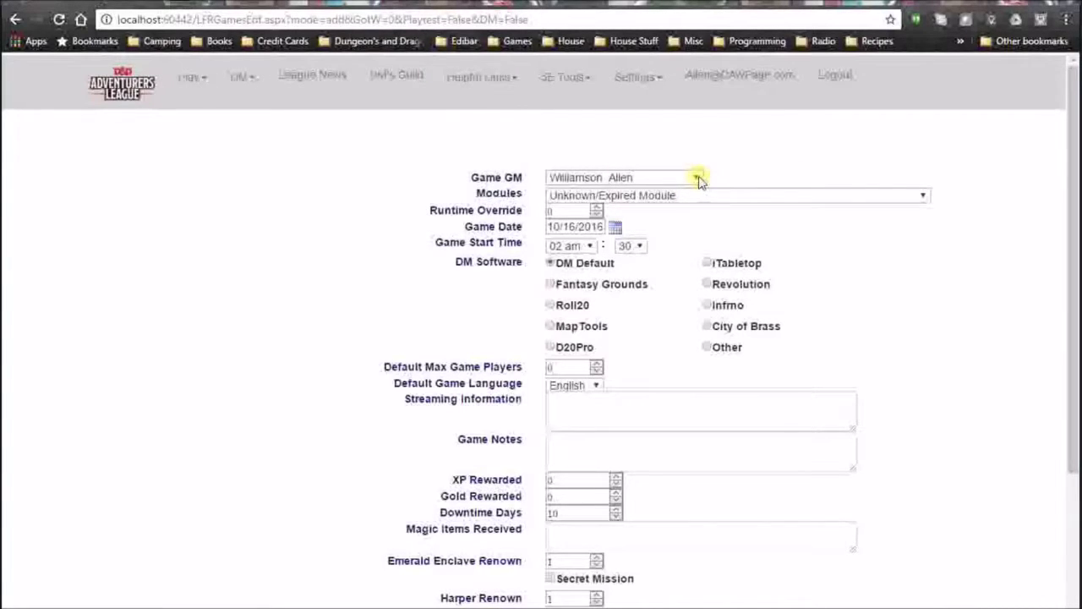
Pick module DDEX02-13 The Howling Void (5-10) and set the start hour to 02 pm.
click(925, 201)
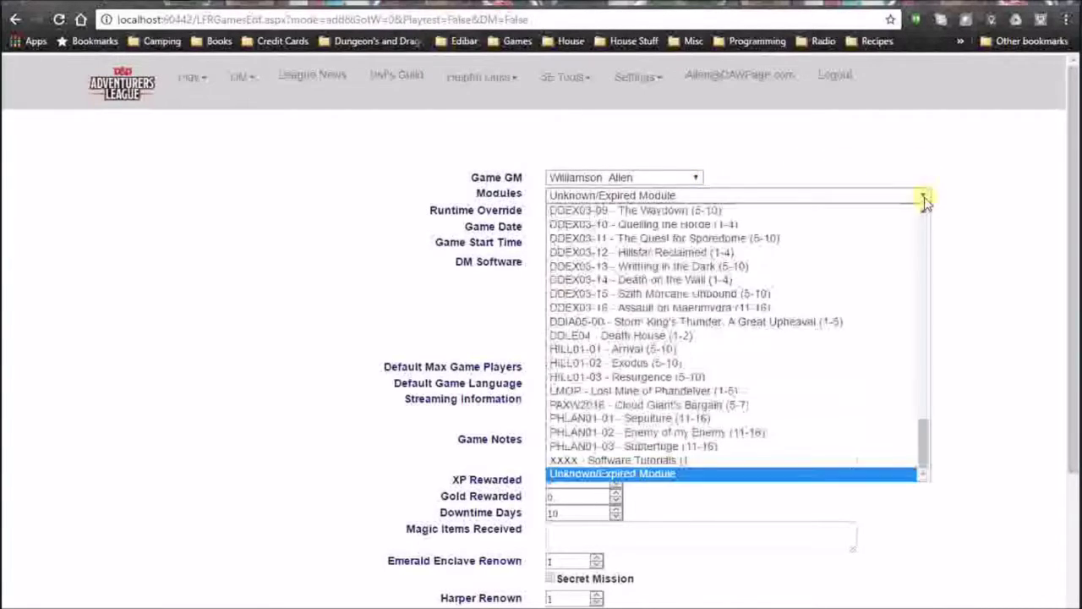
drag(924, 438, 924, 399)
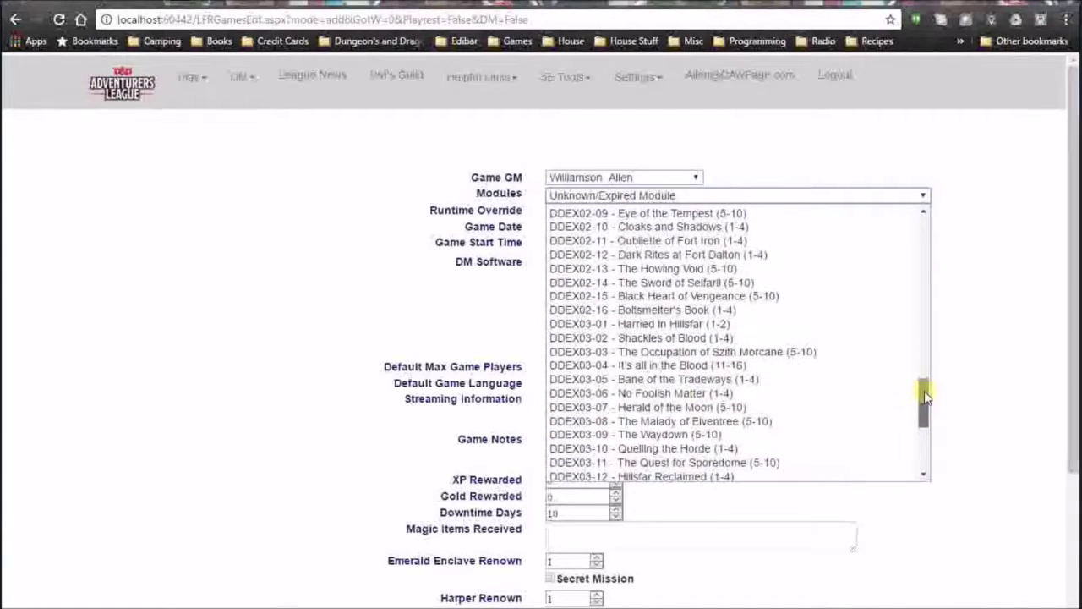
click(710, 270)
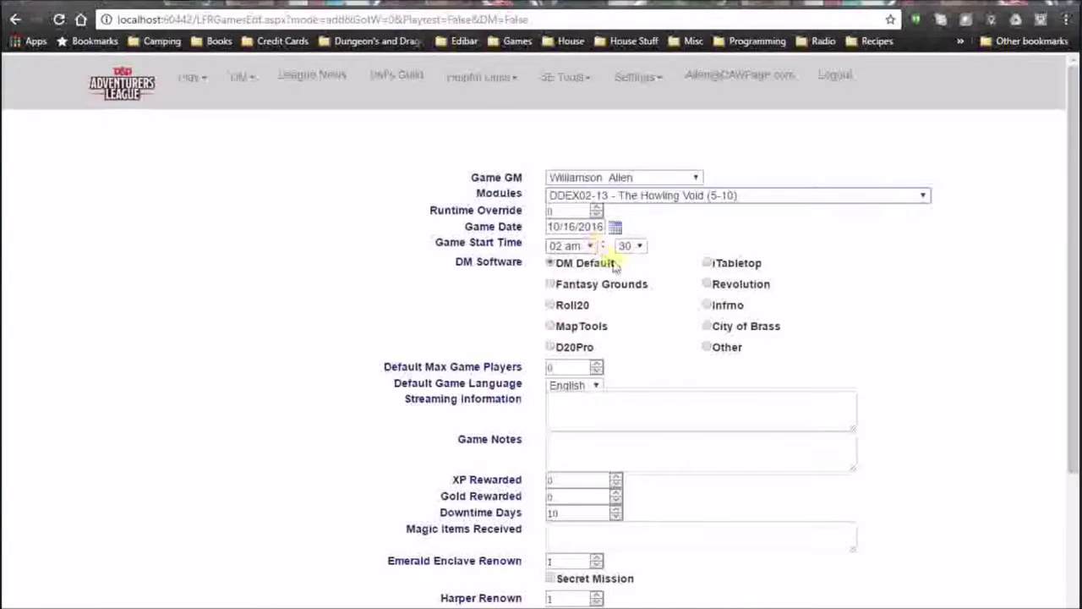
click(558, 211)
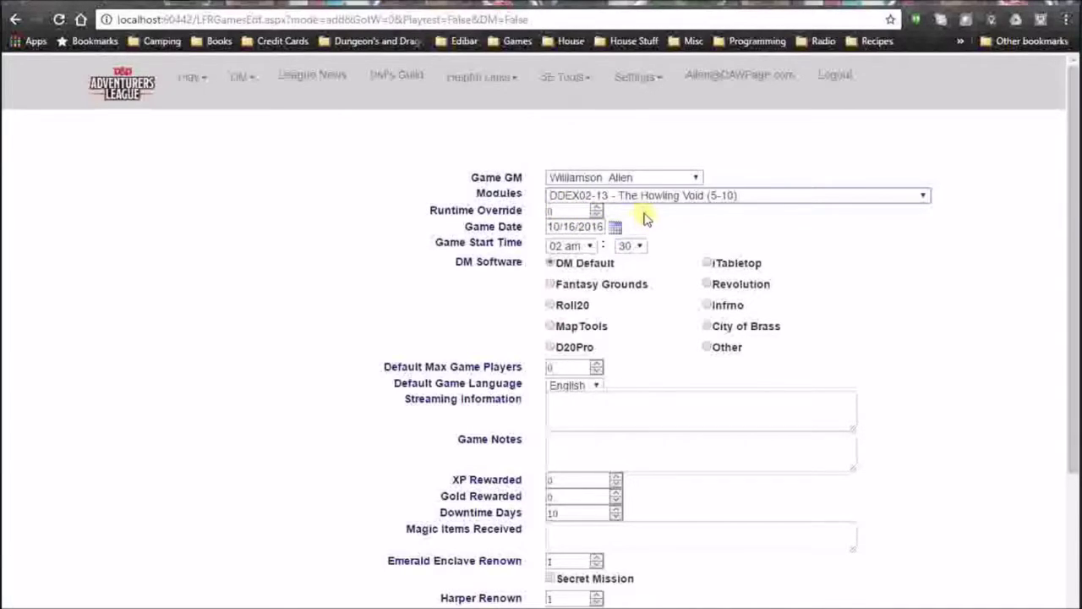
click(589, 246)
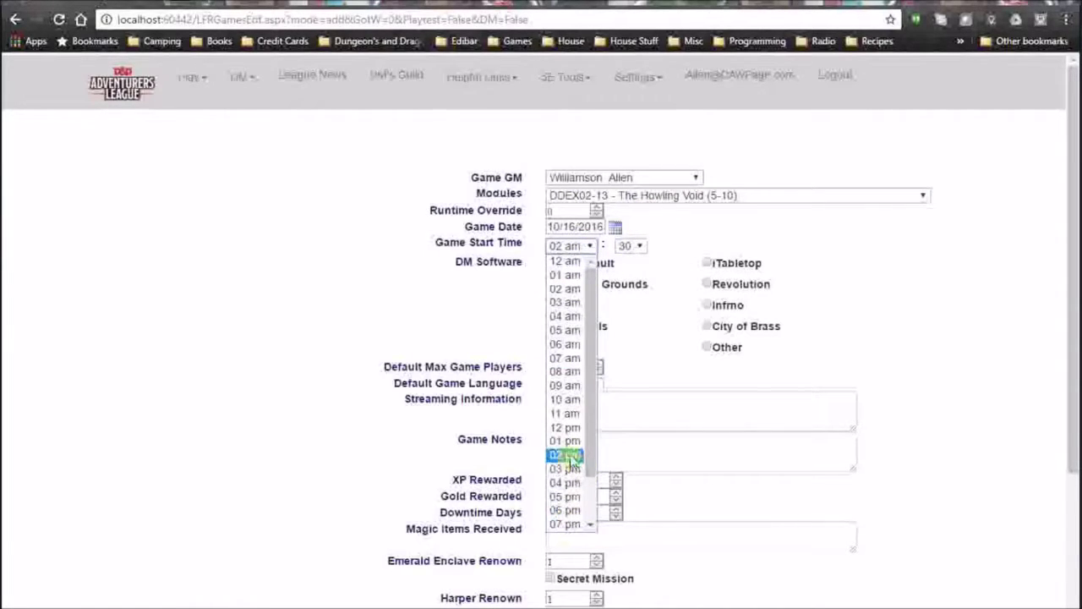
click(568, 455)
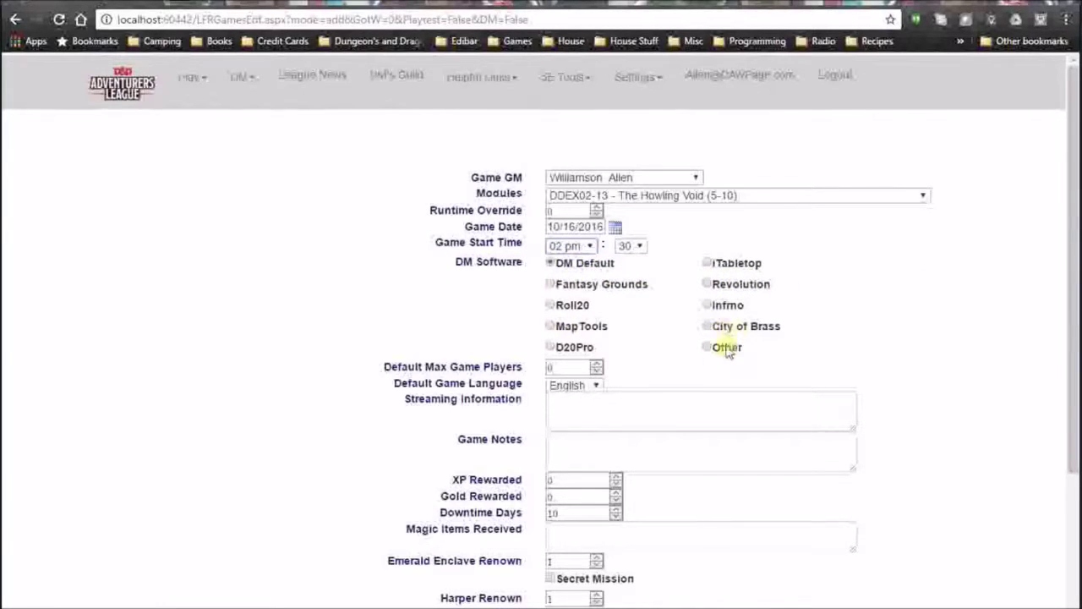
click(582, 367)
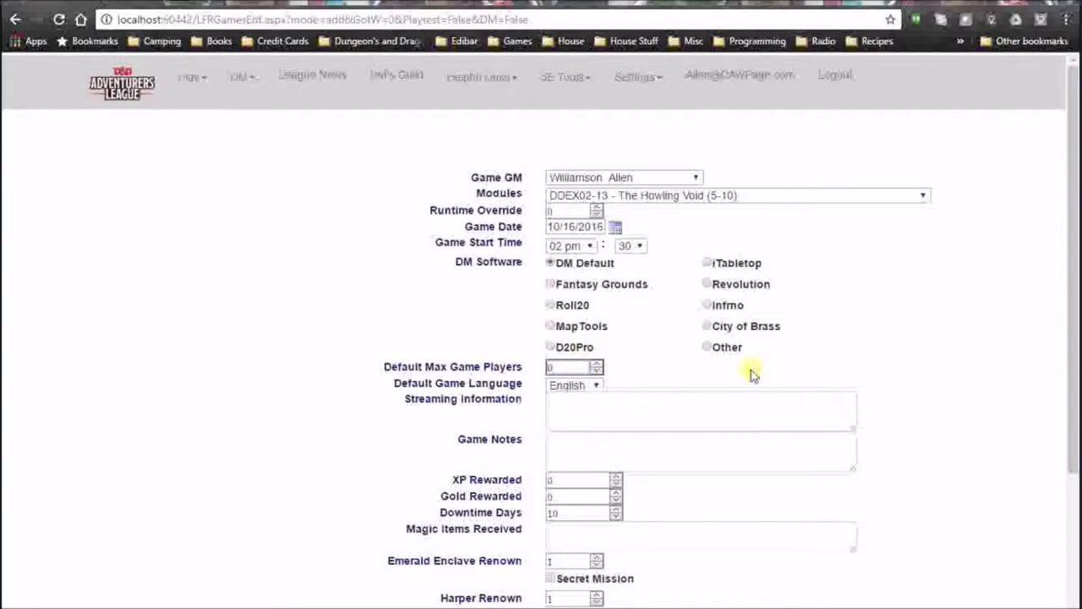
click(693, 409)
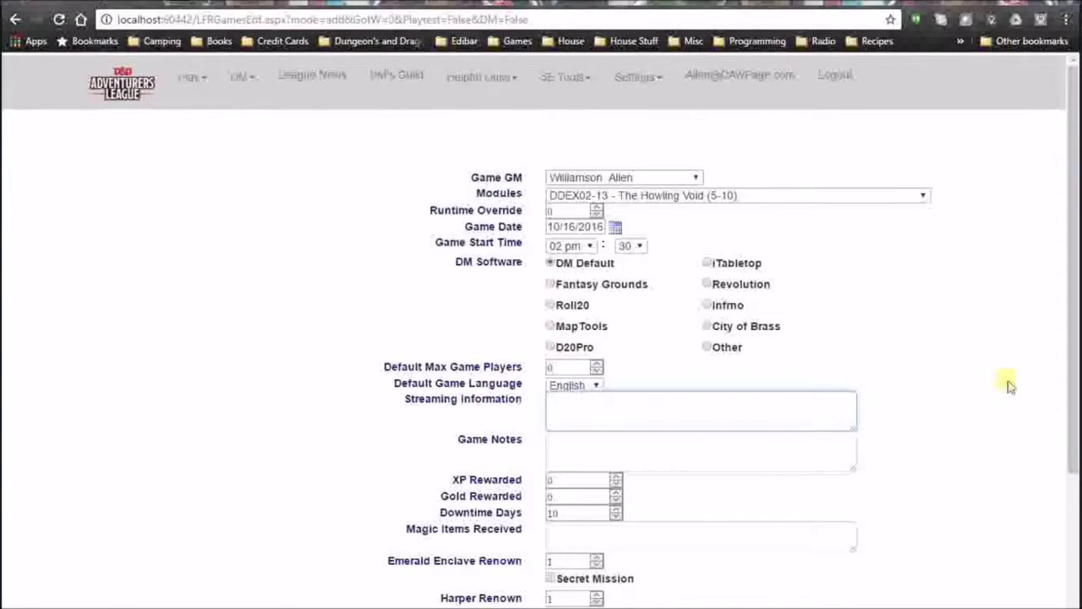
Add the game note 'Will be using Teamspeak' and move through the XP, gold, downtime and magic item fields.
scroll(1007, 380, down, 2)
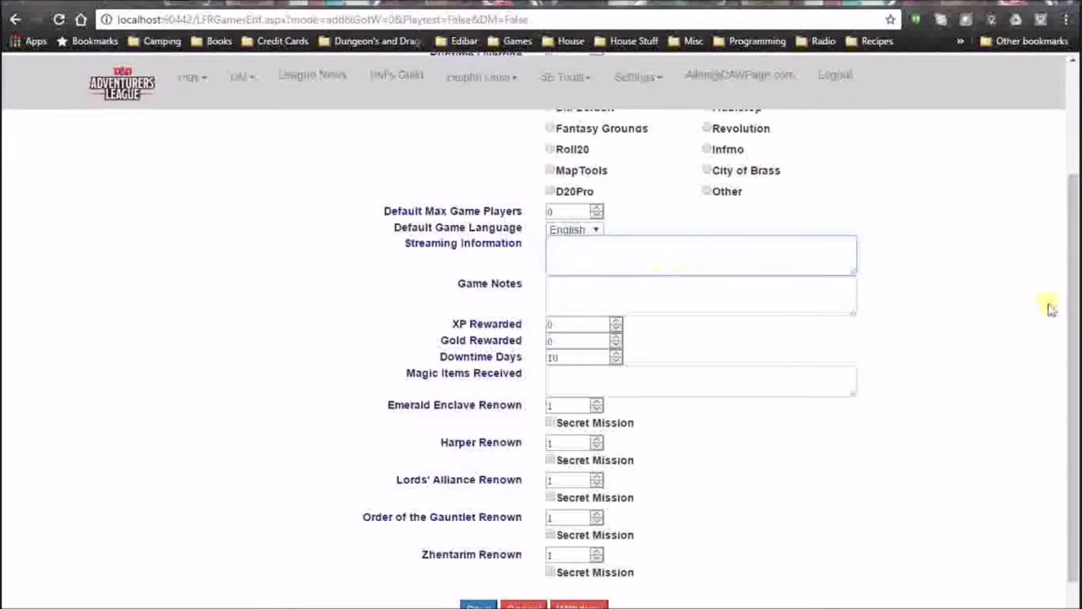
scroll(1032, 321, down, 1)
click(612, 237)
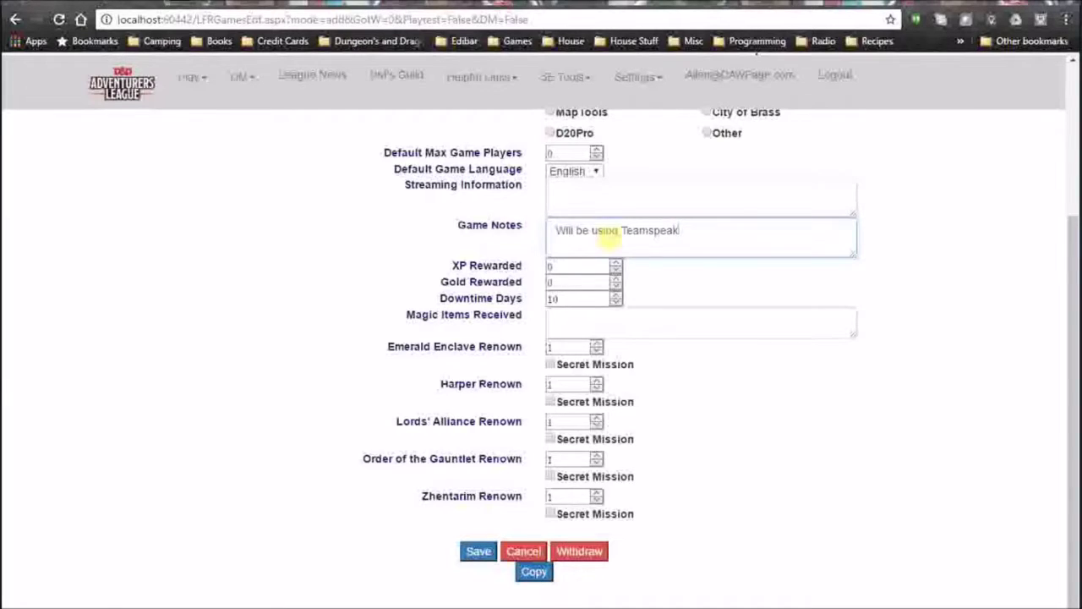
click(597, 268)
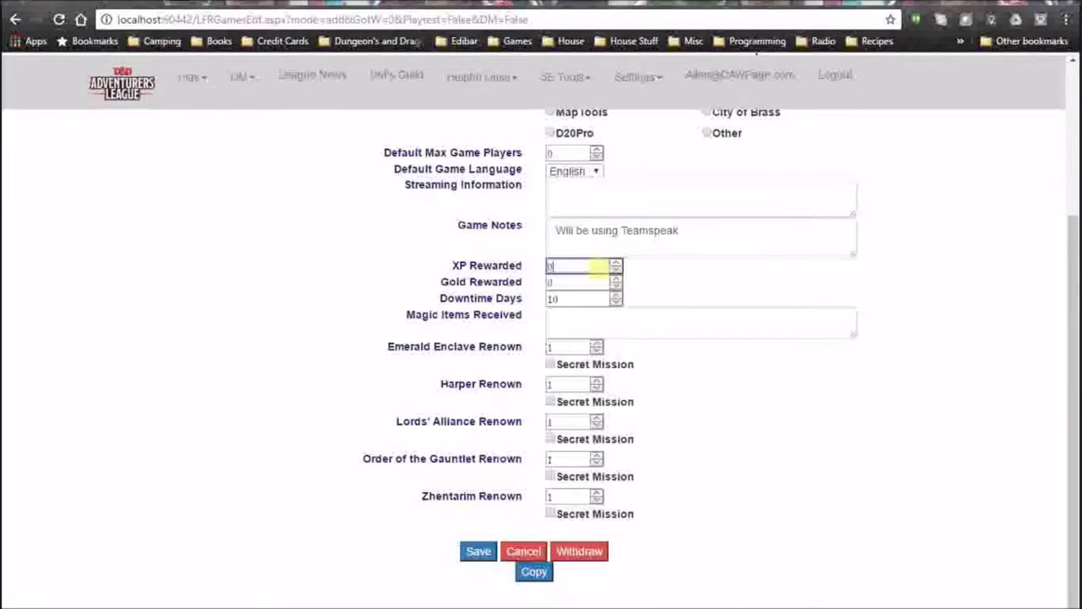
click(566, 286)
click(574, 298)
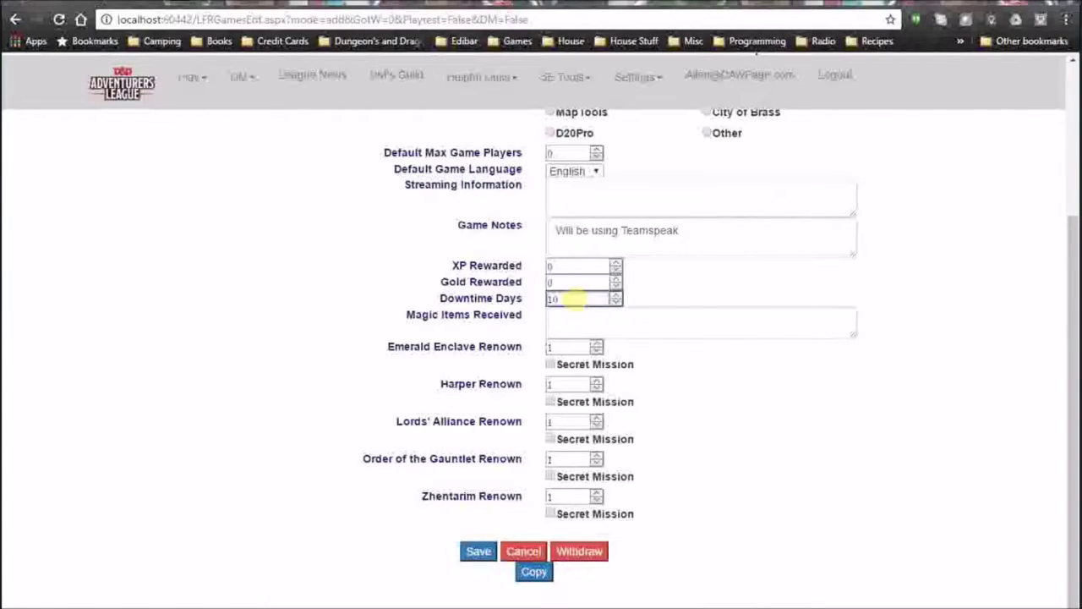
click(574, 317)
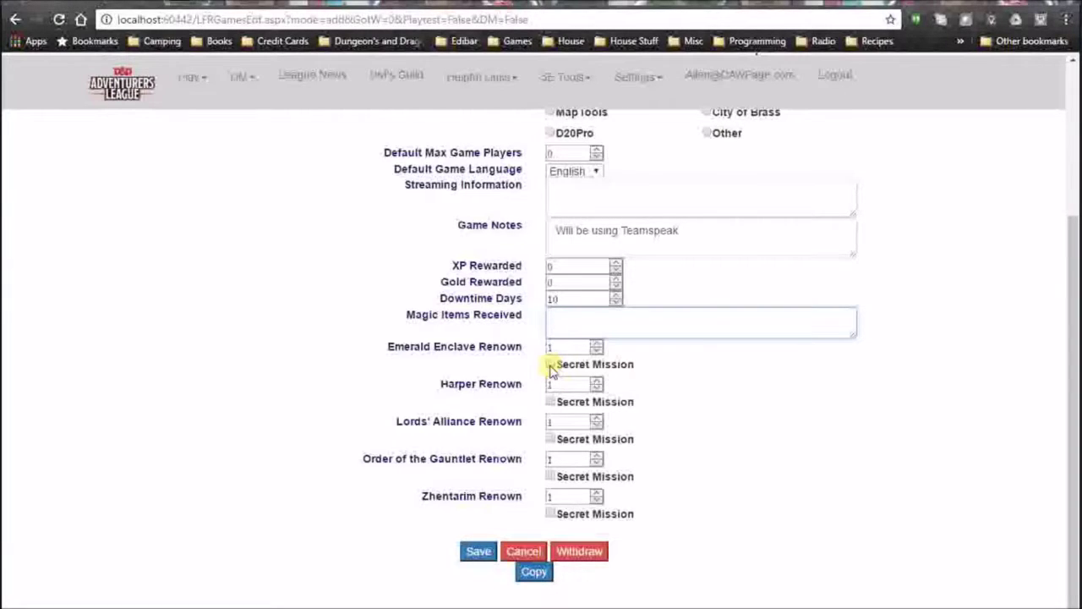
Raise Zhentarim Renown to 2, mark it as a secret mission, and save the game.
click(598, 494)
click(551, 513)
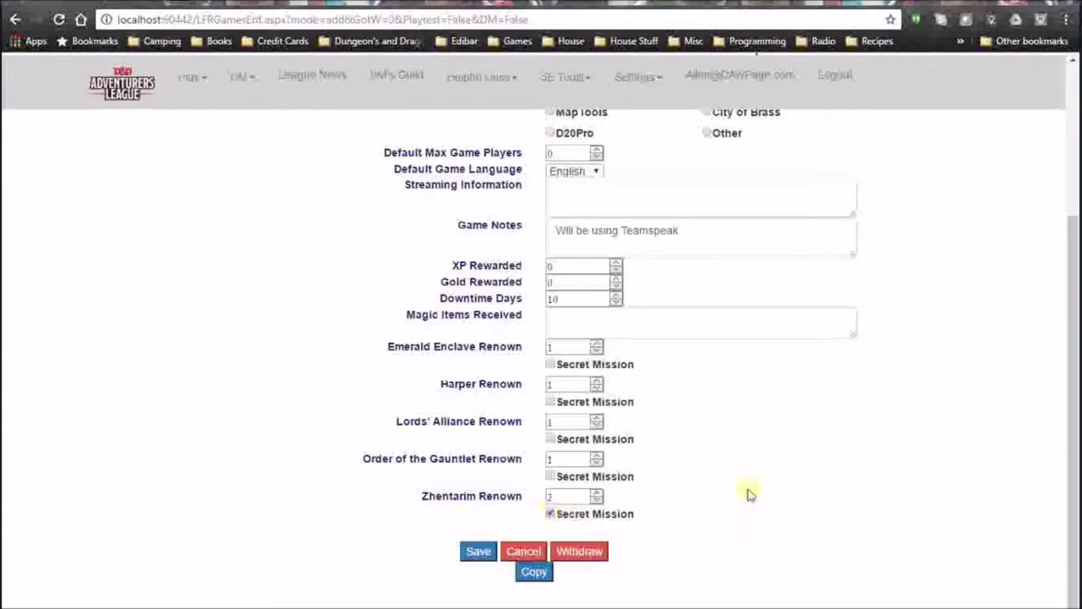
click(480, 556)
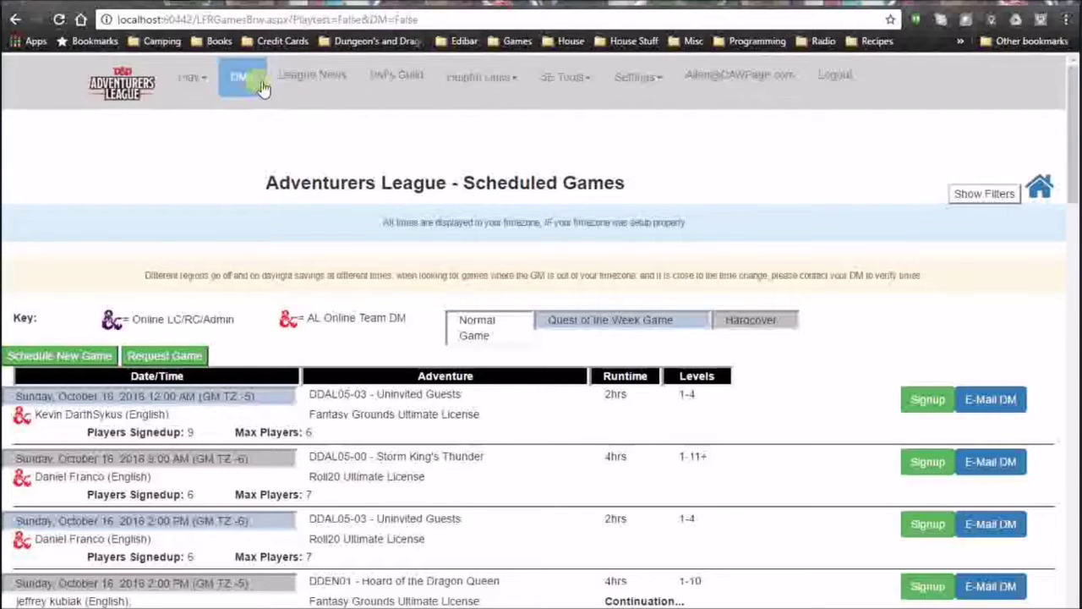
Open the Howling Void game for editing from the list of games you DM.
click(262, 88)
click(261, 111)
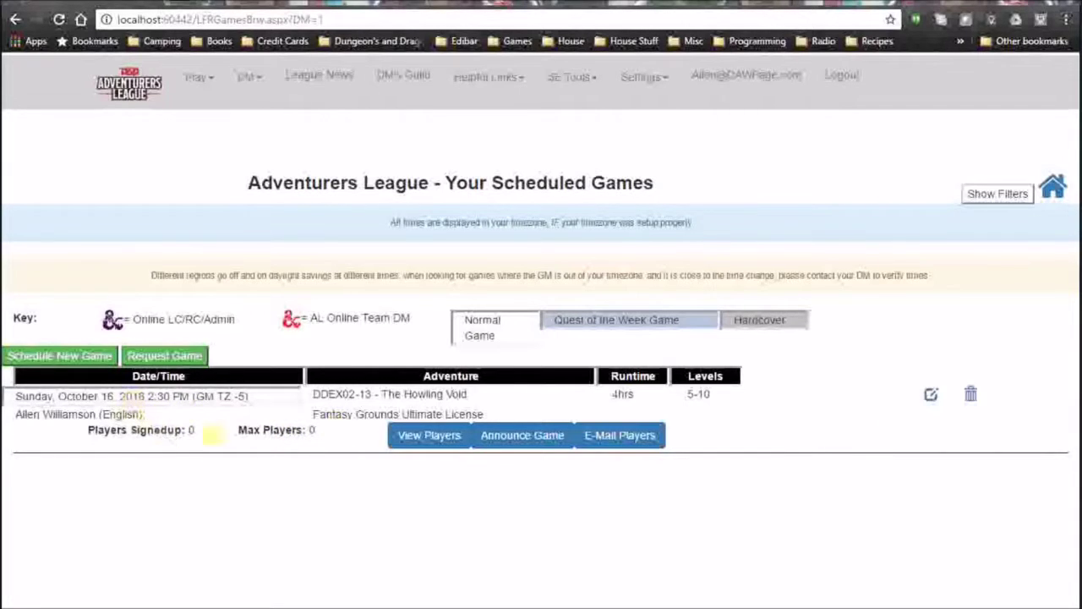
click(934, 397)
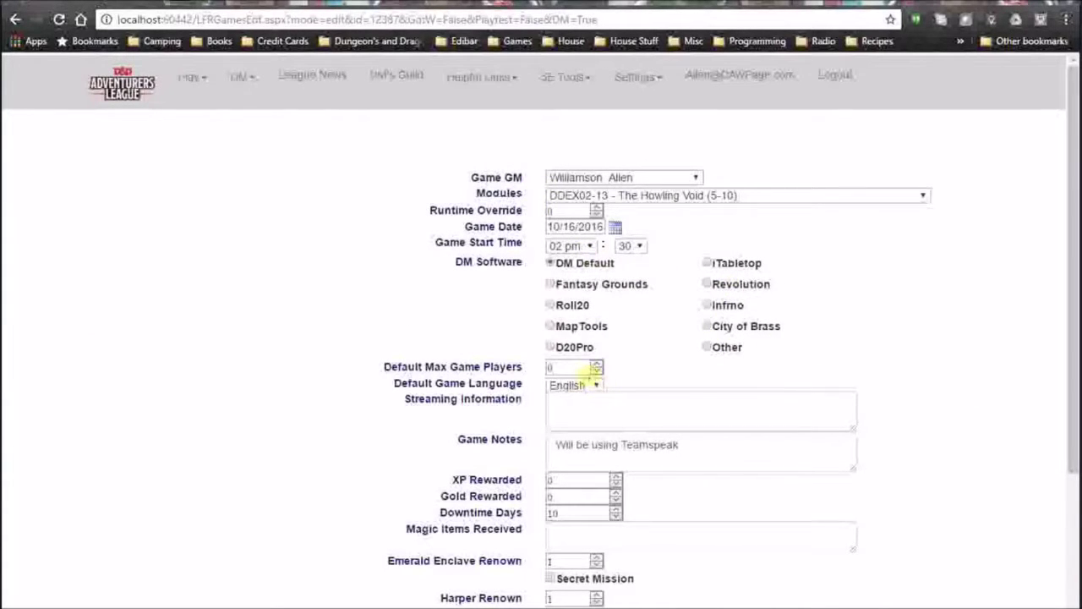
Set Default Max Game Players to 7 and save the game.
double_click(601, 368)
text(2)
click(602, 364)
text(7)
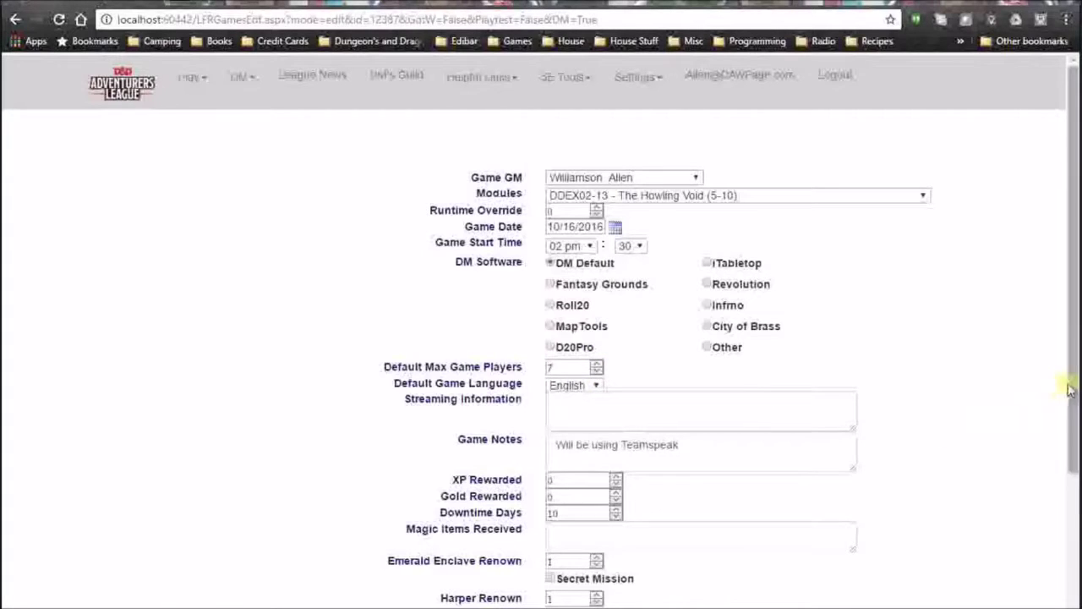
scroll(1074, 431, down, 1)
scroll(1074, 431, down, 2)
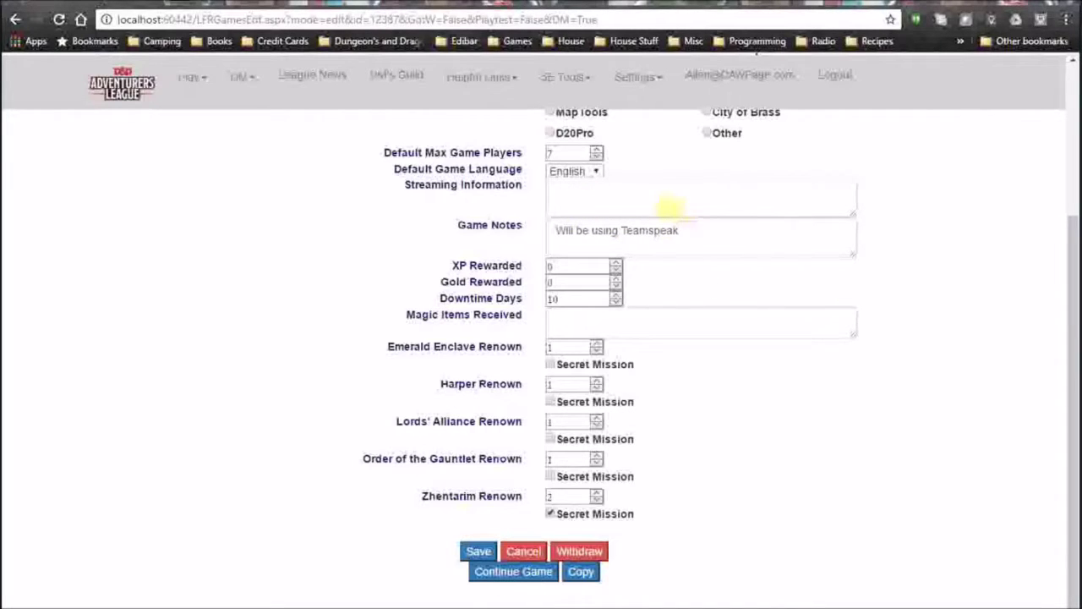
drag(1070, 326, 1056, 353)
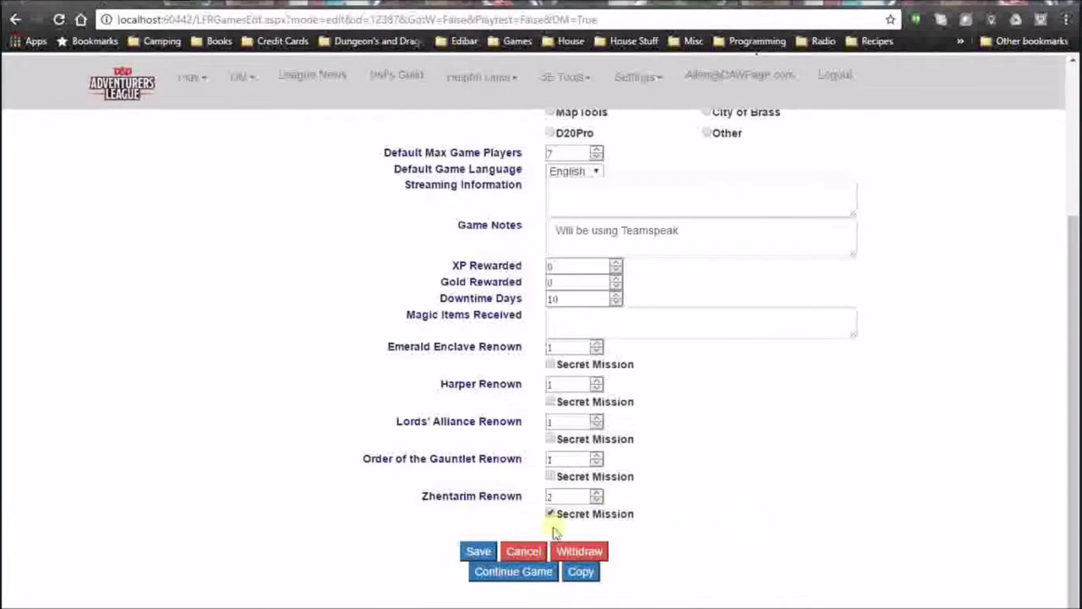
click(478, 551)
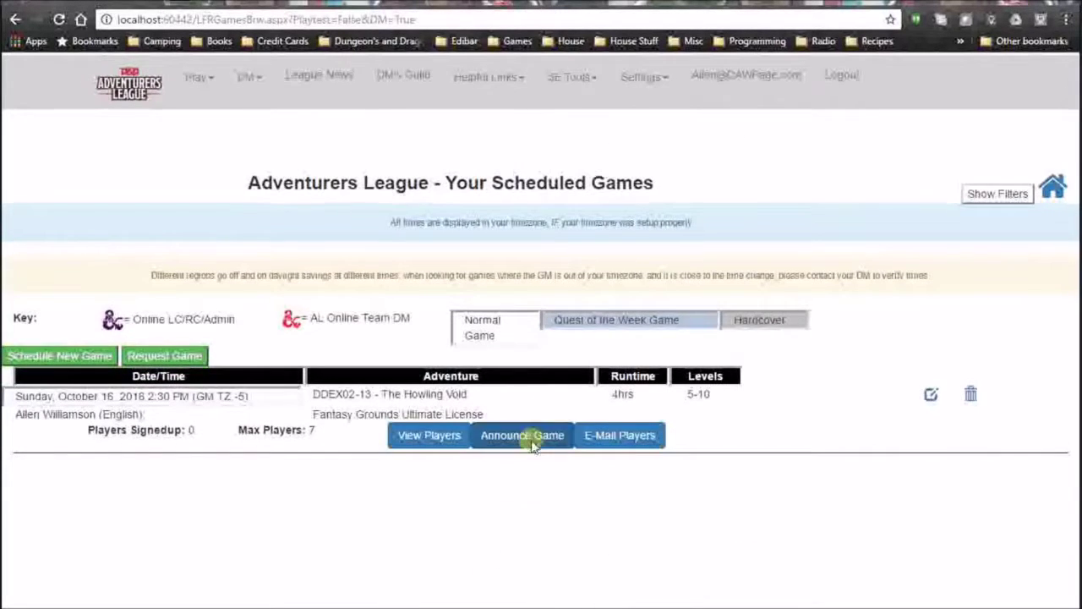
Create a Continue Game copy of Howling Void, then cancel out of its settings form.
click(931, 394)
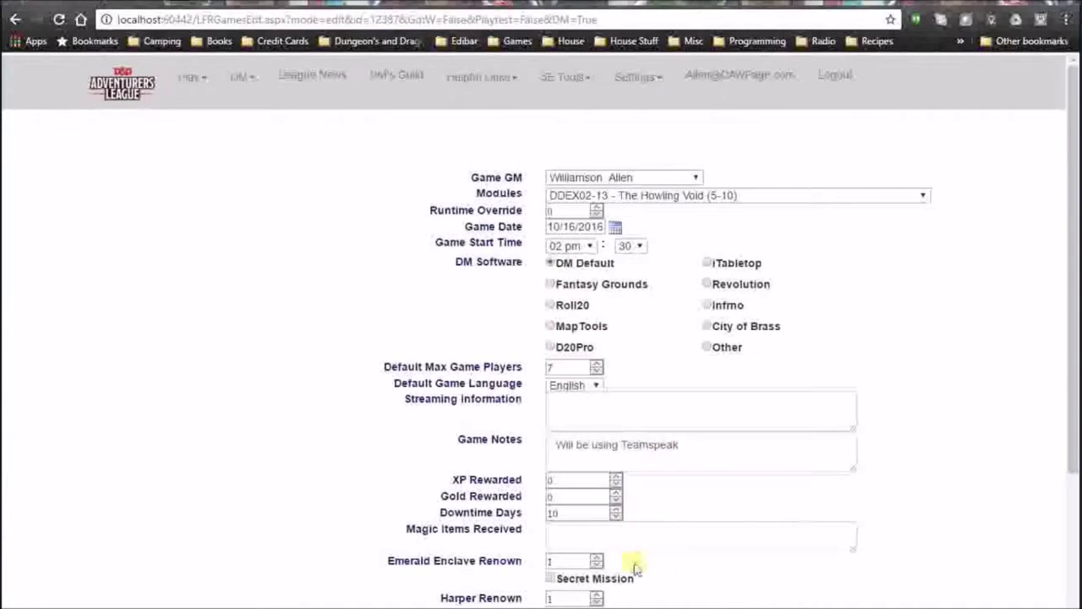
drag(1072, 355, 1072, 516)
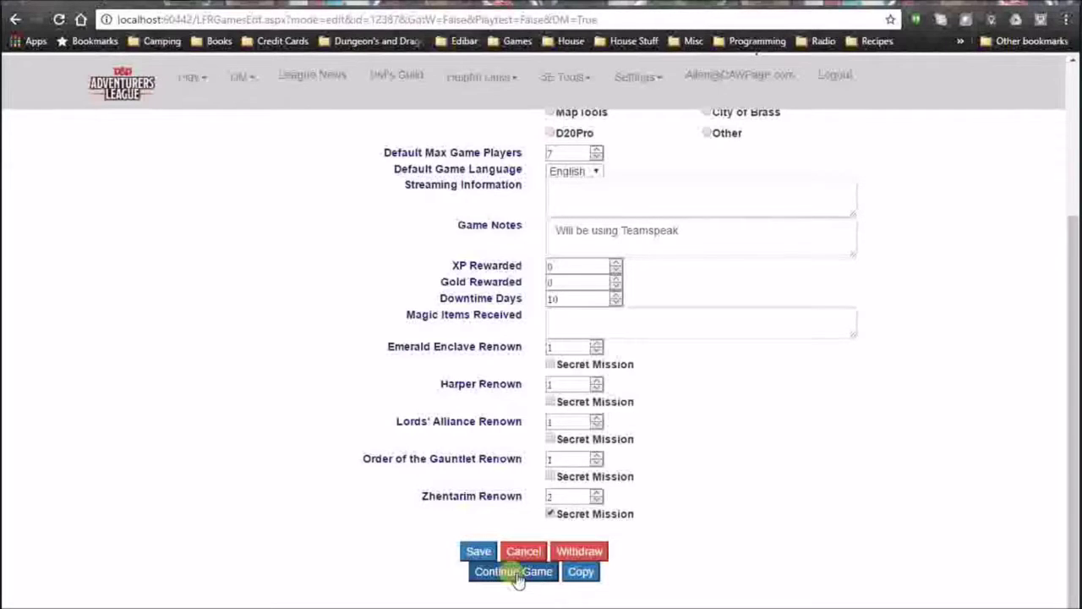
click(514, 573)
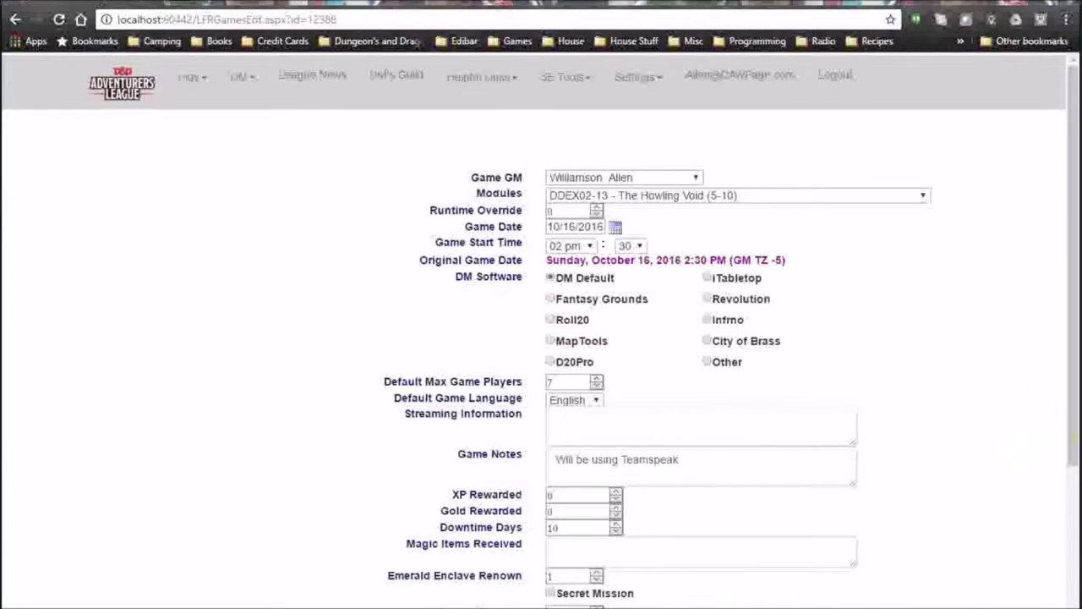
drag(1076, 414, 1074, 568)
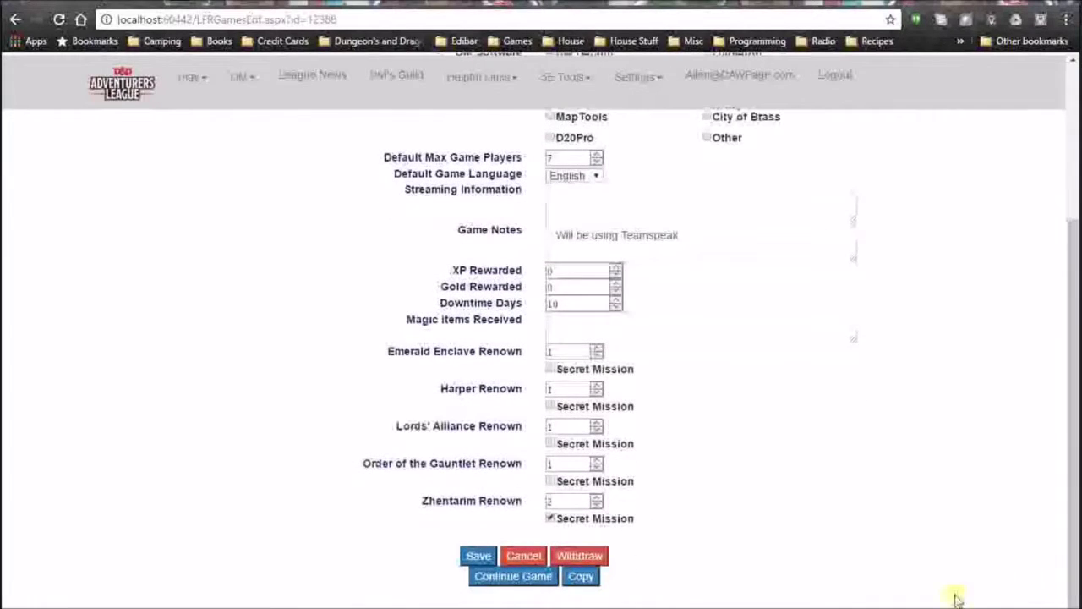
click(523, 556)
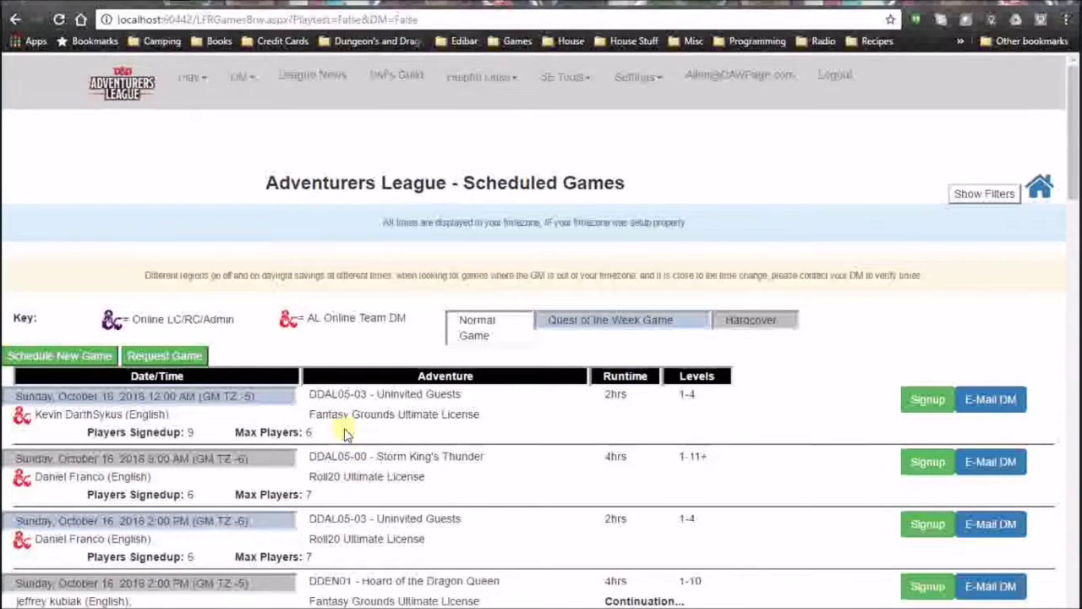
Open View Players for the first Howling Void game from DM > Online Games.
mouse_move(242, 76)
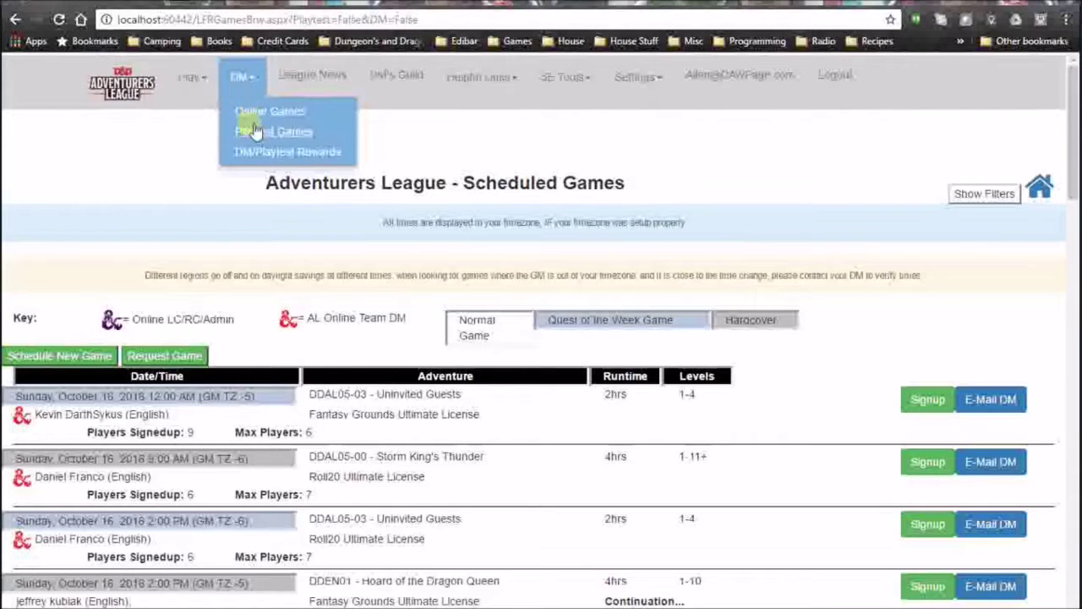
click(256, 118)
click(438, 441)
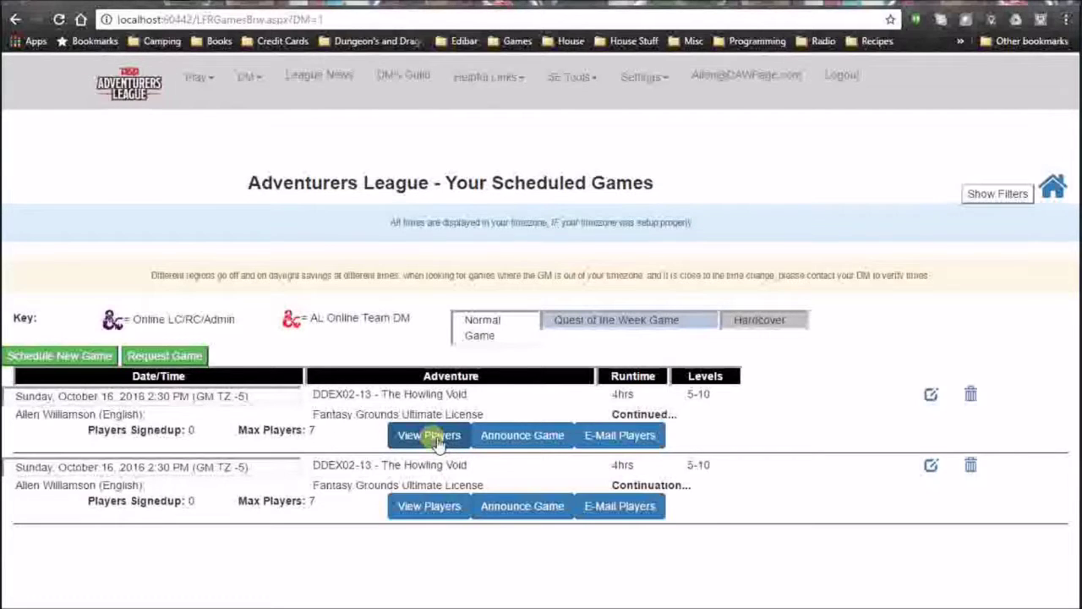
click(436, 440)
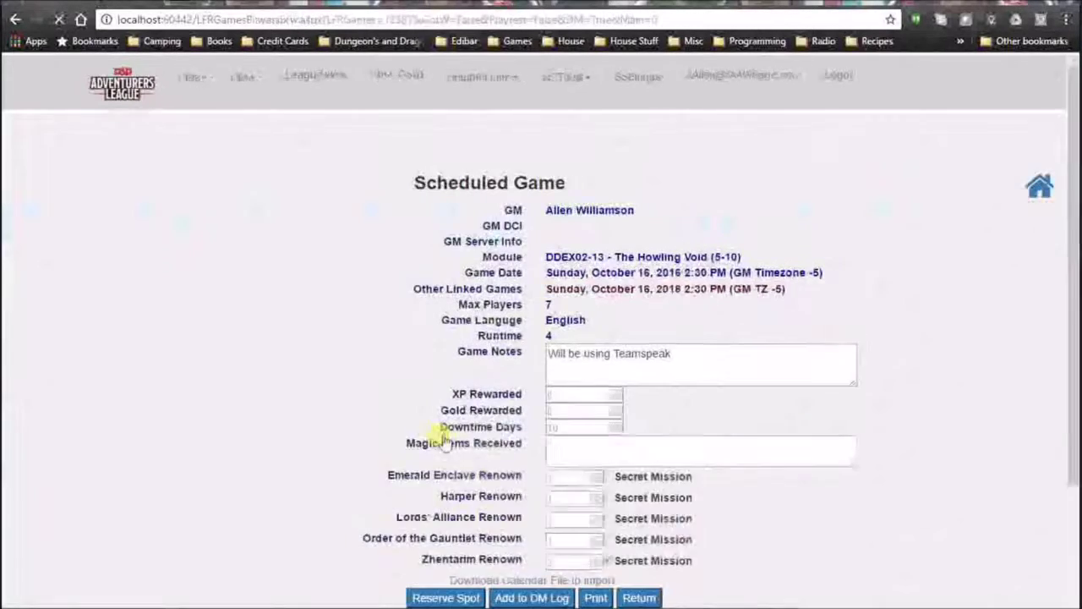
scroll(735, 451, down, 2)
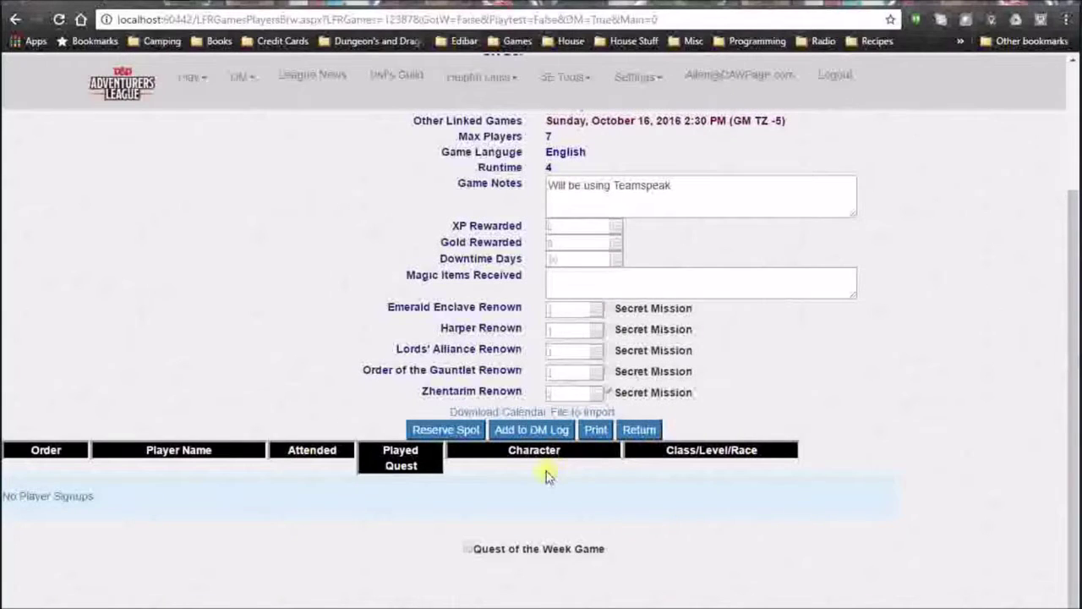
Reserve one seat in the game for the '1. Reserved' placeholder player.
click(461, 433)
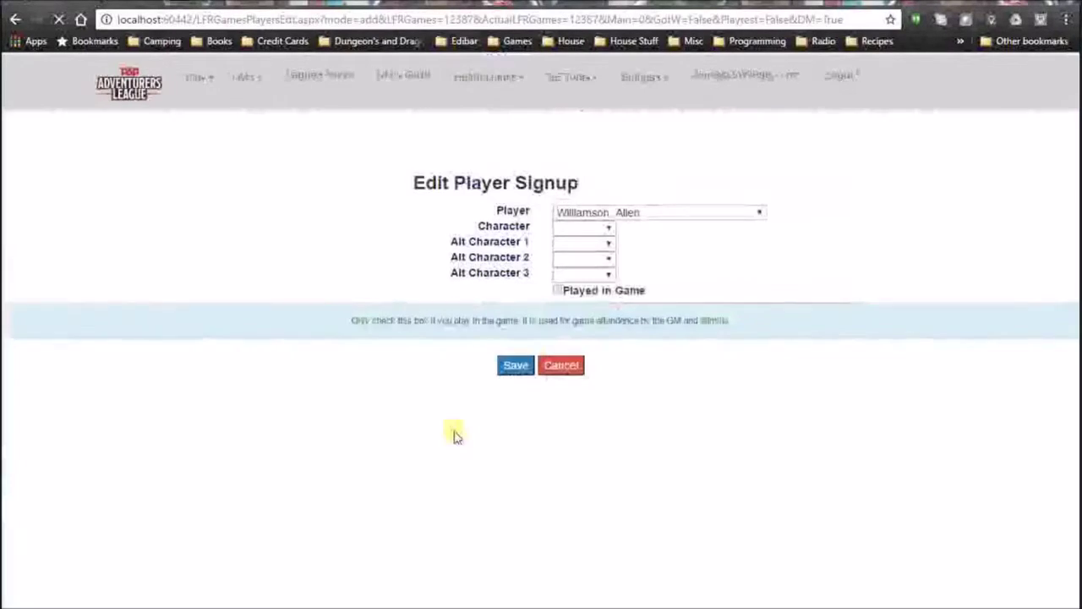
click(754, 216)
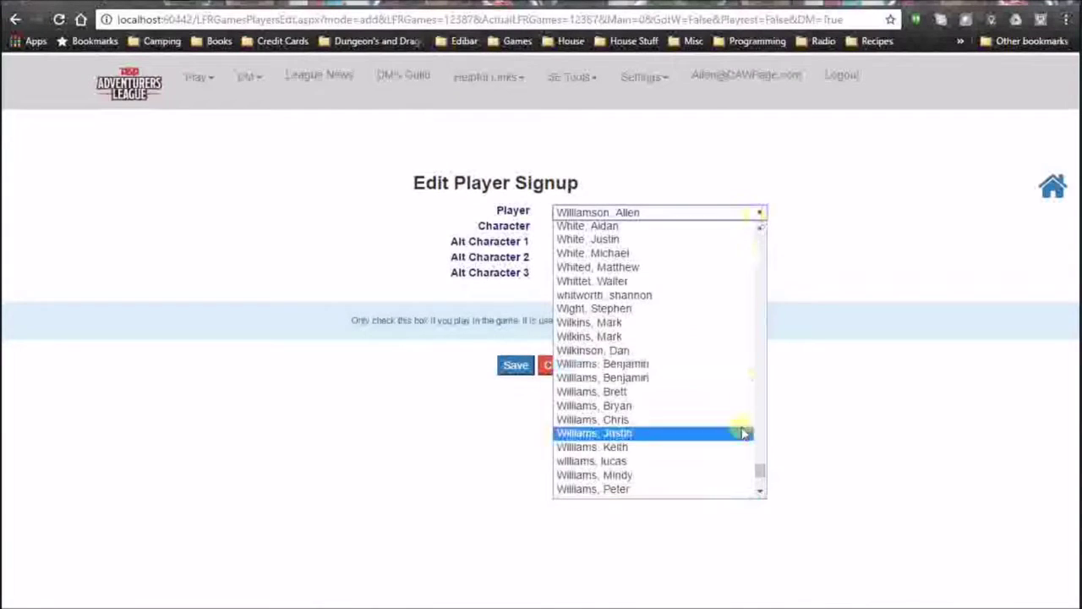
drag(756, 459, 782, 235)
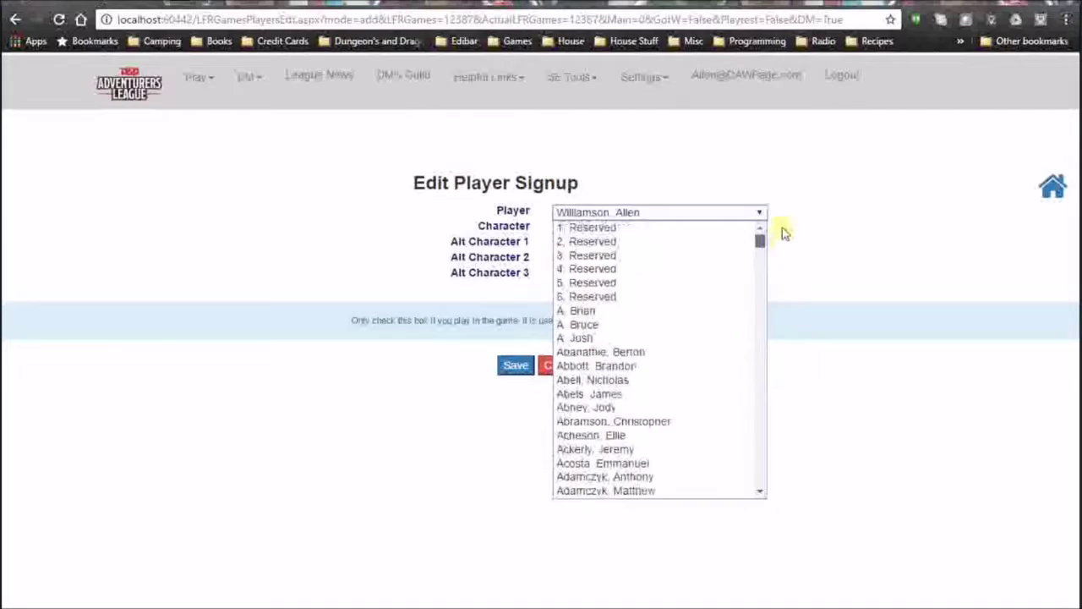
click(641, 230)
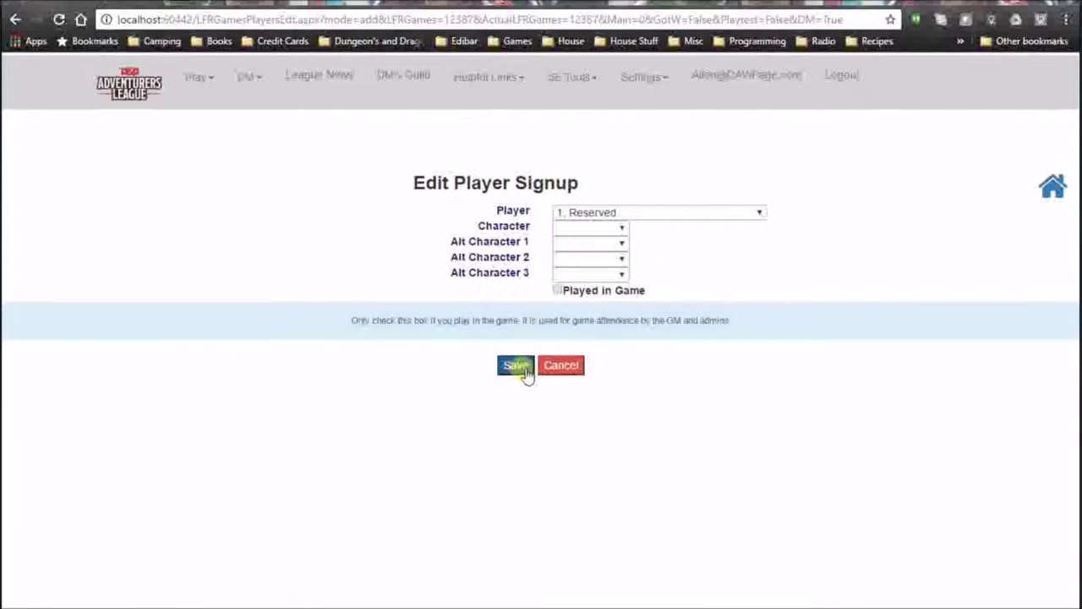
scroll(709, 541, down, 2)
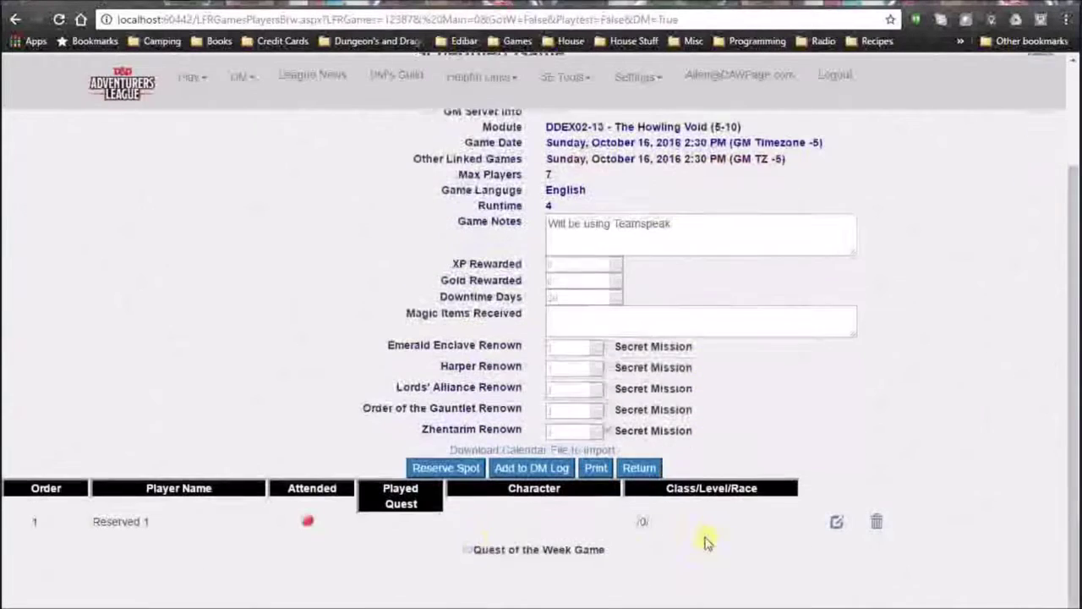
Reserve another seat for a player with character Kronk (9) and save the signup.
click(472, 466)
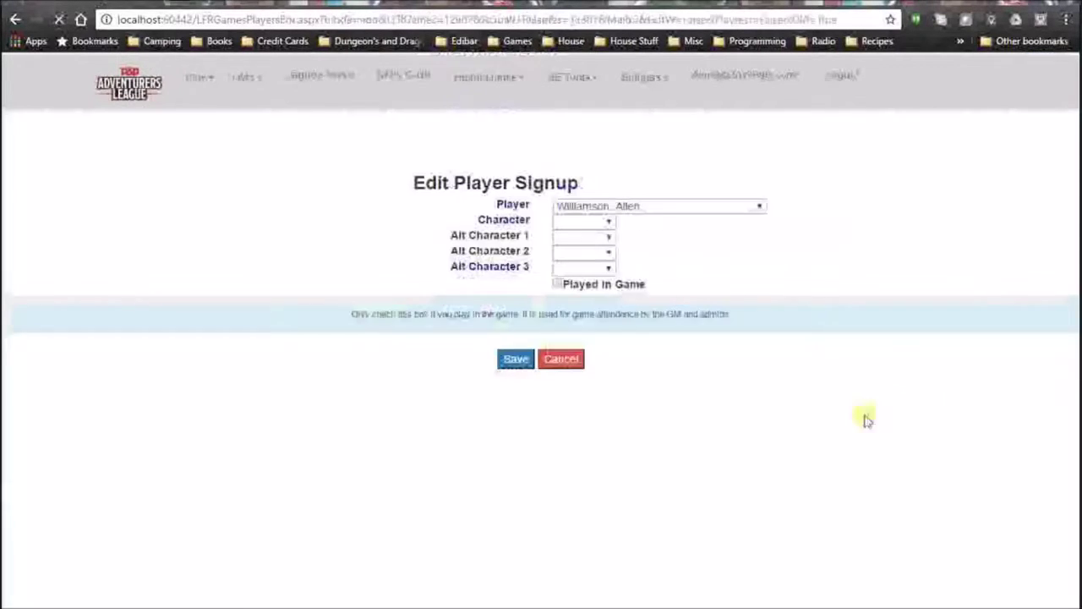
click(758, 212)
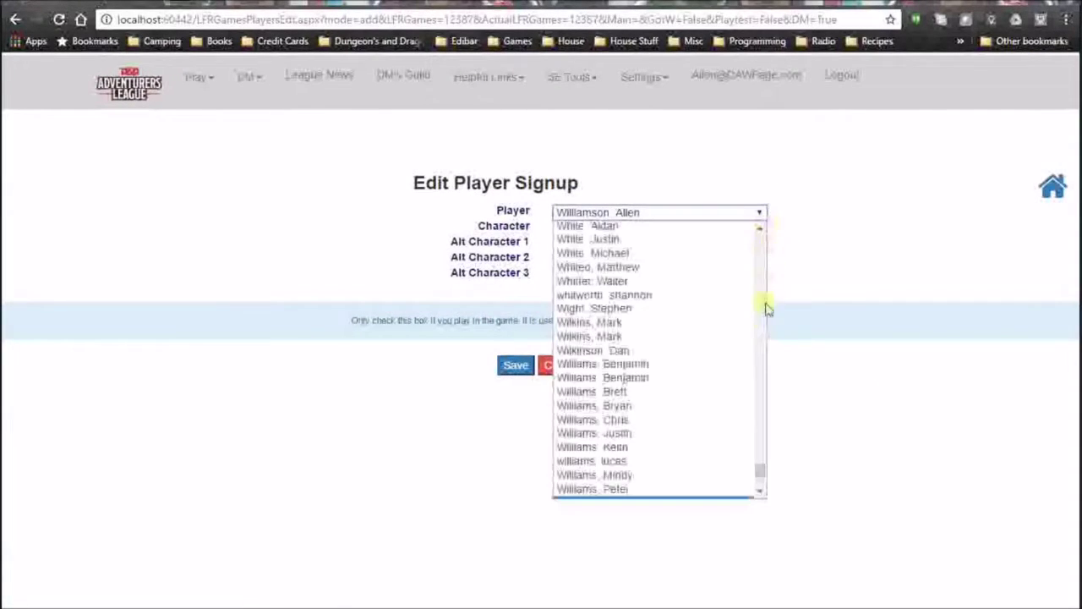
click(761, 494)
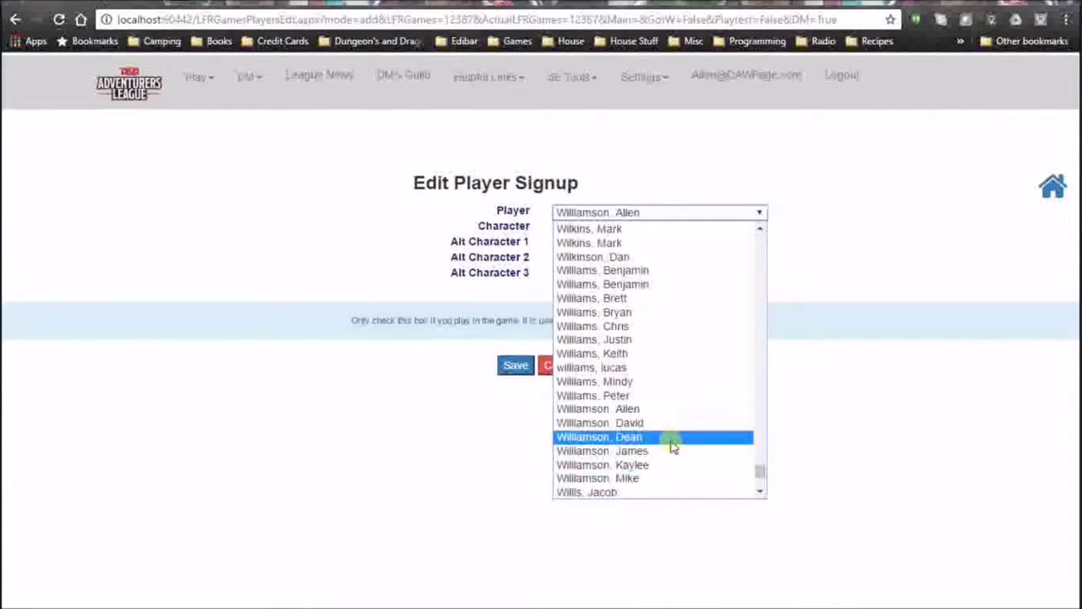
click(663, 427)
click(691, 228)
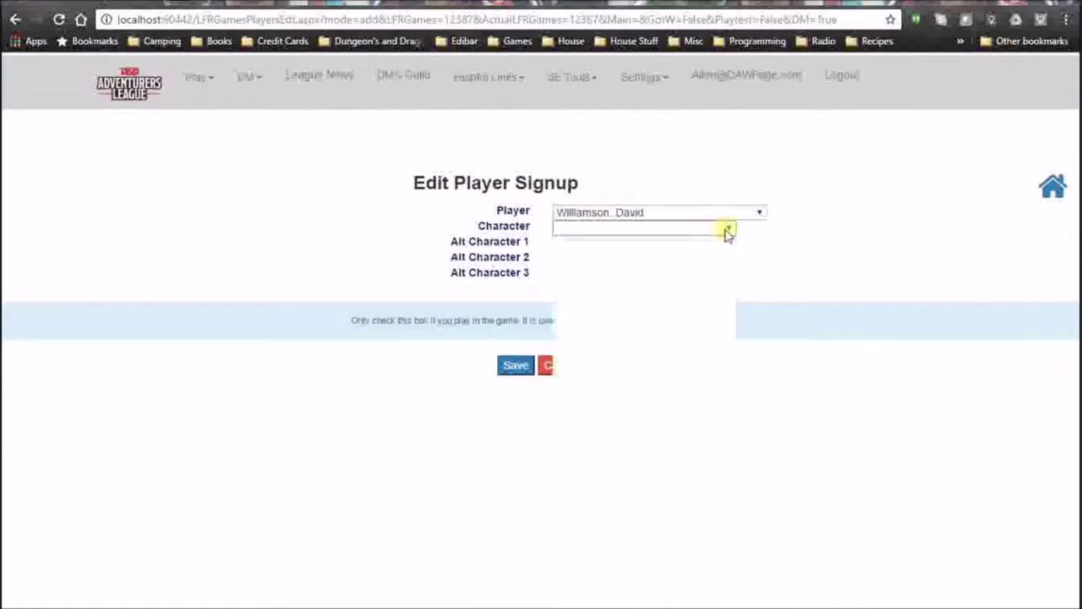
click(615, 325)
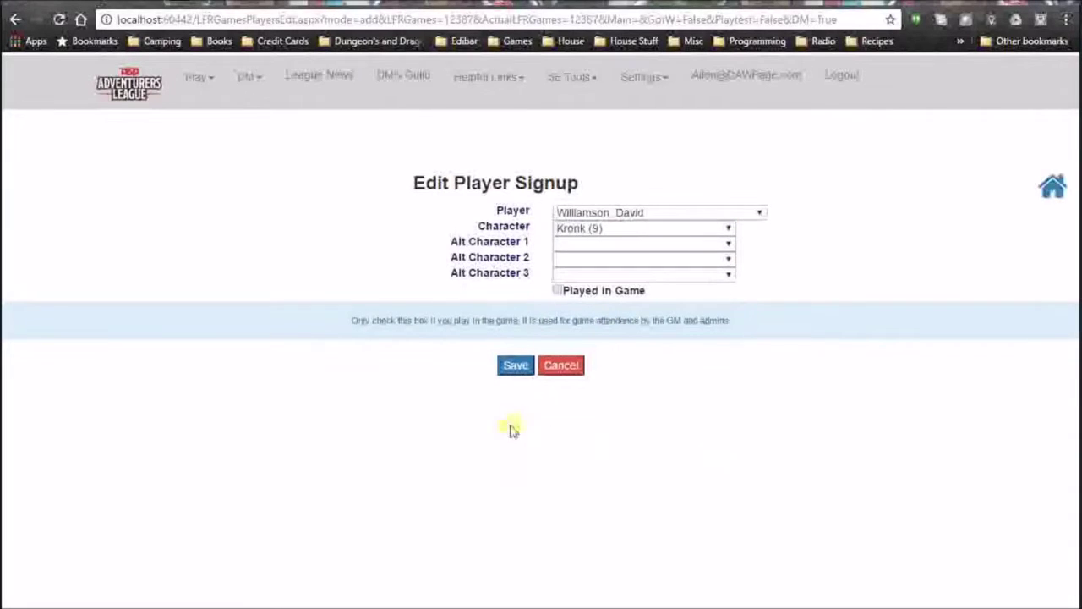
click(515, 364)
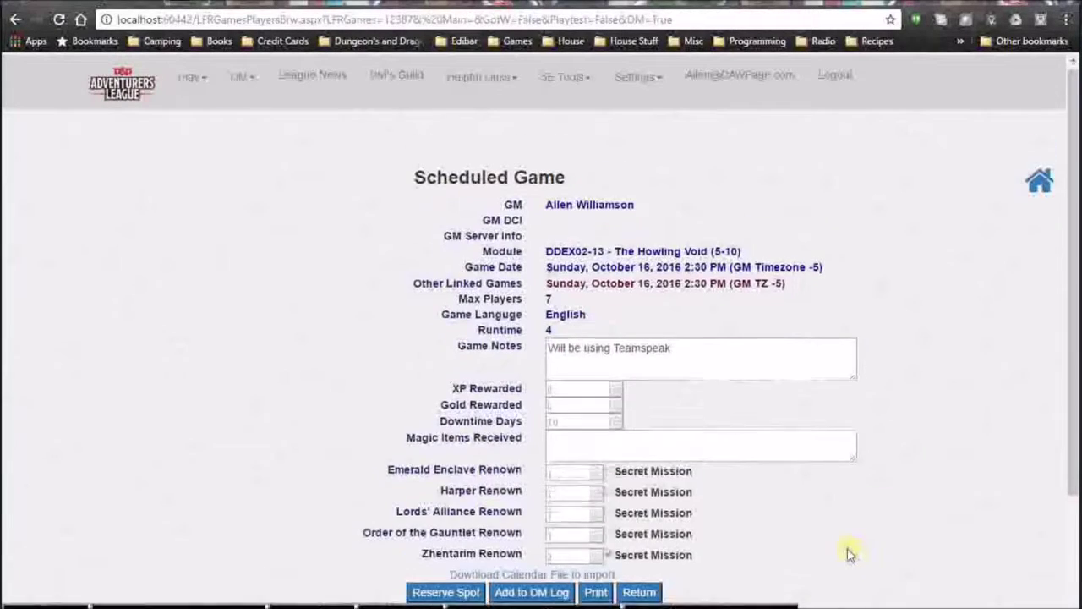
Review the signed-up character's adventure log, then return to Your Scheduled Games.
scroll(849, 550, down, 2)
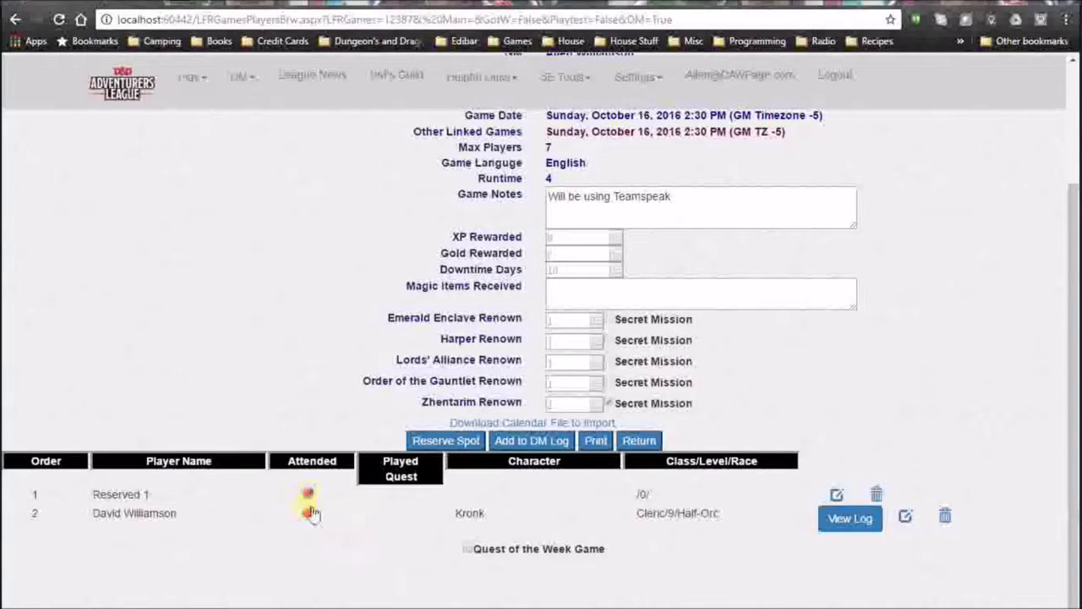
click(866, 526)
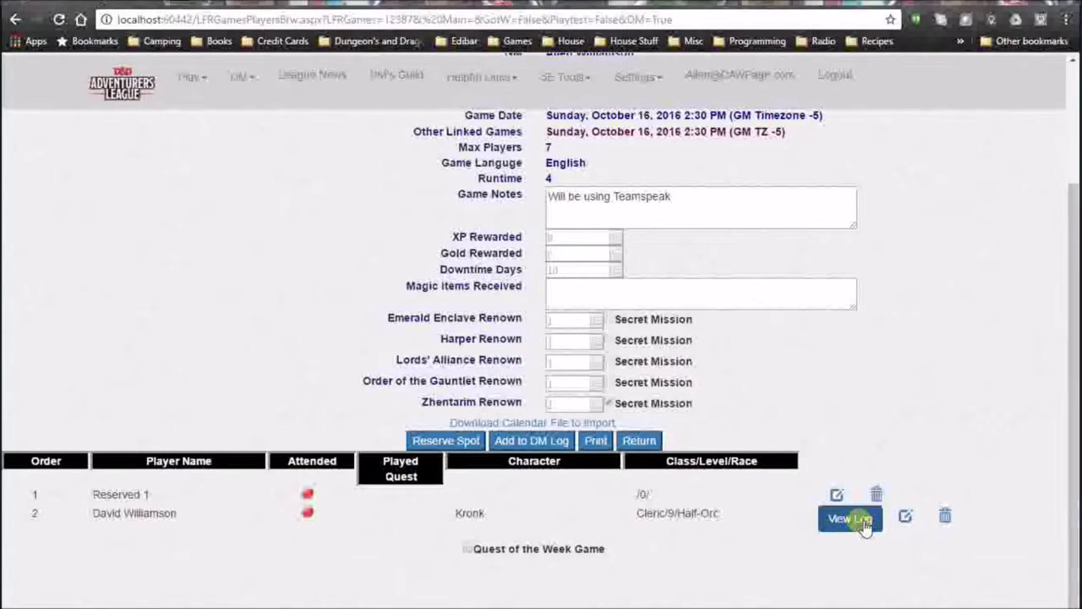
click(864, 525)
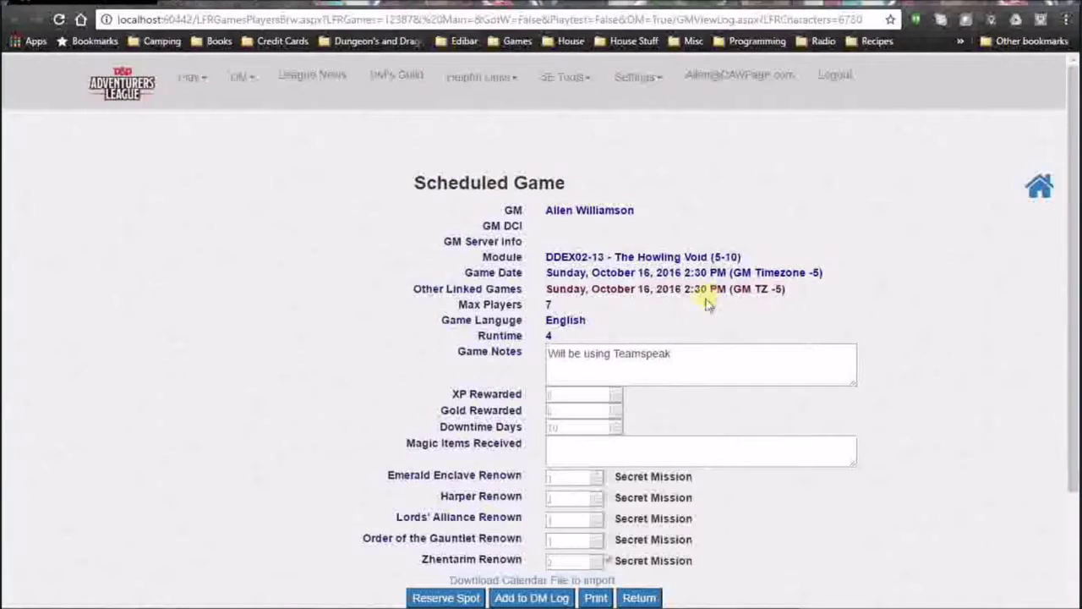
scroll(580, 285, down, 2)
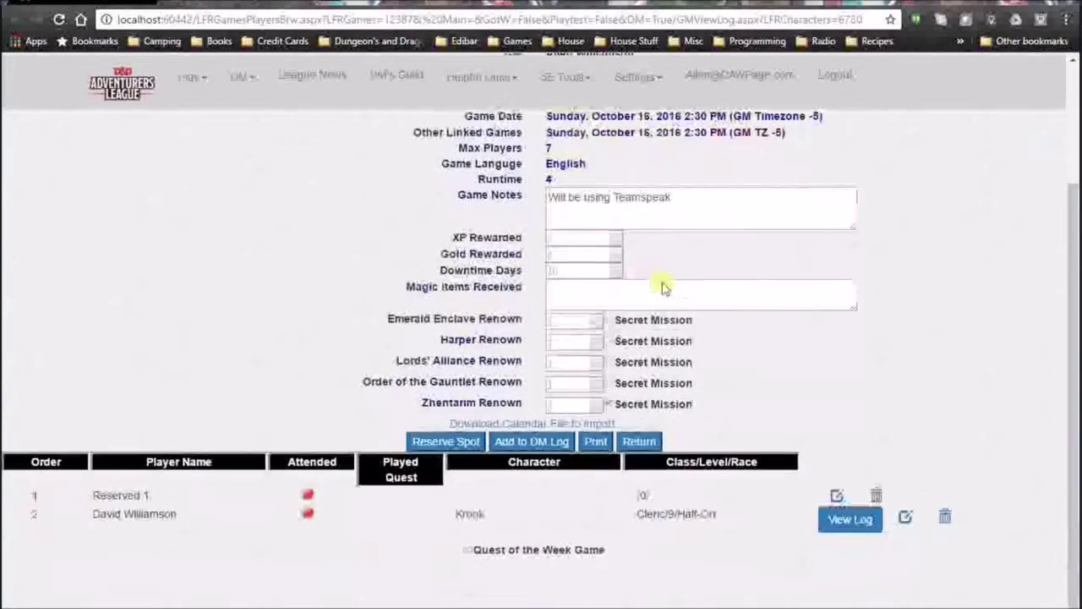
scroll(687, 290, up, 2)
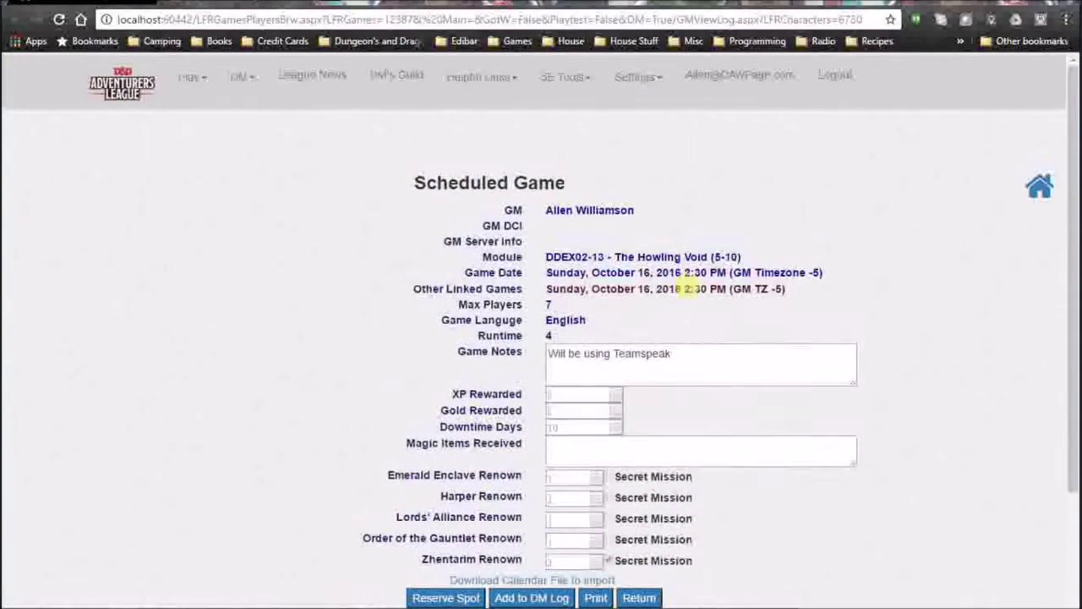
scroll(686, 290, down, 2)
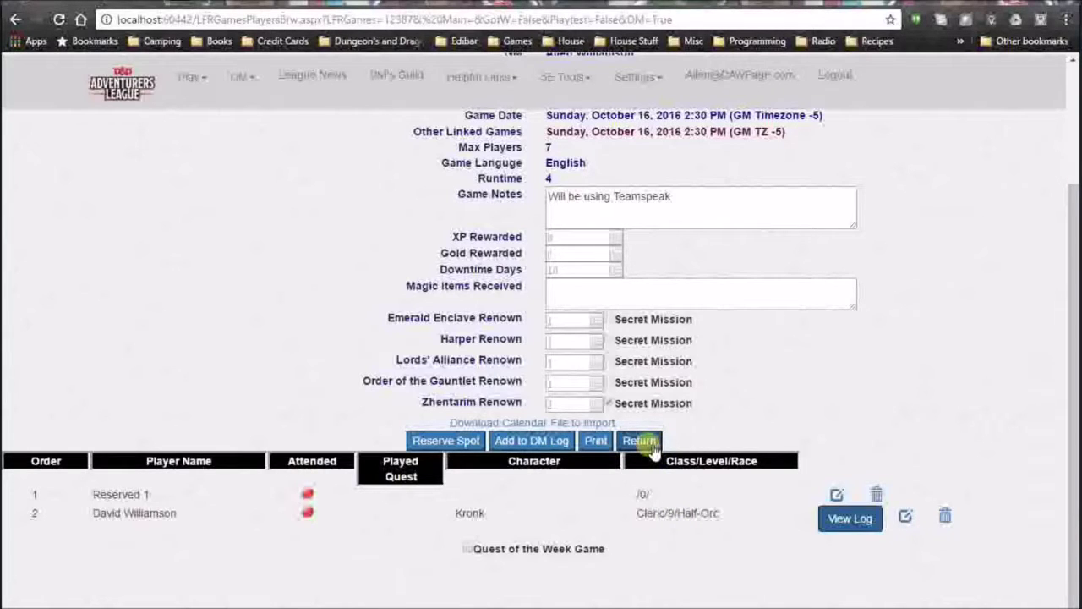
scroll(784, 428, up, 1)
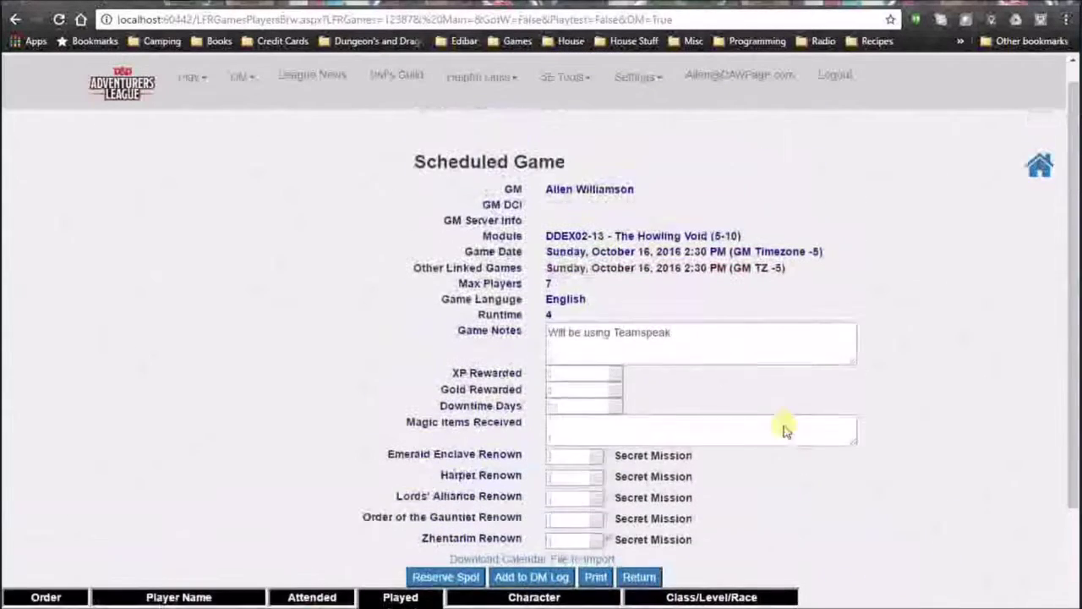
scroll(744, 411, down, 1)
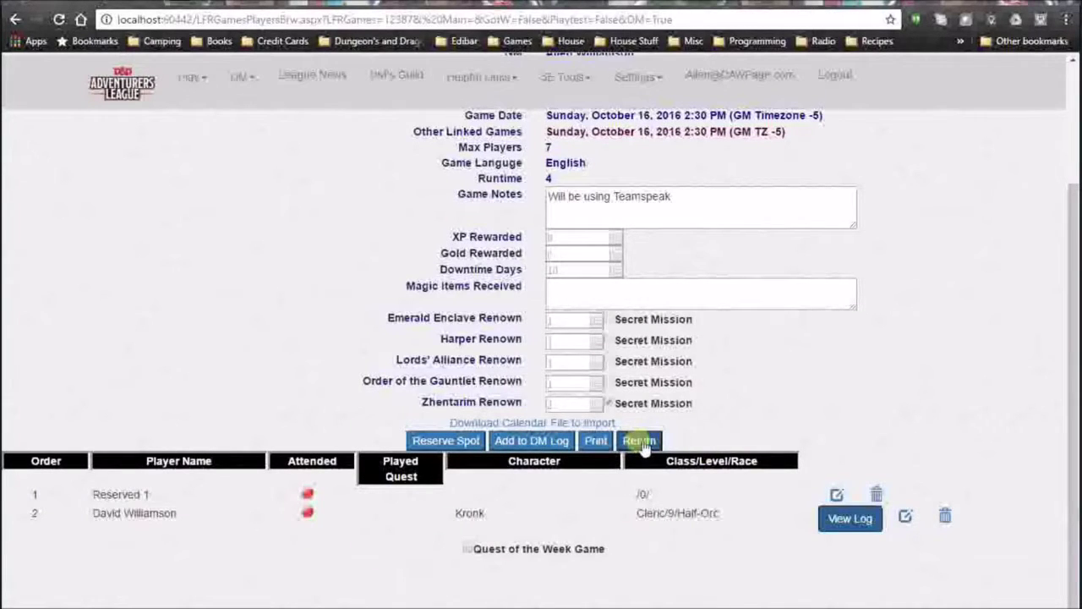
click(641, 442)
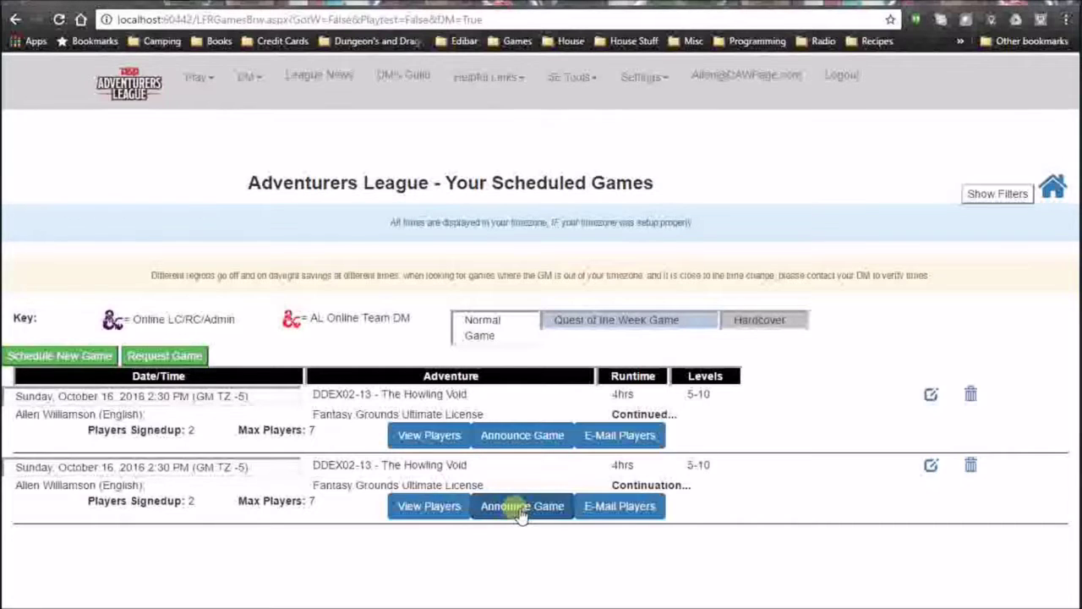
click(525, 435)
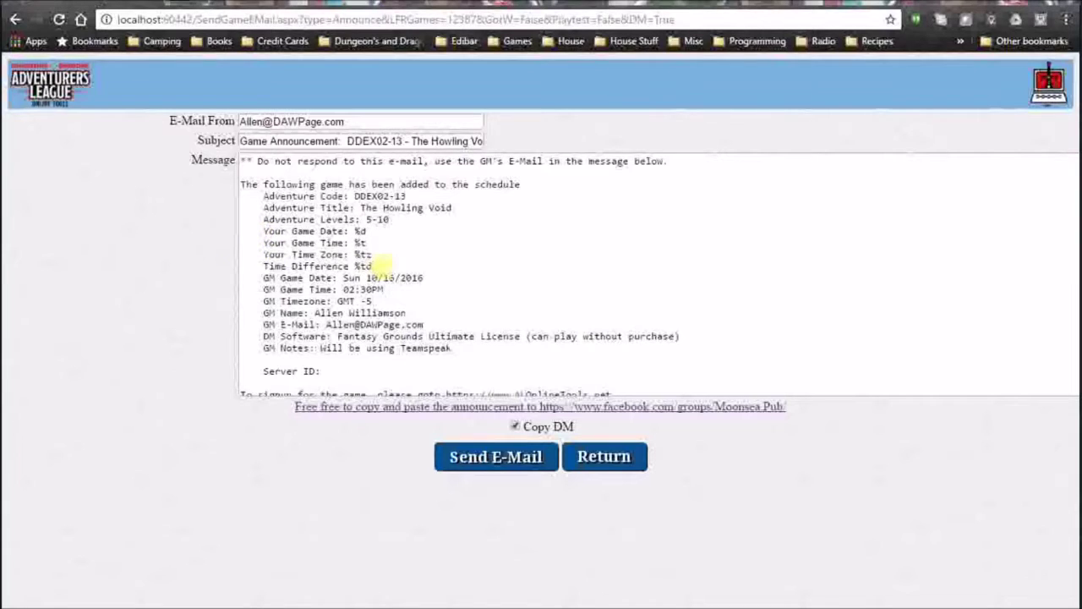
click(373, 265)
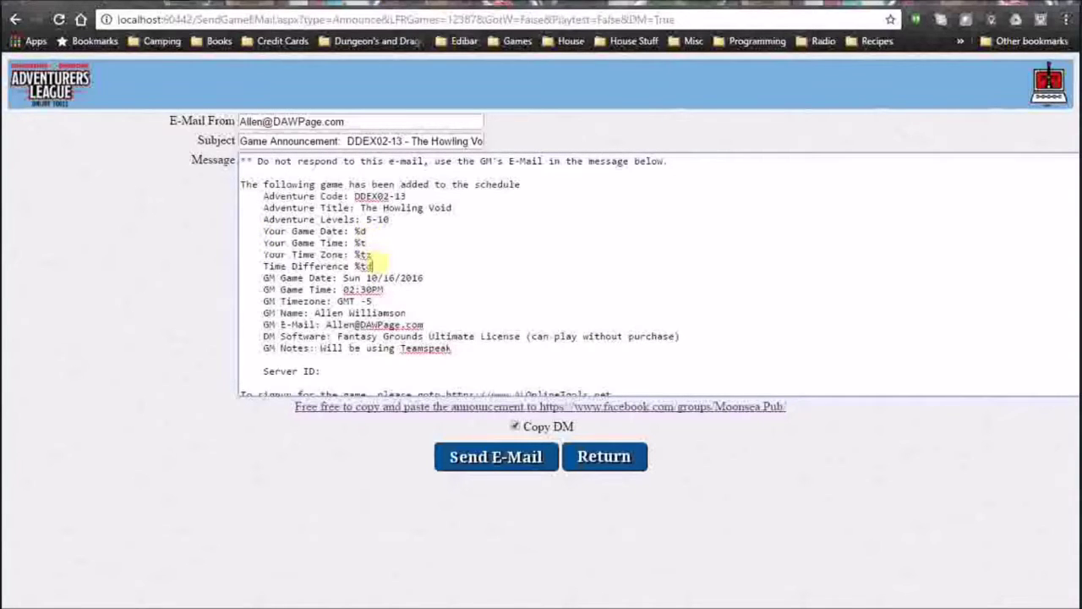
drag(373, 265, 420, 239)
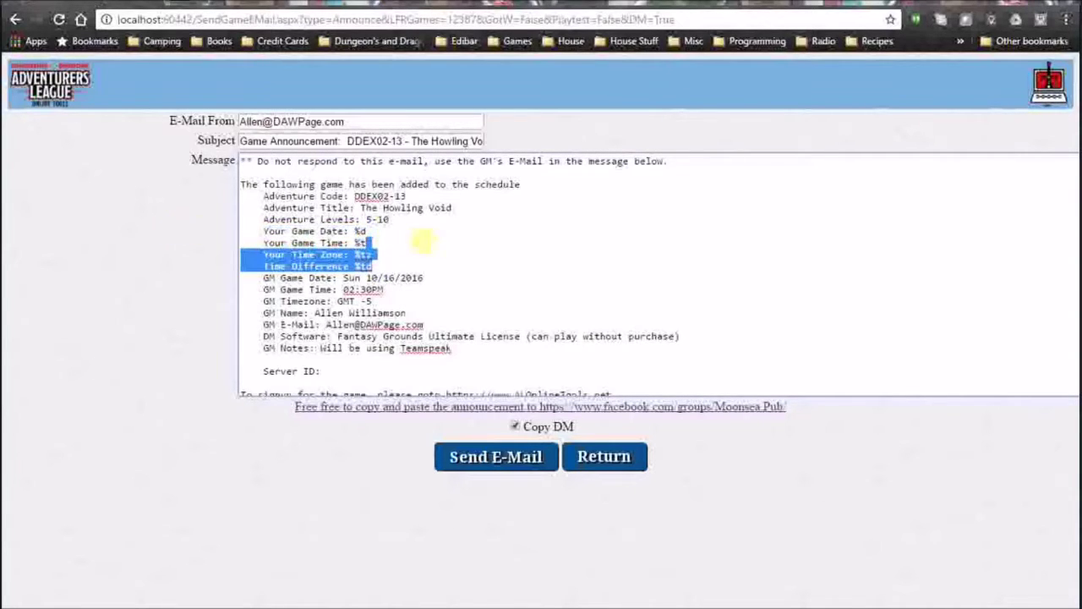
click(376, 243)
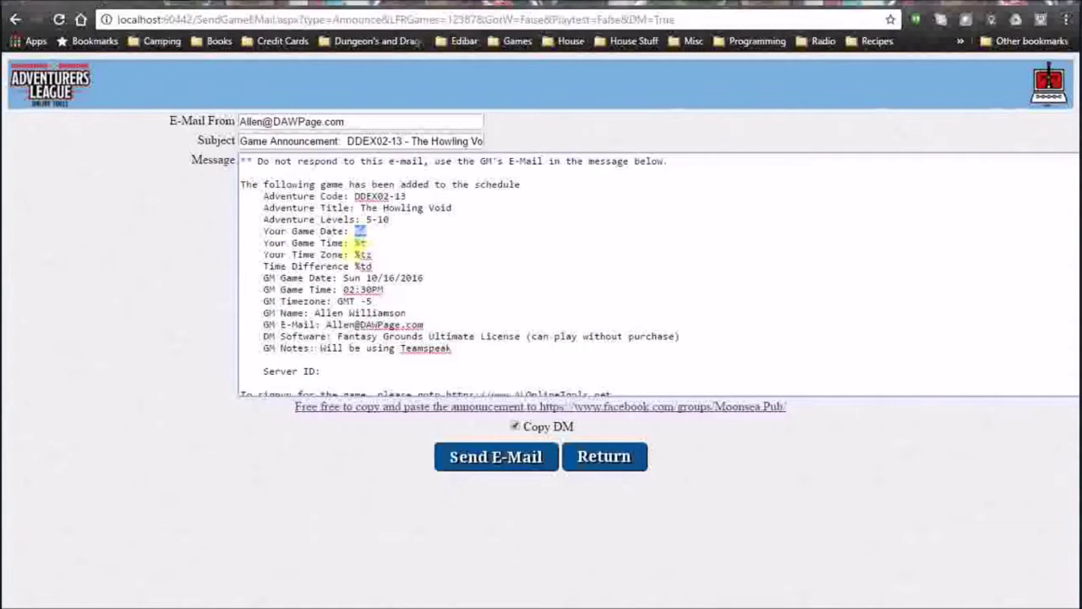
double_click(363, 254)
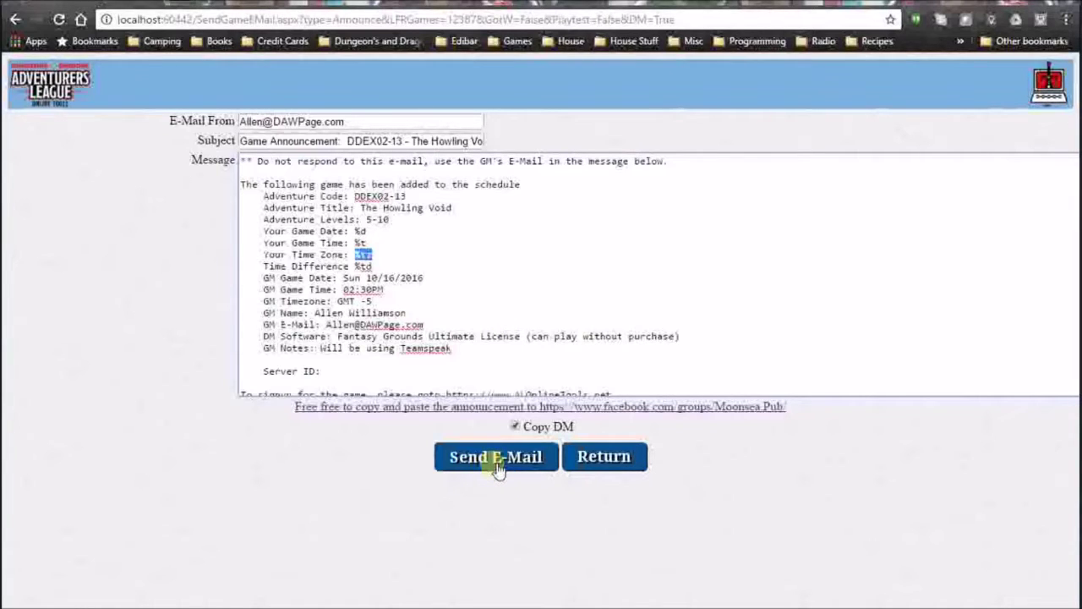
click(626, 469)
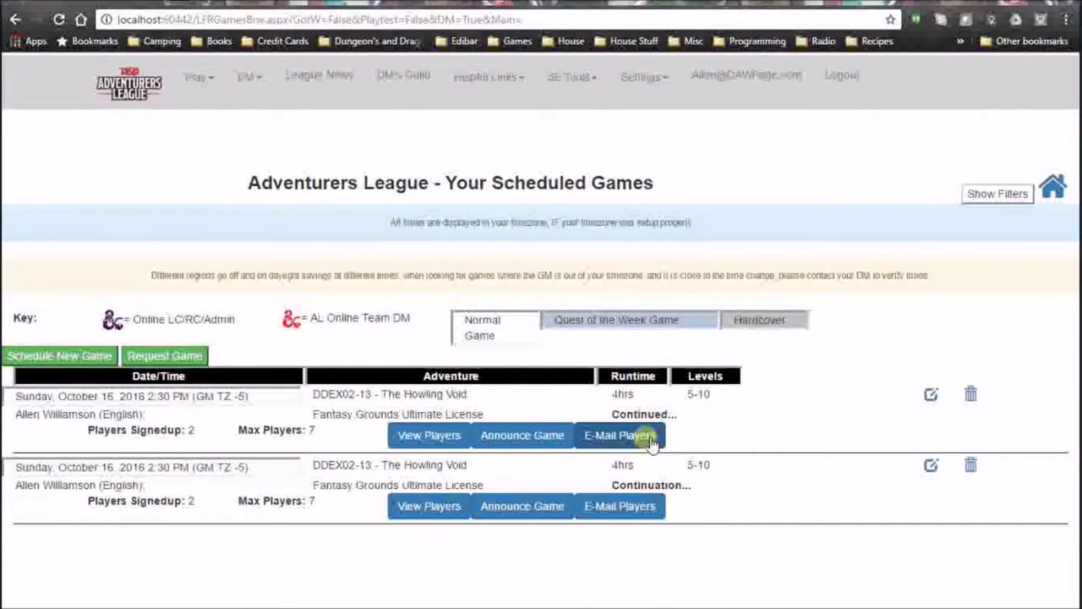
click(651, 444)
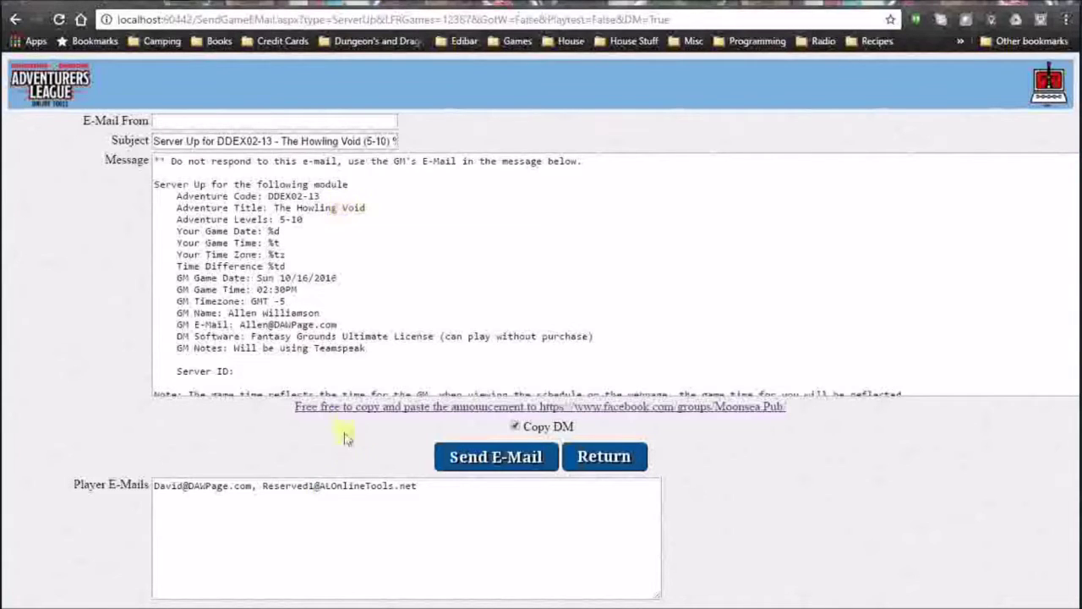
drag(429, 488, 136, 484)
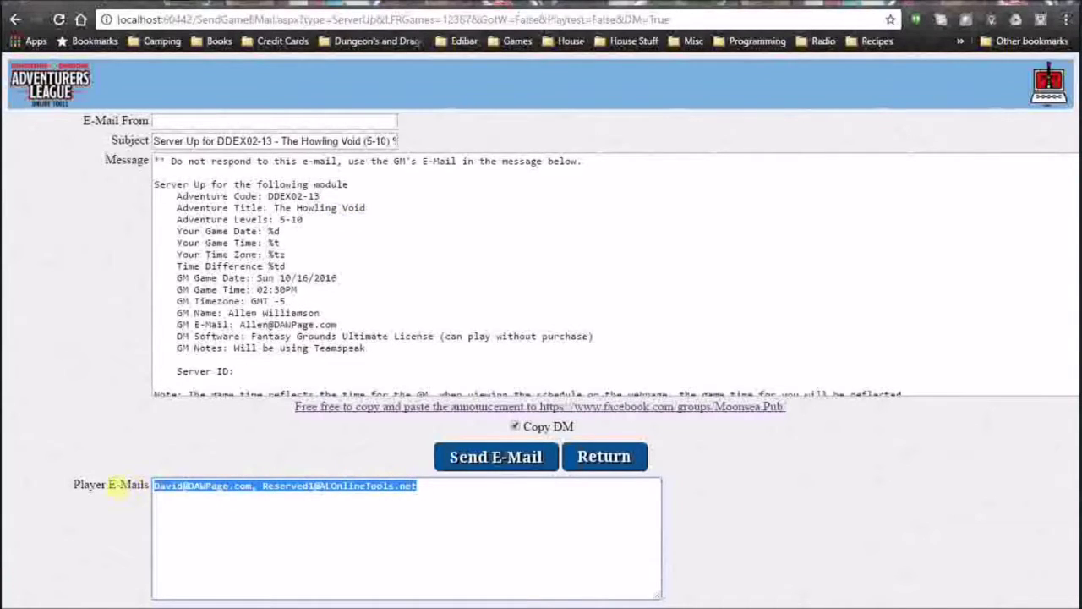
click(604, 457)
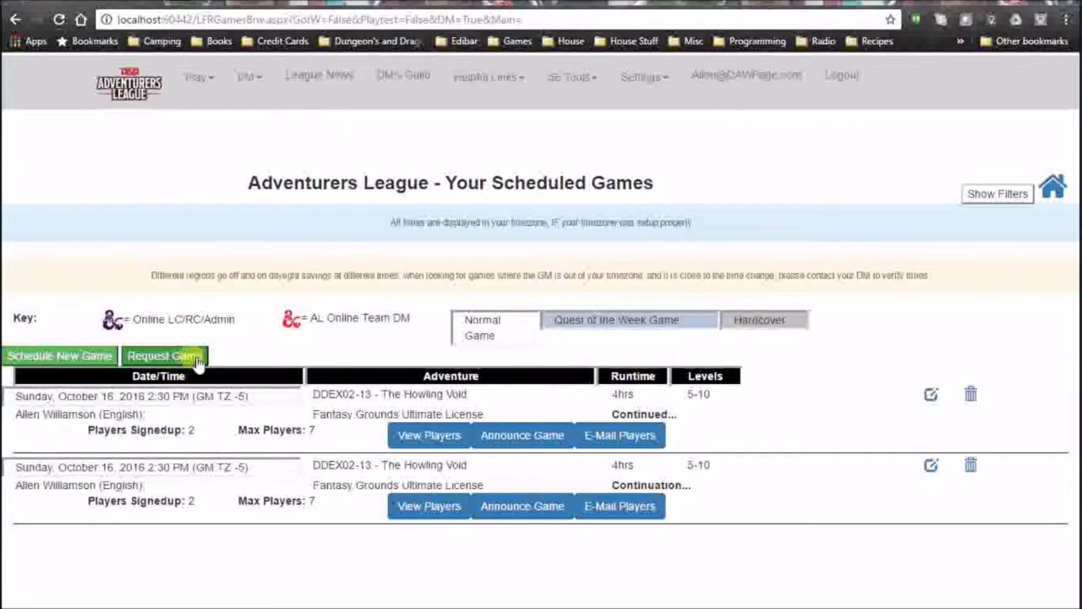
Request a new DDEX03-16 Assault on Maerimydra game dated October 30, 2016.
click(161, 356)
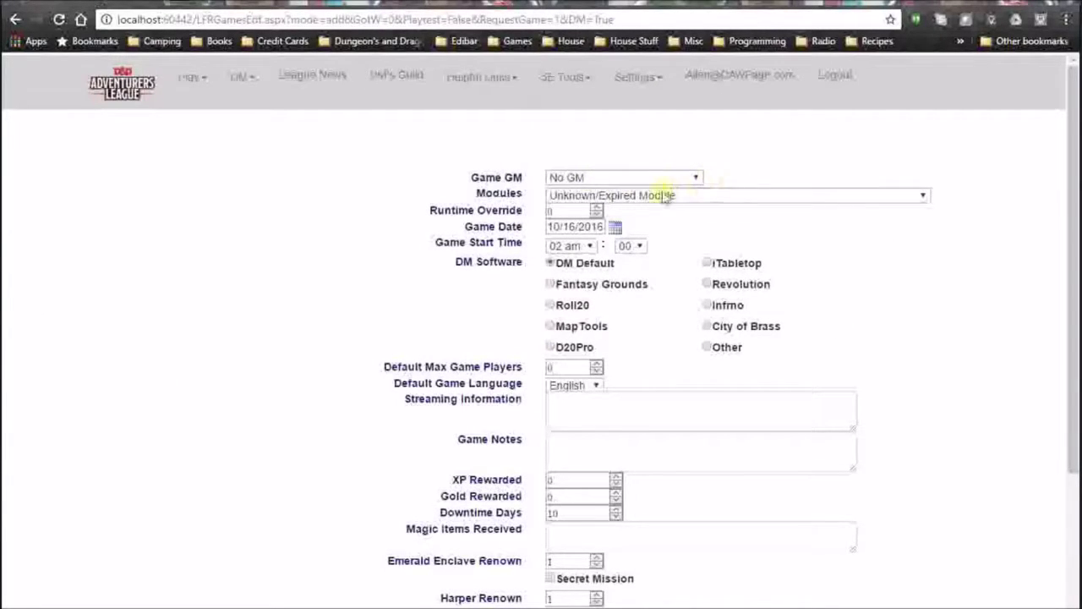
click(926, 197)
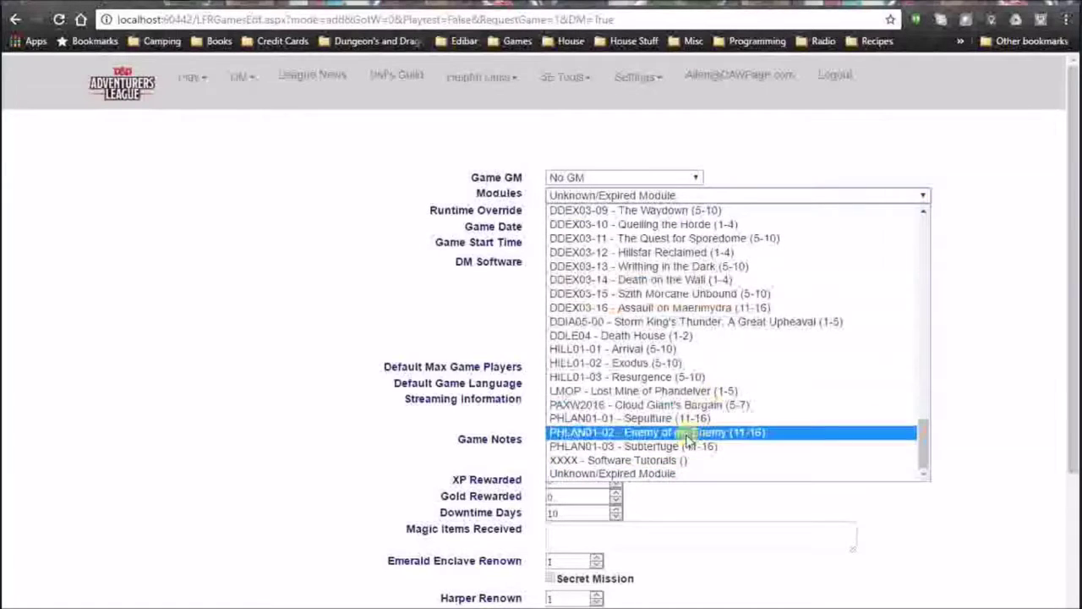
click(685, 308)
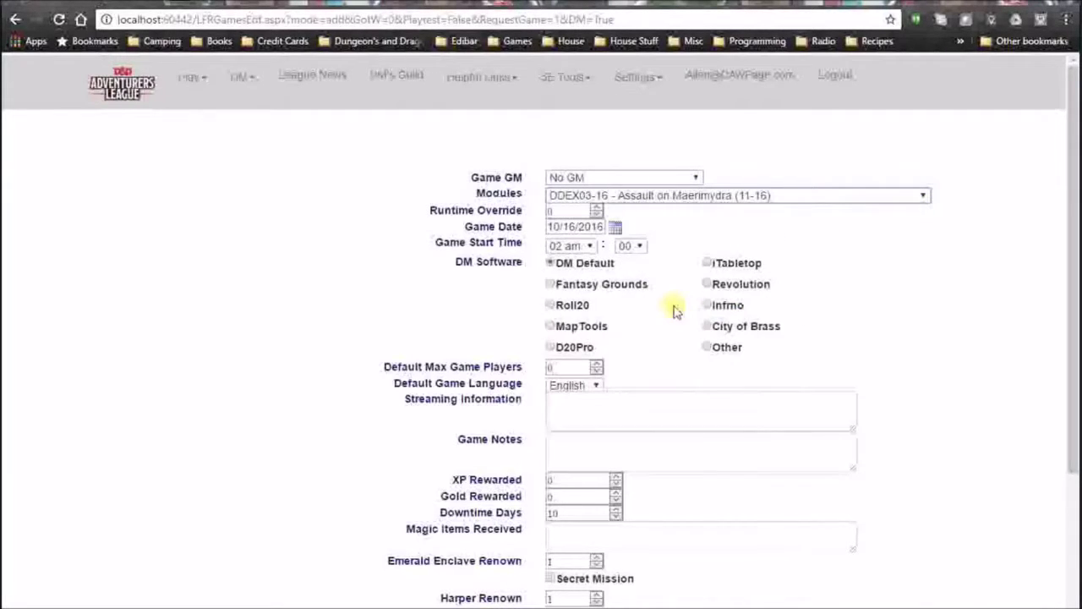
click(616, 228)
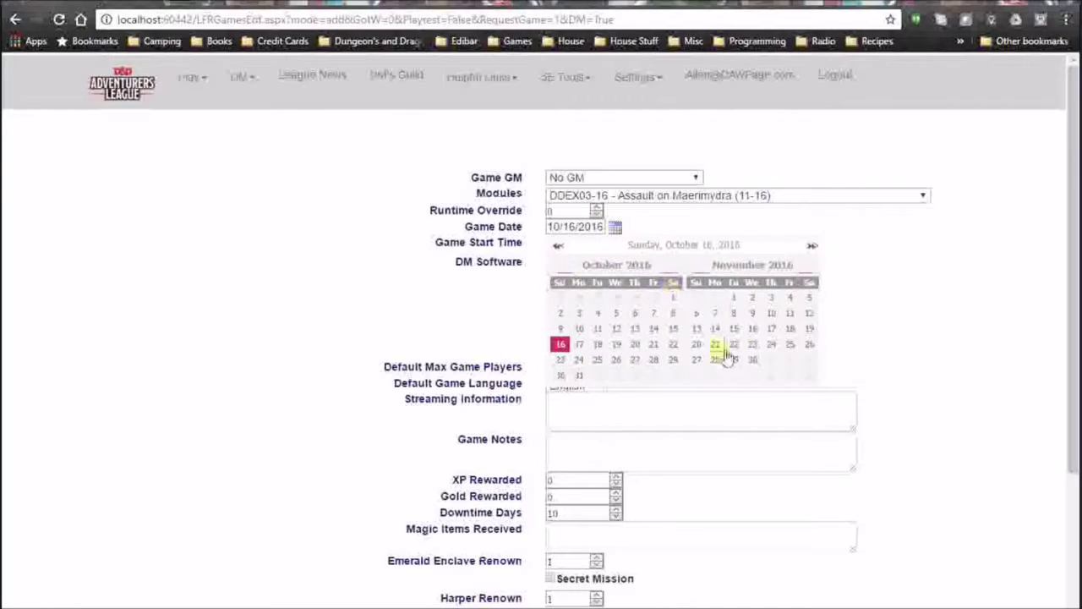
click(562, 375)
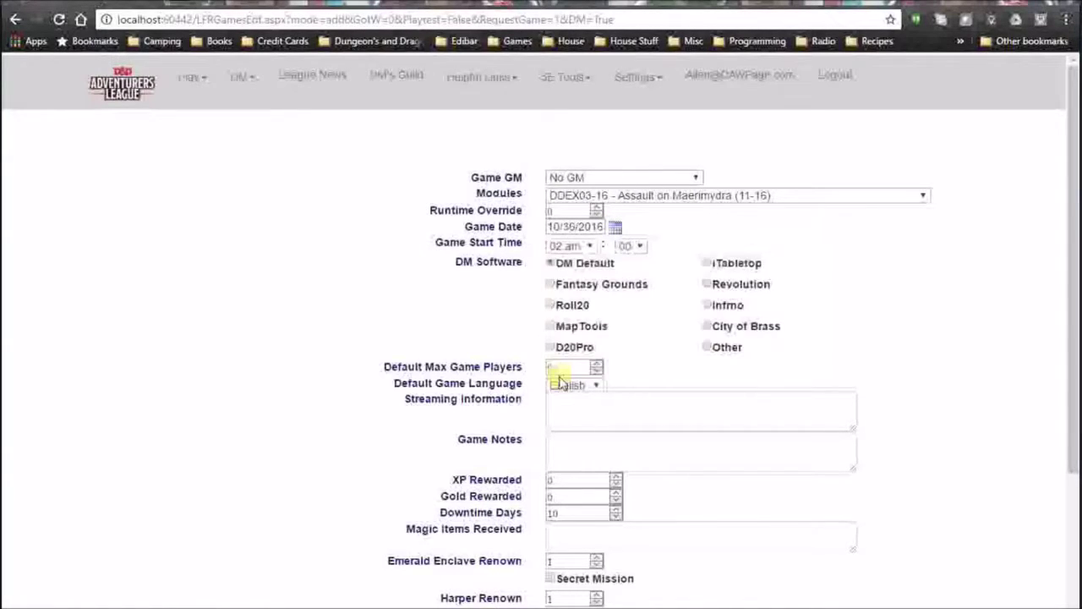
Set the software to Fantasy Grounds, max players to 7, and save the request.
click(559, 287)
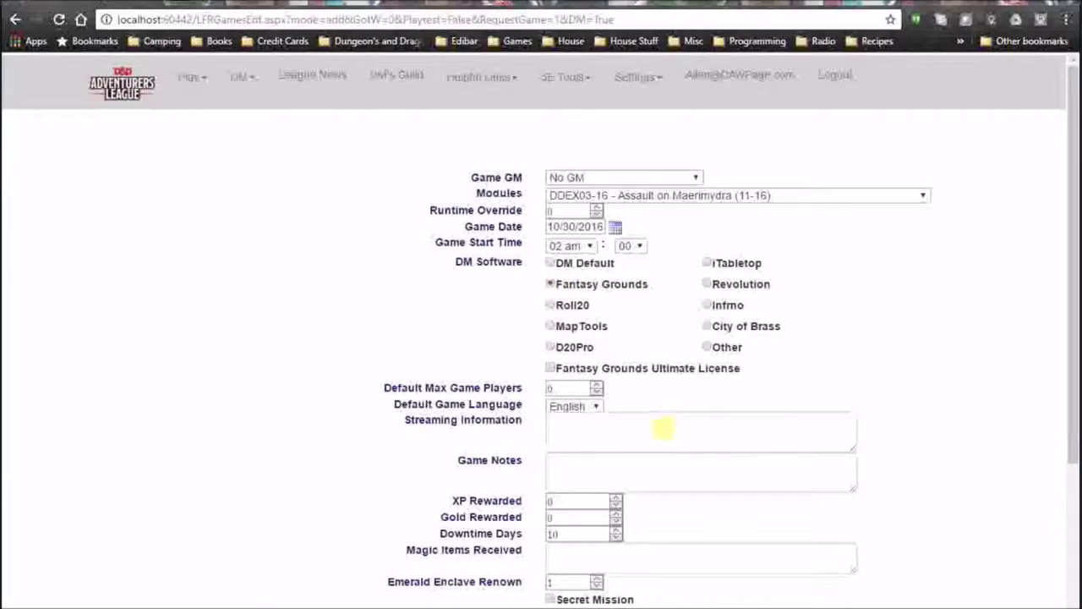
scroll(664, 427, down, 2)
click(600, 232)
text(7)
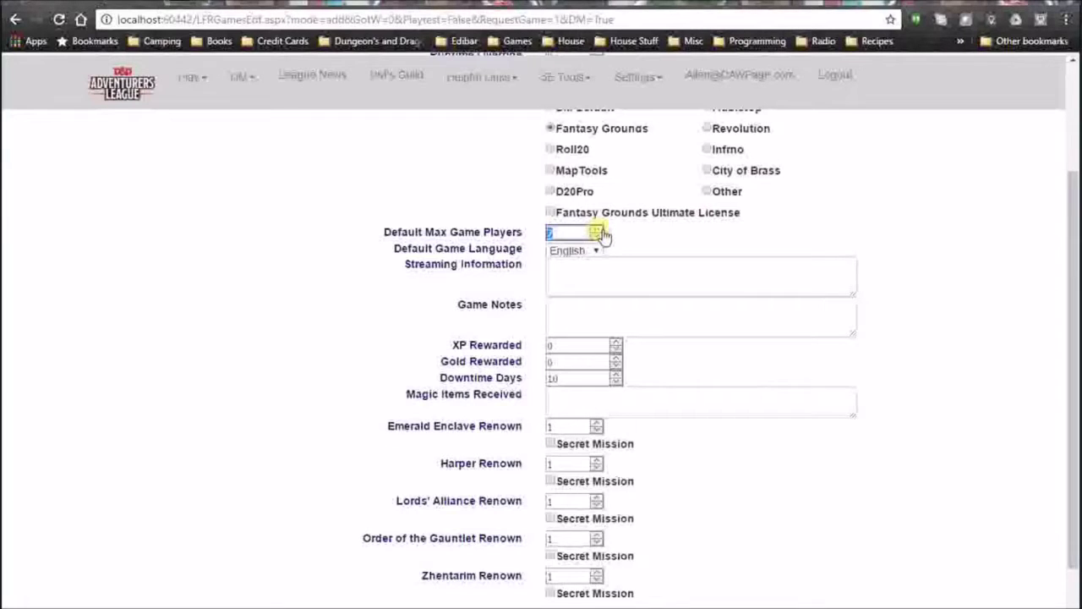
click(590, 280)
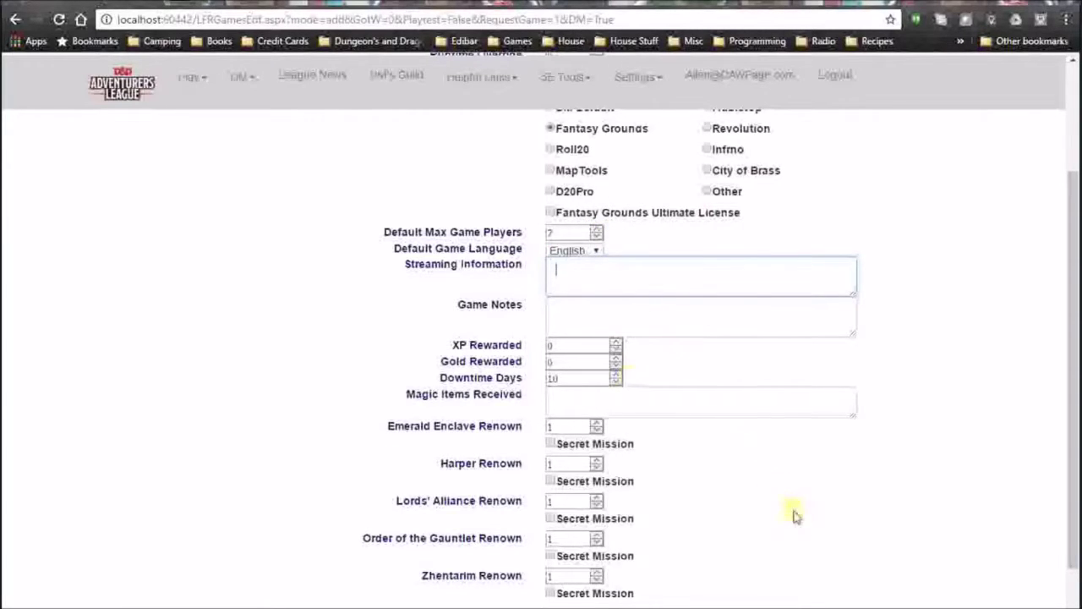
scroll(799, 520, down, 1)
click(505, 550)
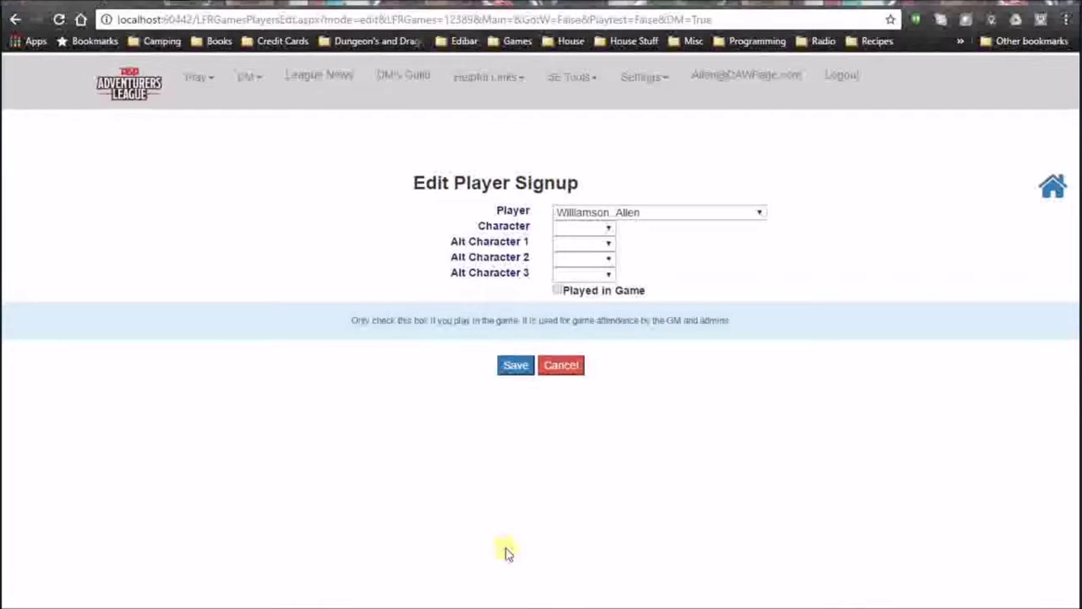
Sign up Bland (1) for Assault on Maerimydra, save, and return to scheduled games.
click(609, 230)
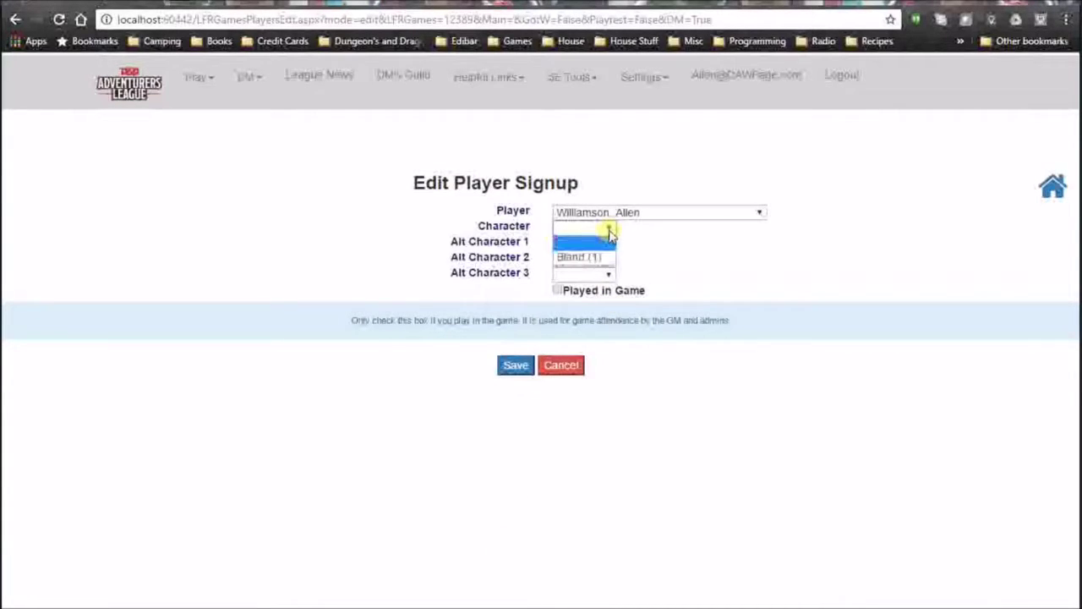
click(585, 255)
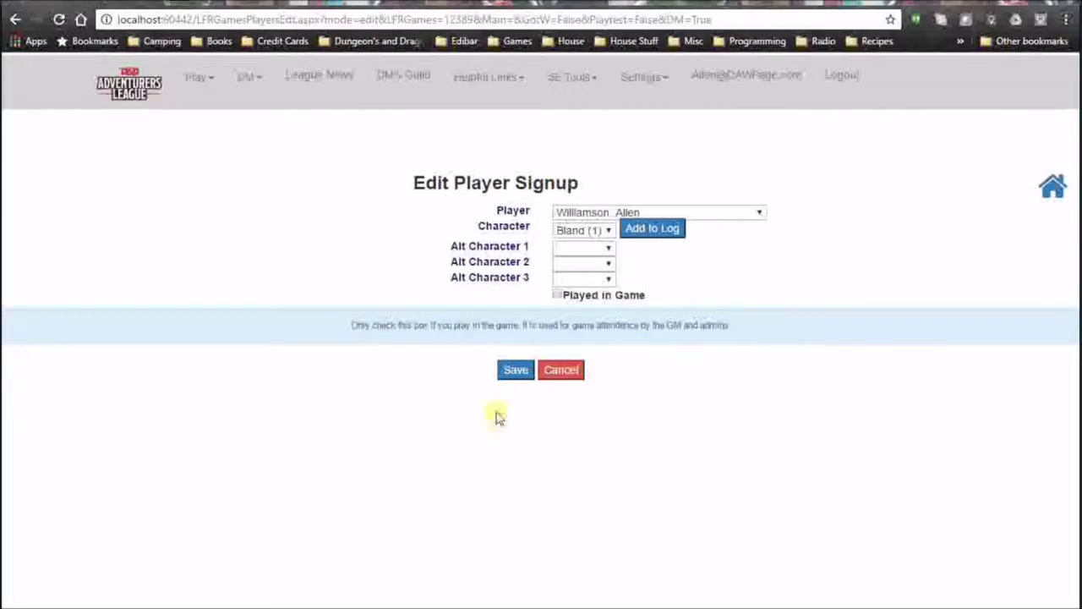
click(514, 372)
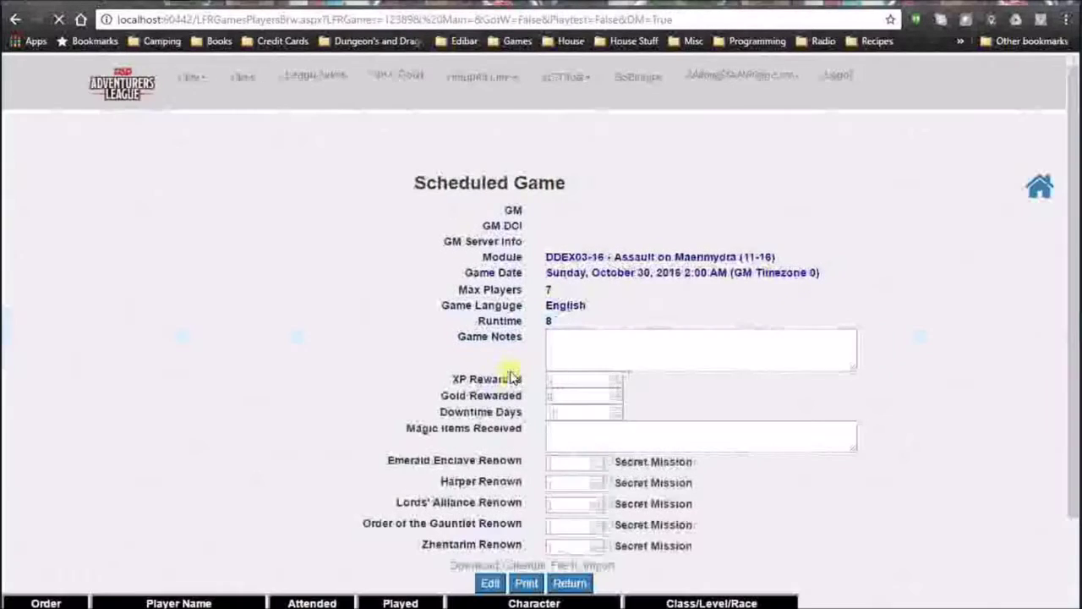
scroll(761, 457, down, 2)
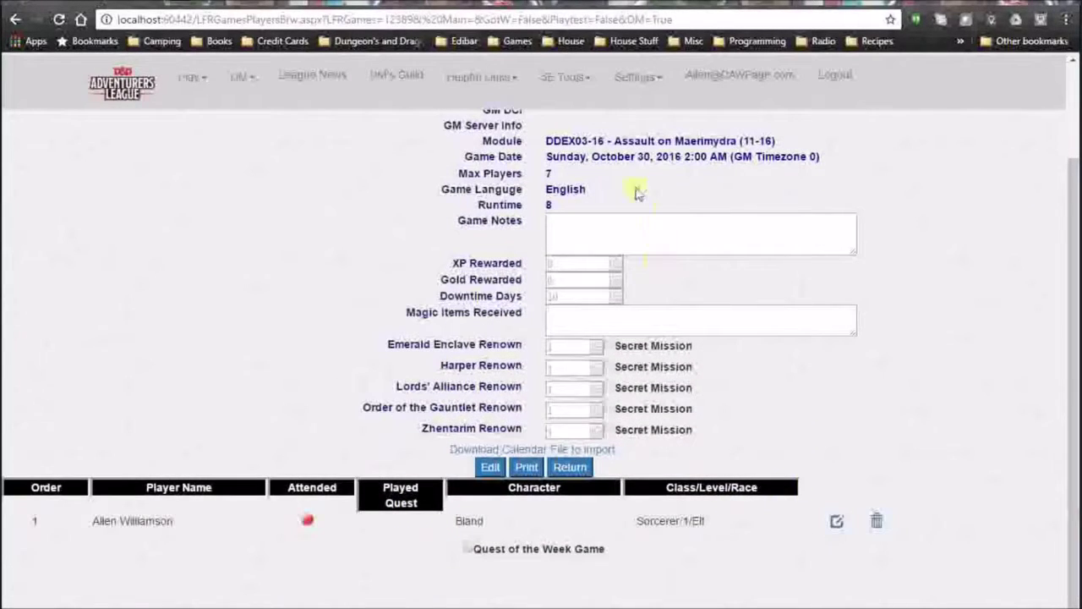
scroll(638, 193, up, 2)
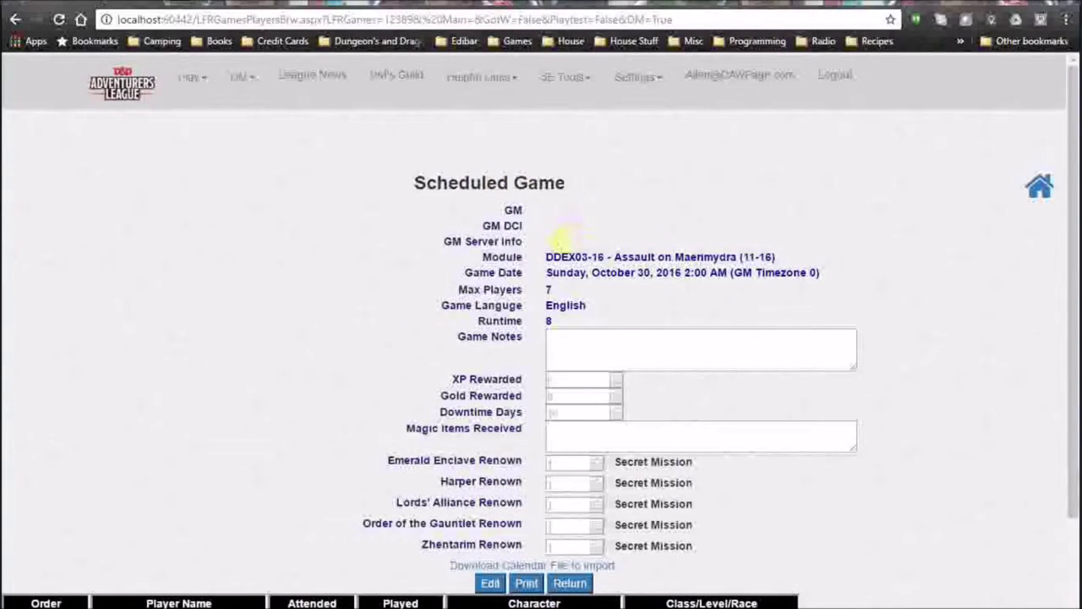
scroll(681, 449, down, 2)
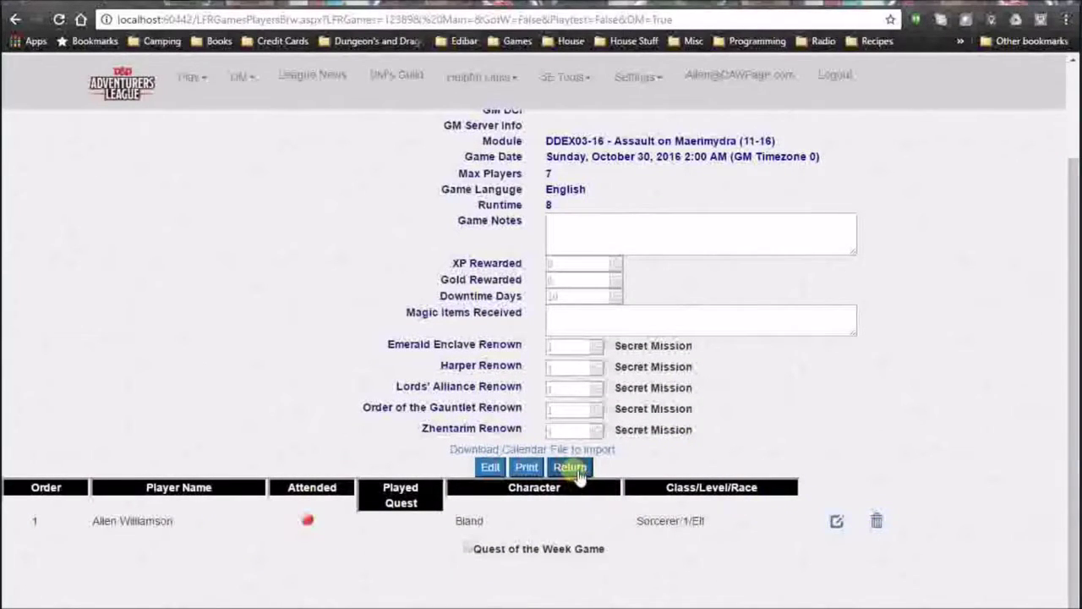
click(570, 468)
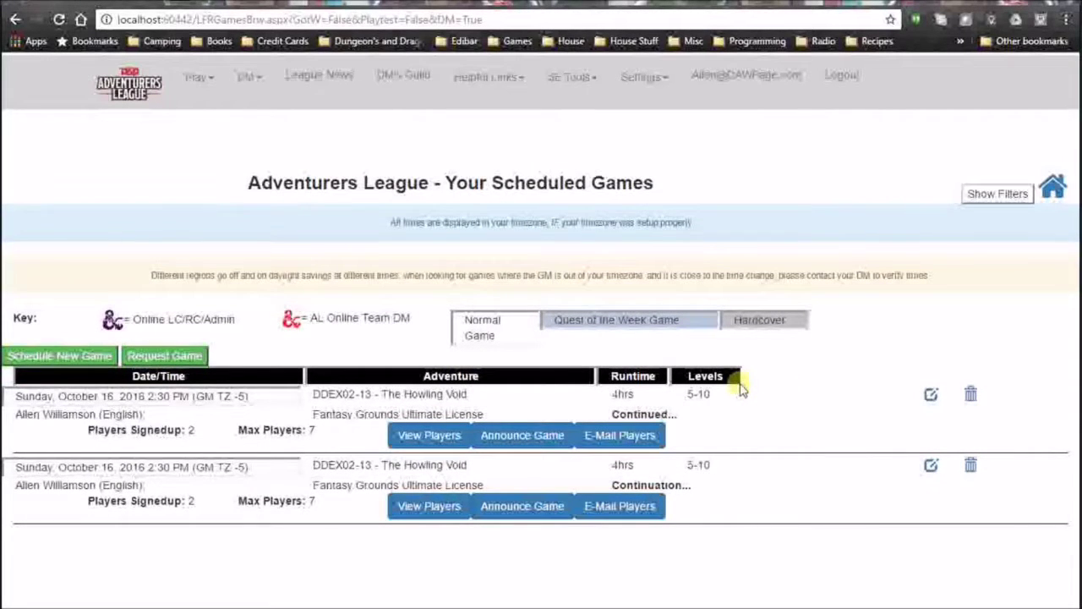
Show all scheduled online games filtered to 'Games you are Playing In'.
click(198, 77)
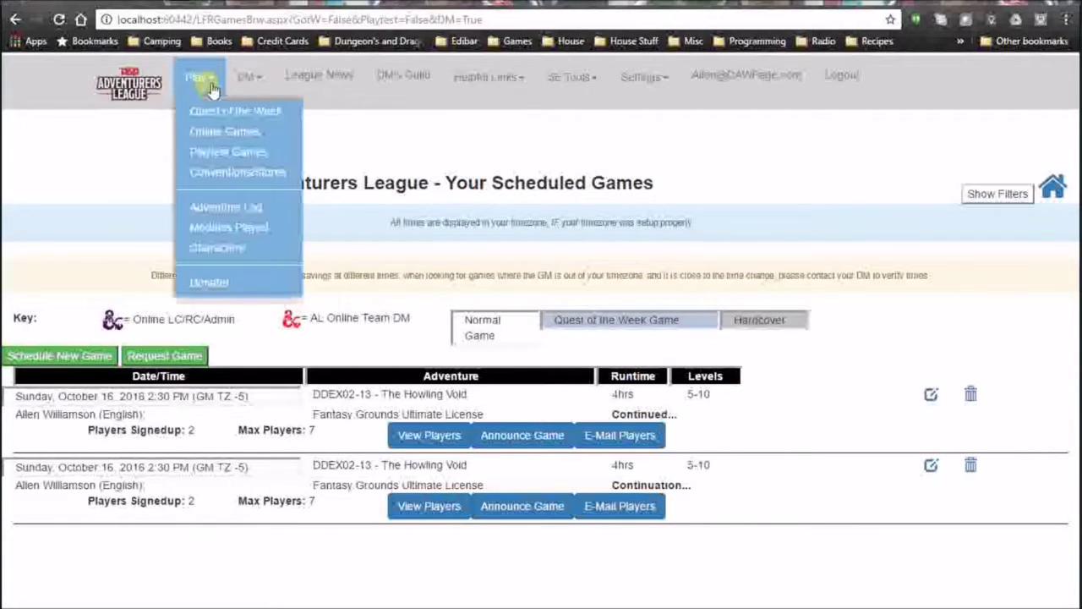
click(223, 131)
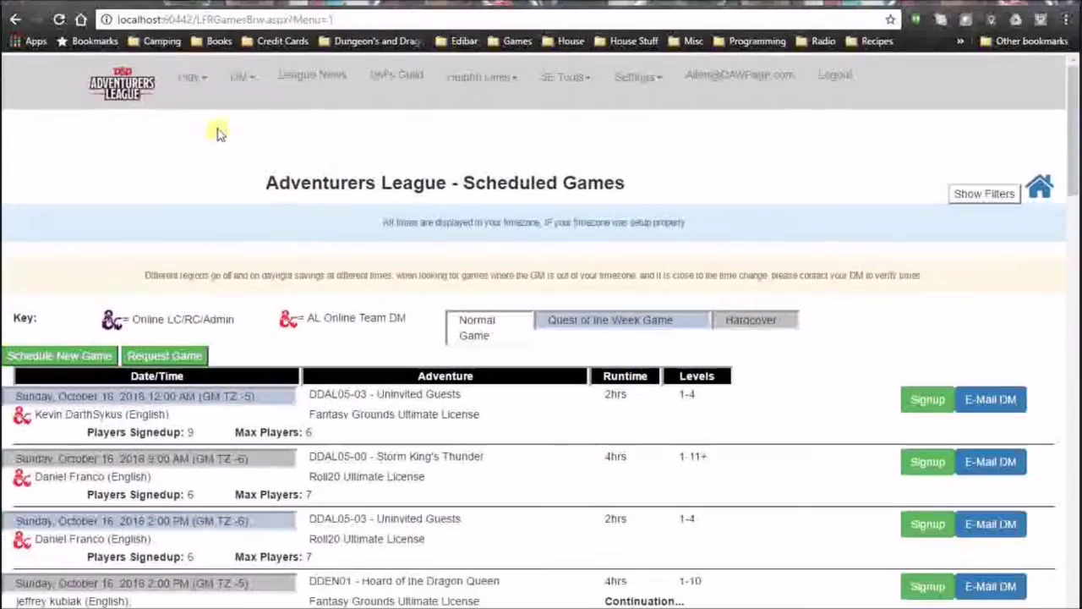
scroll(446, 413, down, 2)
scroll(694, 403, down, 2)
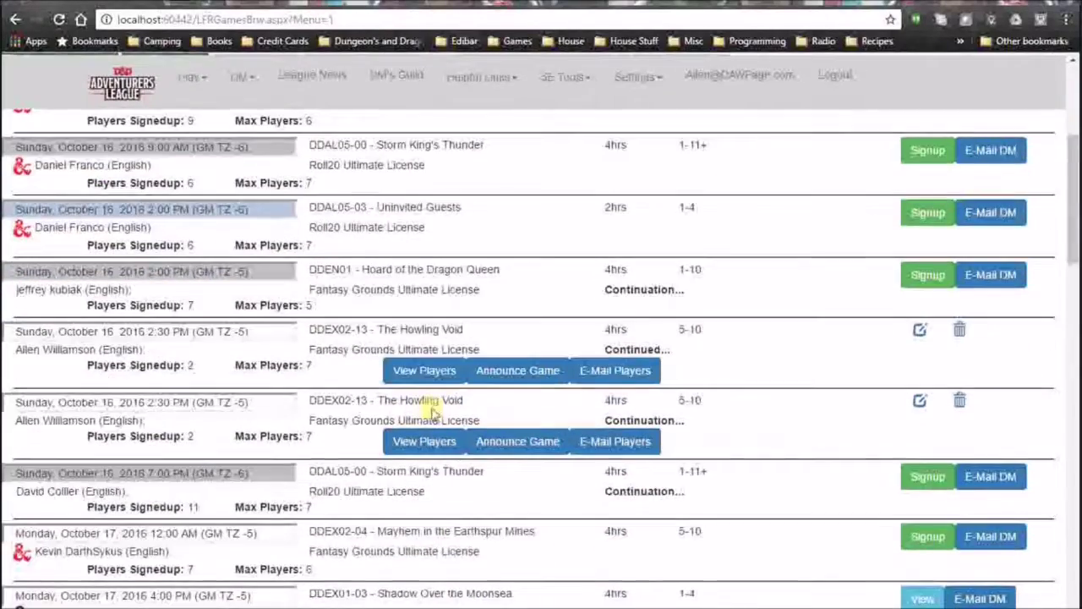
scroll(694, 404, down, 6)
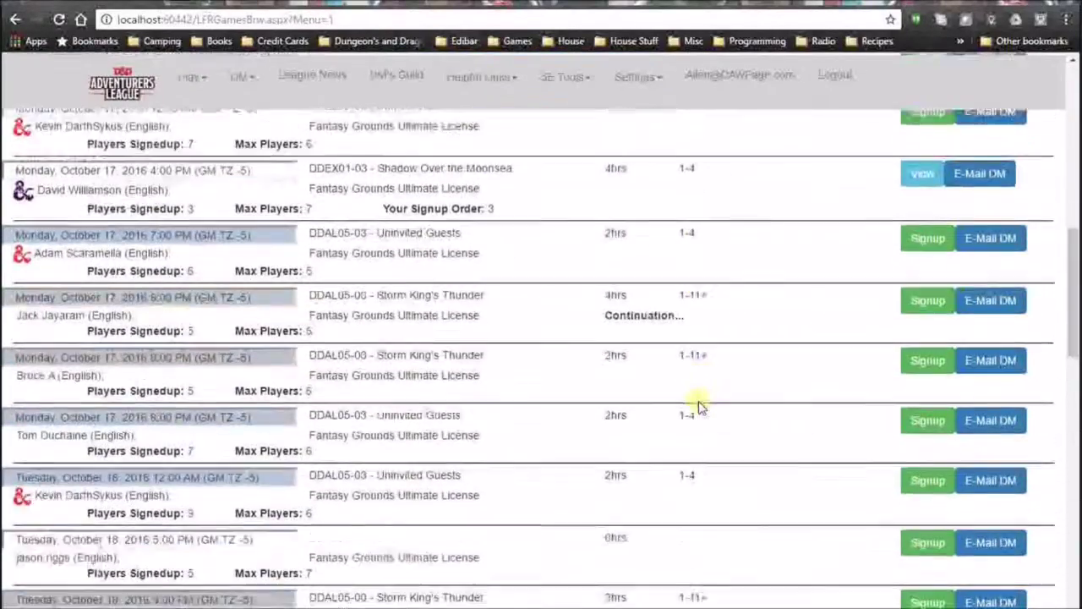
scroll(694, 397, up, 10)
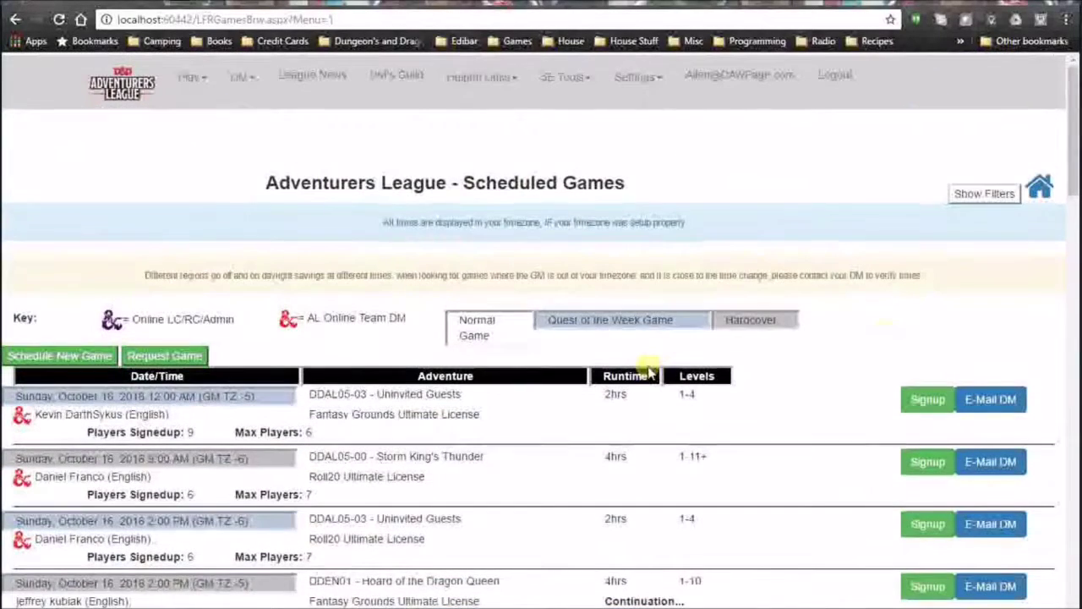
click(985, 196)
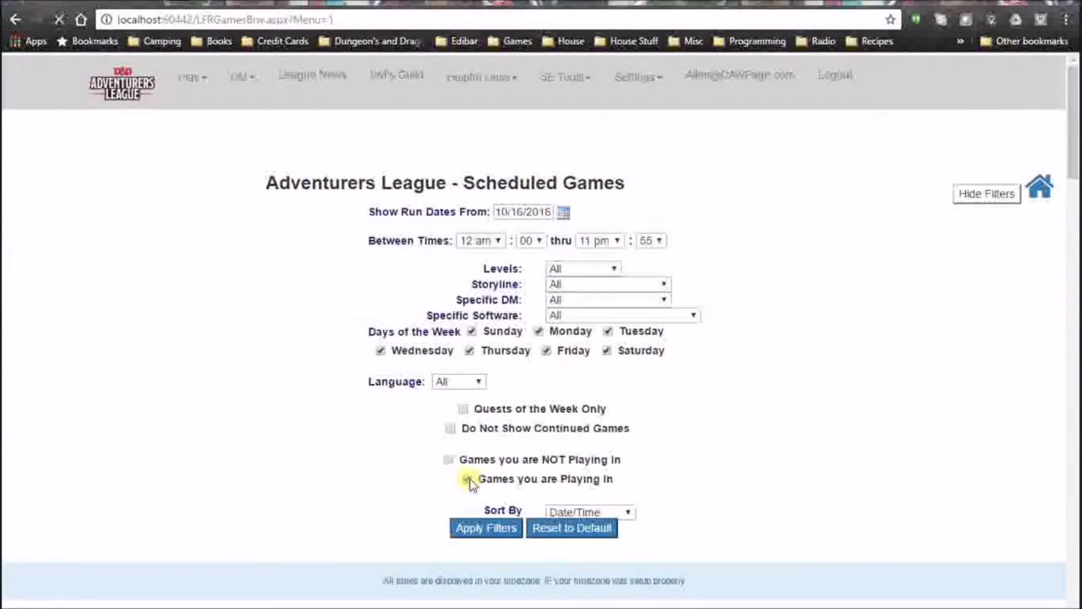
click(499, 529)
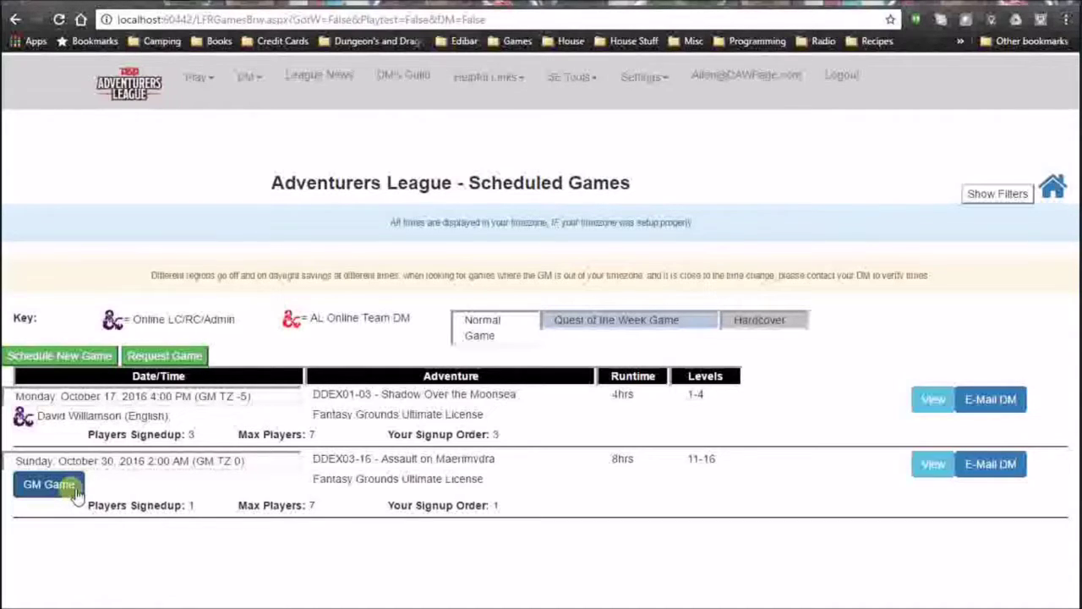
Take the GM role on Assault on Maerimydra and save the game.
click(74, 494)
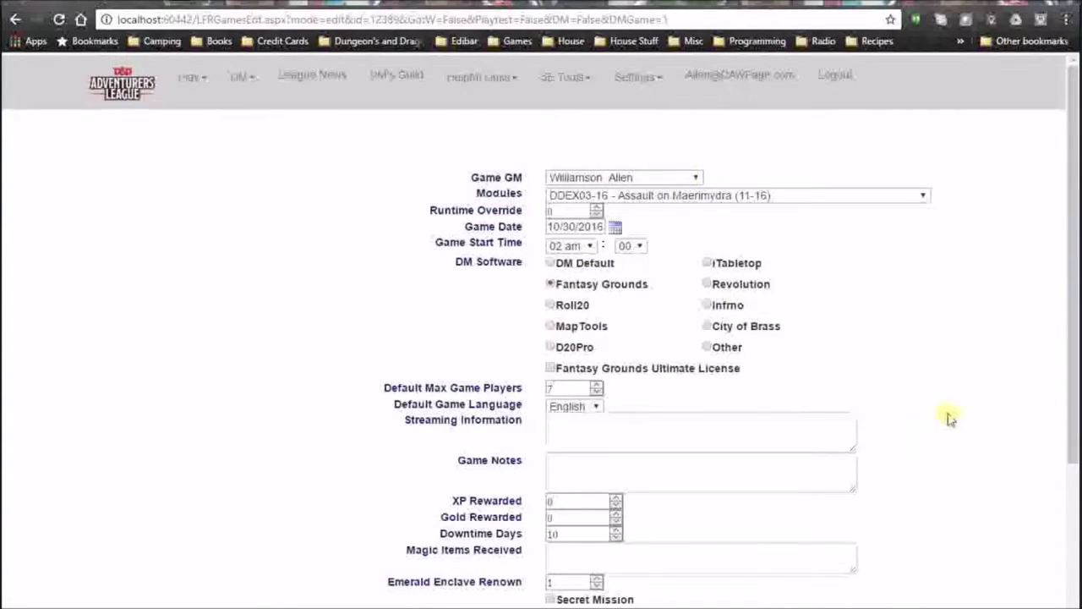
scroll(931, 448, down, 3)
click(478, 552)
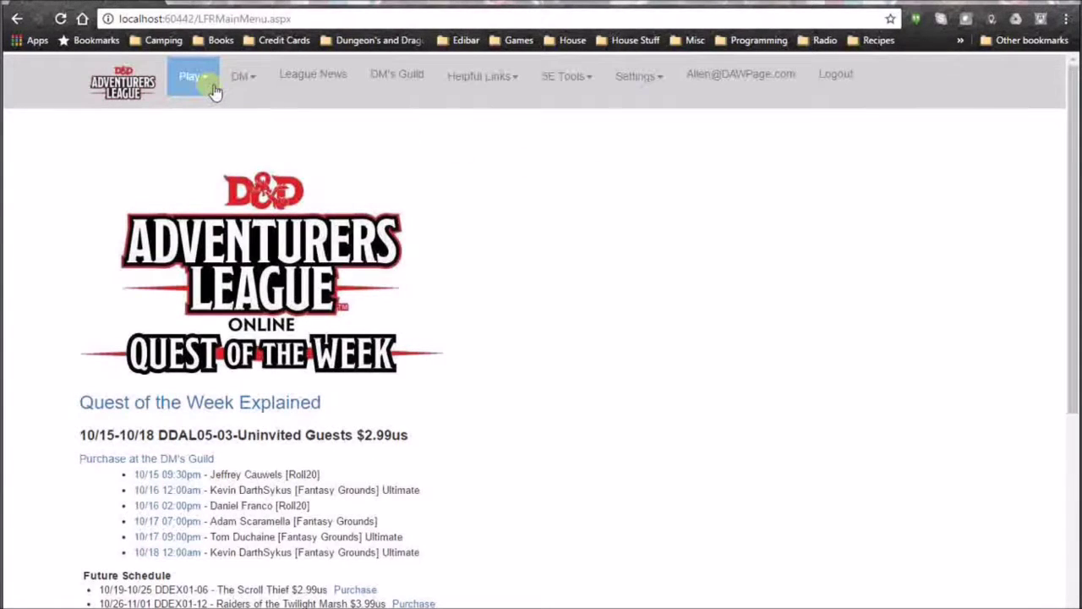
click(214, 92)
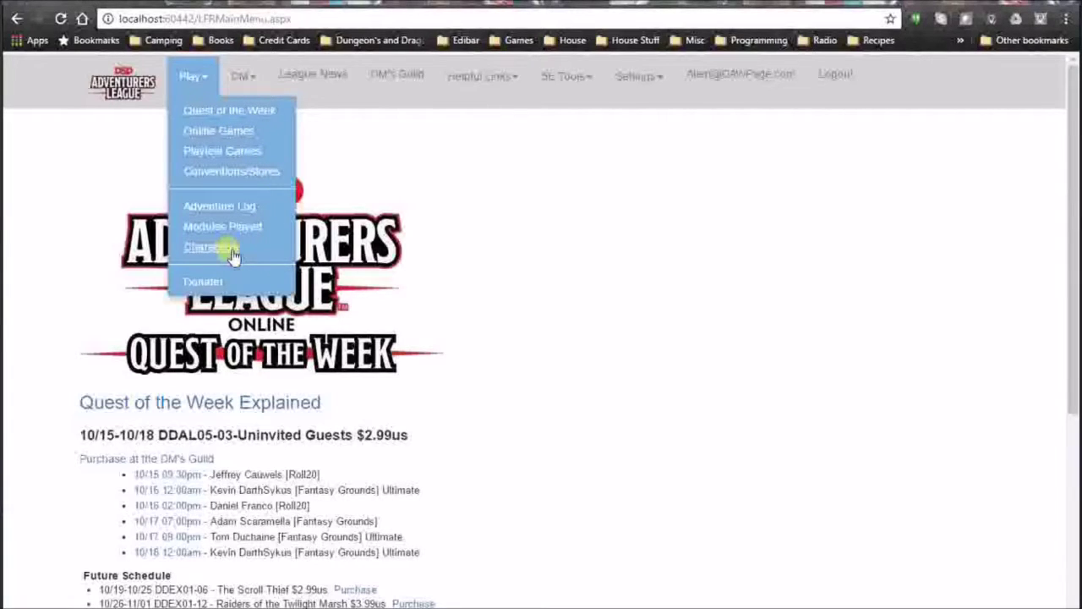
Start a new adventure log entry for DDEX02-11 Oubliette of Fort Iron.
click(220, 208)
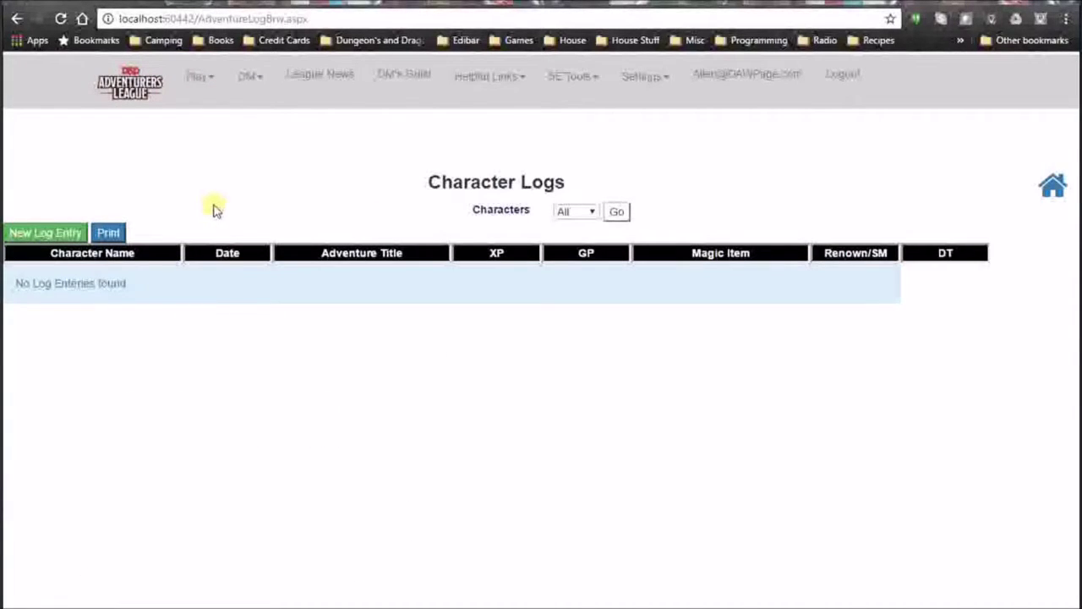
click(70, 236)
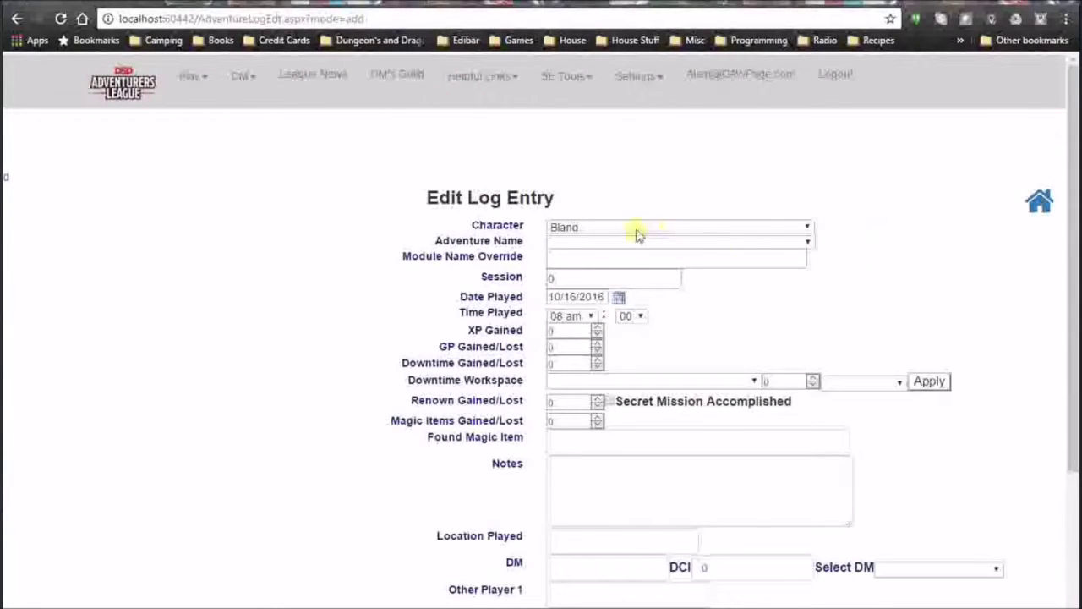
click(809, 243)
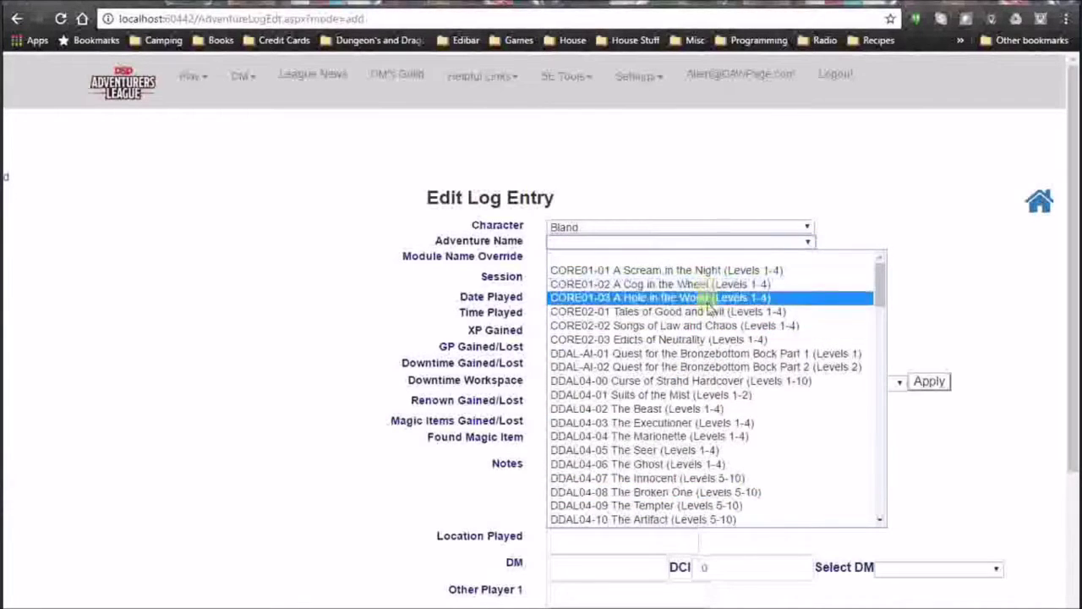
scroll(702, 444, down, 10)
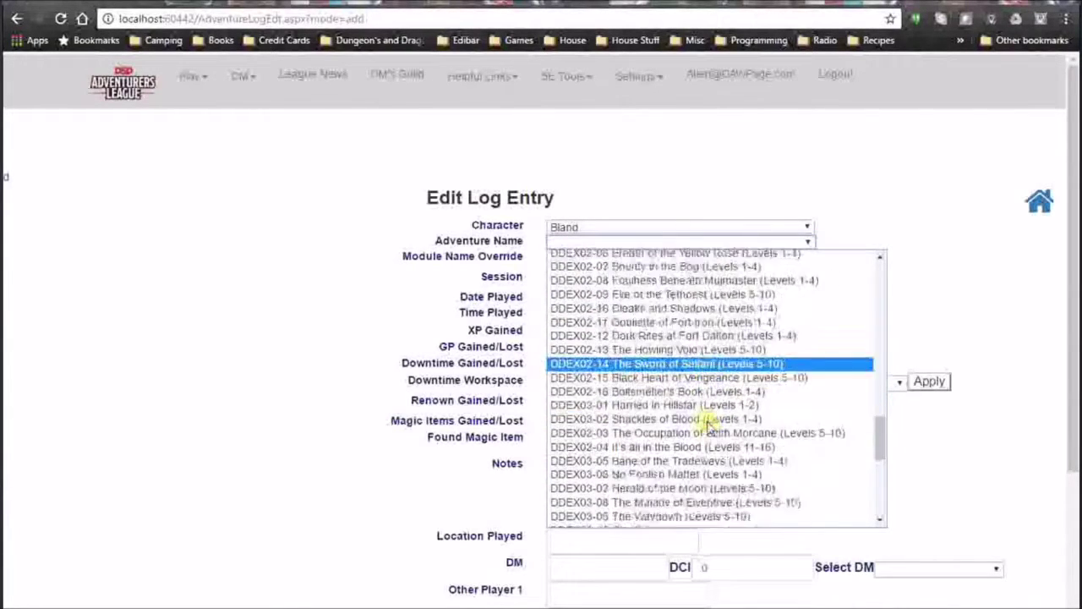
scroll(701, 406, down, 5)
scroll(685, 351, up, 5)
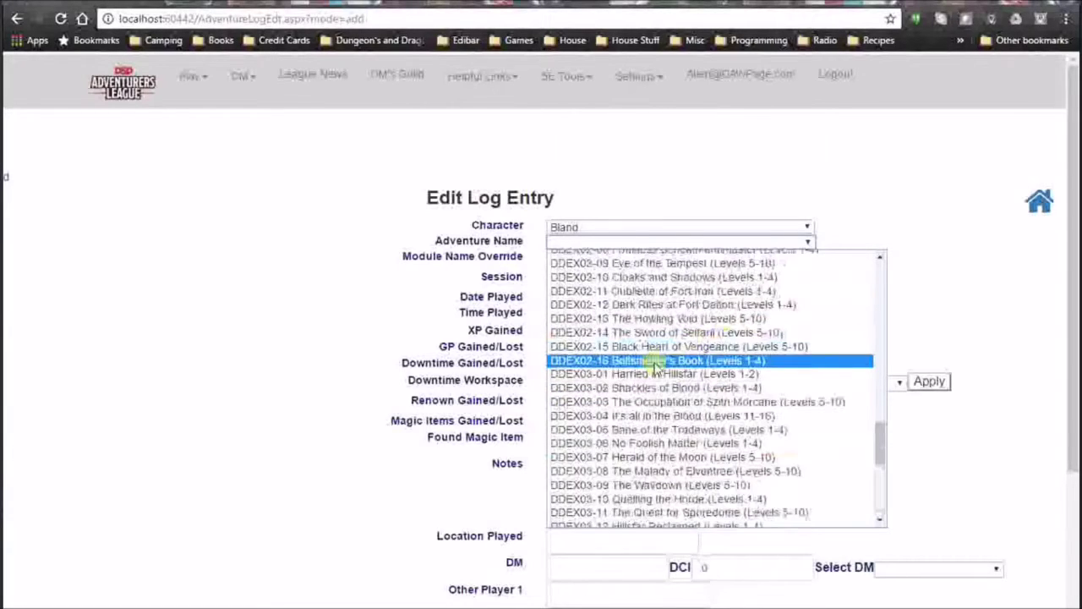
click(655, 290)
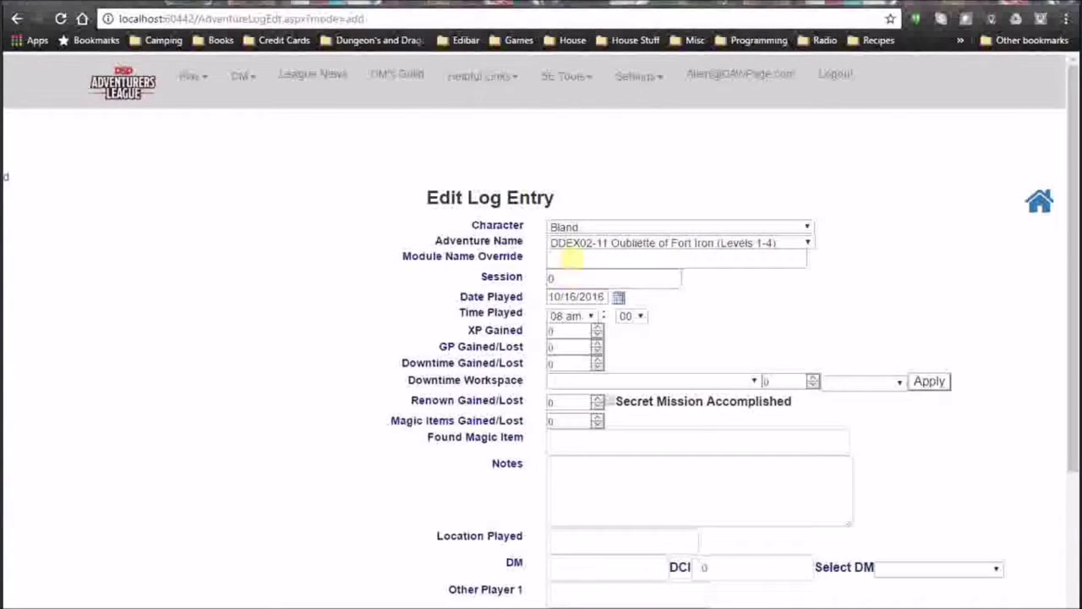
Set the date played to 9/16/2016 from the calendar.
click(572, 259)
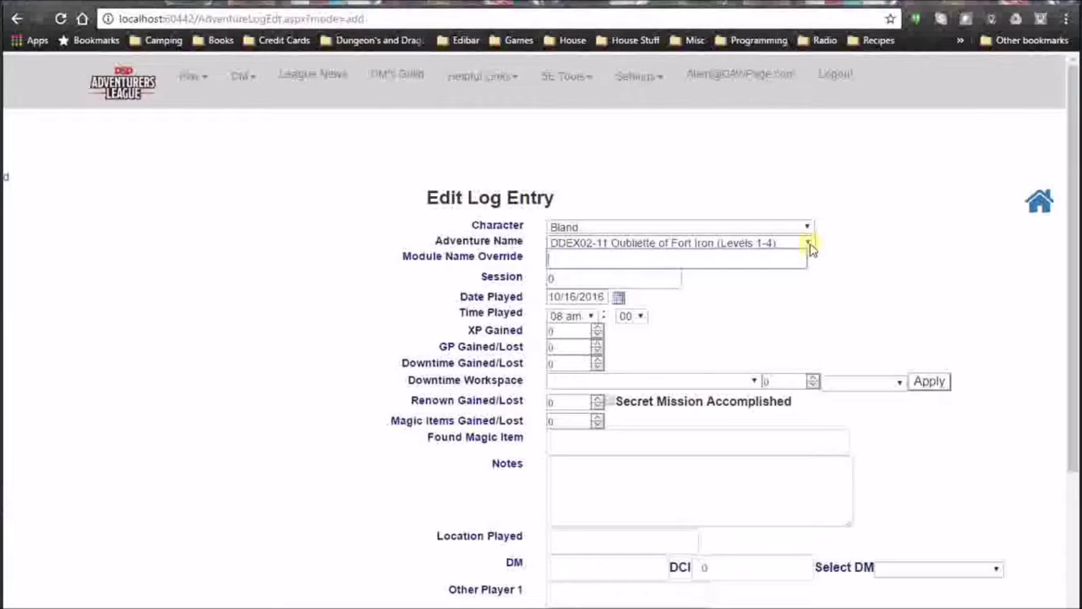
click(565, 278)
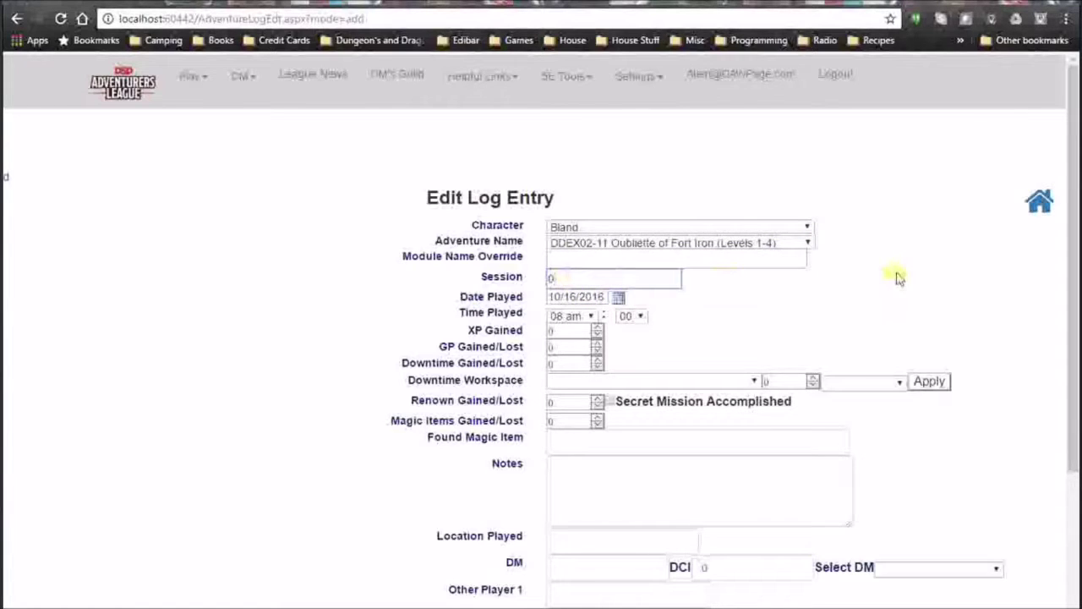
scroll(892, 281, down, 1)
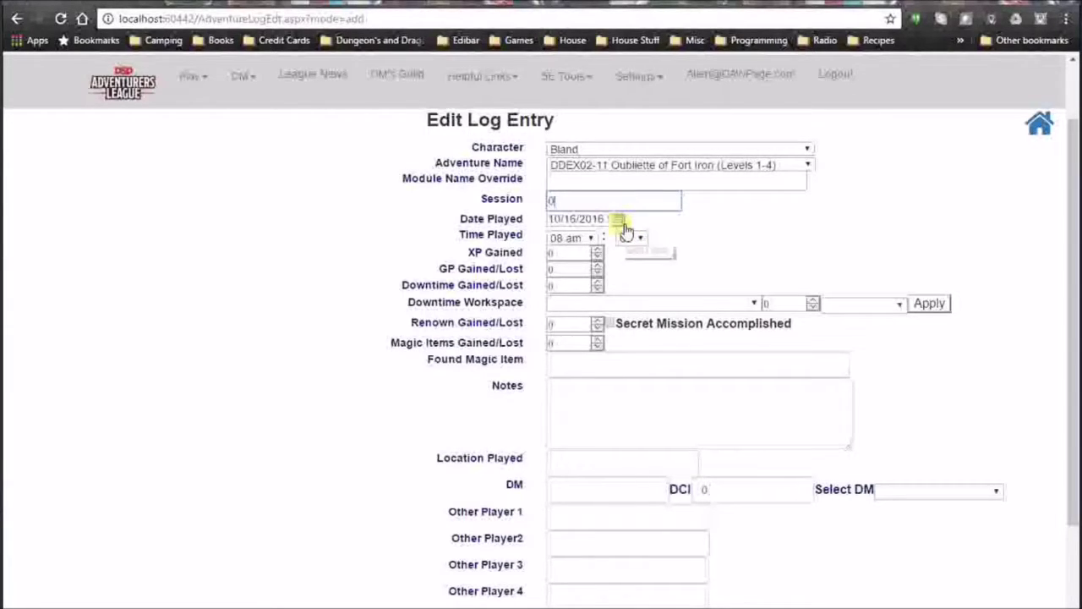
click(619, 221)
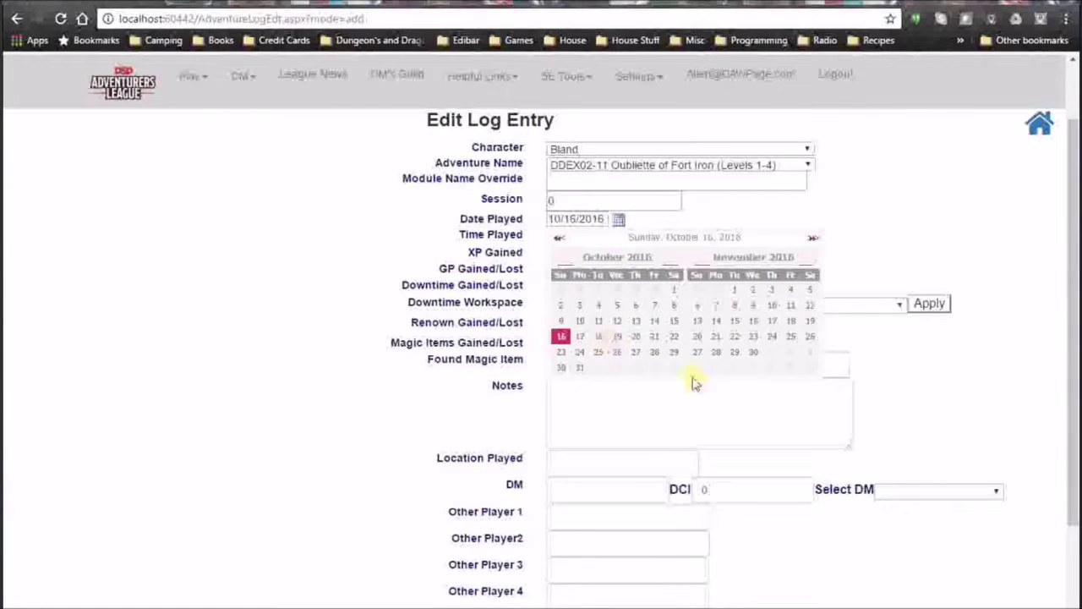
click(560, 239)
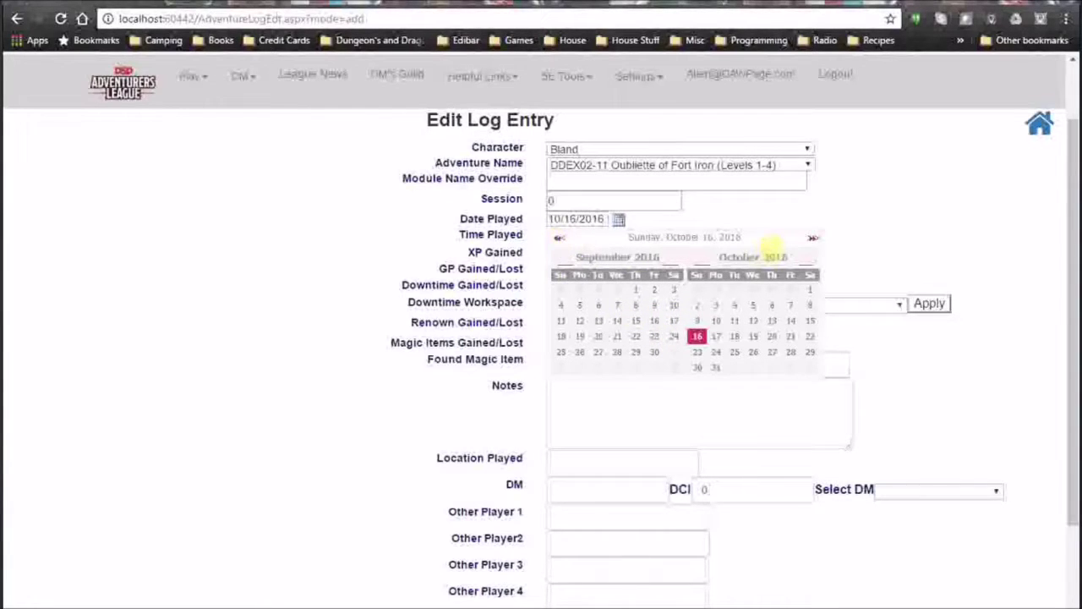
click(656, 324)
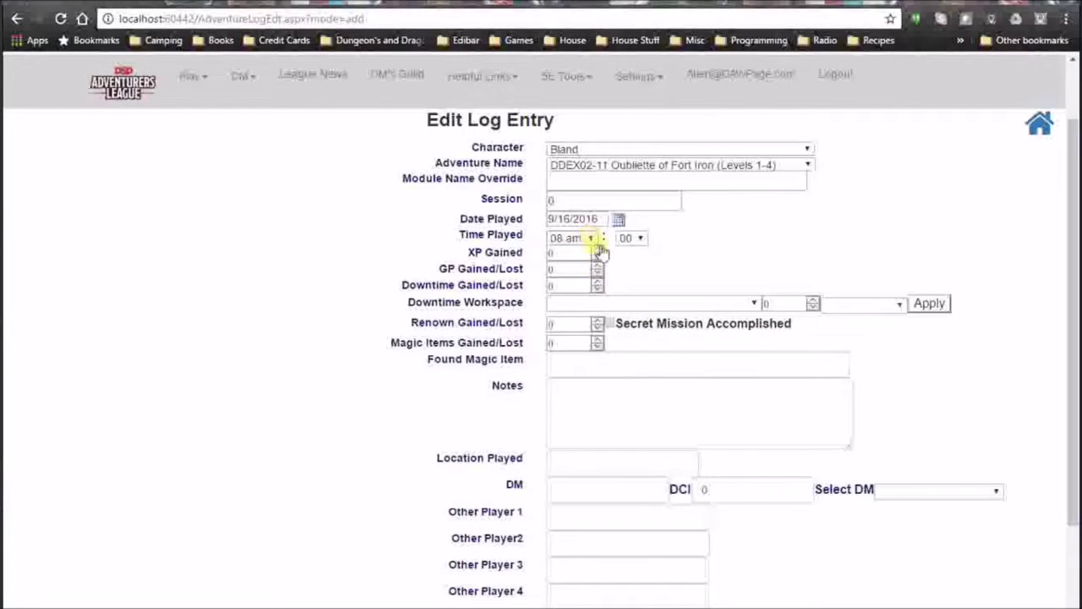
Enter 500 XP, keep 100 GP, add 10 downtime days and raise renown to 1.
double_click(549, 254)
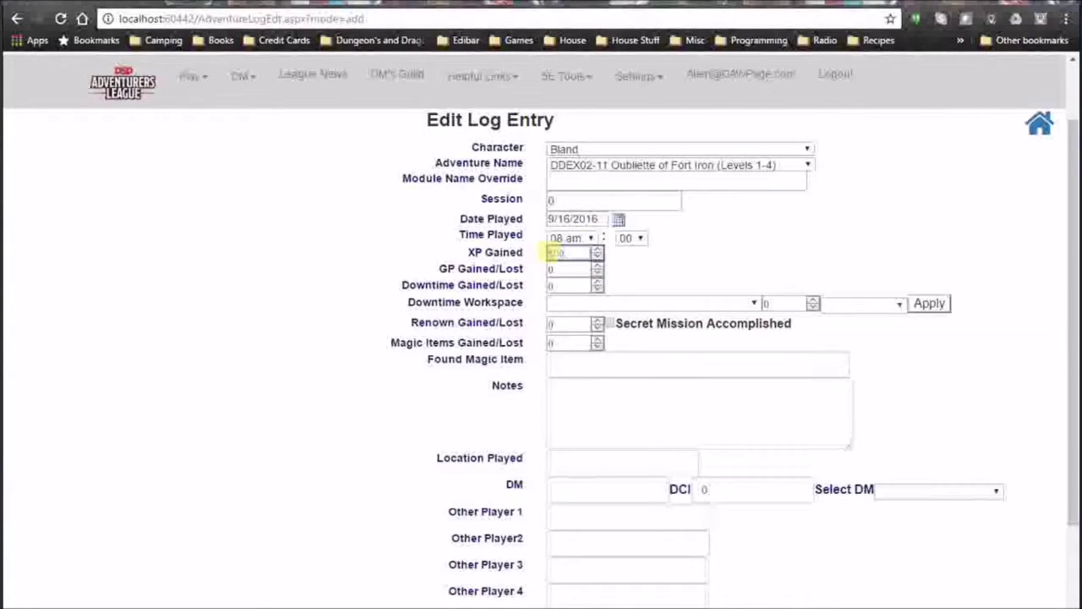
text(500)
key(Tab)
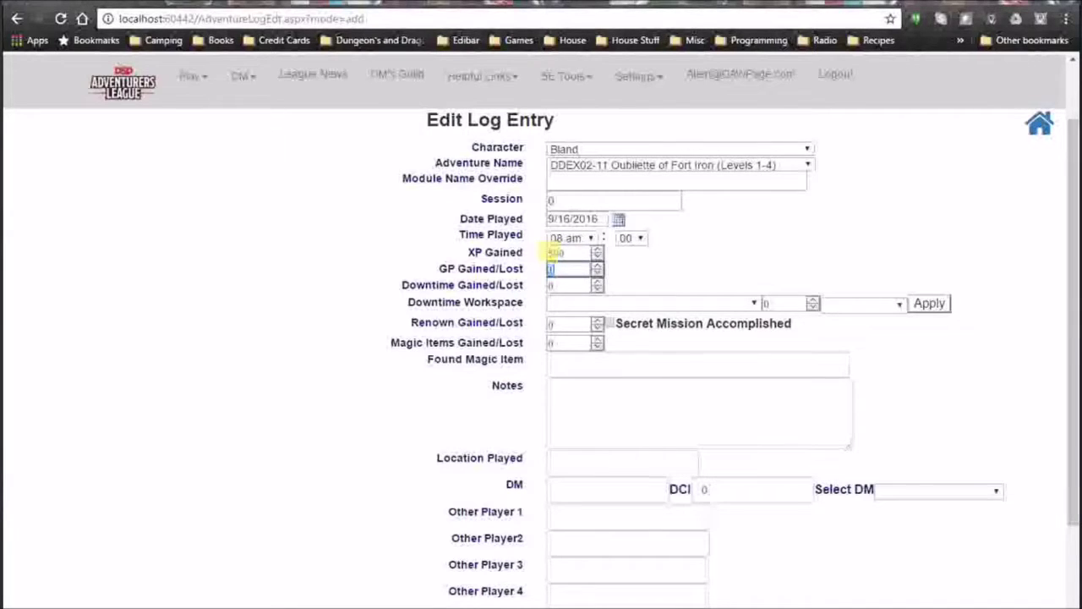
key(Tab)
text(10)
key(Tab)
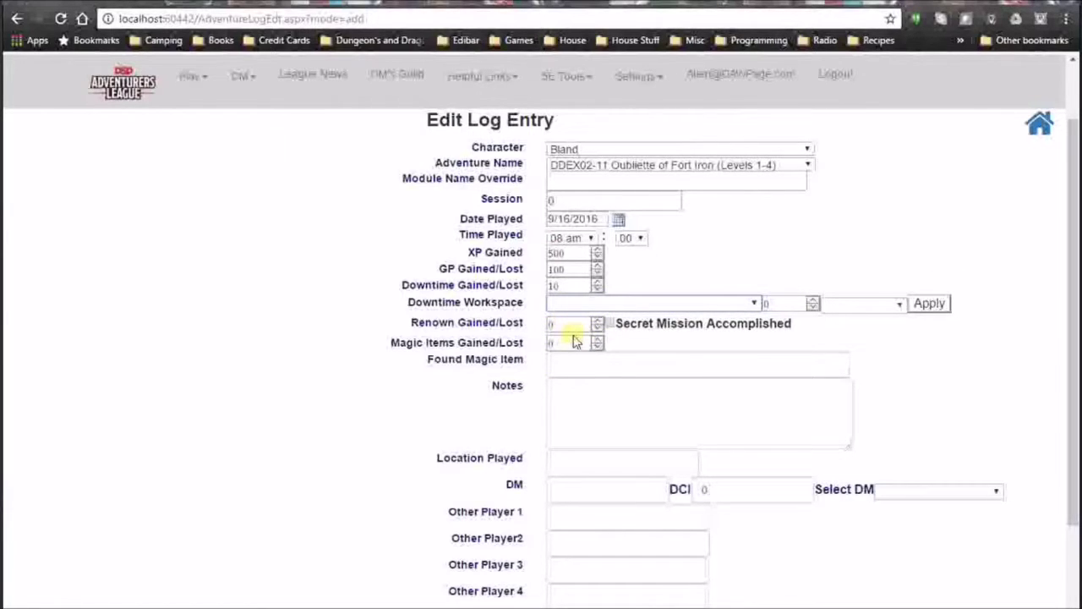
click(597, 321)
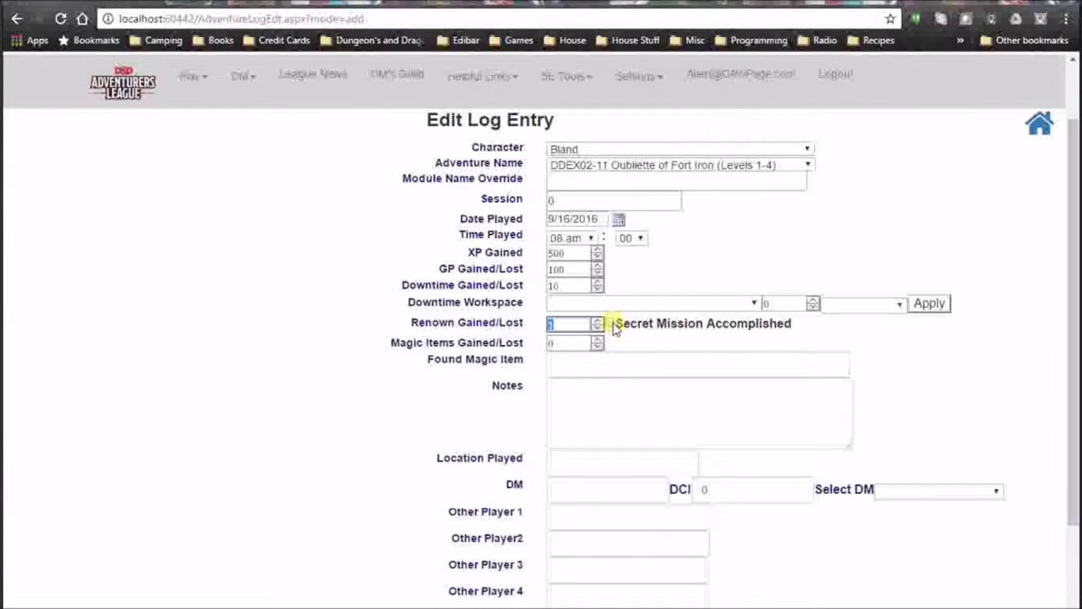
Move past the magic item, notes and location played fields unchanged.
click(564, 342)
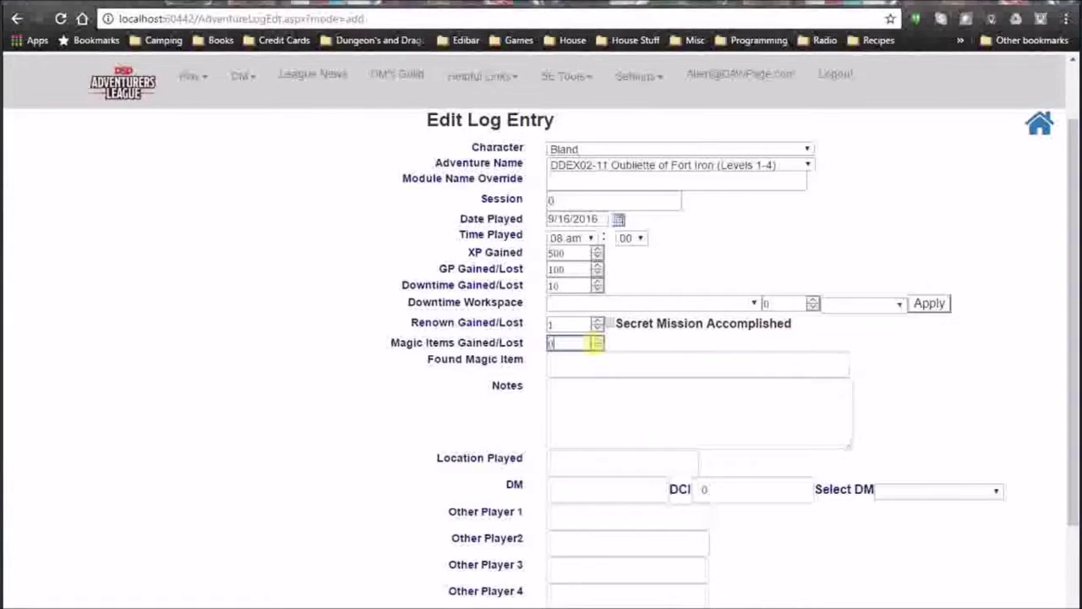
click(582, 365)
click(595, 391)
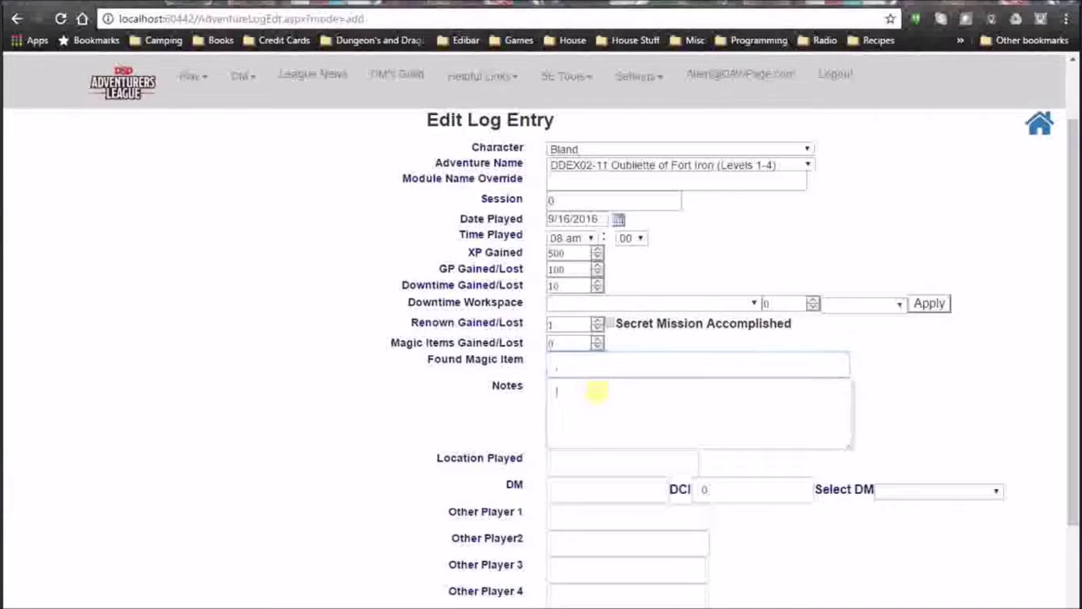
scroll(643, 397, down, 3)
click(571, 329)
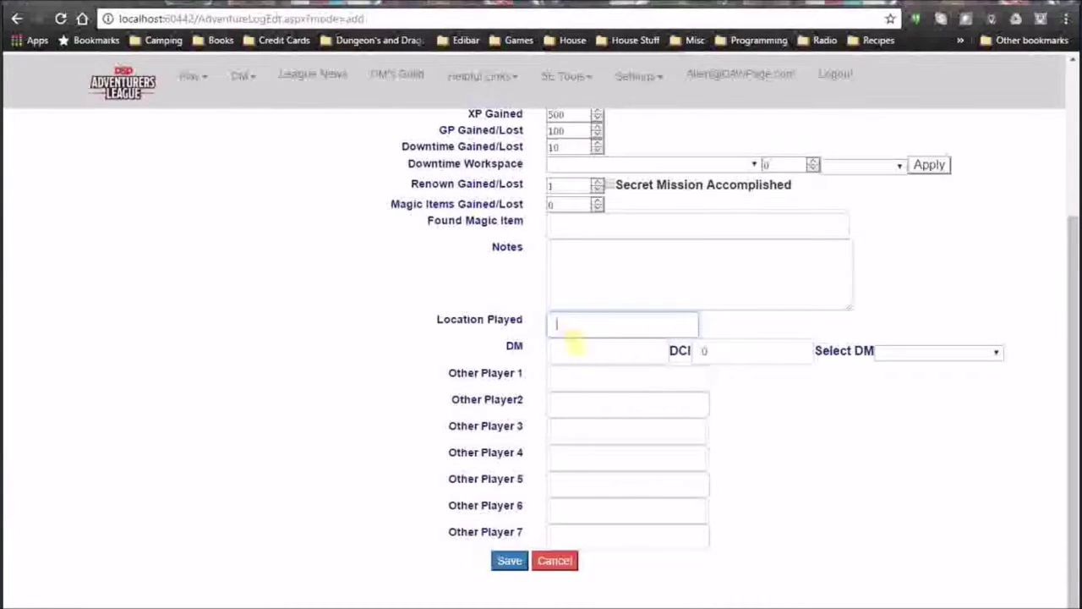
Pick the DM from the list to fill name and DCI, then save the Oubliette entry.
click(595, 359)
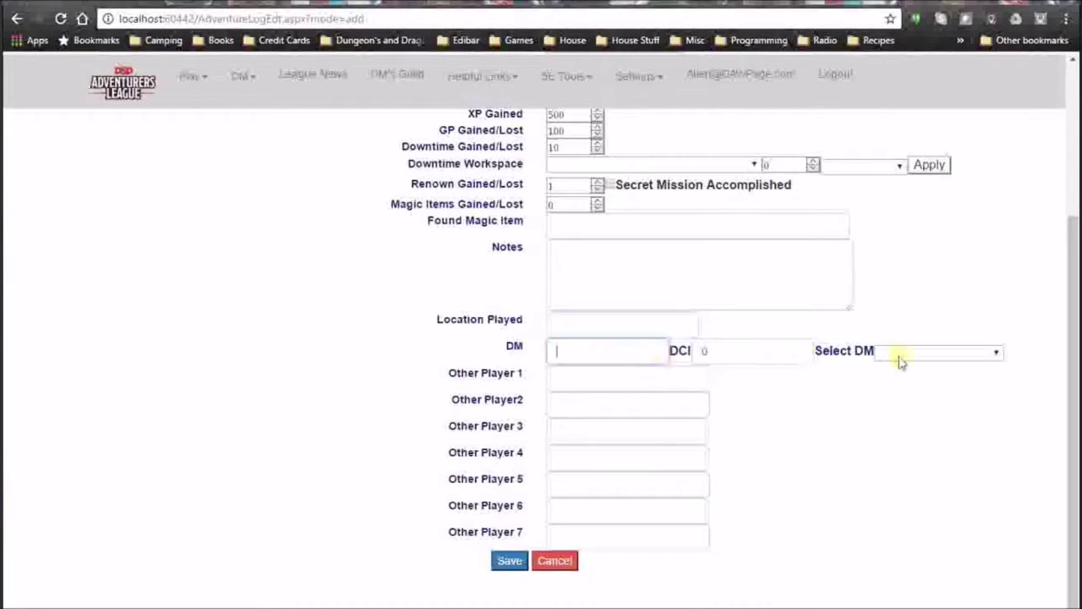
click(996, 353)
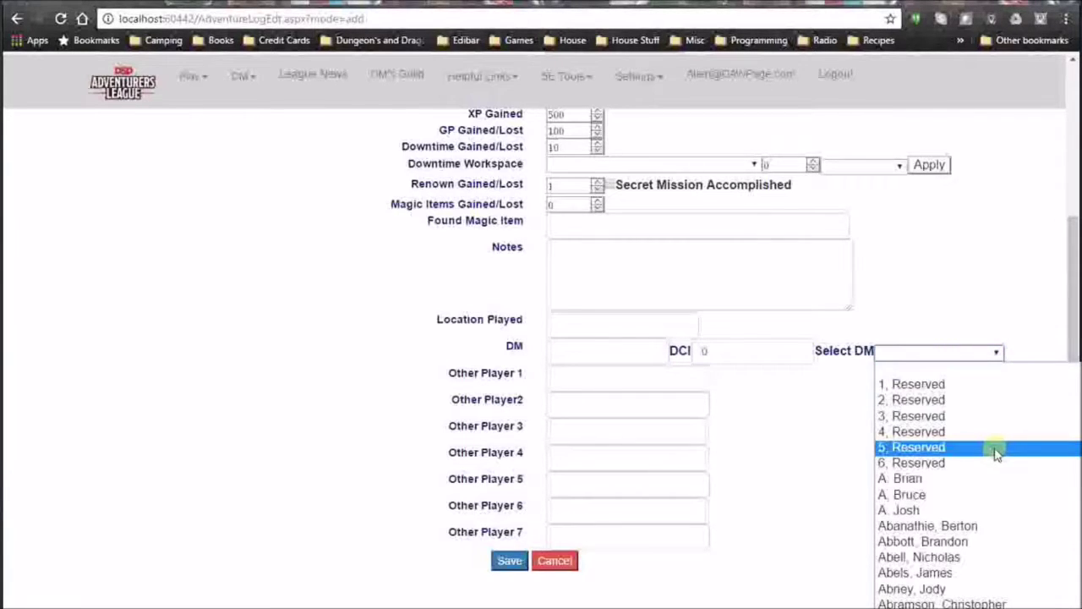
scroll(997, 452, down, 15)
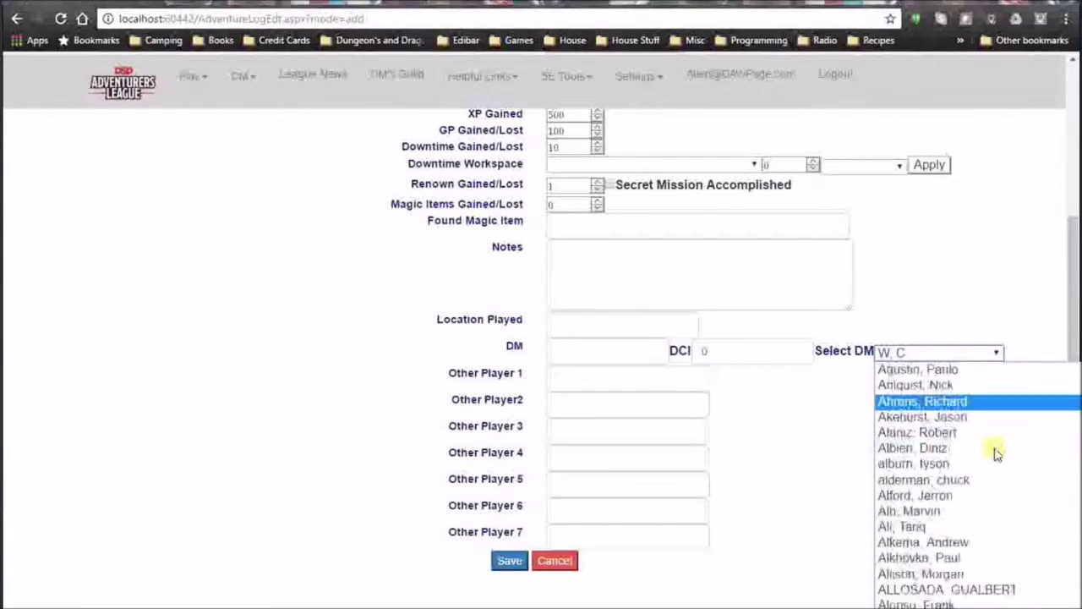
scroll(1021, 465, down, 20)
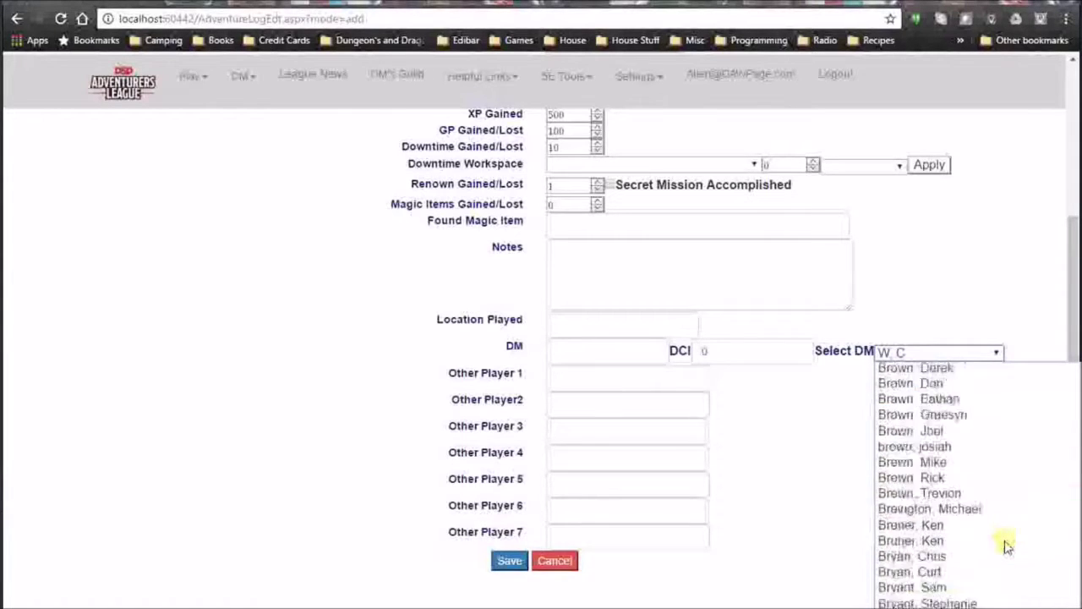
scroll(998, 552, down, 20)
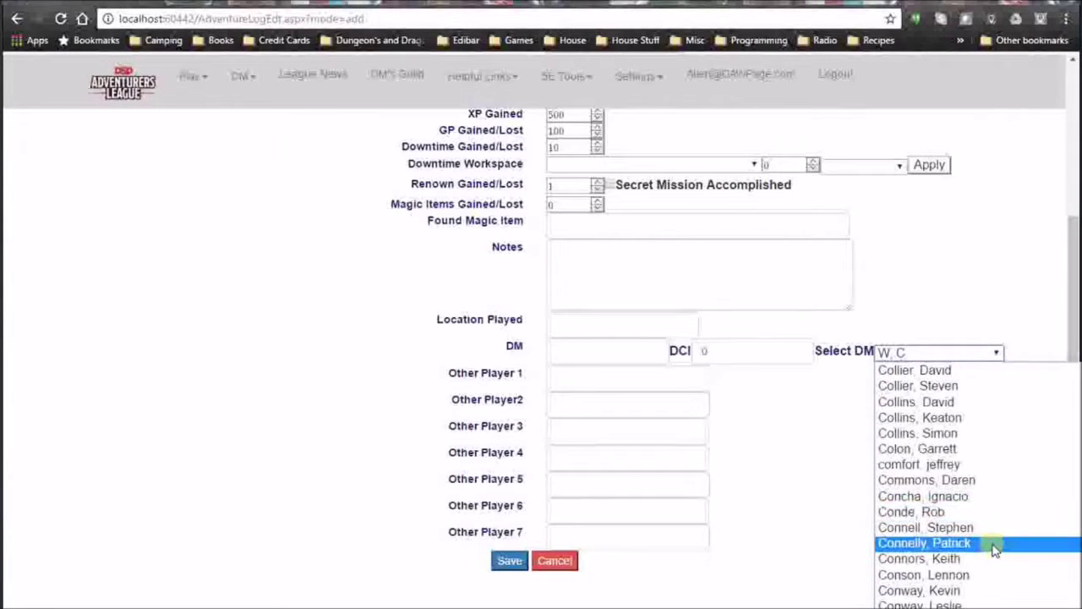
click(975, 559)
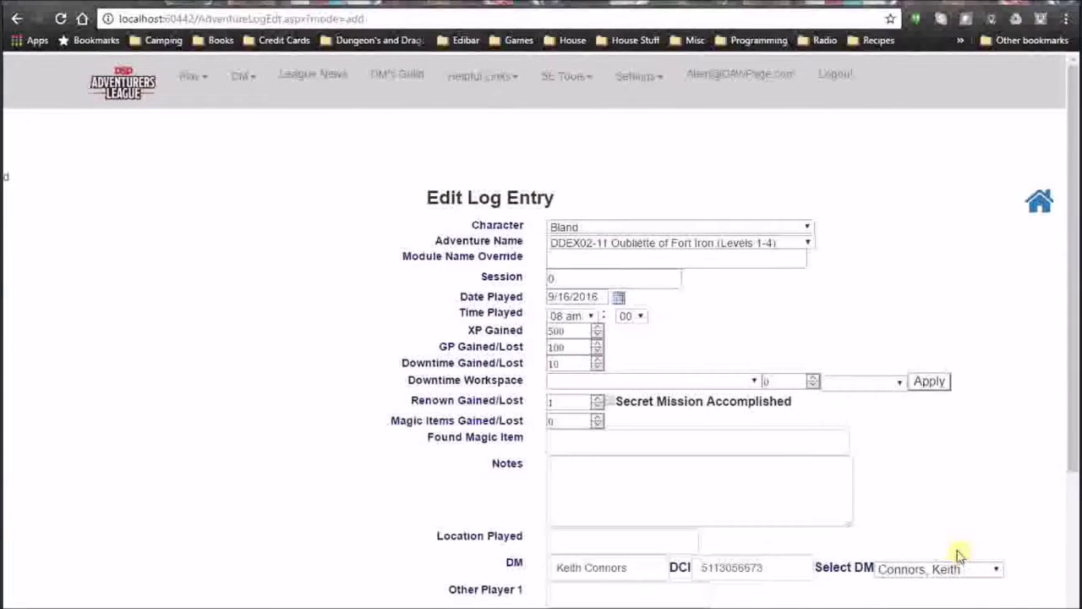
scroll(887, 499, down, 3)
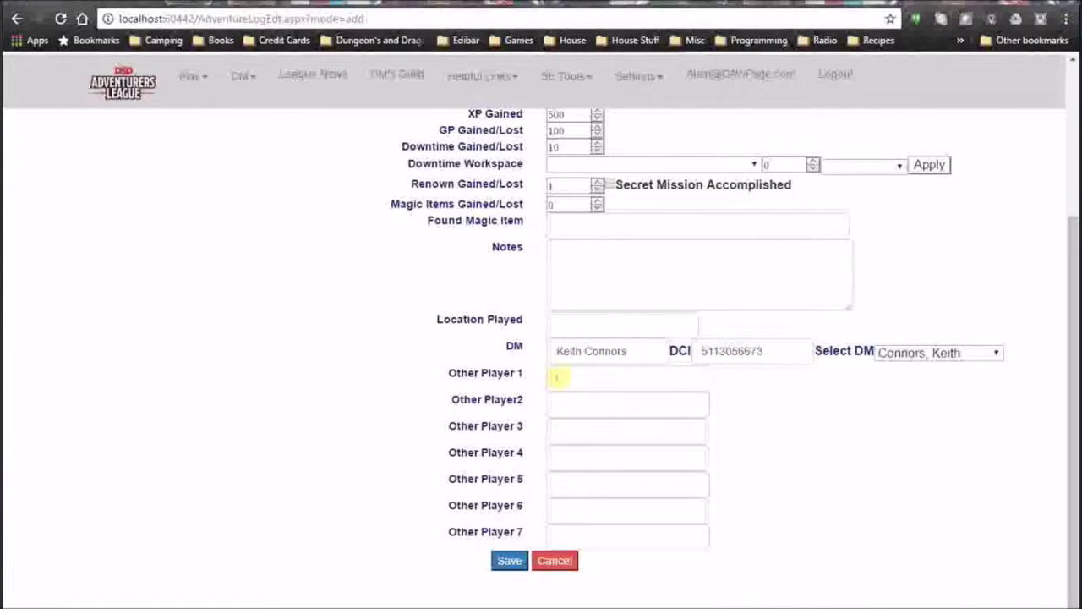
click(565, 406)
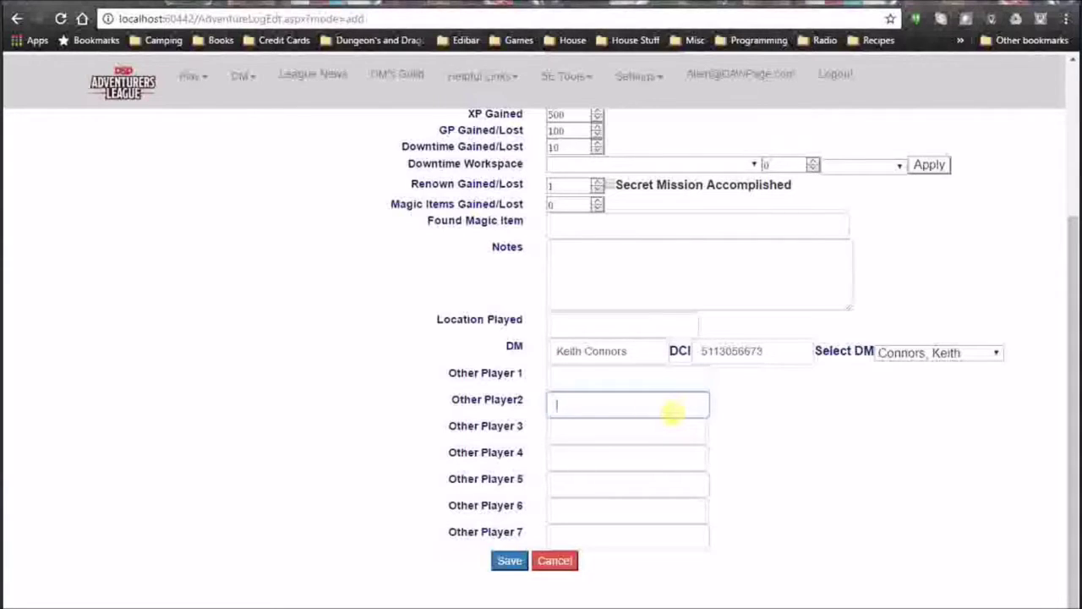
click(505, 568)
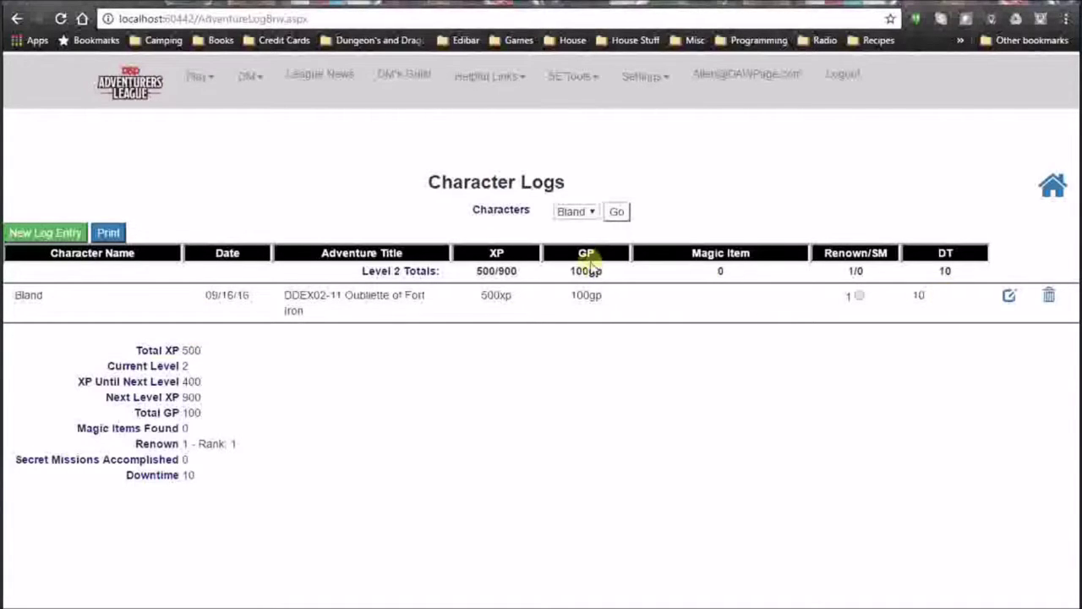
Switch the character filter to All and back to Bland to show his totals.
click(585, 212)
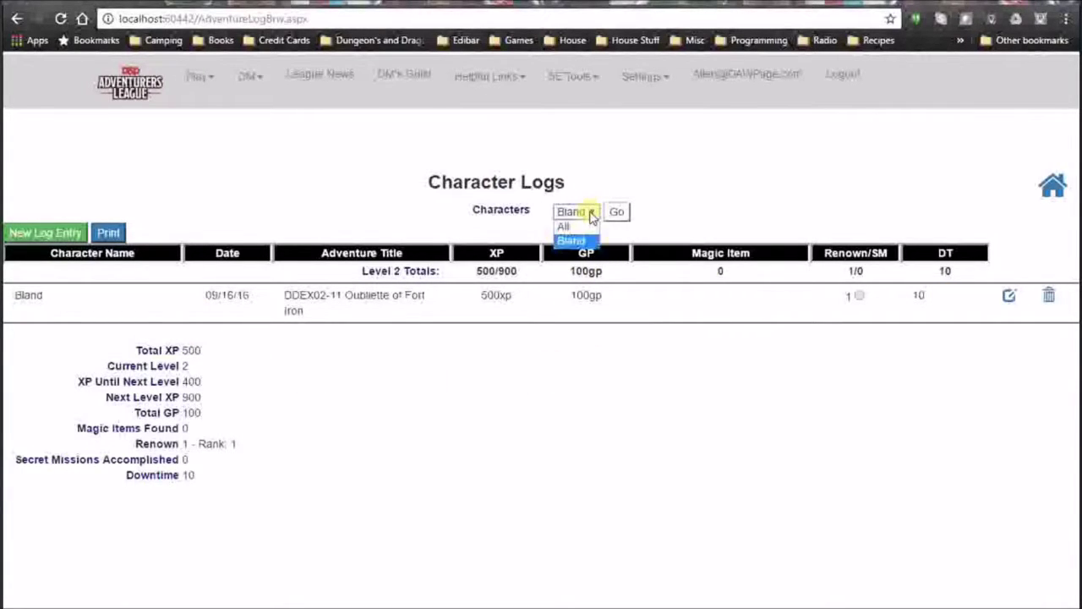
click(582, 227)
click(592, 215)
click(575, 241)
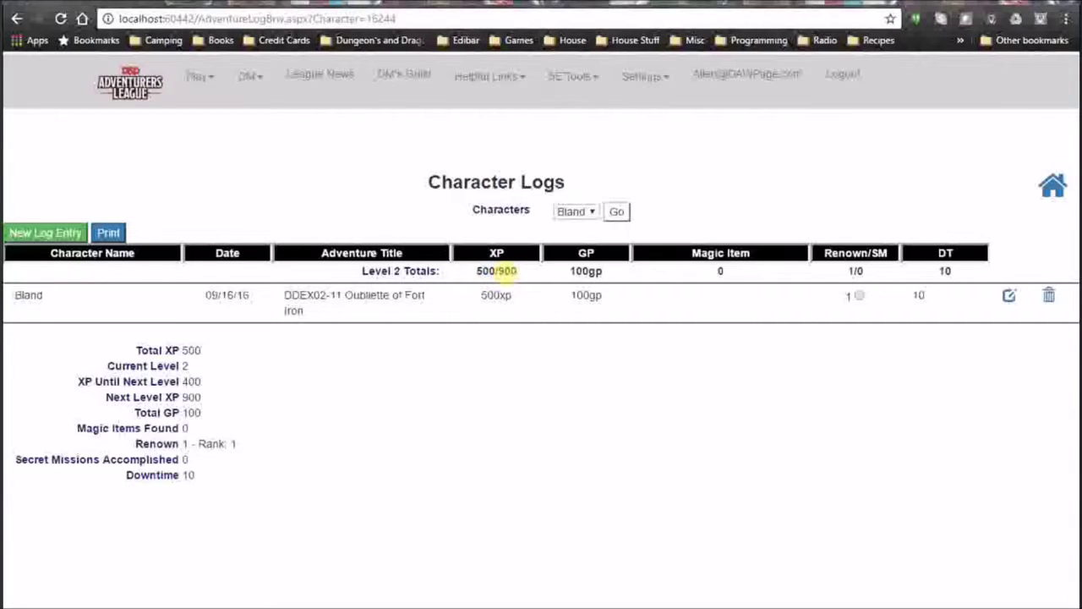
Check Bland's 100 gp, secret mission and renown/downtime totals, then start a new entry.
drag(568, 275, 617, 273)
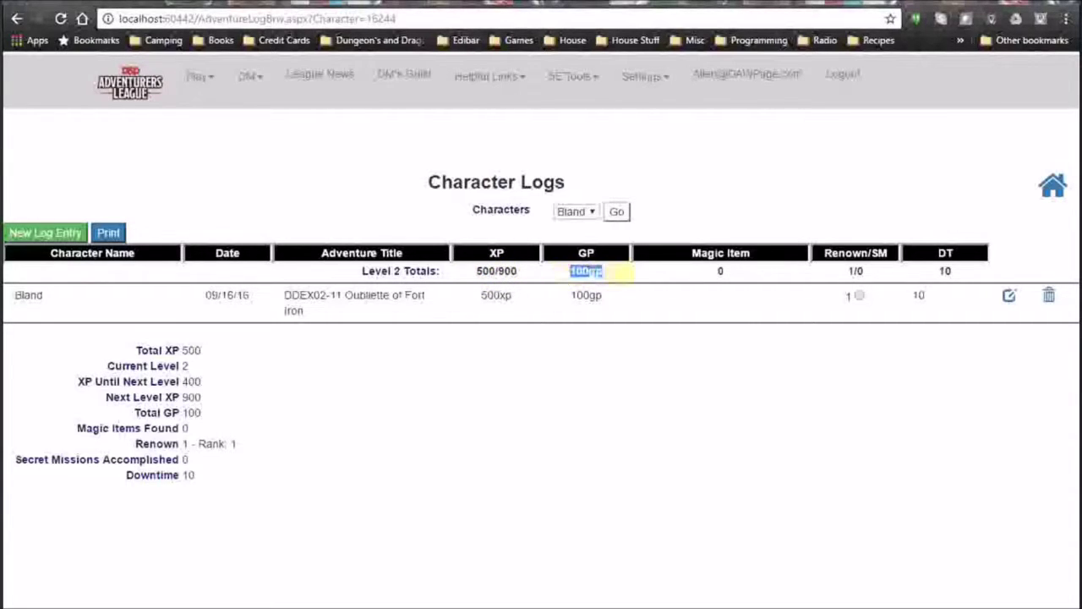
click(720, 271)
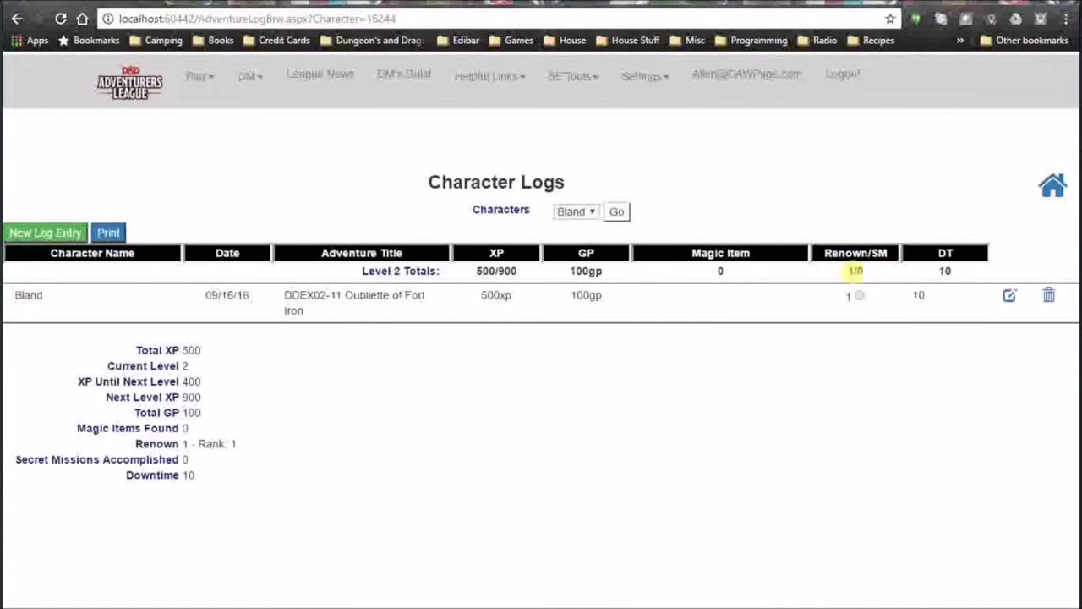
double_click(860, 271)
drag(135, 443, 272, 445)
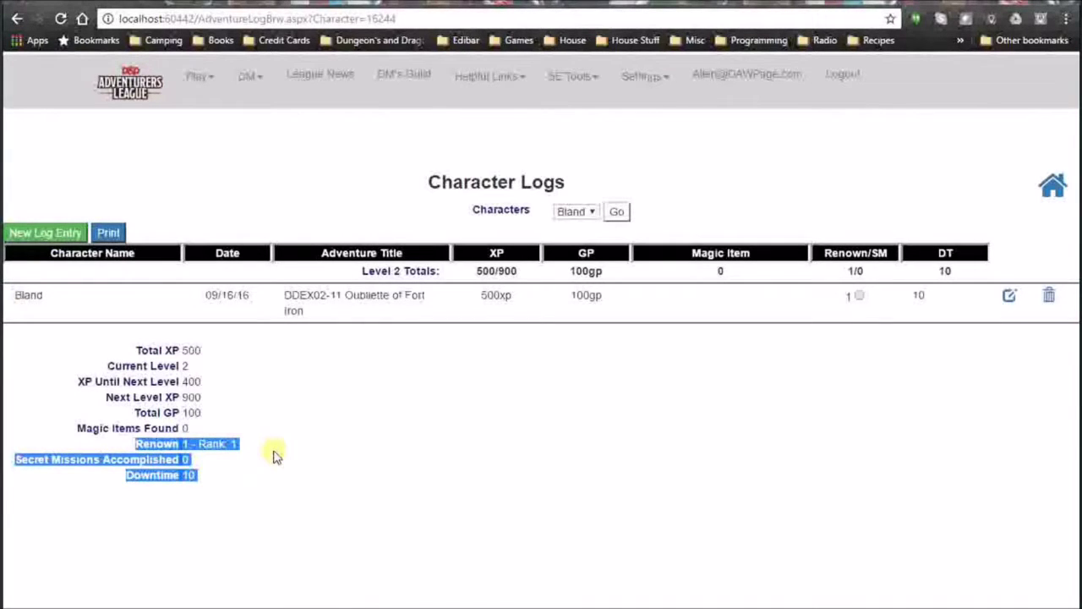
click(273, 455)
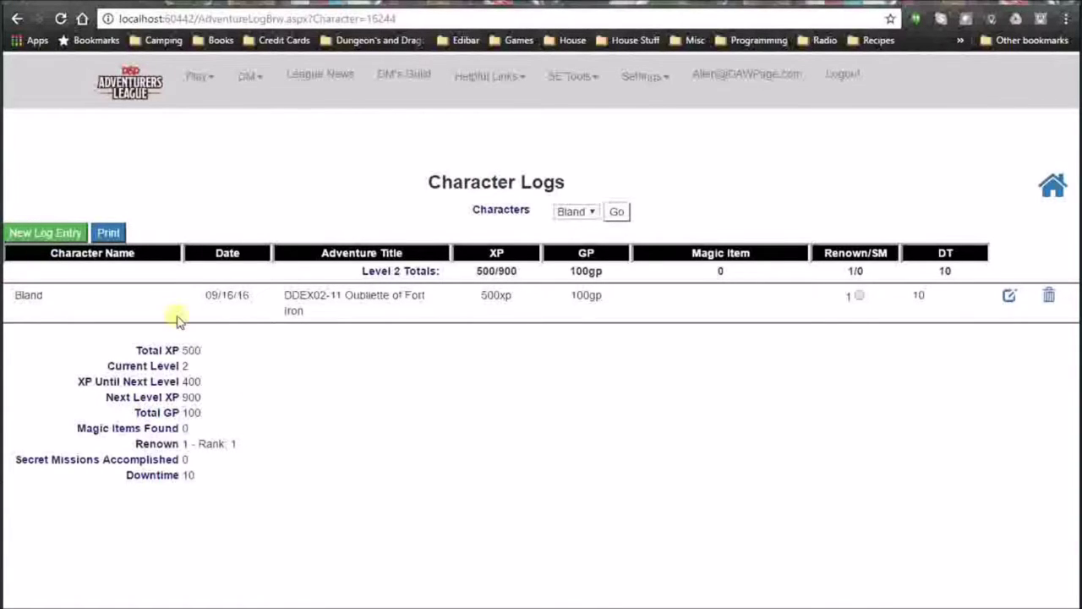
click(59, 236)
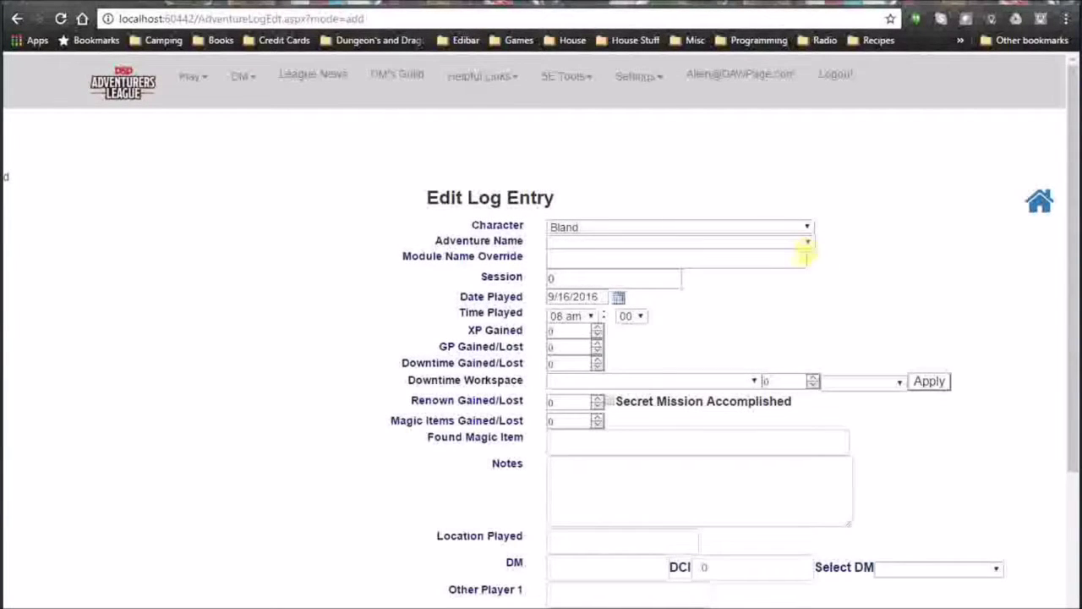
Choose DDEX02-15 Black Heart of Vengeance as the adventure.
click(808, 242)
scroll(700, 409, down, 10)
scroll(701, 409, down, 8)
scroll(674, 381, up, 6)
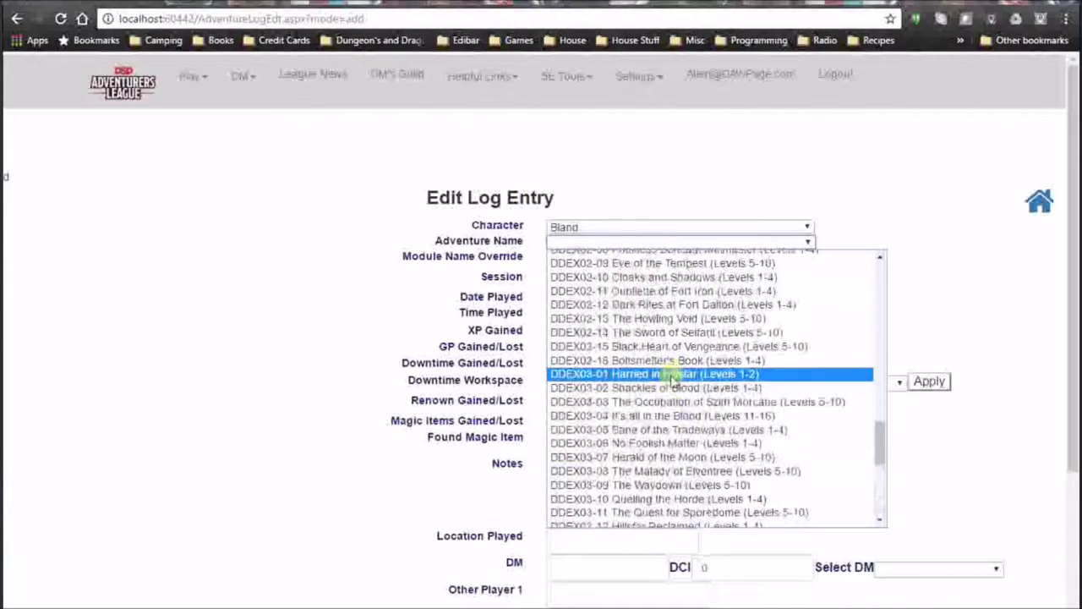
click(649, 346)
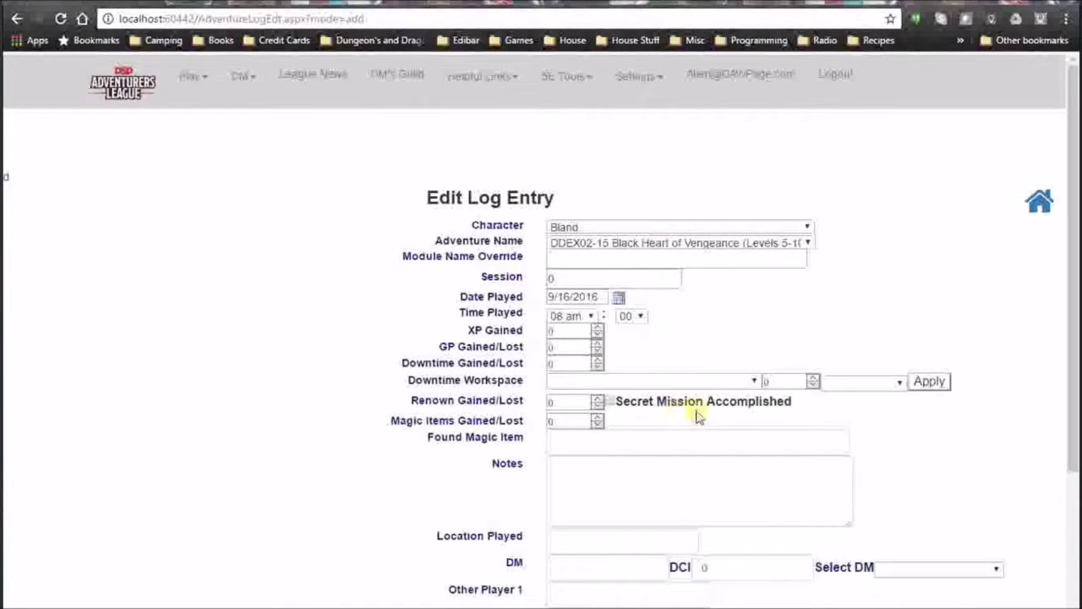
Enter 400 XP, 10 GP and 10 downtime days.
click(572, 330)
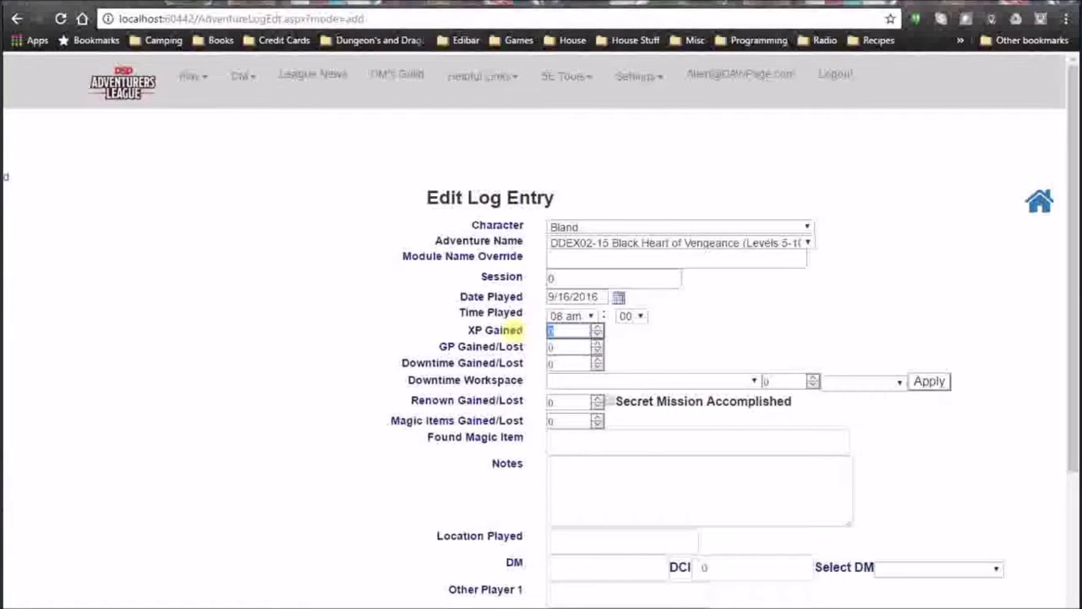
text(400)
key(Tab)
text(10)
key(Tab)
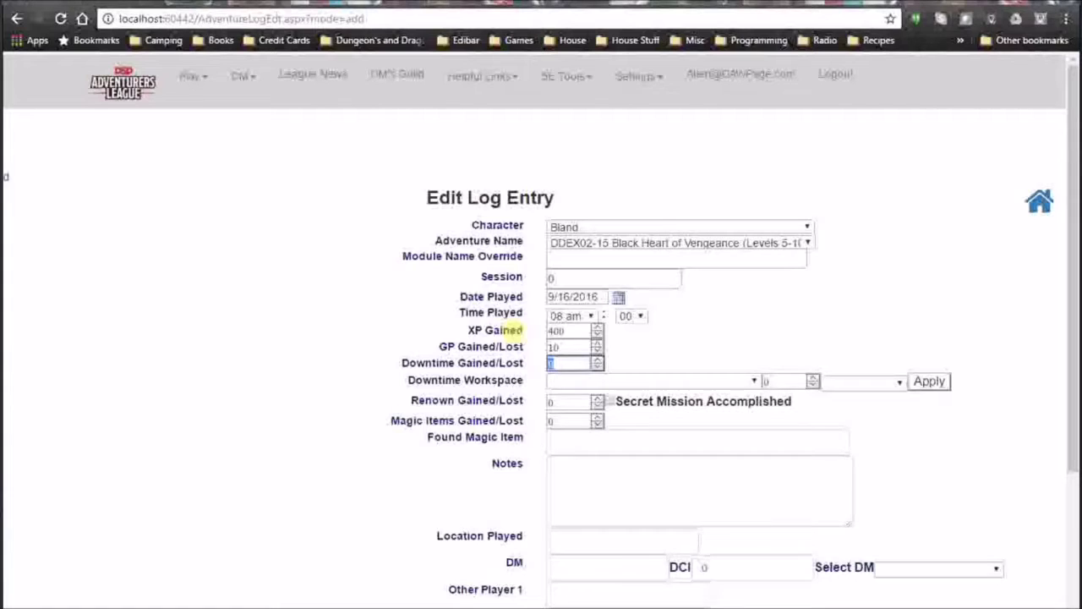
text(10)
key(Tab)
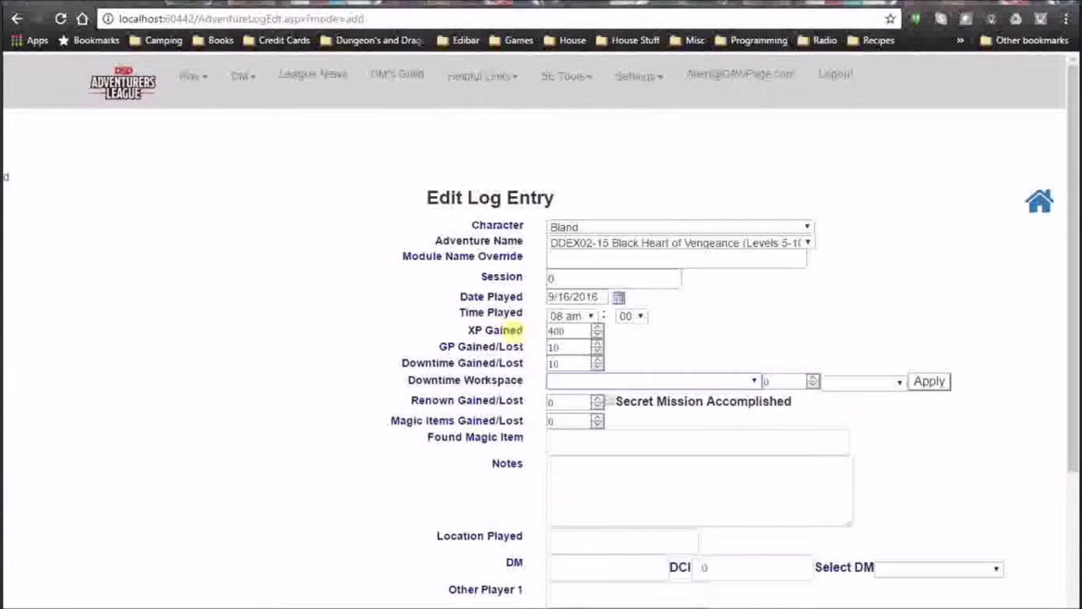
scroll(768, 489, down, 2)
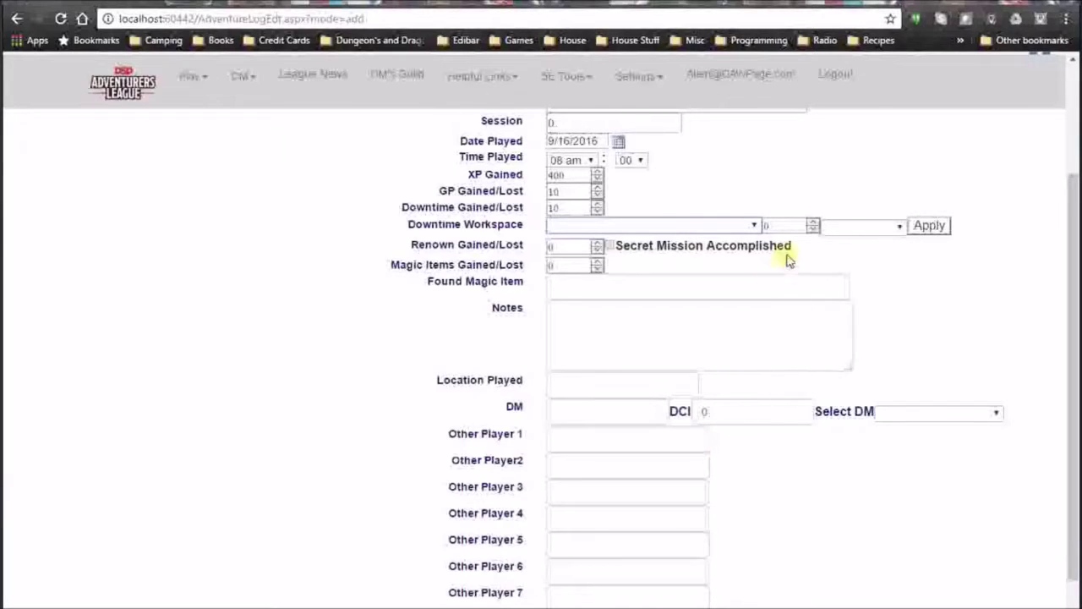
Apply 5 Crafting downtime days, leaving GP and downtime at 5 with a crafting note.
click(753, 227)
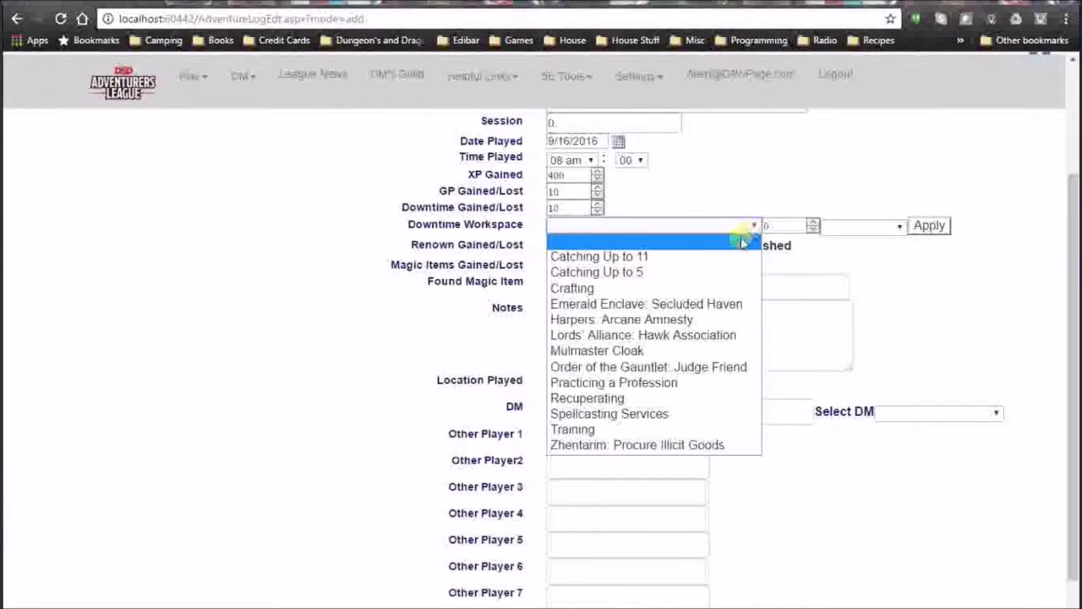
click(634, 273)
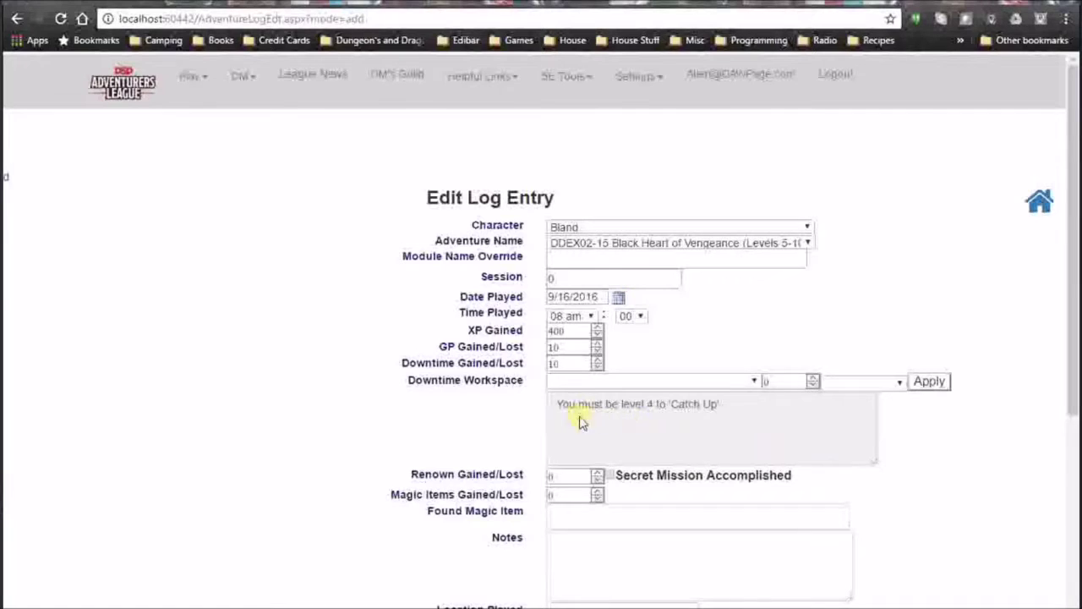
click(754, 383)
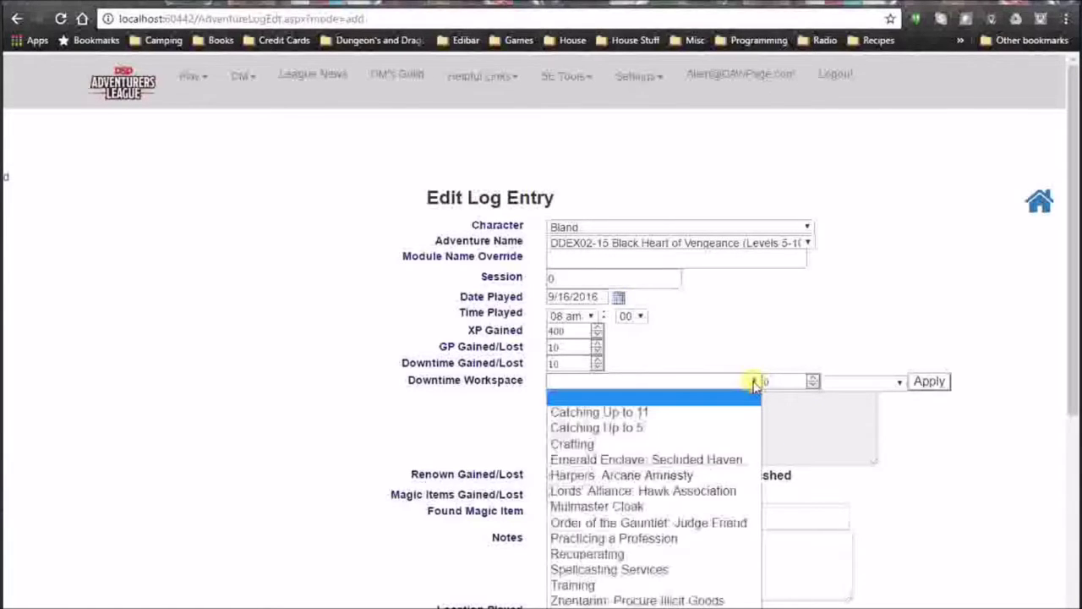
click(612, 446)
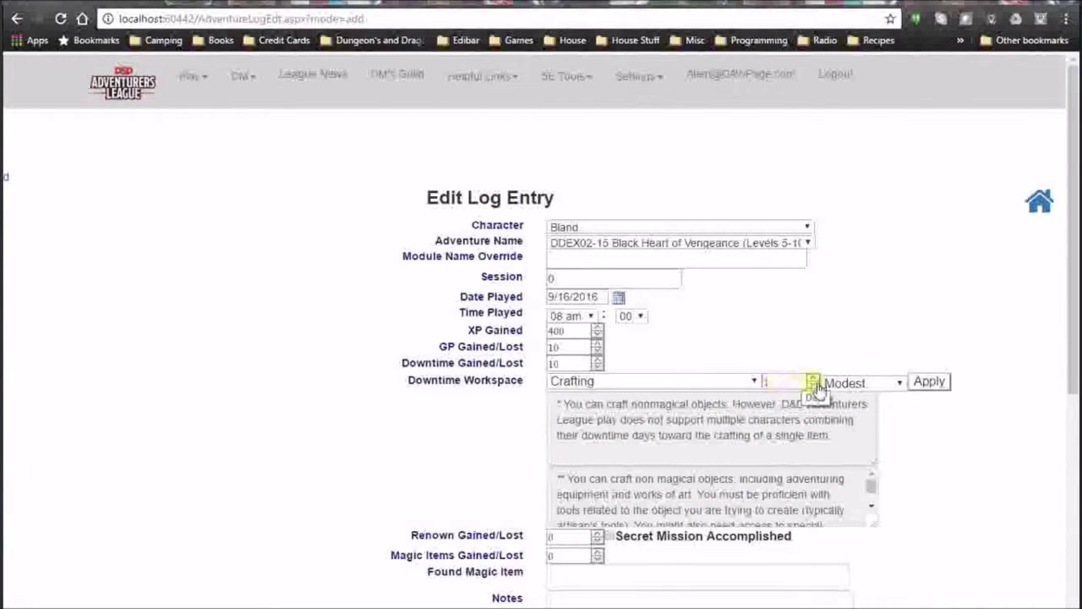
click(818, 379)
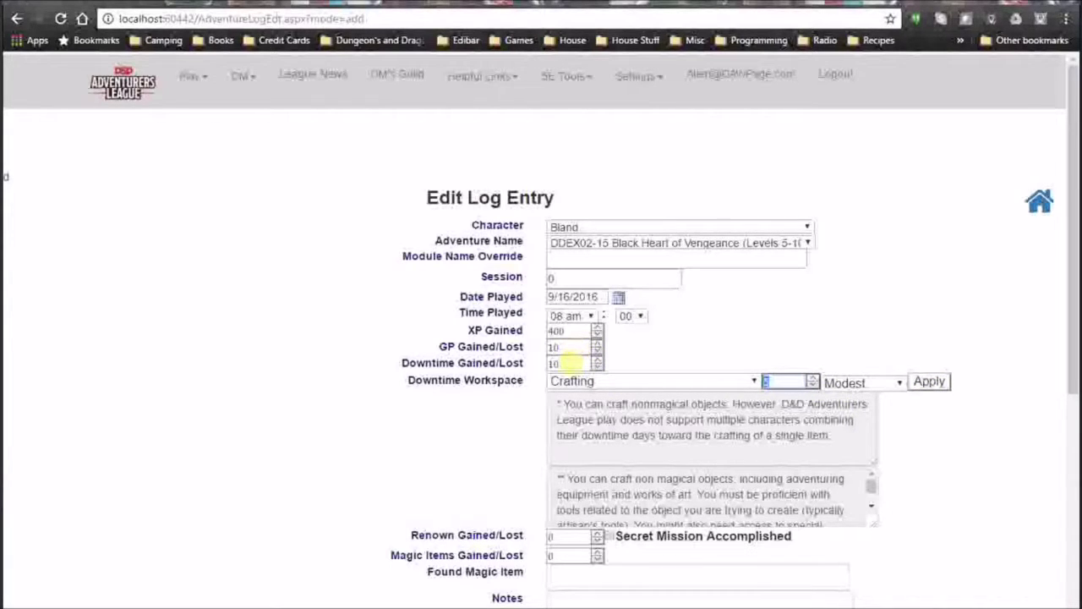
click(929, 383)
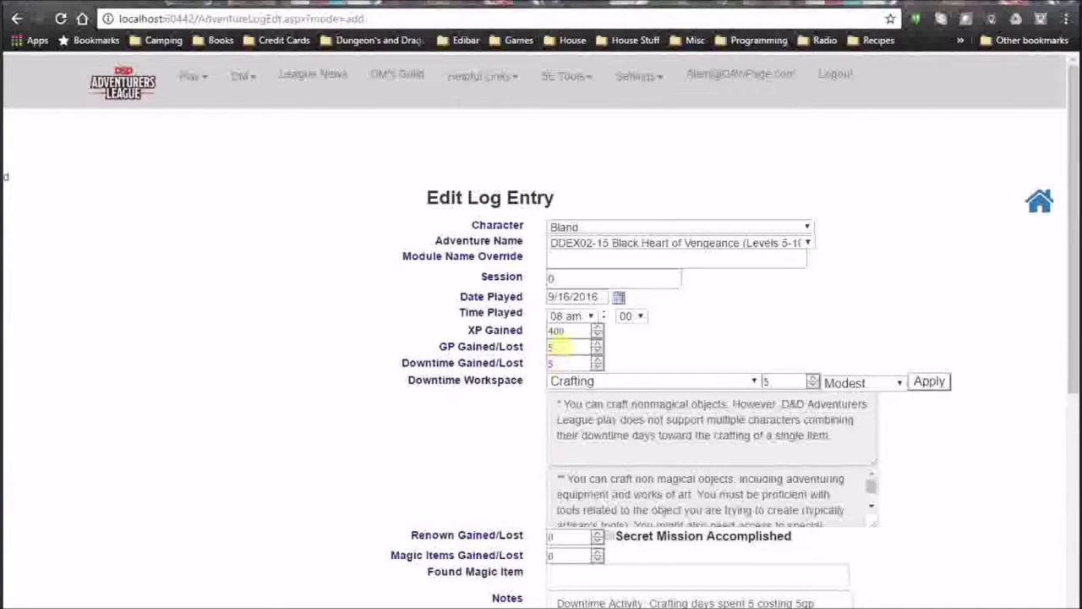
click(562, 347)
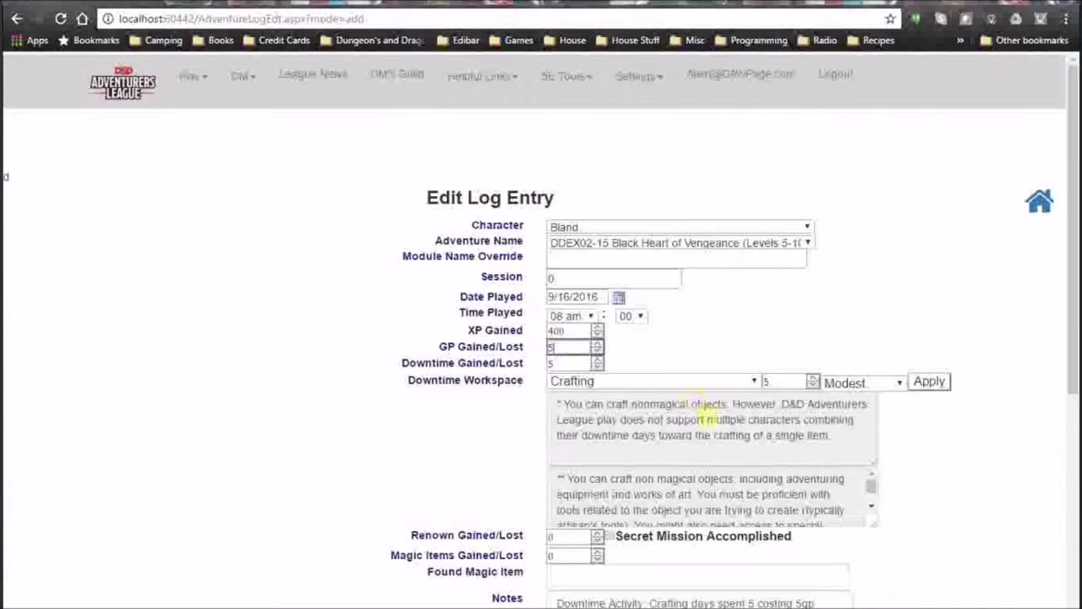
drag(1075, 362, 1043, 550)
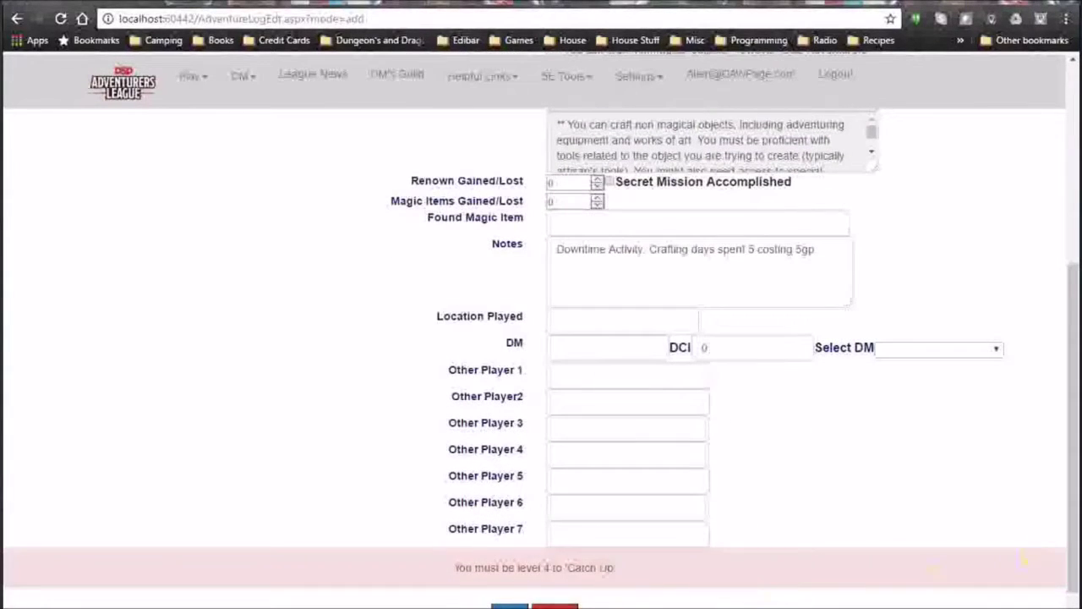
Save the Black Heart of Vengeance entry and go to Bland's Print Log page.
click(510, 605)
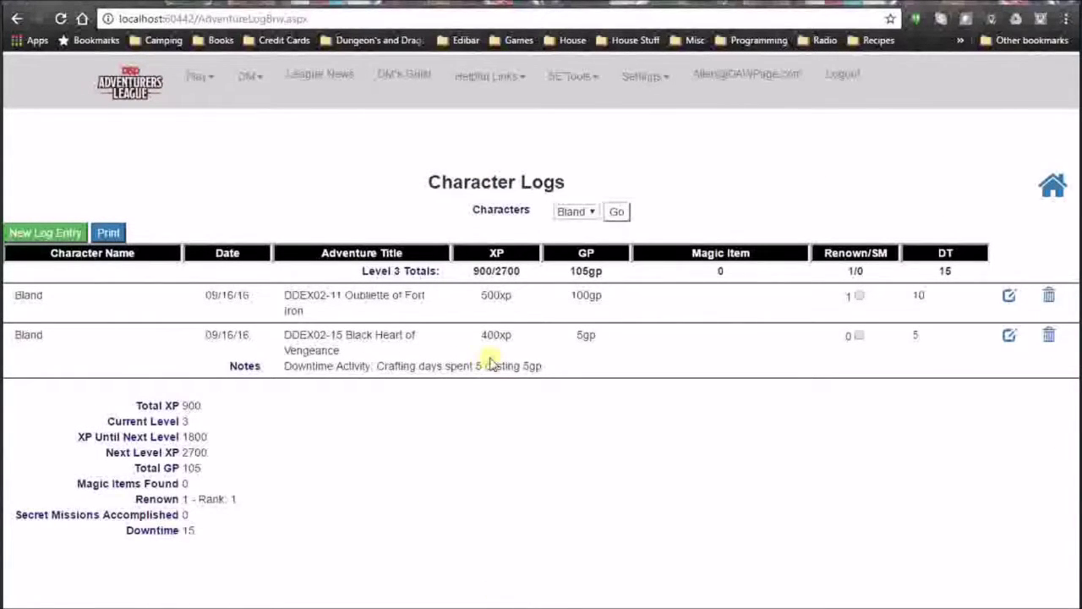
click(110, 234)
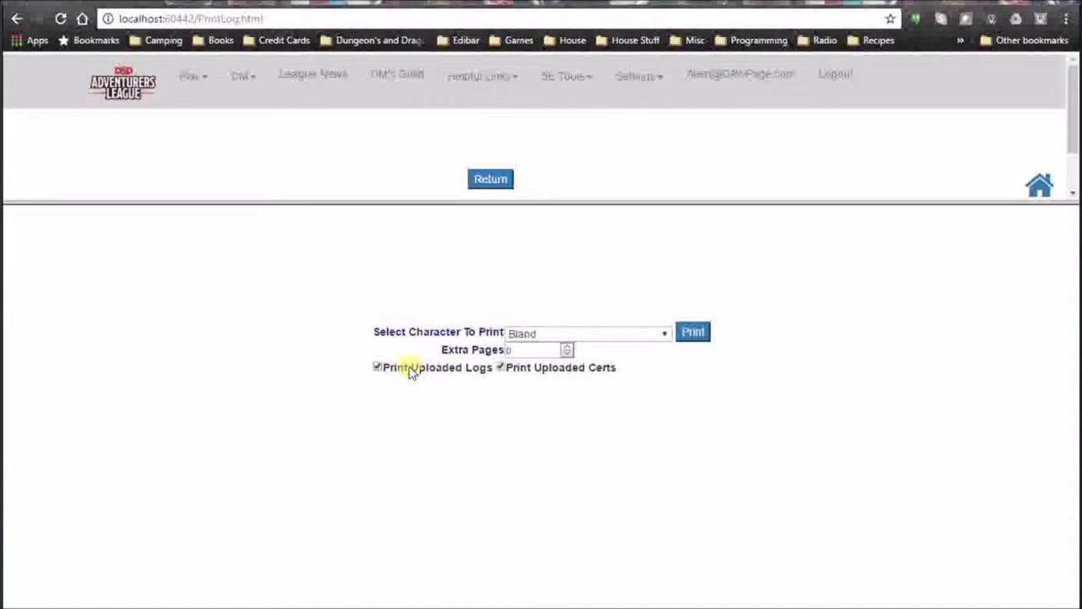
Exclude uploaded logs and certs, set 2 extra pages, and print Bland's log.
click(378, 368)
click(500, 369)
click(569, 348)
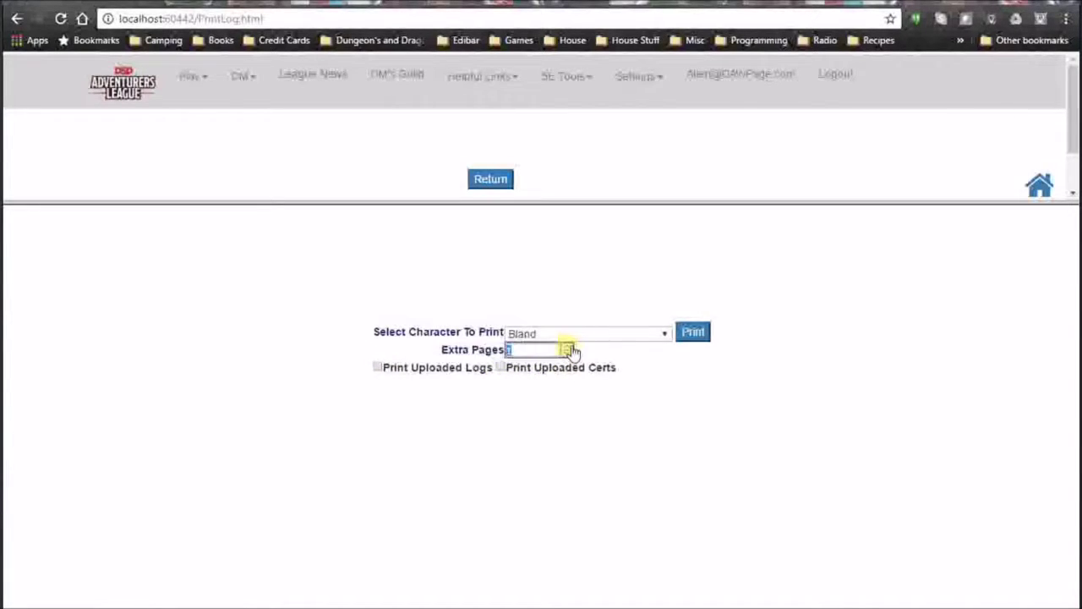
click(570, 347)
click(704, 339)
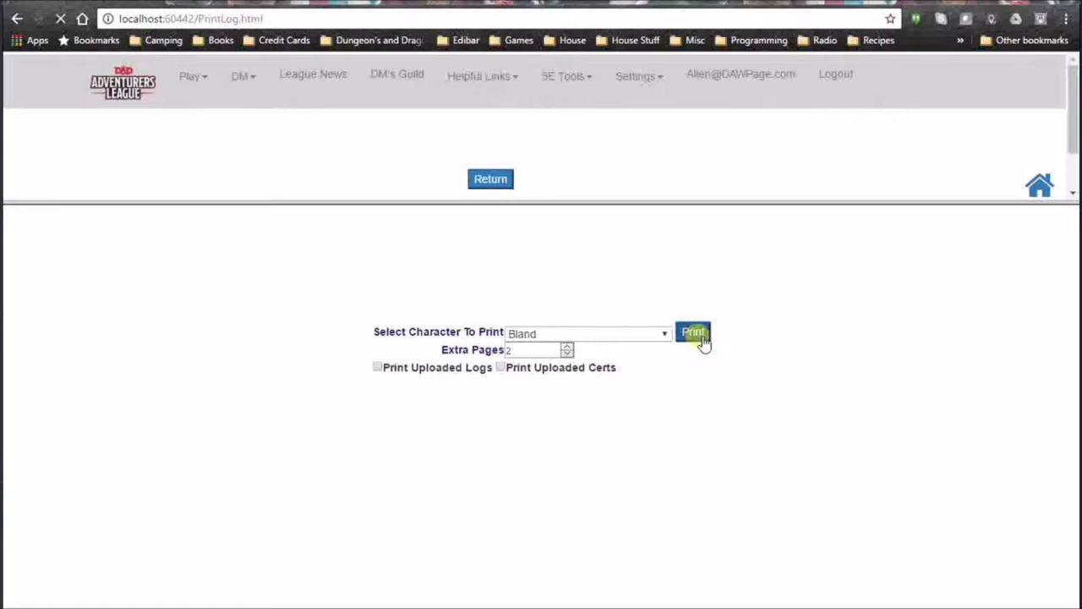
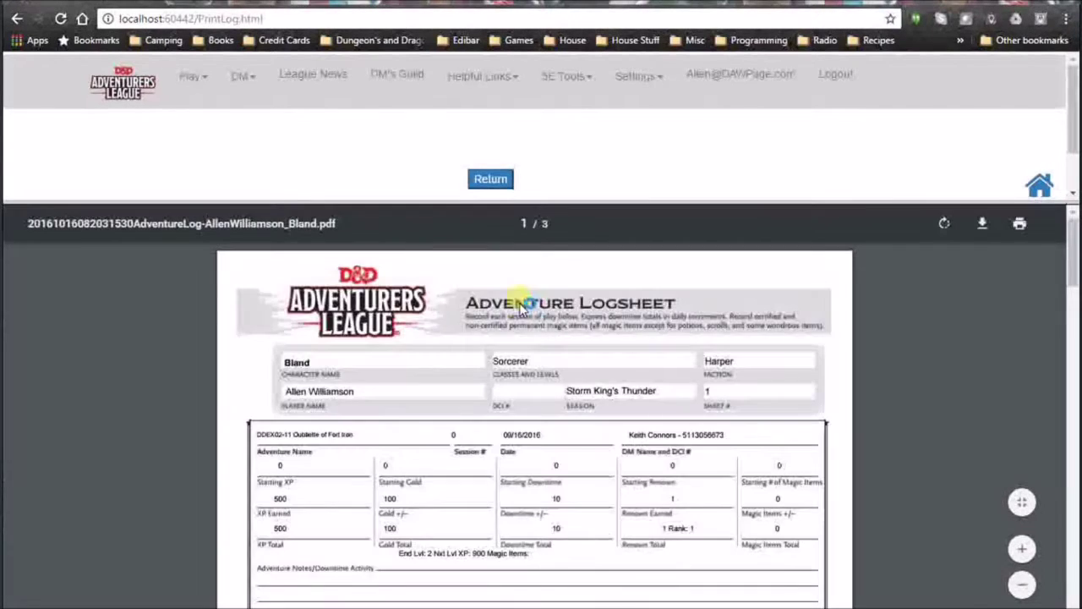
Scroll through Bland's printed logsheet PDF, then go back to Bland's Character Logs list.
scroll(529, 434, down, 3)
scroll(528, 433, down, 3)
scroll(528, 434, down, 3)
scroll(551, 471, down, 5)
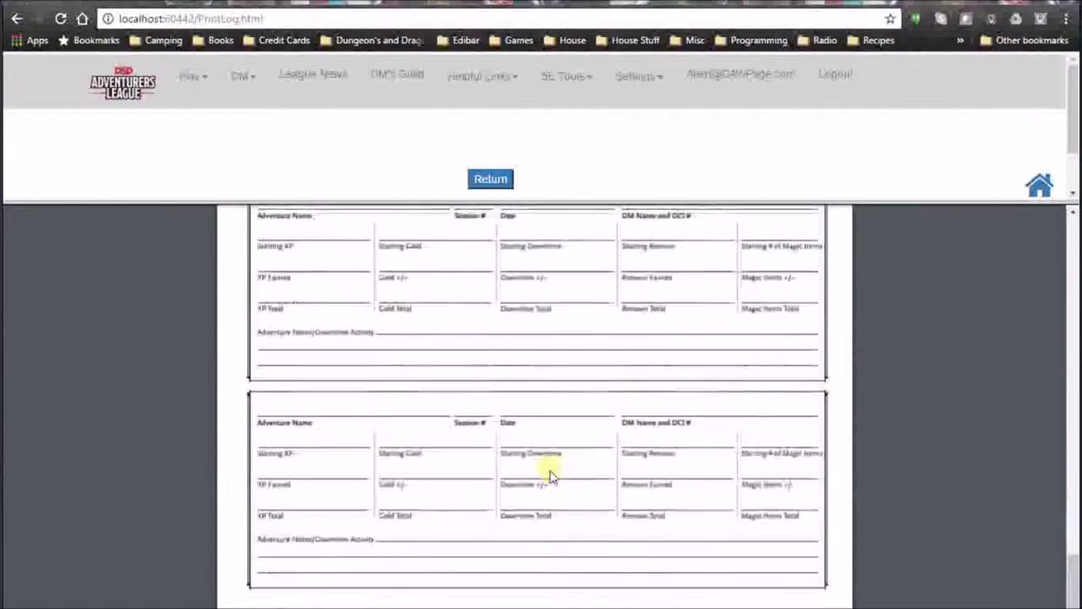
scroll(549, 474, down, 7)
scroll(541, 468, up, 2)
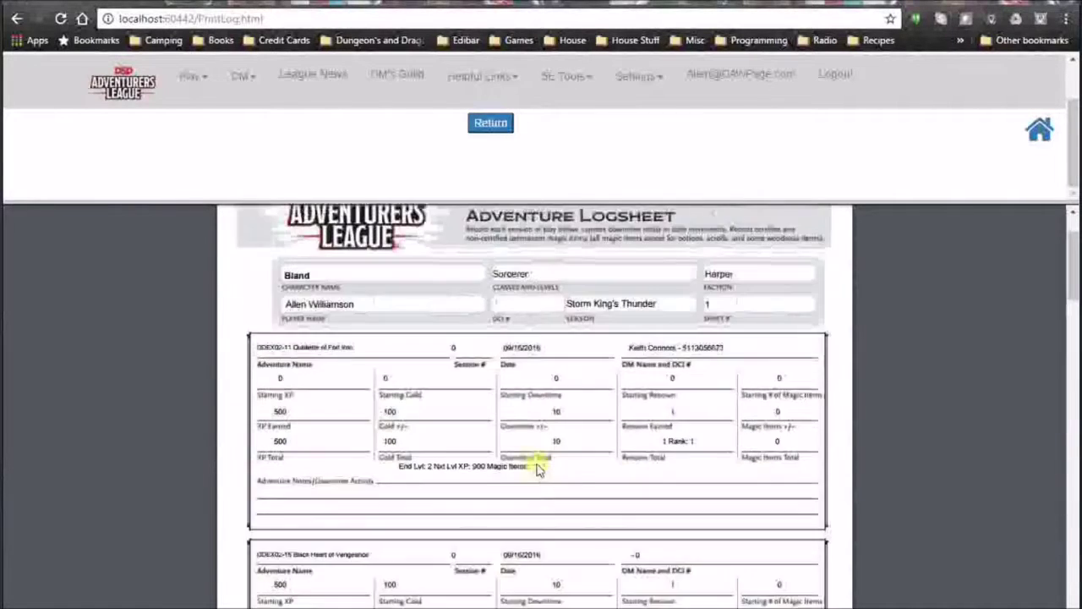
click(507, 180)
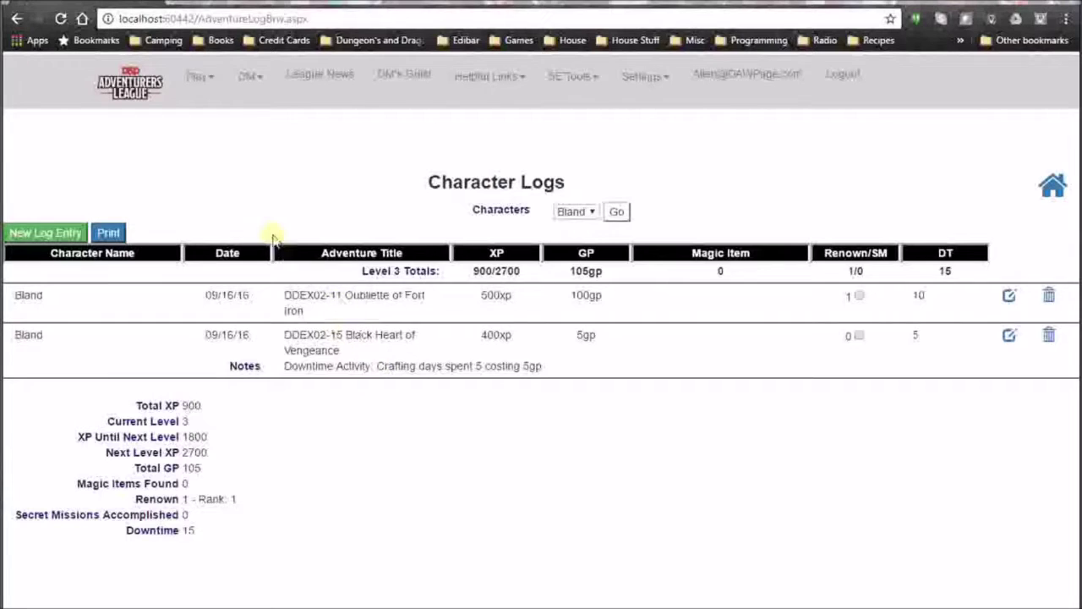
Open Bland for editing and start a new Cert-type log/cert entry.
click(216, 85)
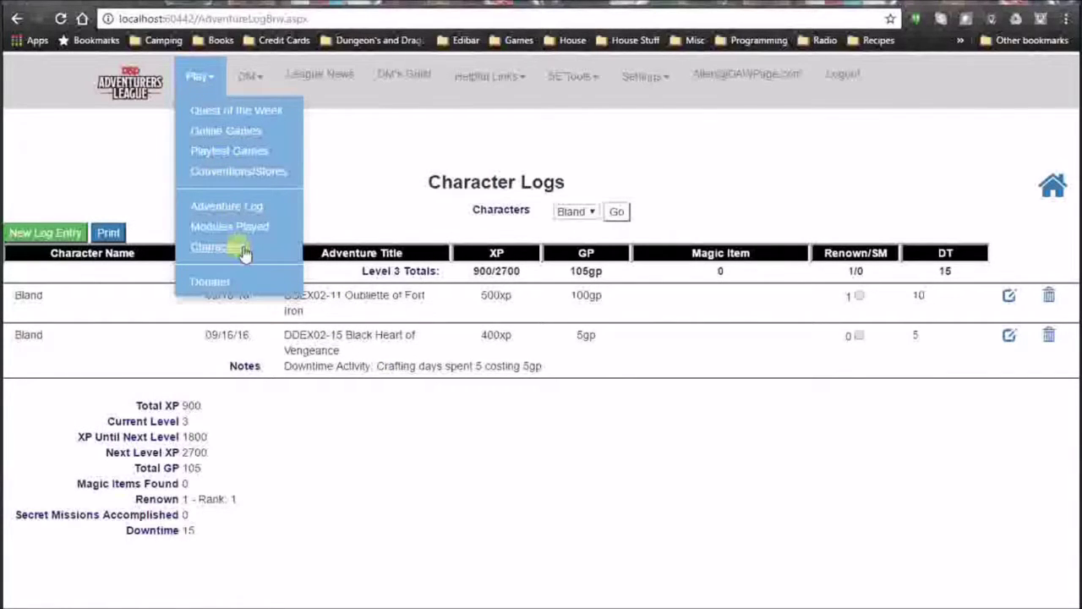
click(218, 248)
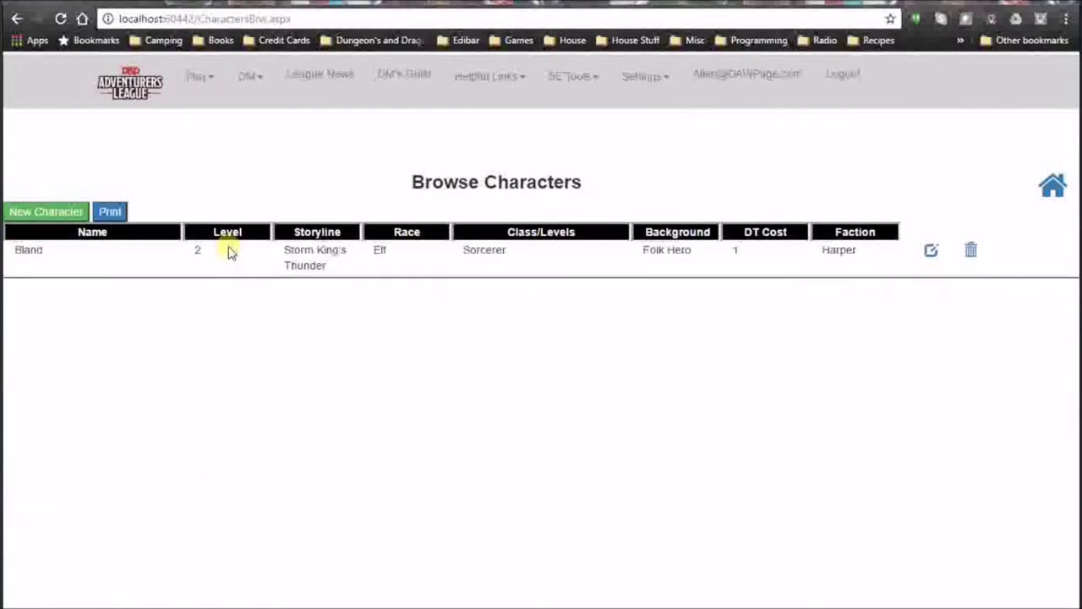
click(935, 249)
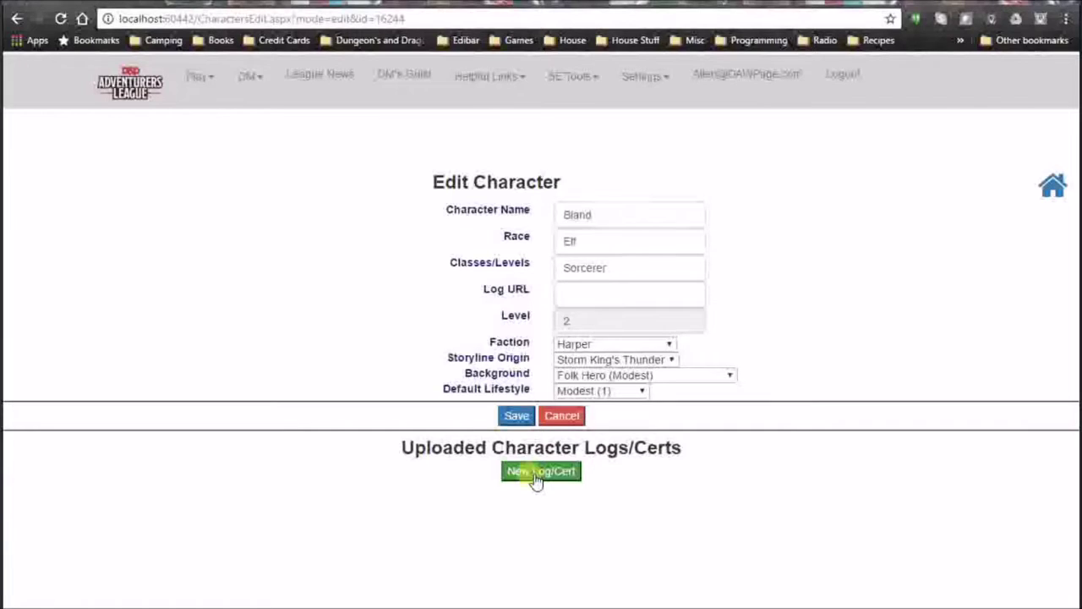
click(560, 474)
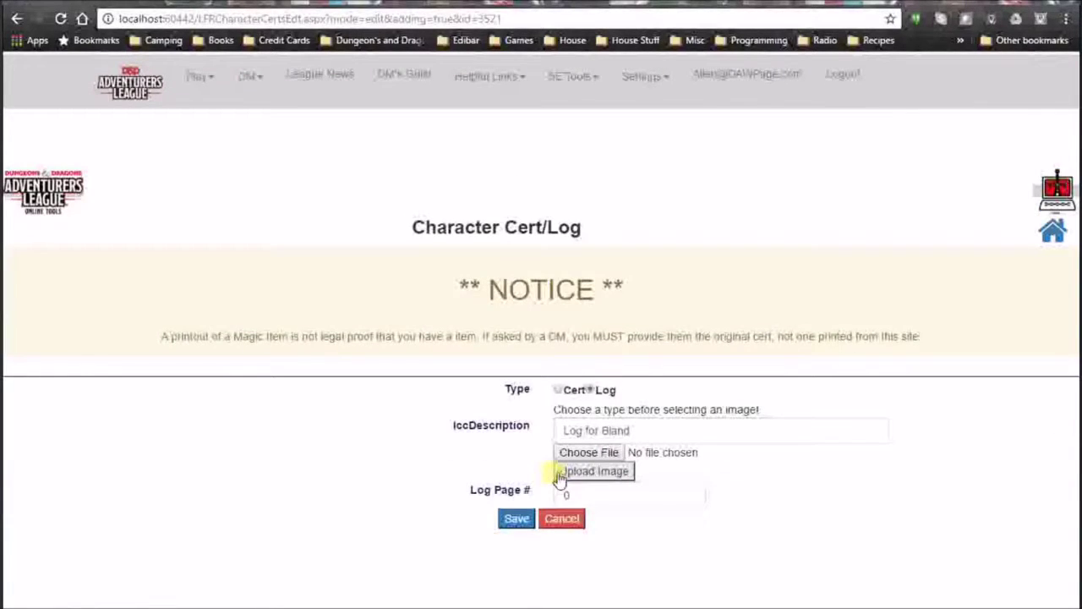
click(558, 390)
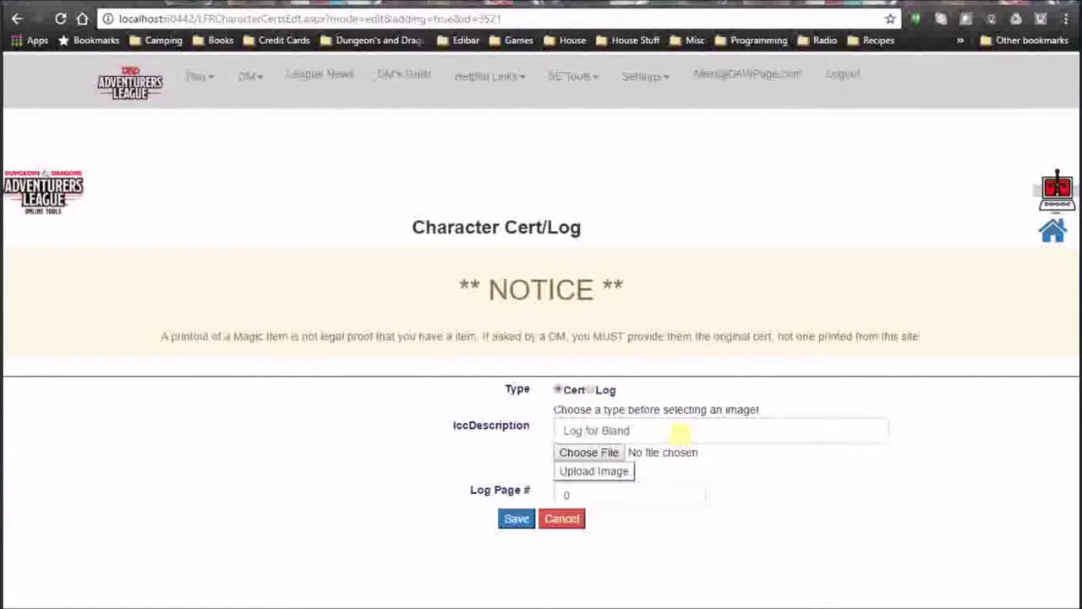
Attach IMG_20161003_0008.jpg described 'Log for Bland', upload it and save the cert.
click(669, 430)
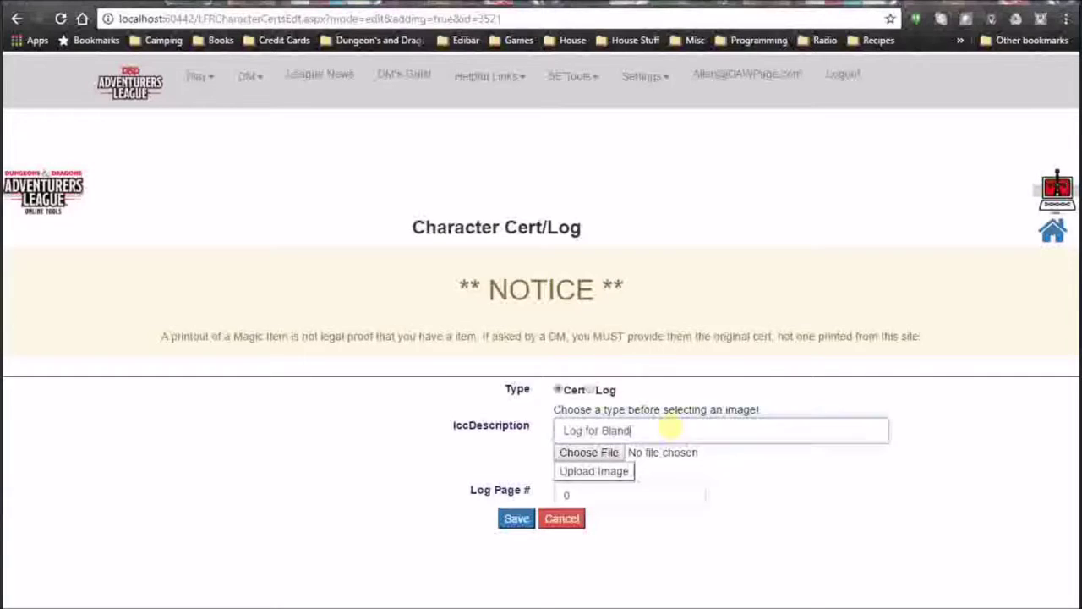
click(597, 457)
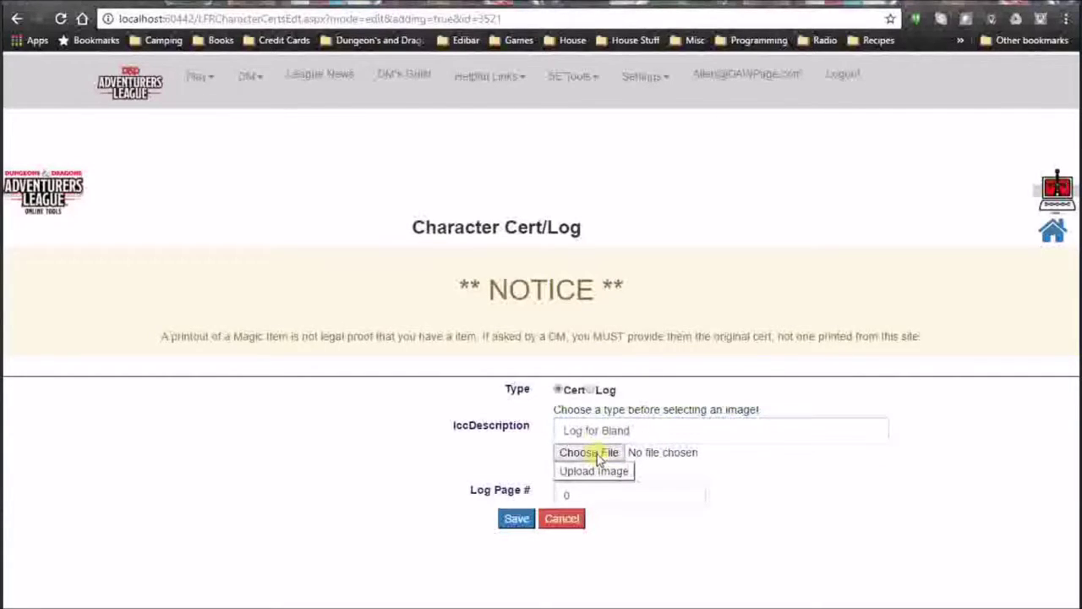
scroll(771, 505, down, 5)
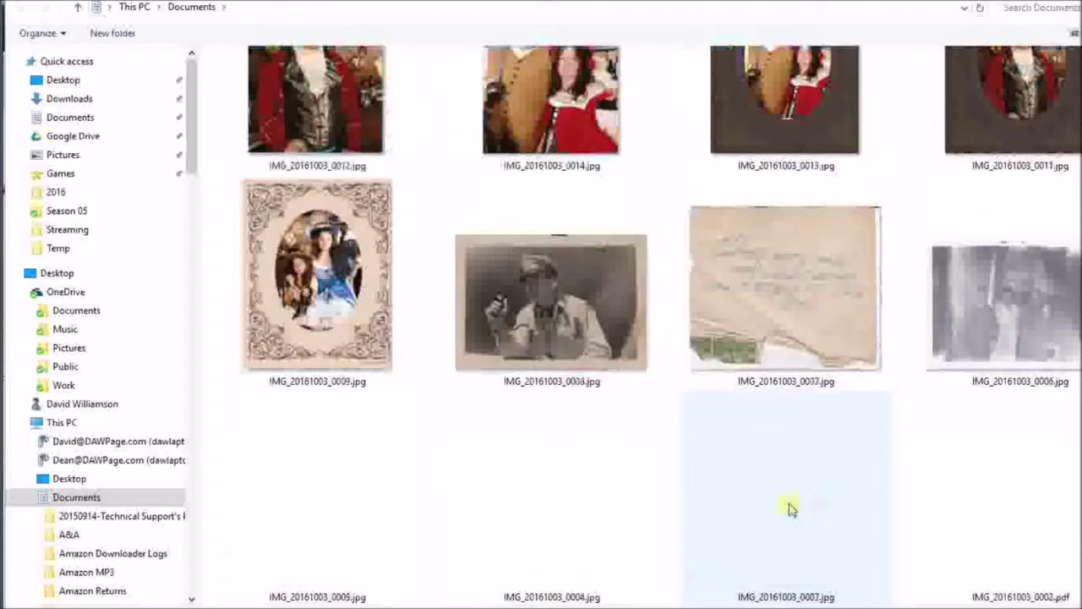
scroll(797, 507, up, 5)
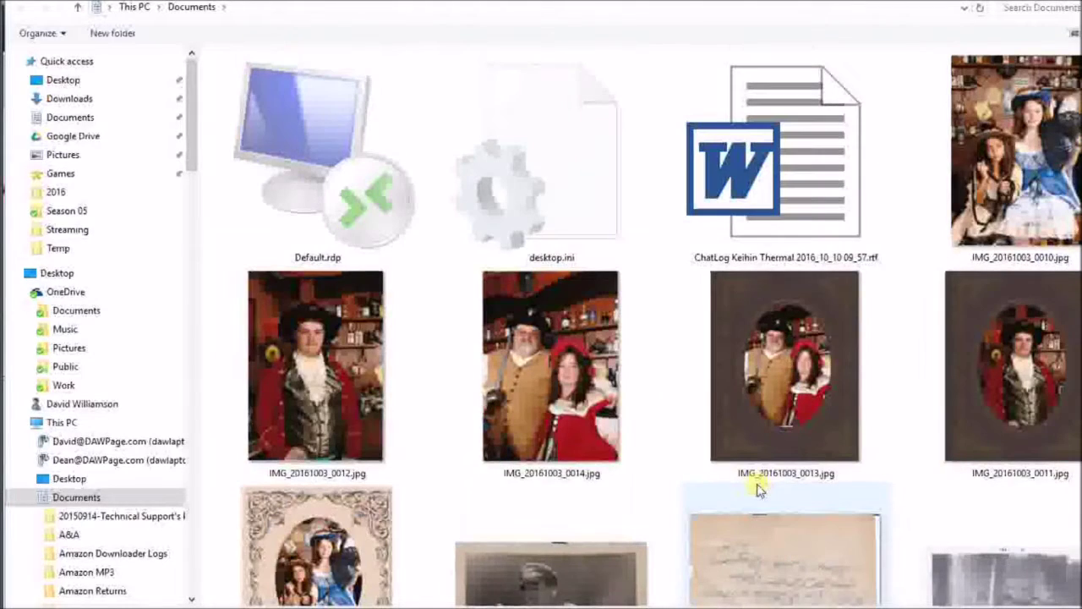
scroll(768, 414, down, 1)
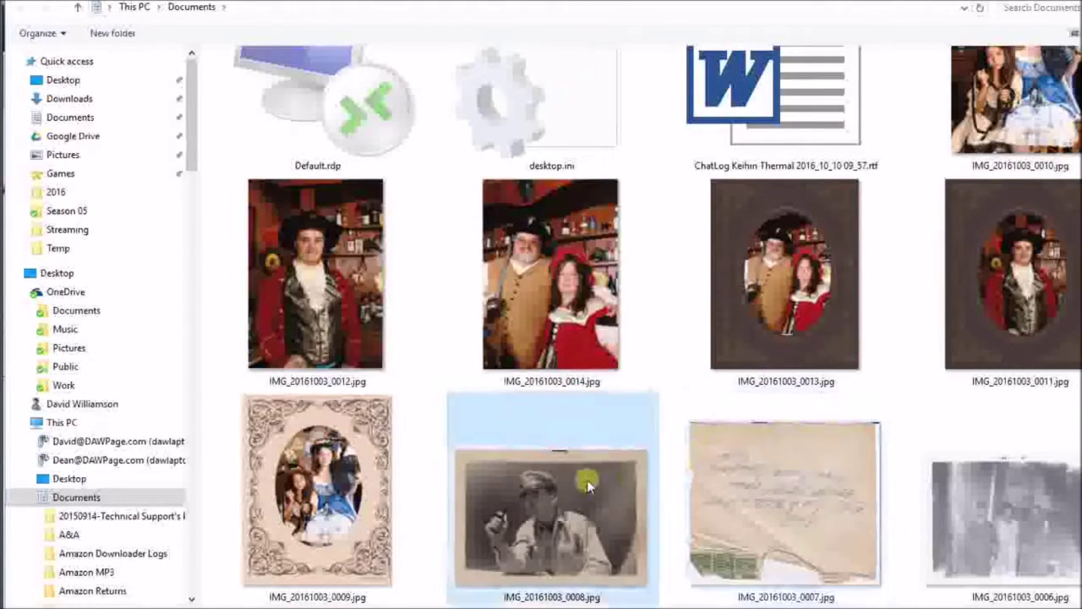
double_click(580, 471)
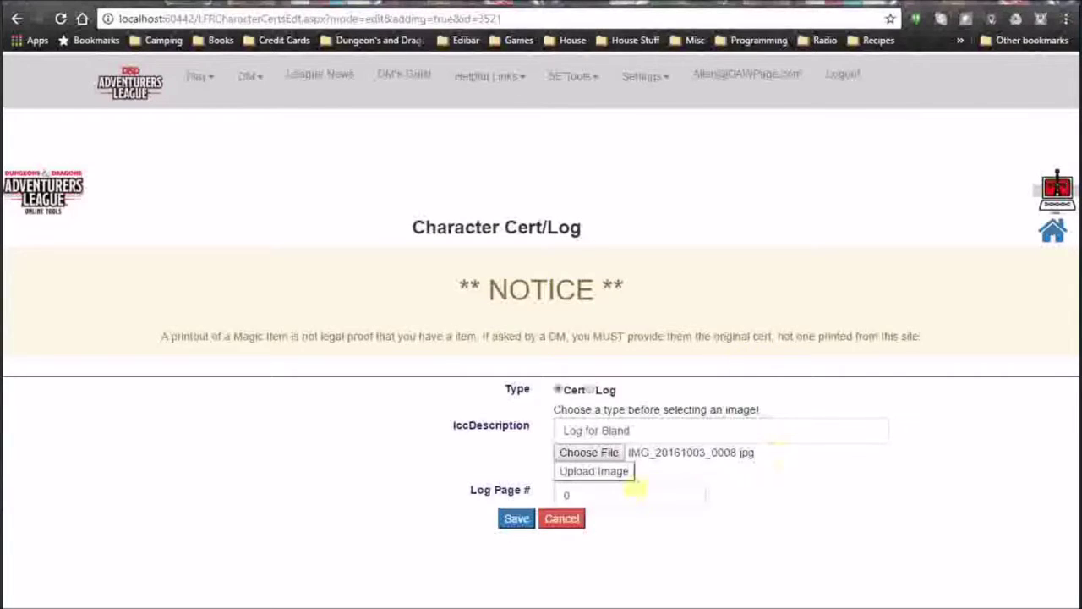
click(602, 481)
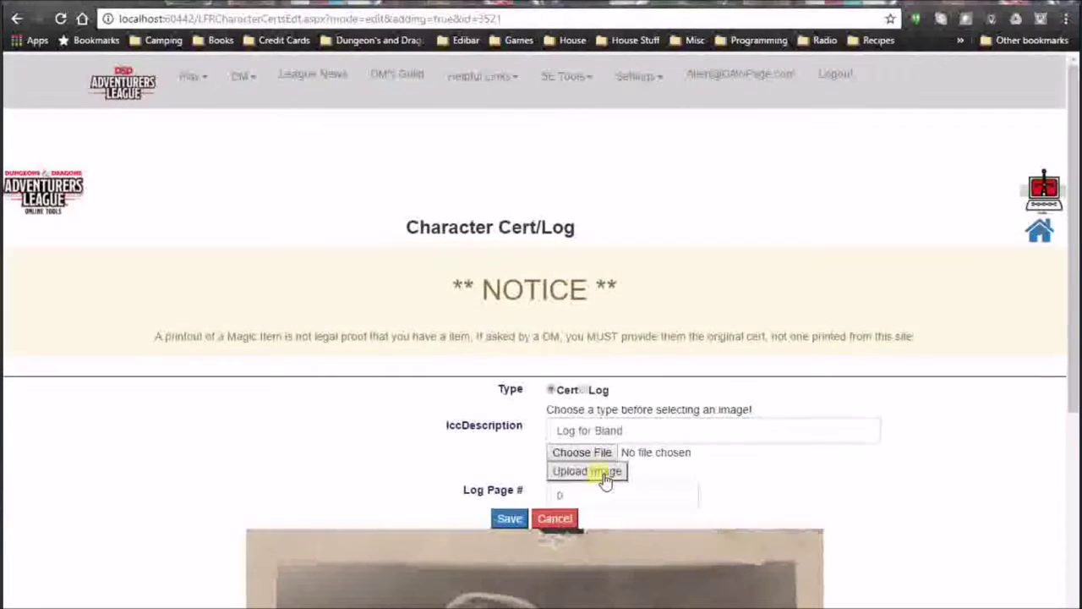
click(509, 519)
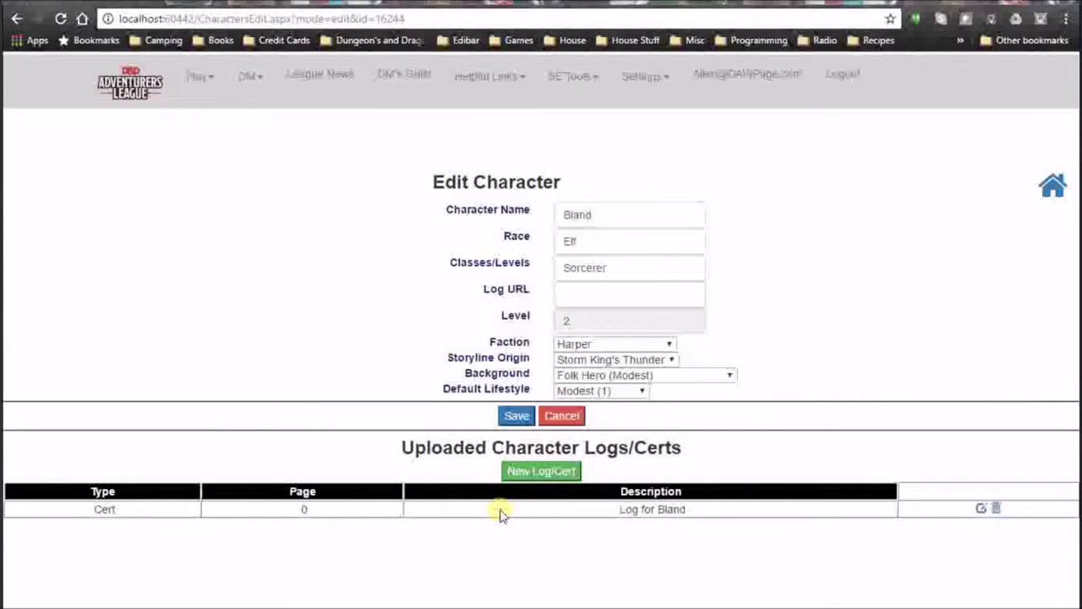
Generate Bland's printable adventure log PDF from the Adventure Log print options.
click(216, 80)
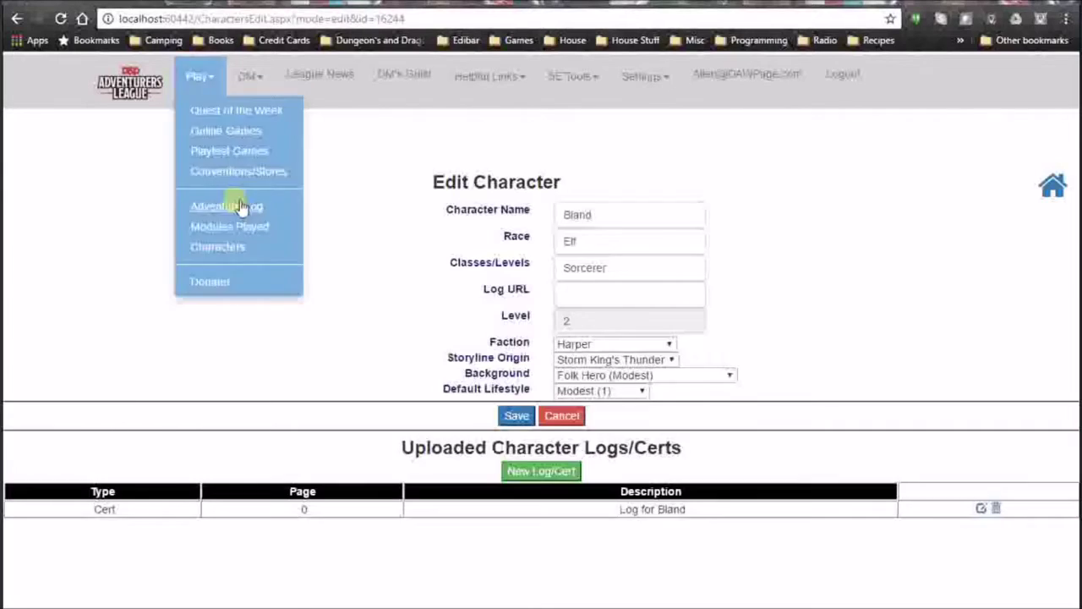
click(242, 207)
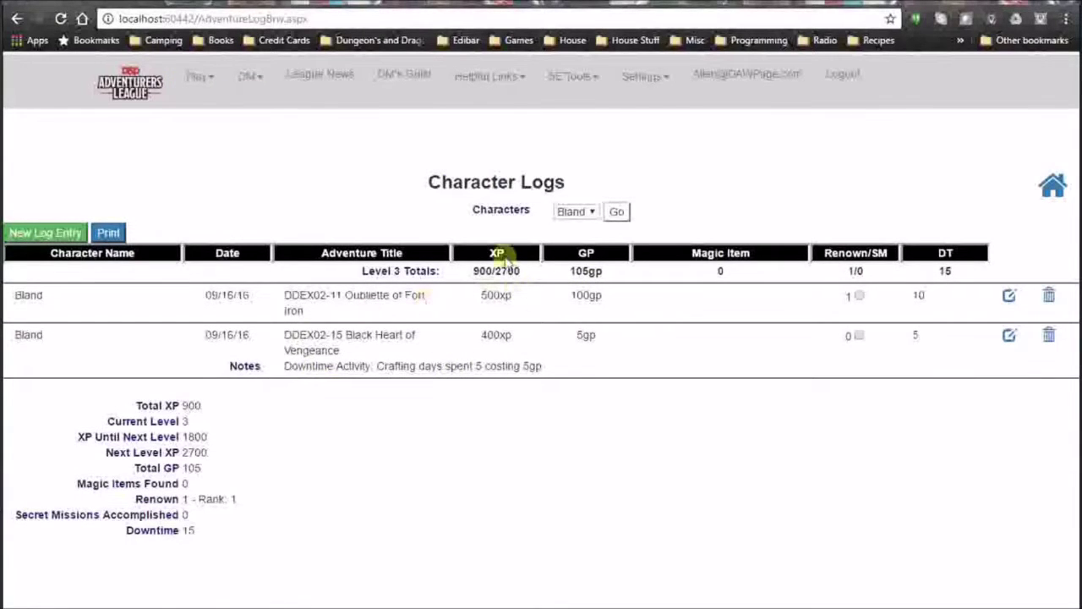
click(108, 232)
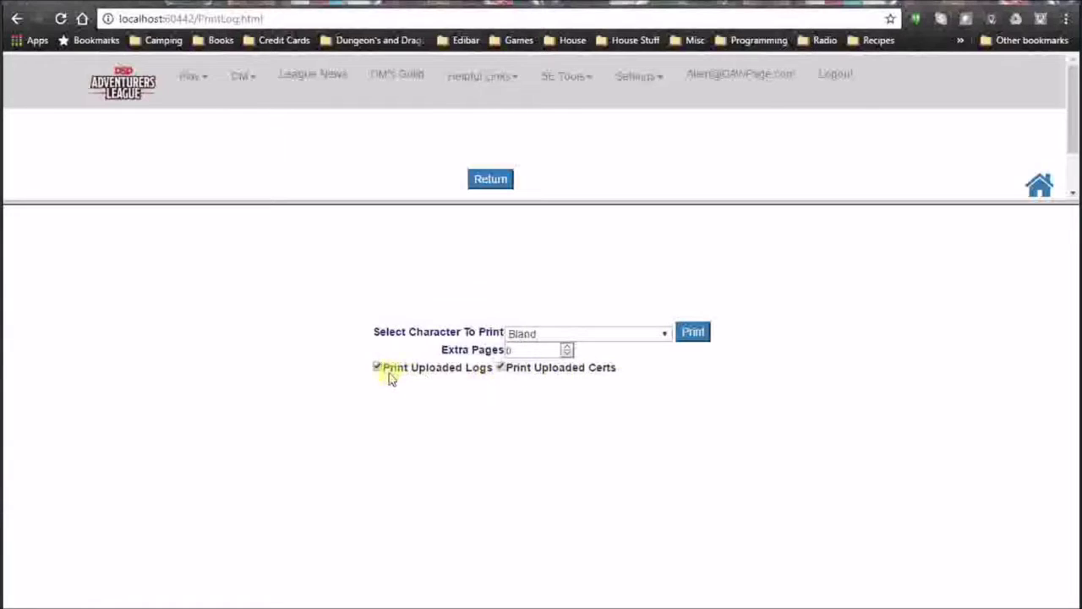
click(695, 334)
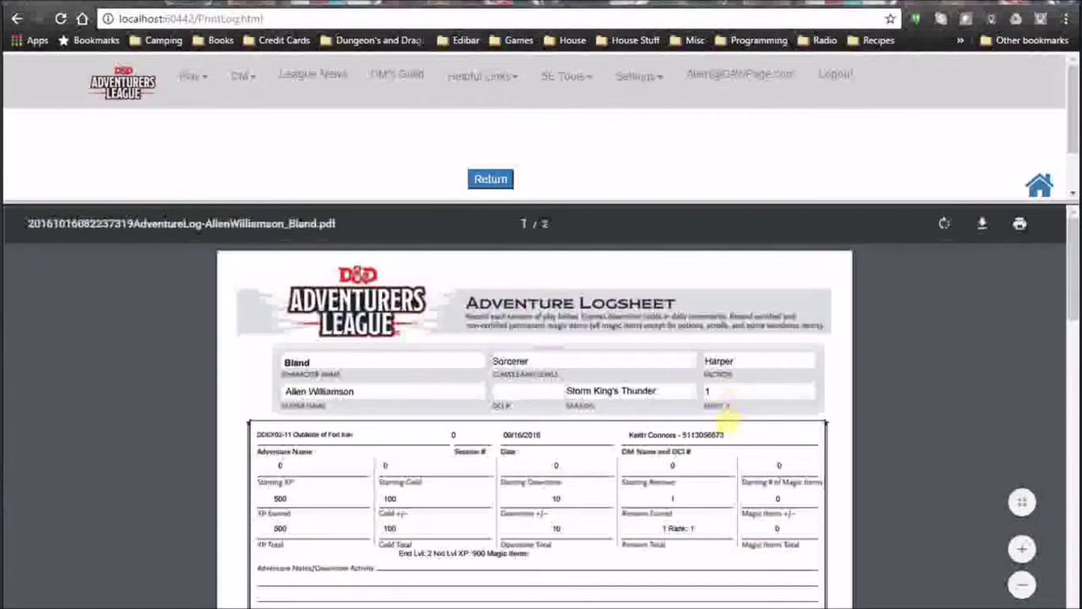
Scroll through the 2-page log PDF with the cert photo, then return to Character Logs.
scroll(699, 427, down, 15)
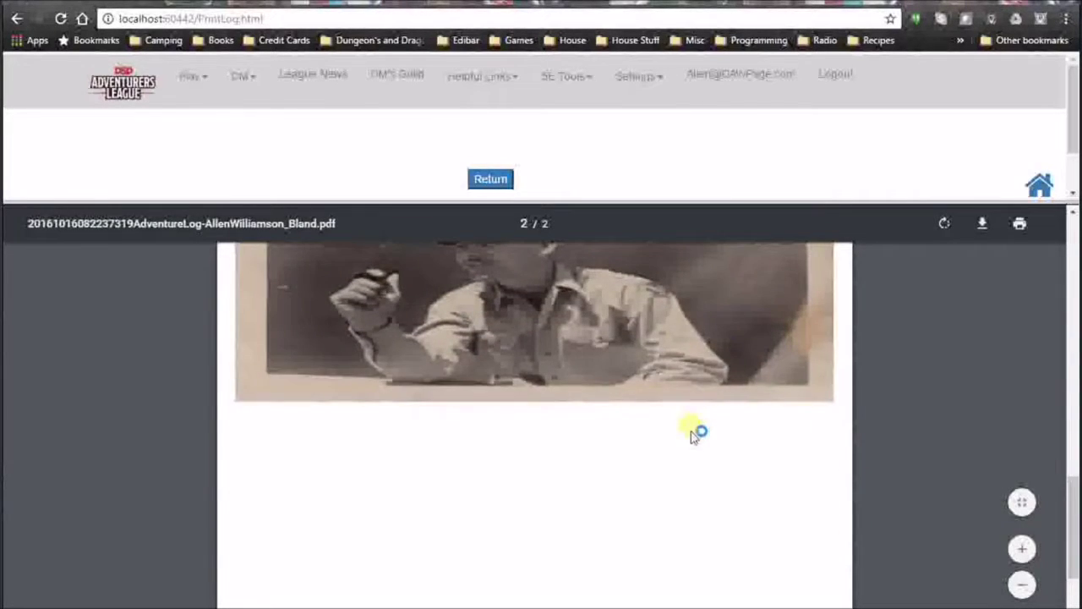
scroll(695, 431, up, 2)
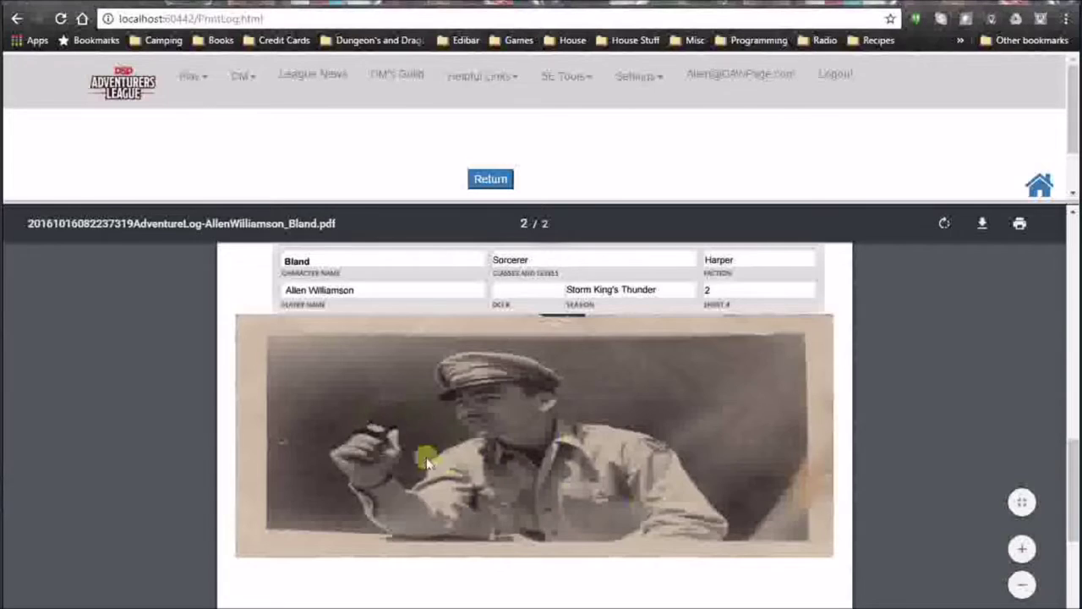
scroll(592, 446, up, 10)
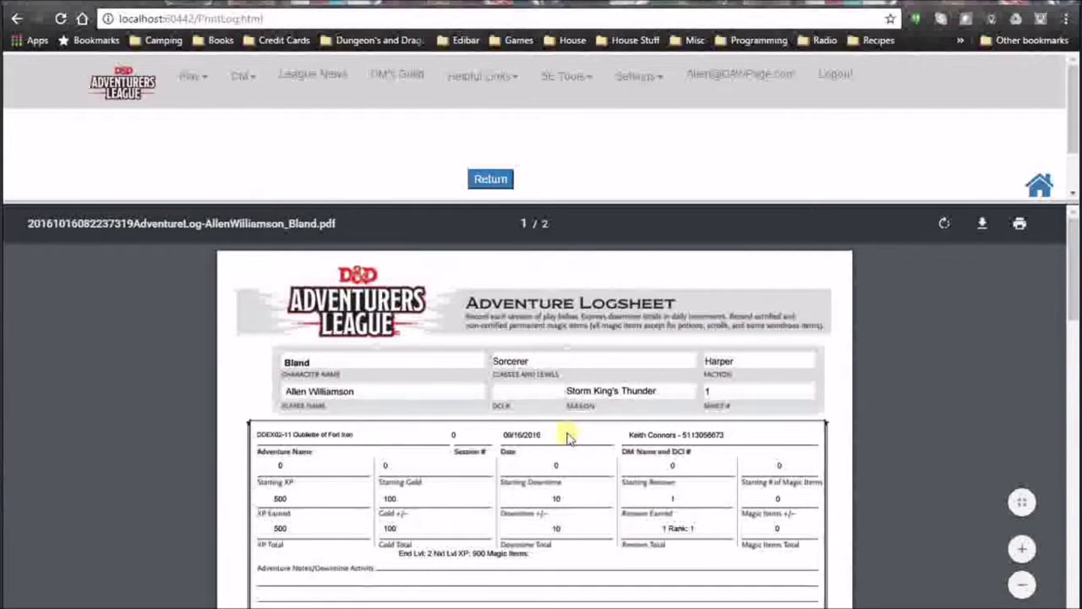
scroll(567, 434, down, 3)
scroll(564, 433, up, 3)
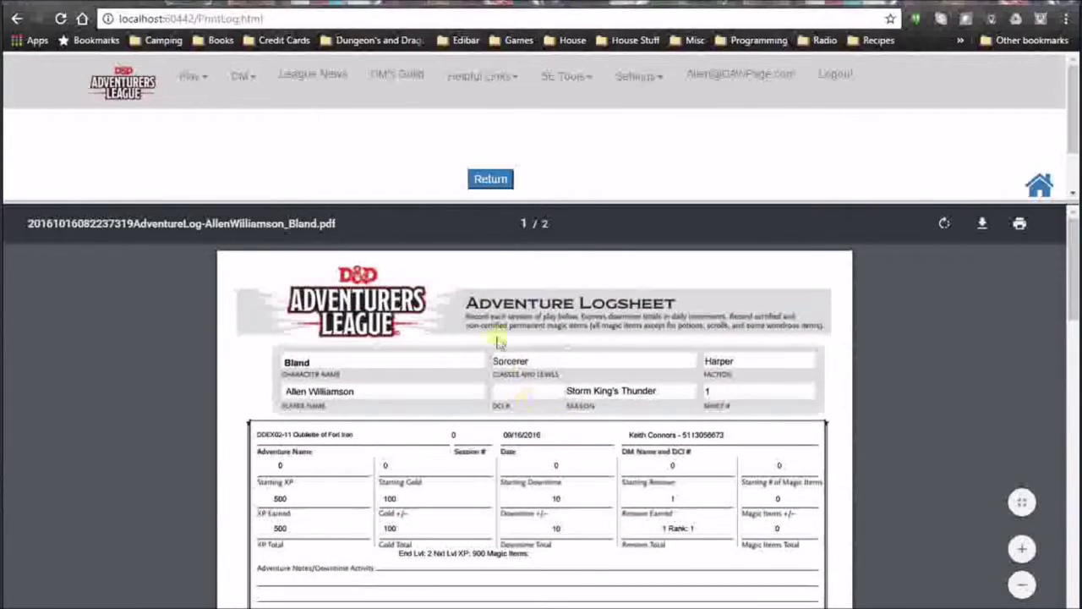
click(490, 180)
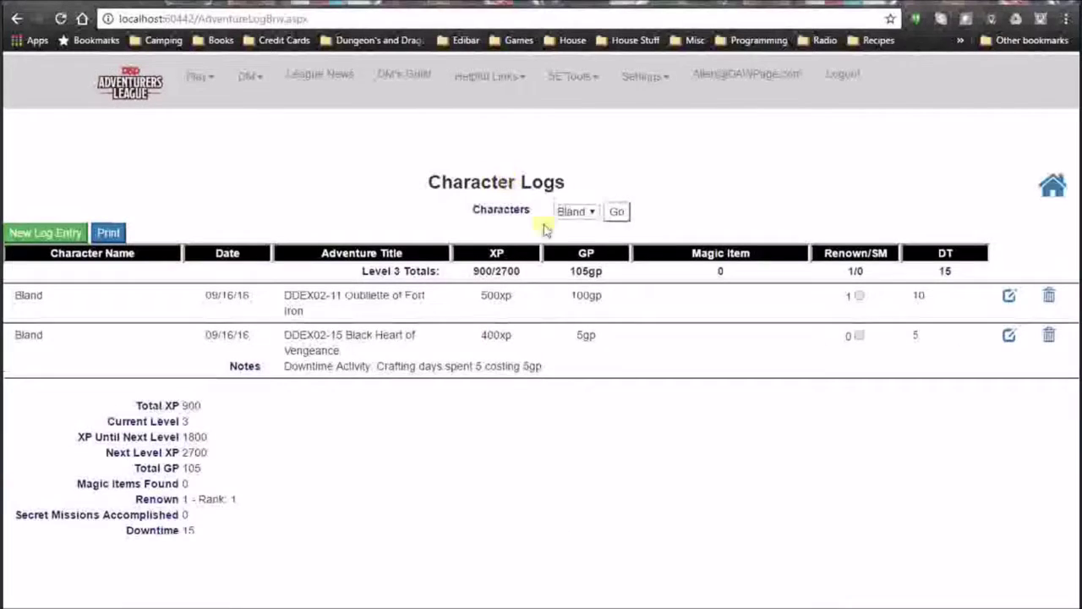
Go to the scheduled online games list and refresh it with the filter options.
click(212, 78)
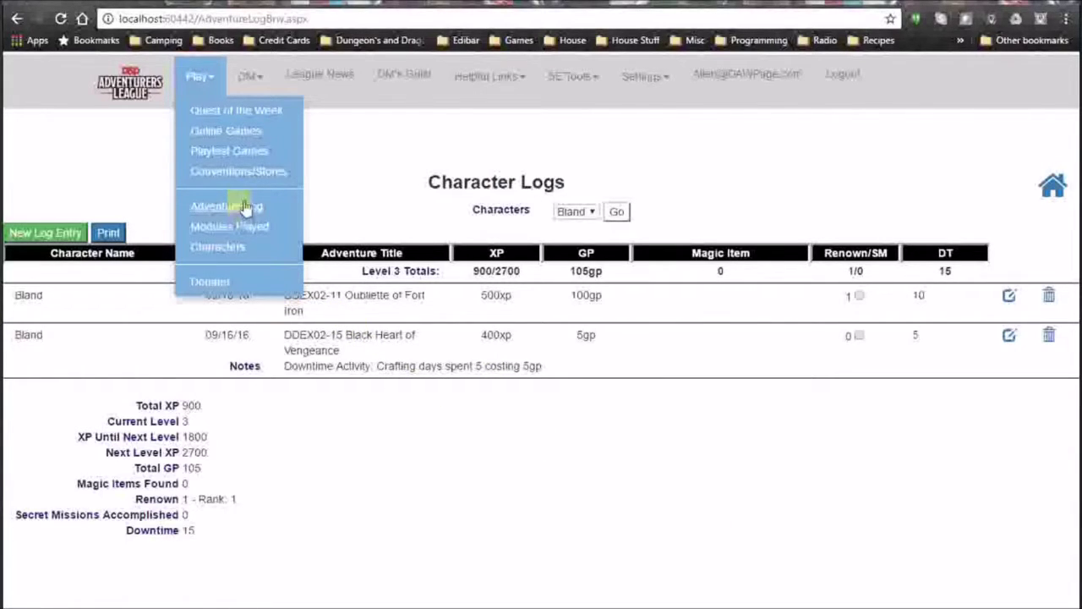
click(226, 134)
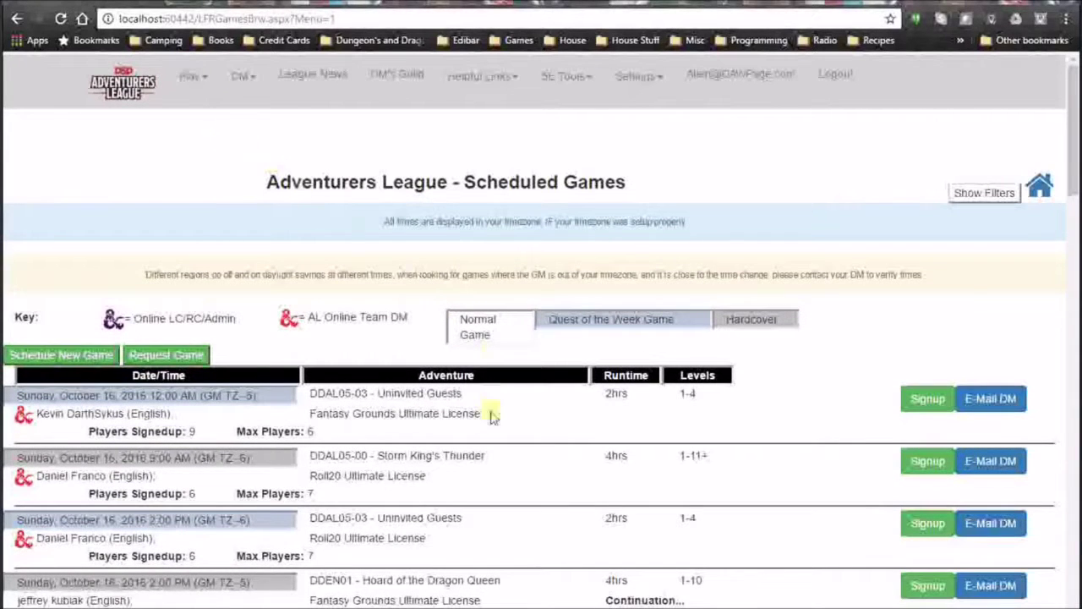
click(984, 193)
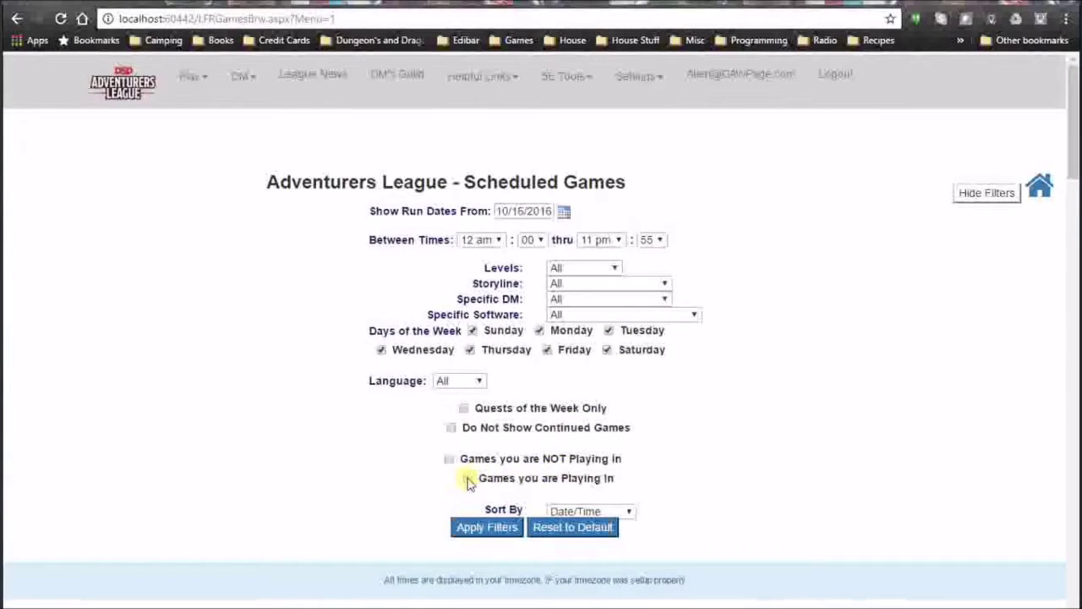
click(518, 526)
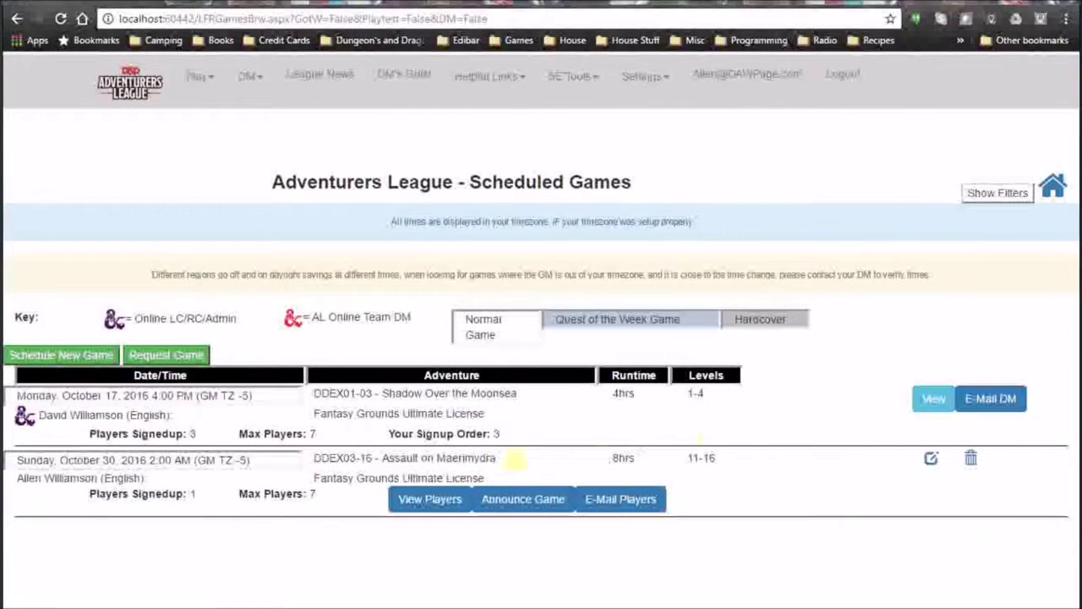
View the DDEX01-03 Shadow Over the Moonsea game and edit Bland's signup in row 3.
click(934, 400)
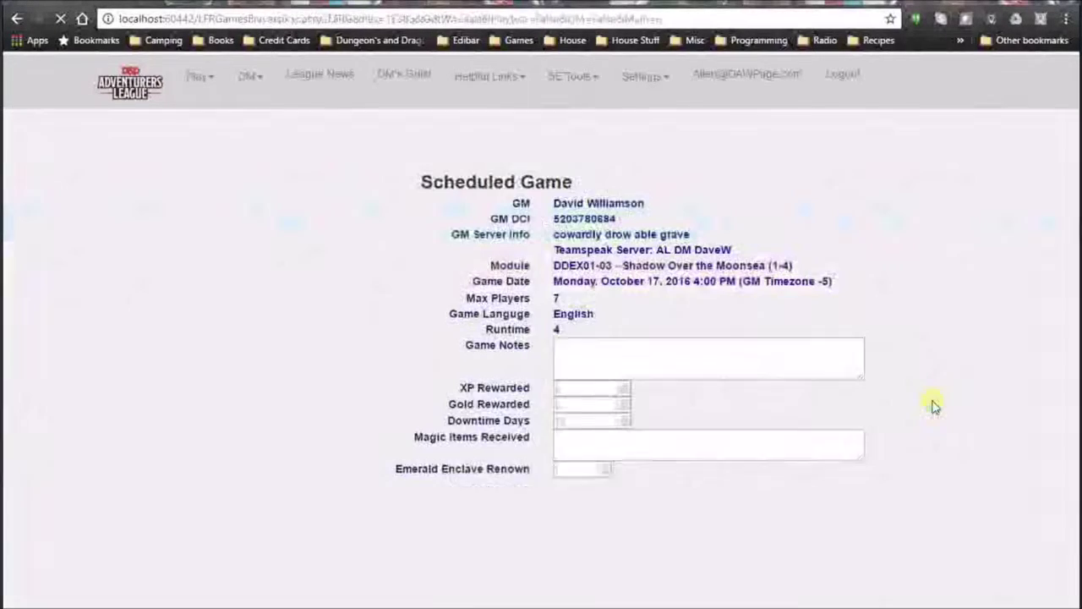
scroll(698, 343, down, 2)
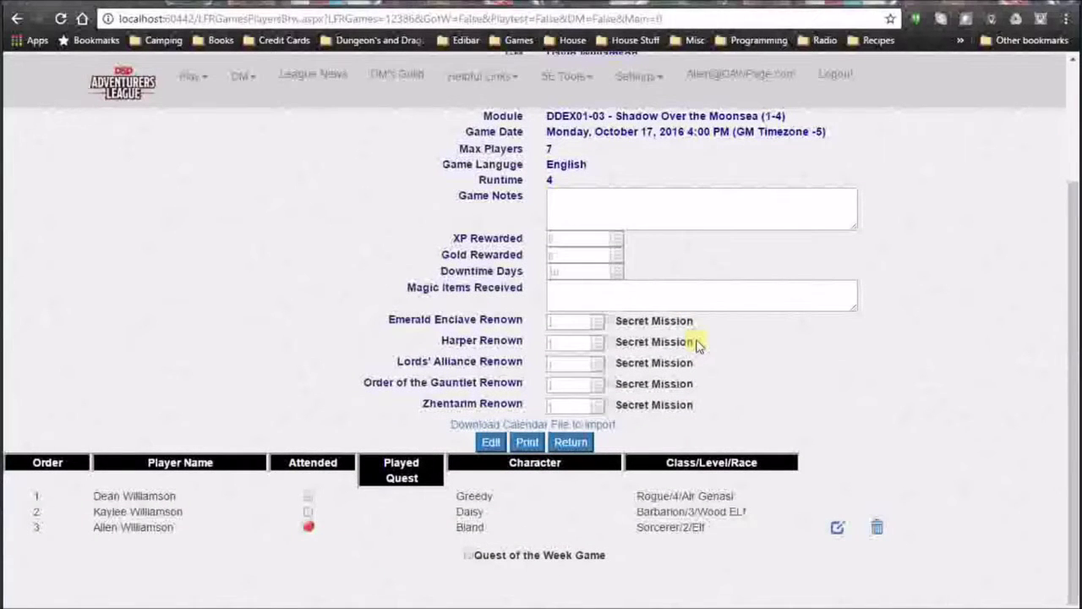
scroll(664, 315, up, 1)
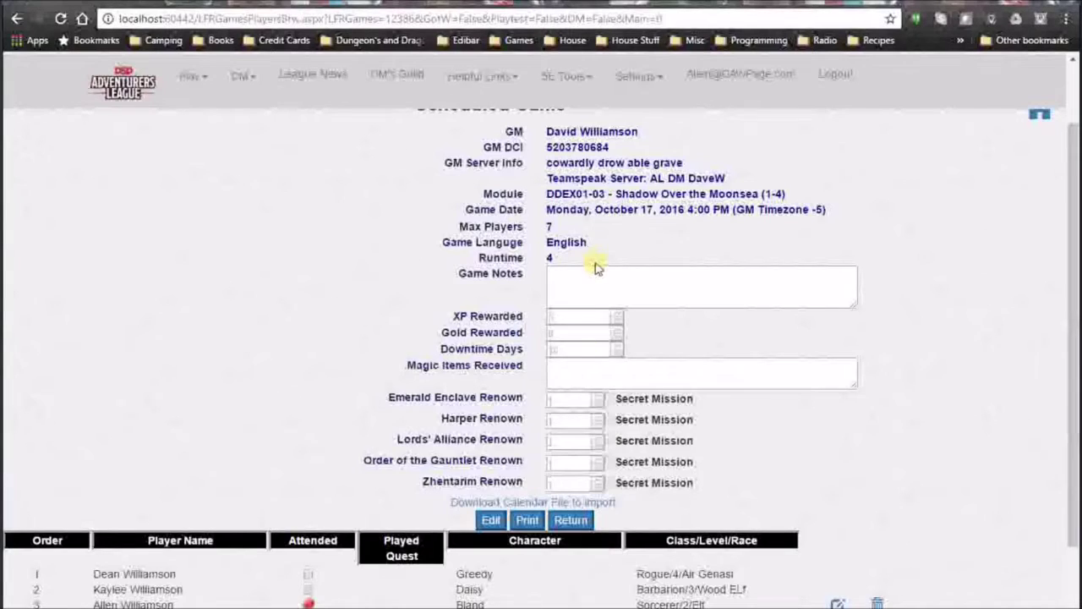
scroll(602, 309, up, 1)
scroll(605, 311, down, 2)
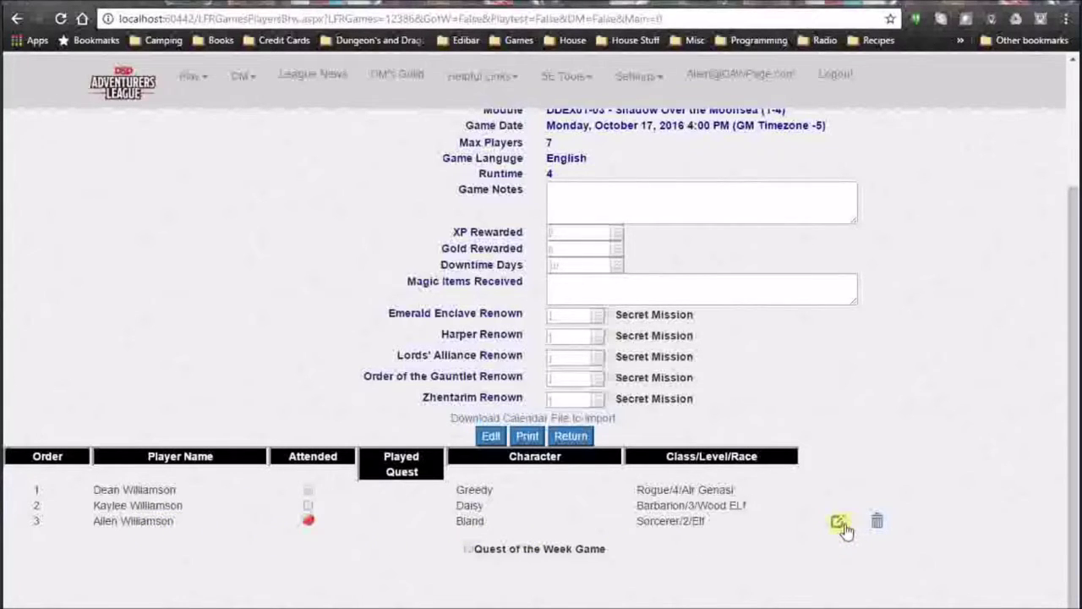
click(838, 524)
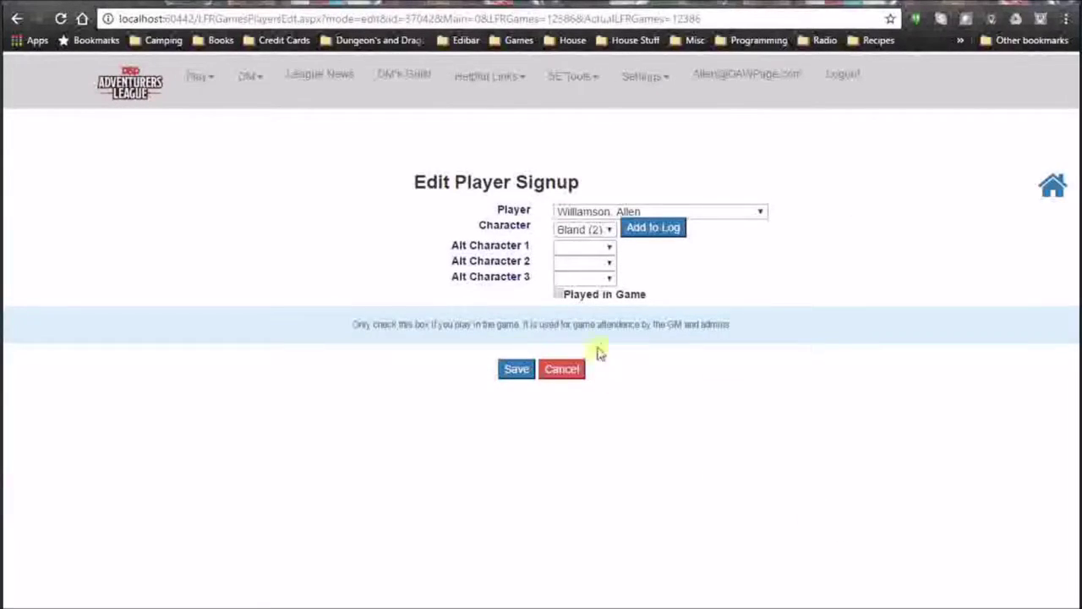
Add the signup to Bland's log with 450 XP, 100 GP and 10 downtime.
click(667, 230)
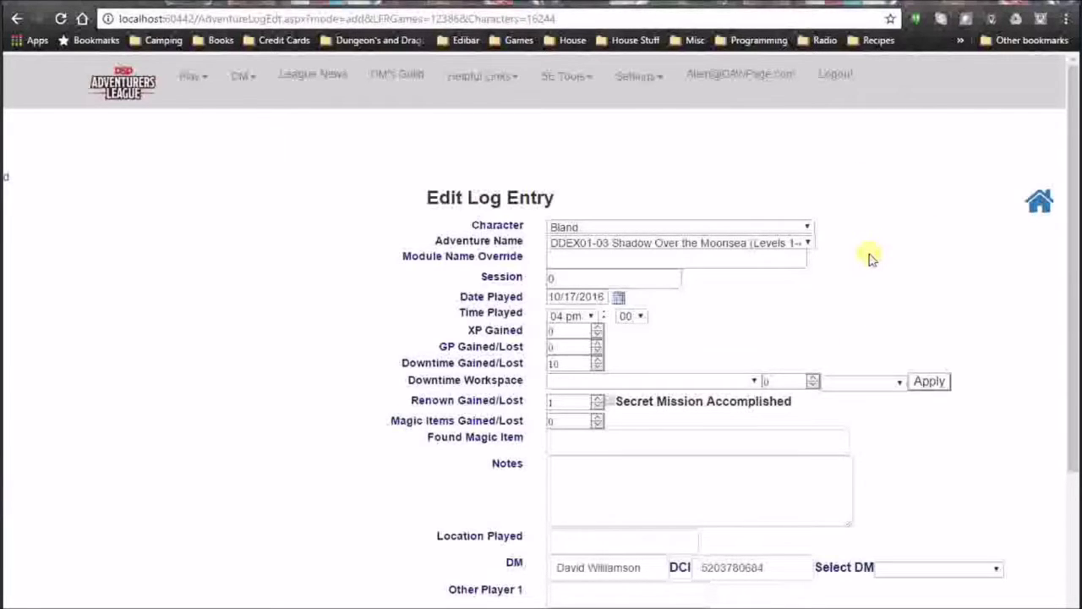
click(537, 330)
key(Tab)
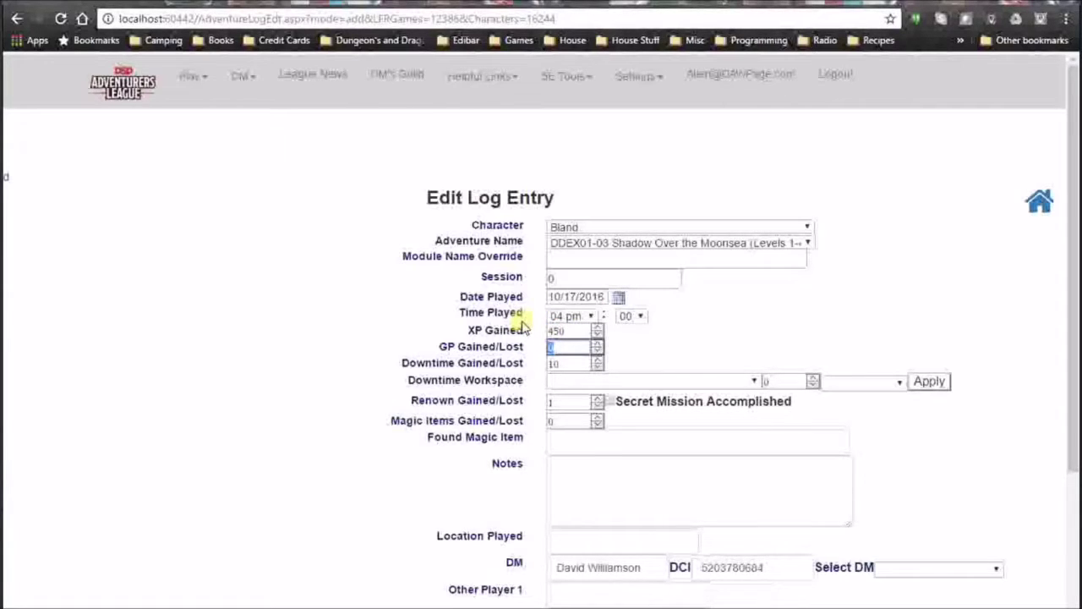
text(100)
key(Tab)
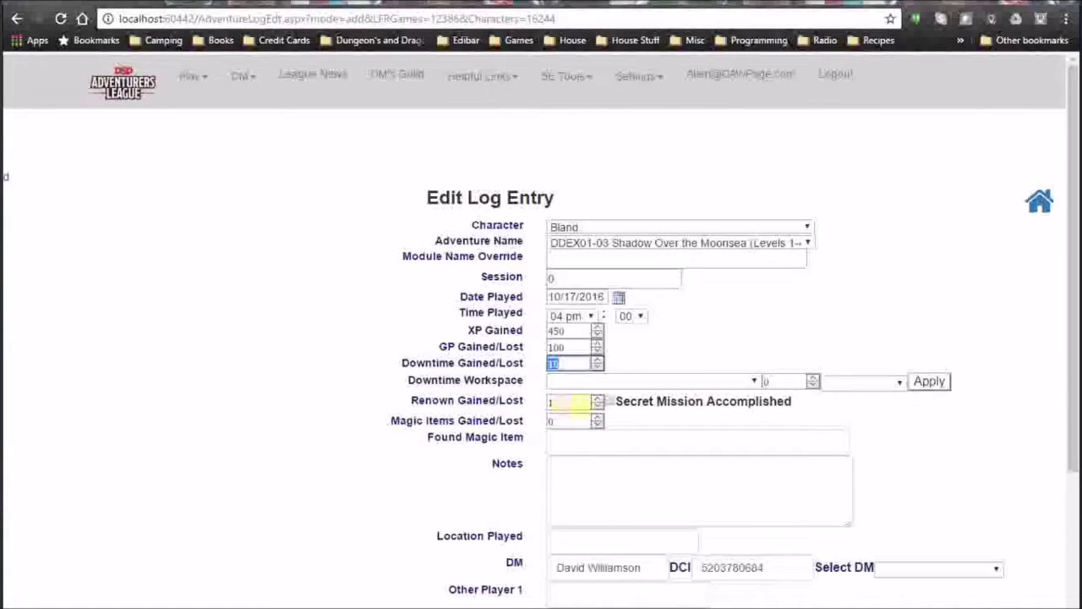
click(938, 432)
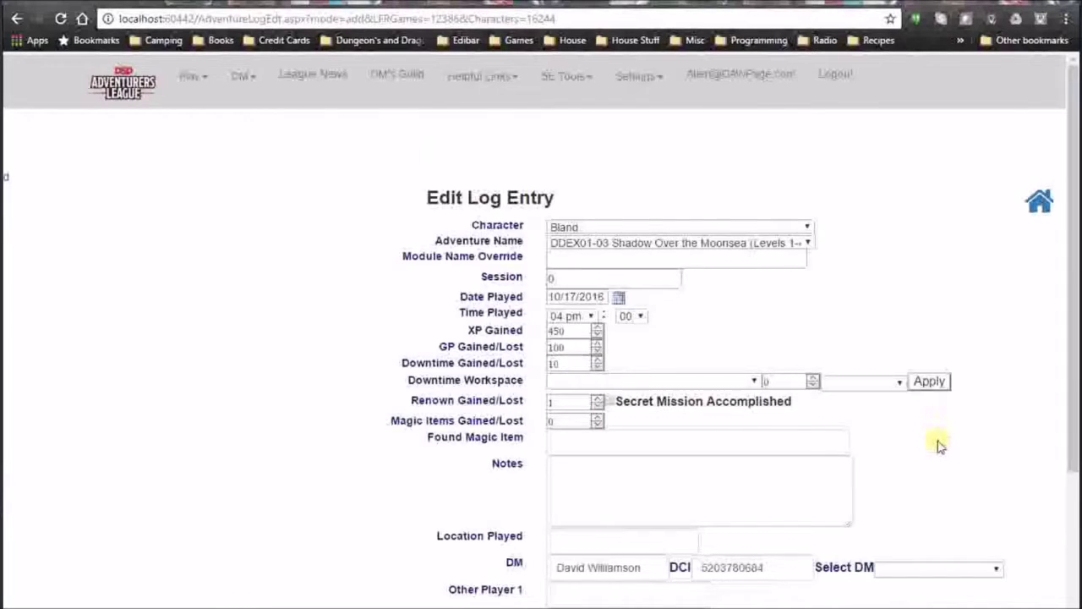
Review and save the Shadow Over the Moonsea log entry, bringing Bland to 1350 XP.
scroll(935, 423, down, 2)
scroll(932, 442, down, 1)
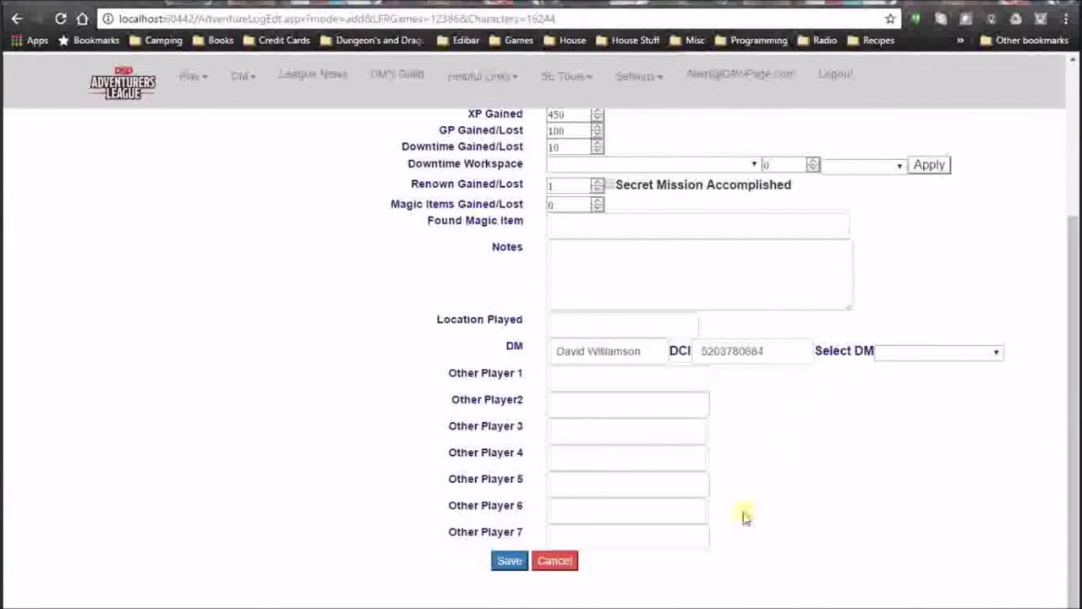
scroll(617, 235, up, 3)
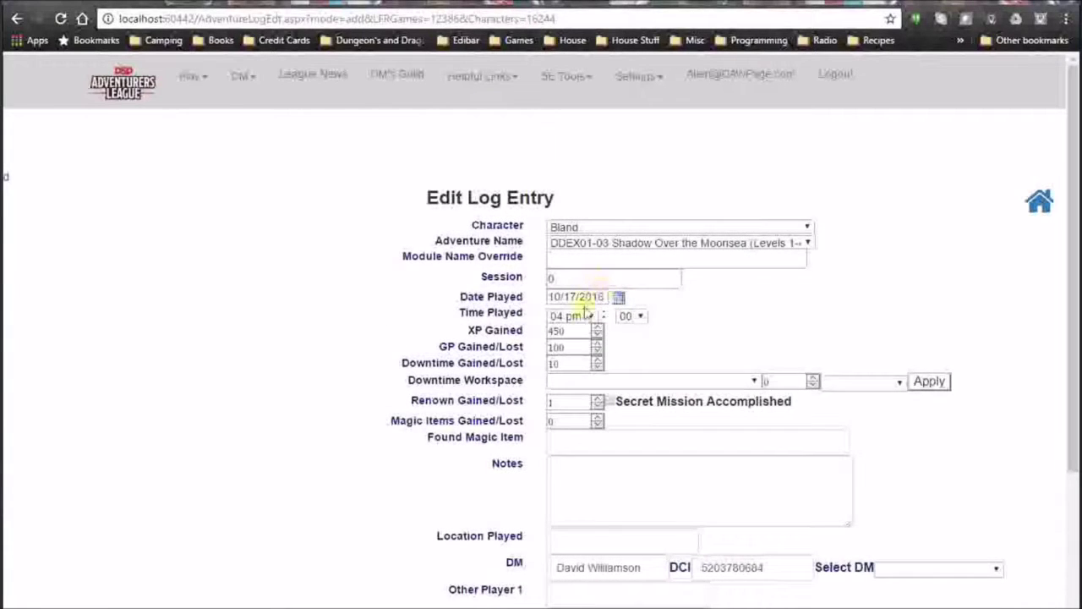
scroll(875, 464, down, 2)
scroll(726, 265, up, 1)
scroll(726, 264, up, 2)
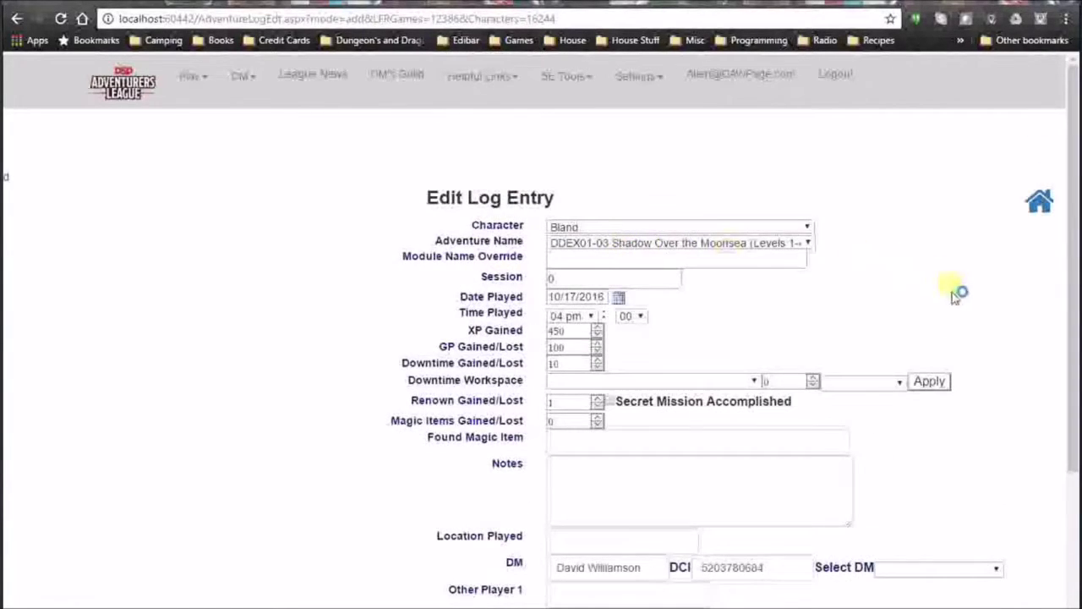
scroll(956, 292, down, 3)
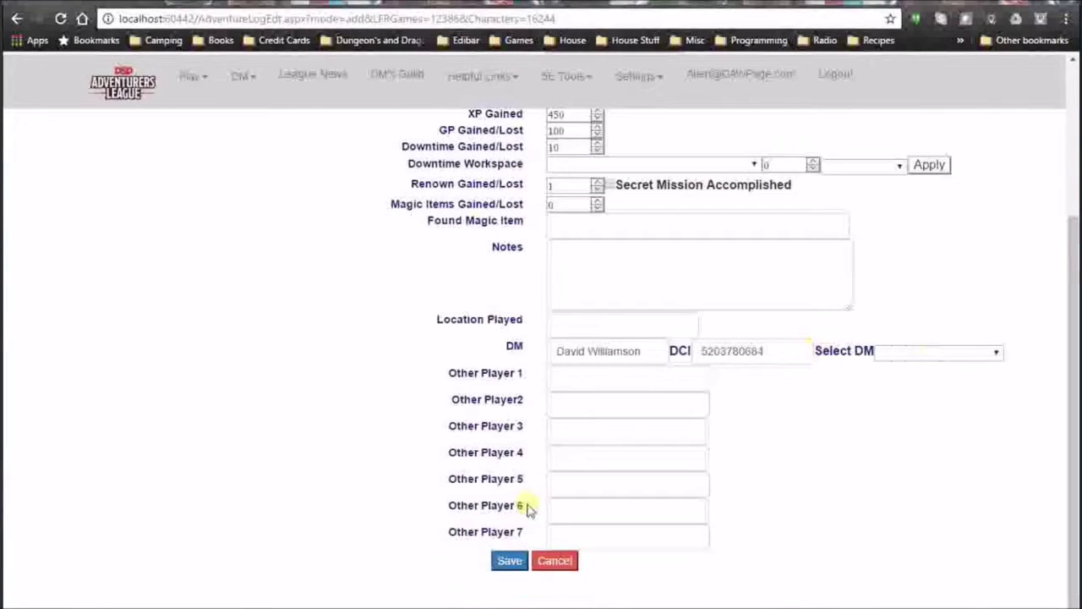
click(510, 561)
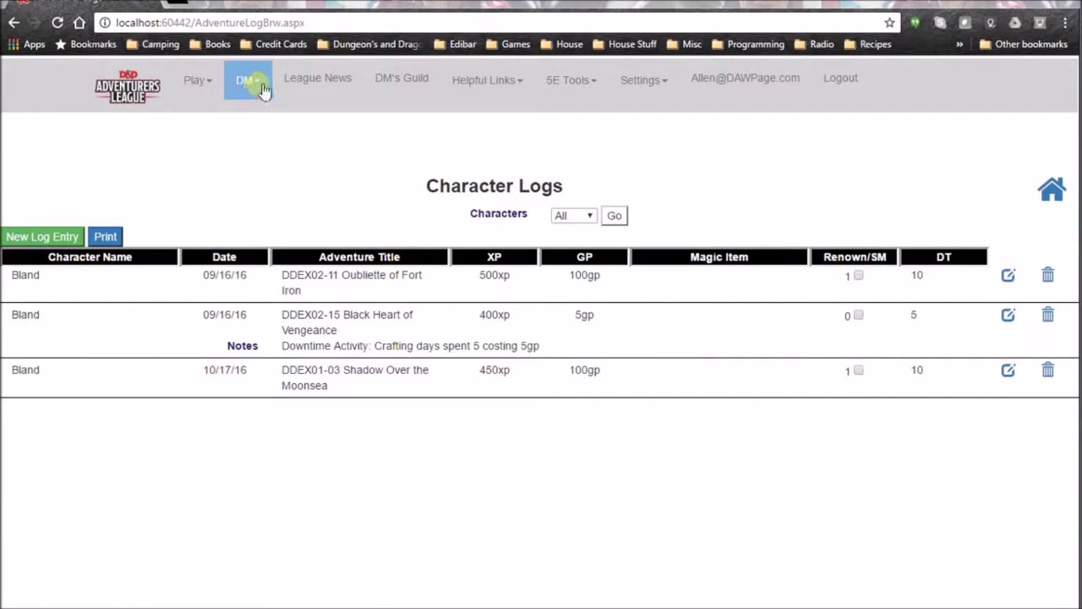
Go to DM/Player Rewards from the DM menu to begin a new DM reward.
click(264, 90)
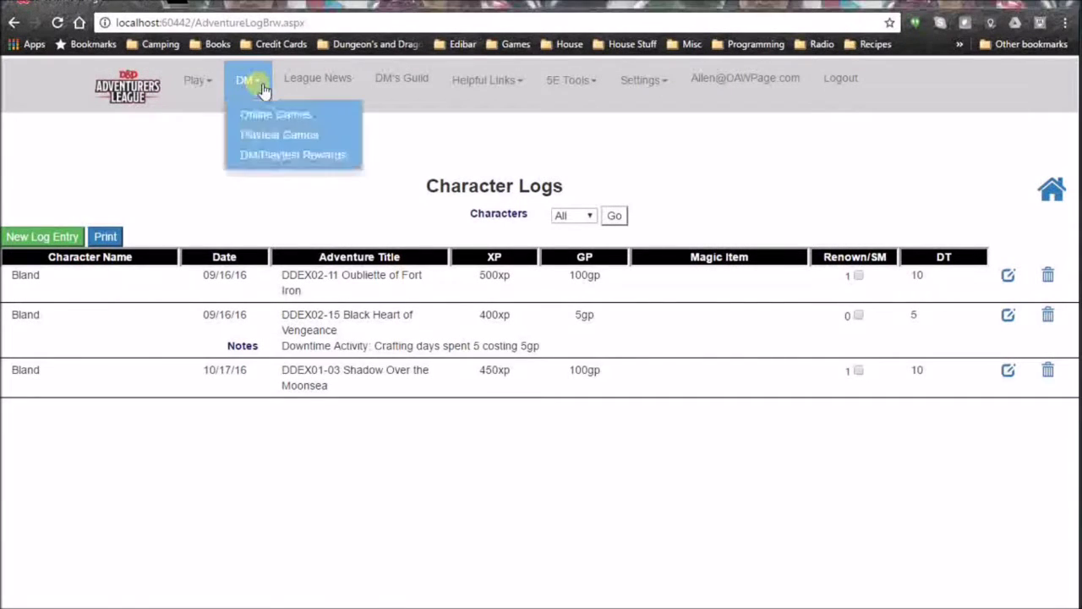
click(288, 156)
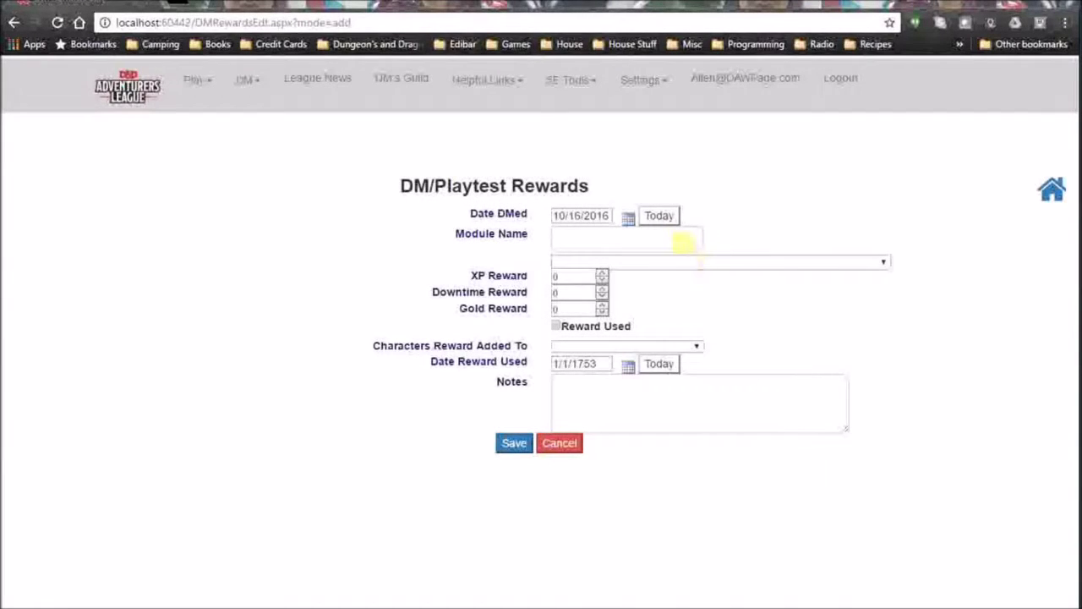
Set Date DMed to 11/12/2016 and module to DDEX03-12 Hillsfar Reclaimed (Levels 1-4).
click(628, 218)
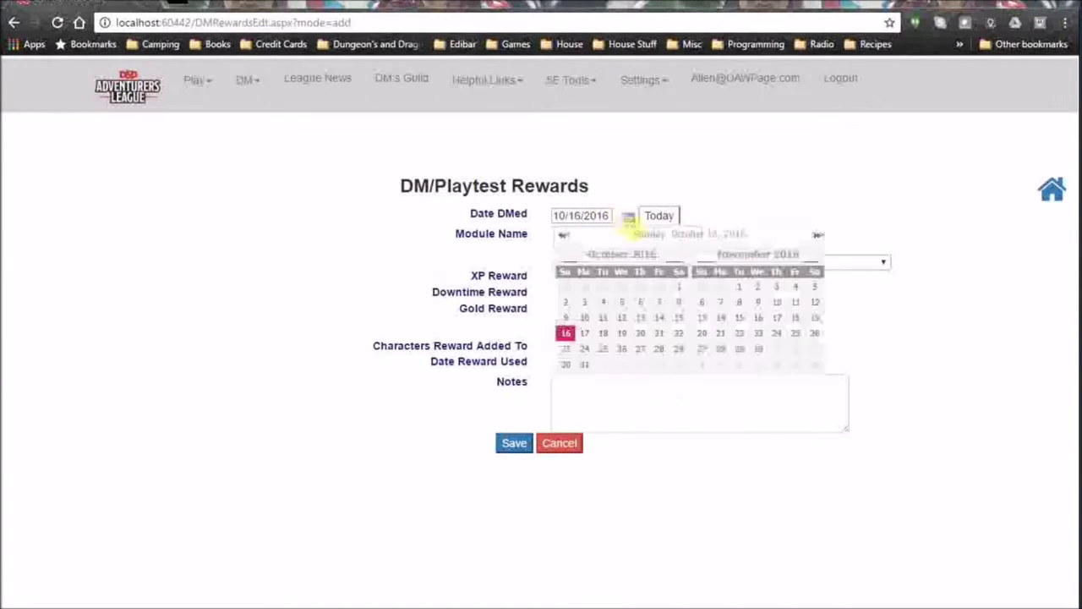
click(815, 302)
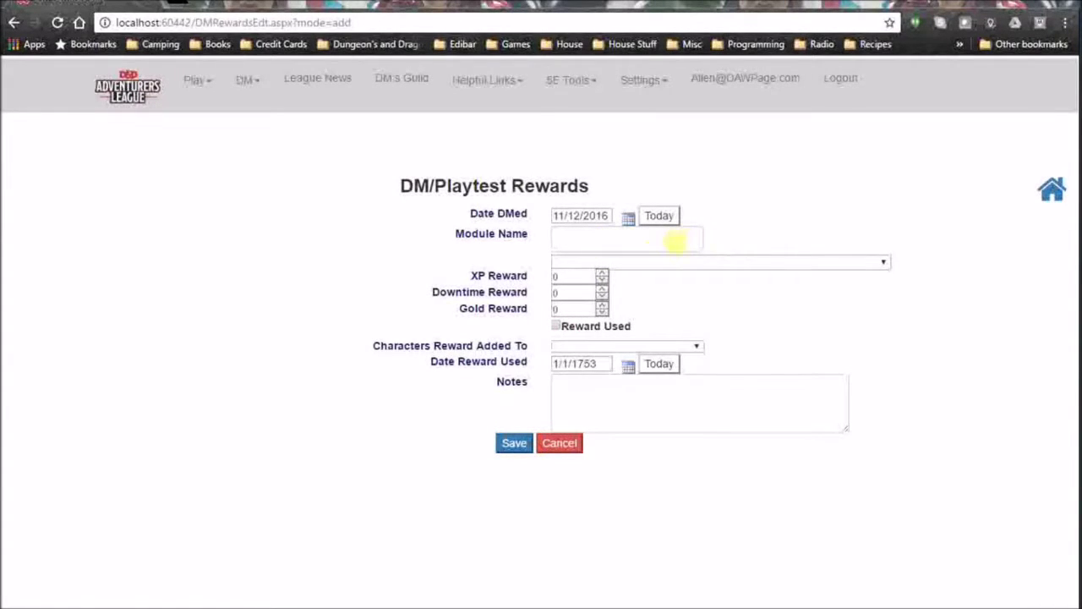
click(573, 239)
click(671, 263)
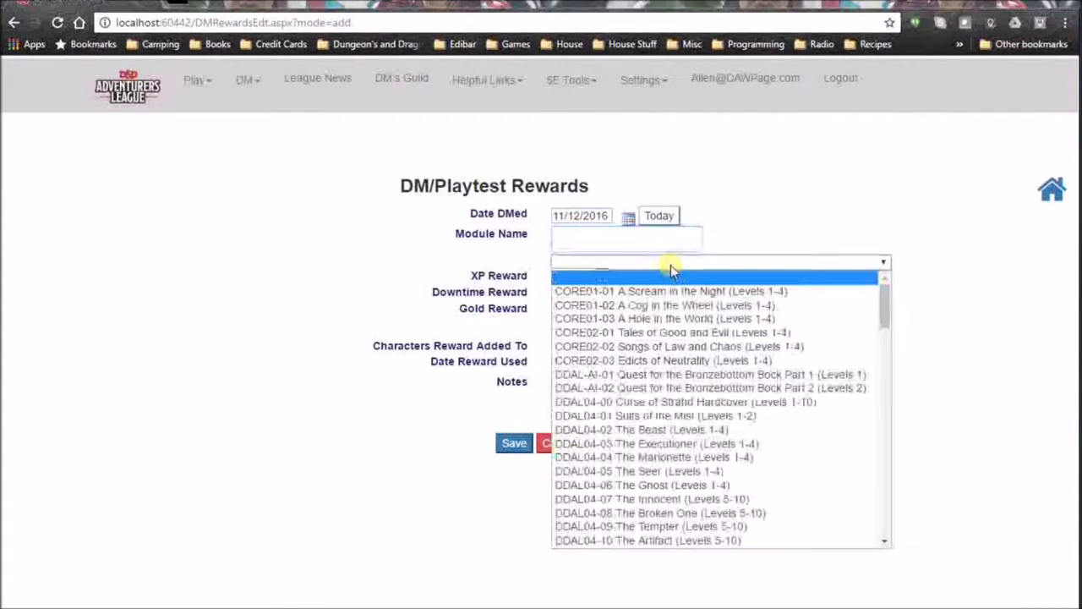
scroll(724, 364, down, 10)
scroll(724, 365, down, 15)
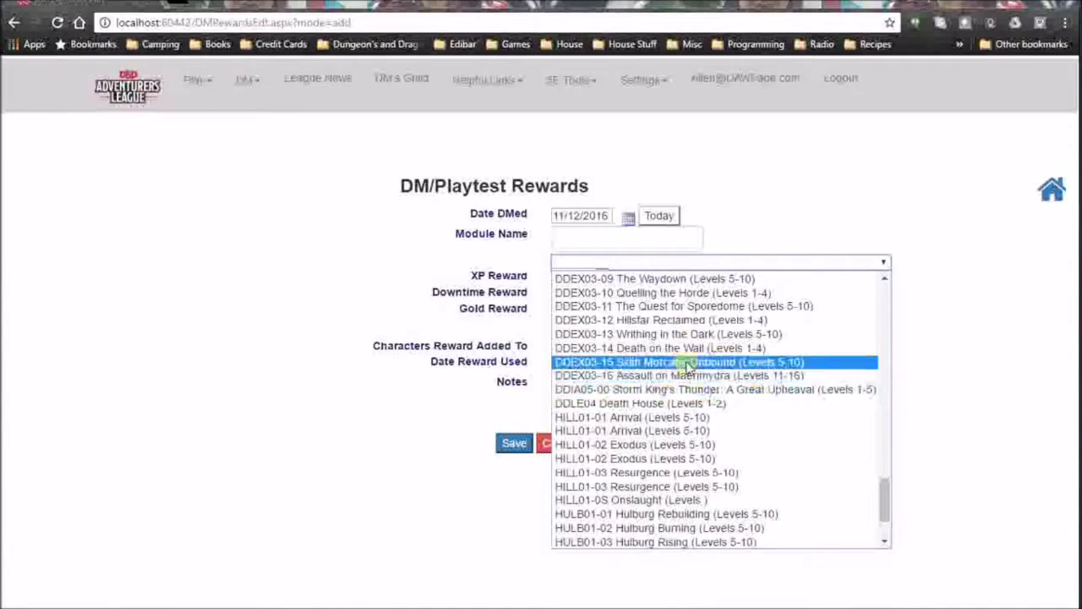
click(676, 331)
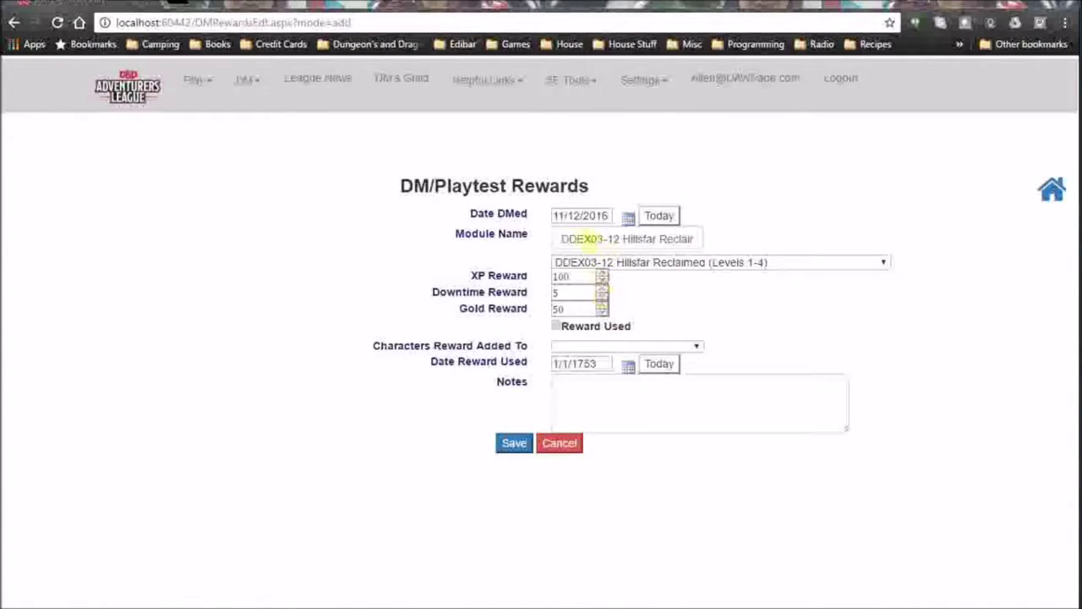
drag(566, 238, 730, 239)
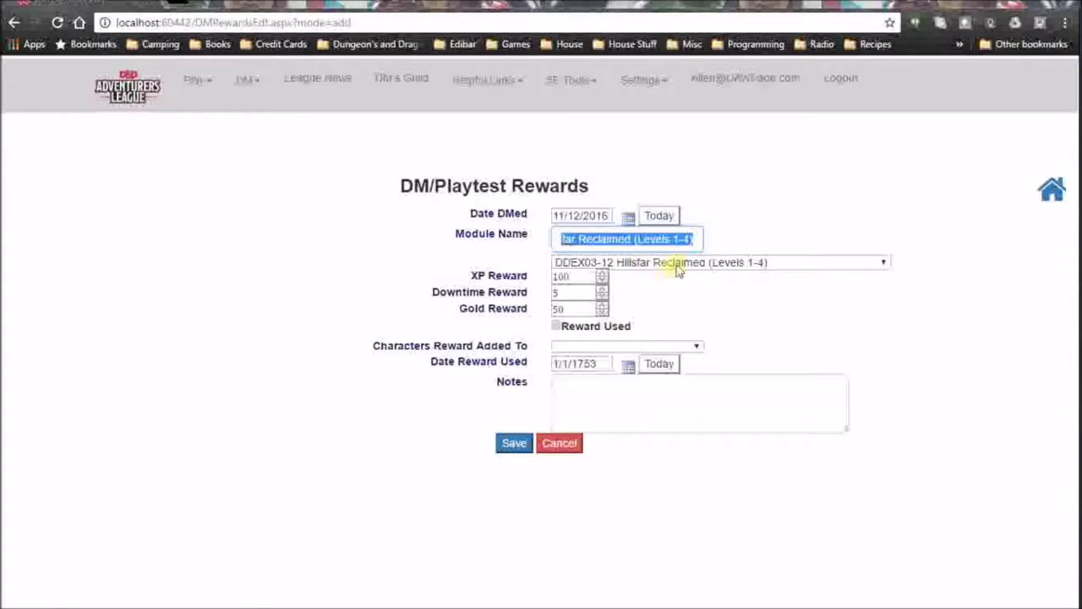
Confirm the 100 XP, 5 downtime and 50 gold rewards and save the DM reward.
click(580, 277)
click(577, 293)
click(571, 308)
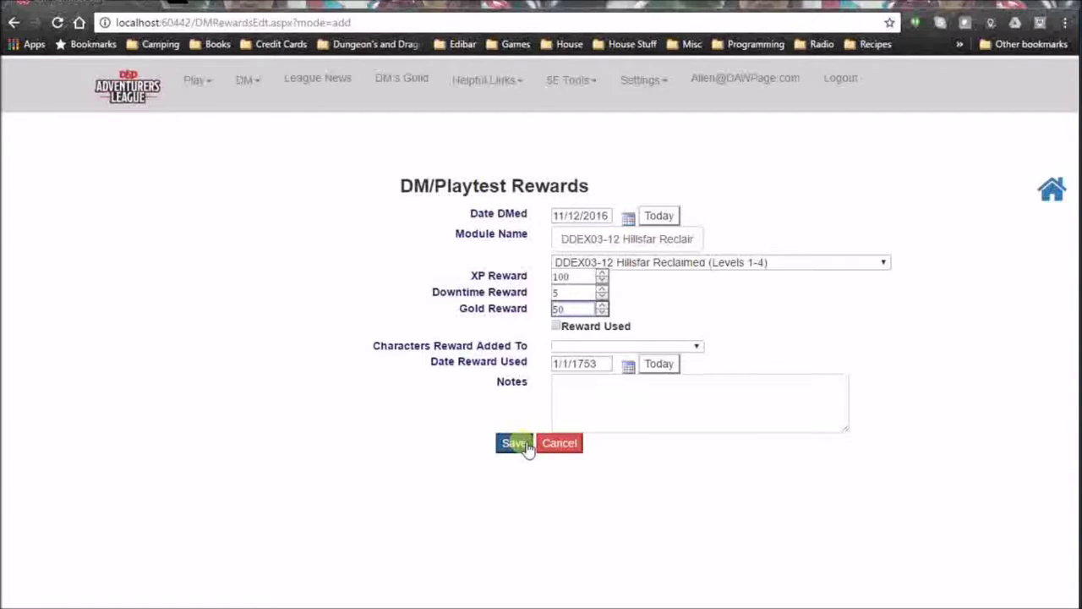
click(516, 443)
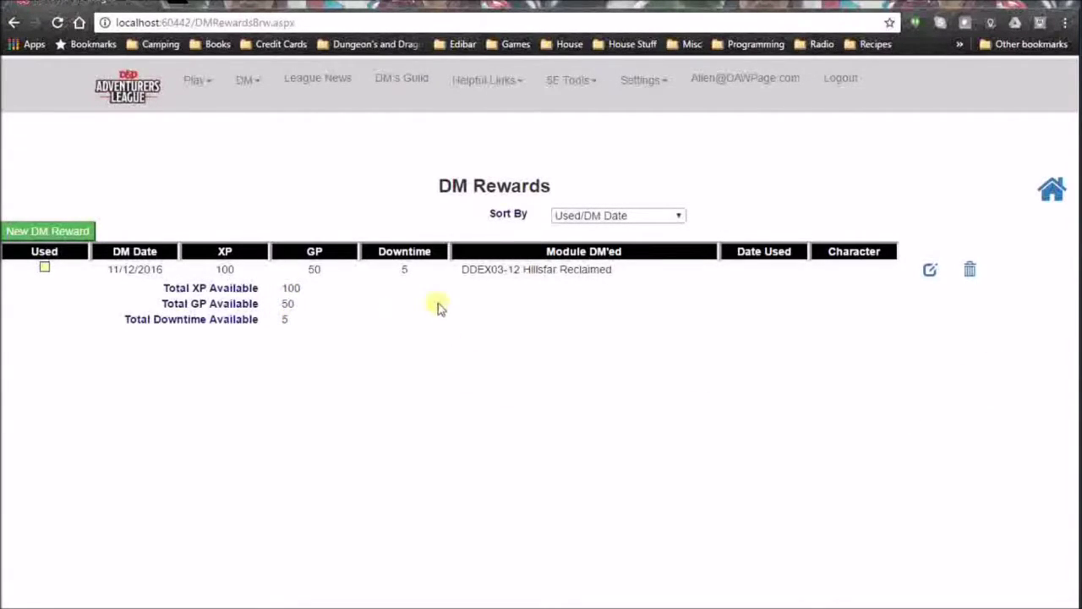
Mark the Hillsfar Reclaimed reward used, apply it to Bland dated today, and save.
click(931, 271)
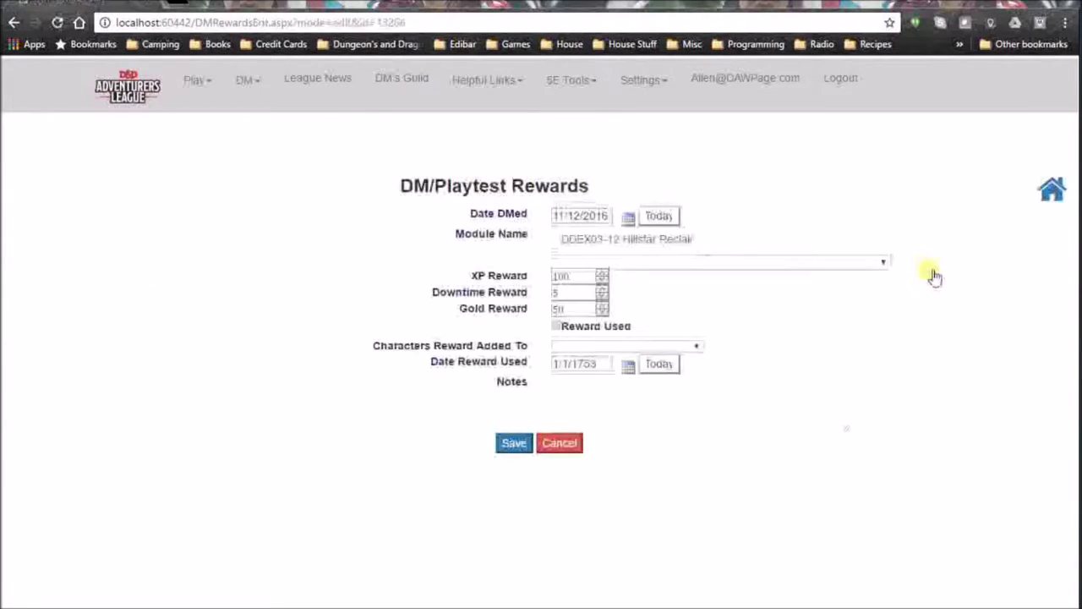
click(557, 327)
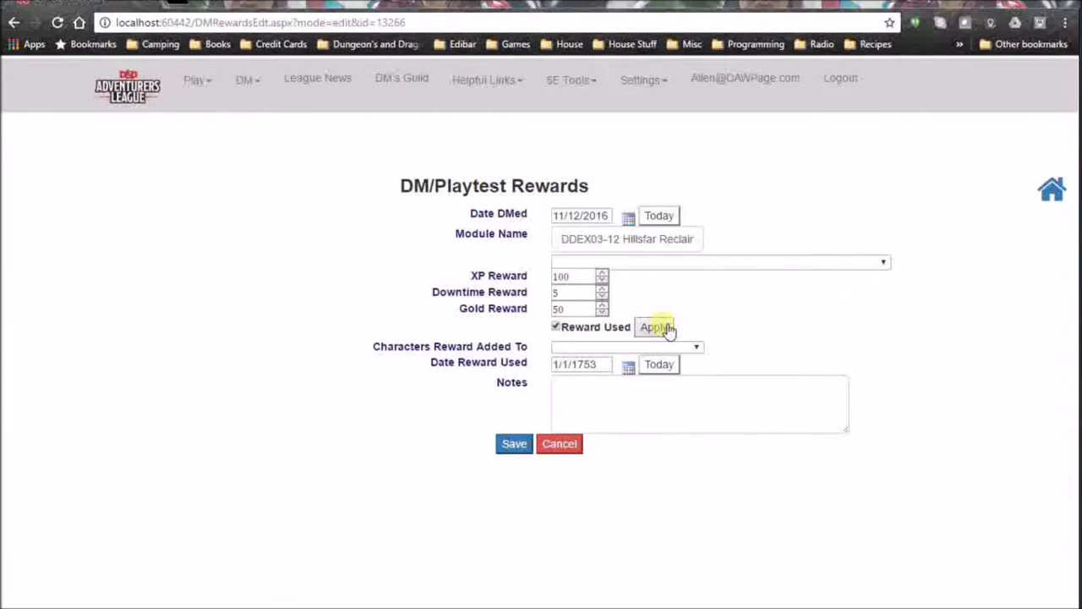
click(656, 327)
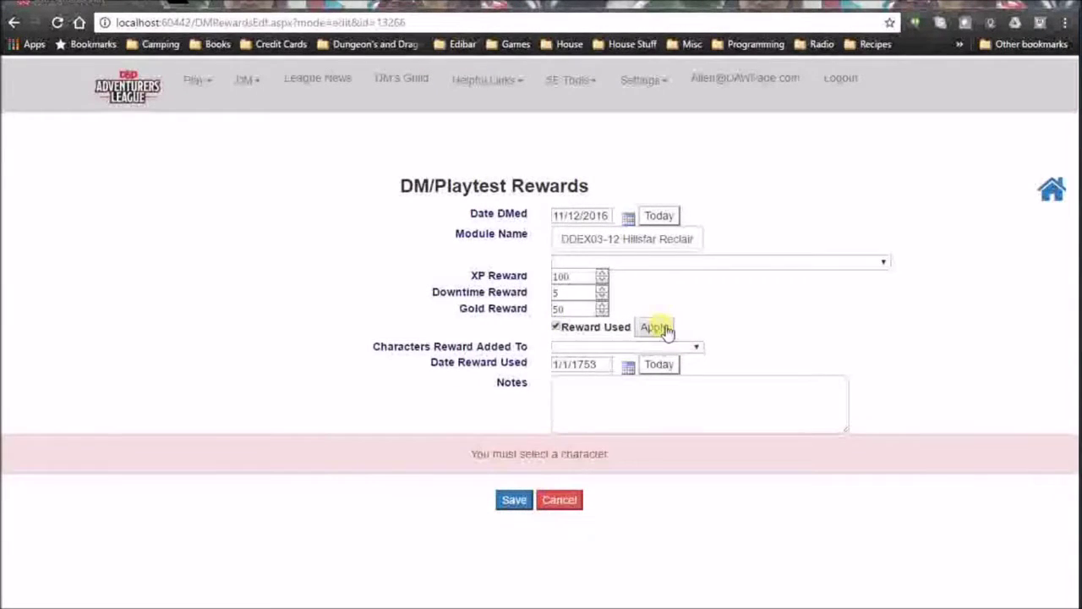
click(698, 348)
click(614, 375)
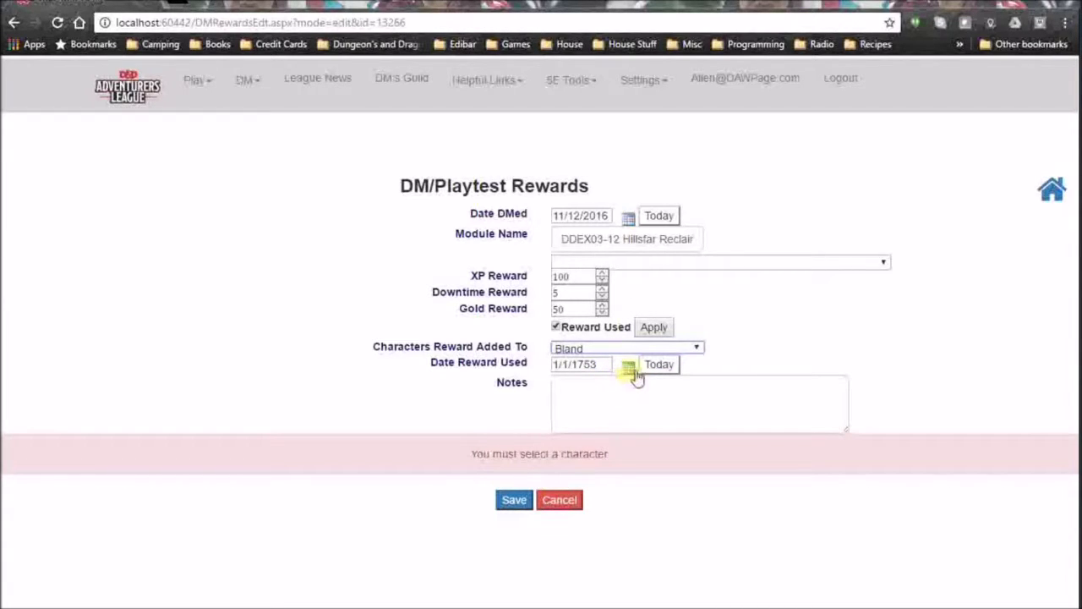
click(658, 366)
click(628, 399)
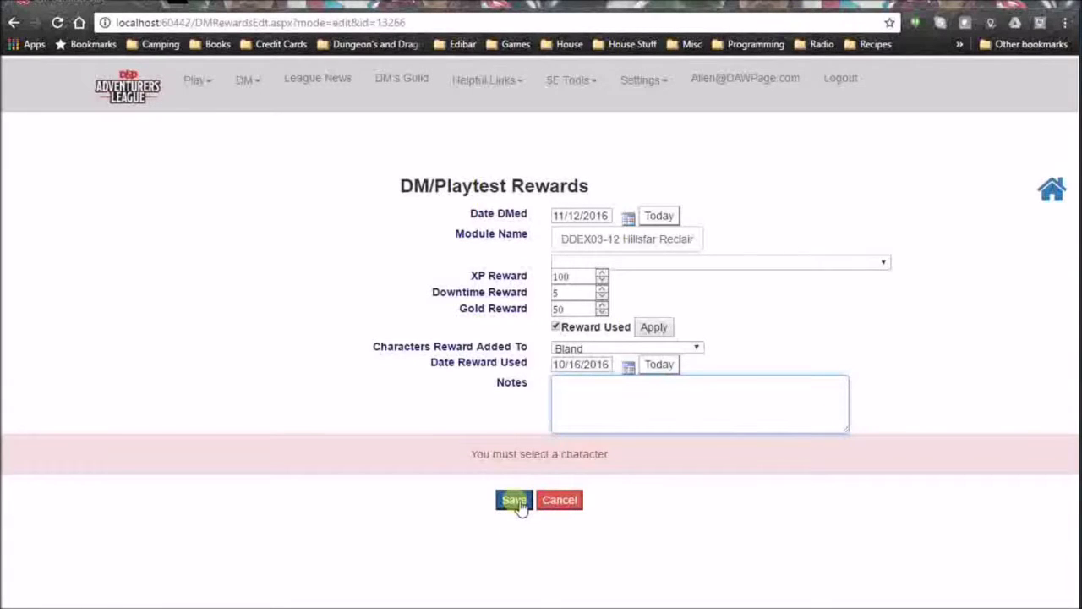
click(664, 331)
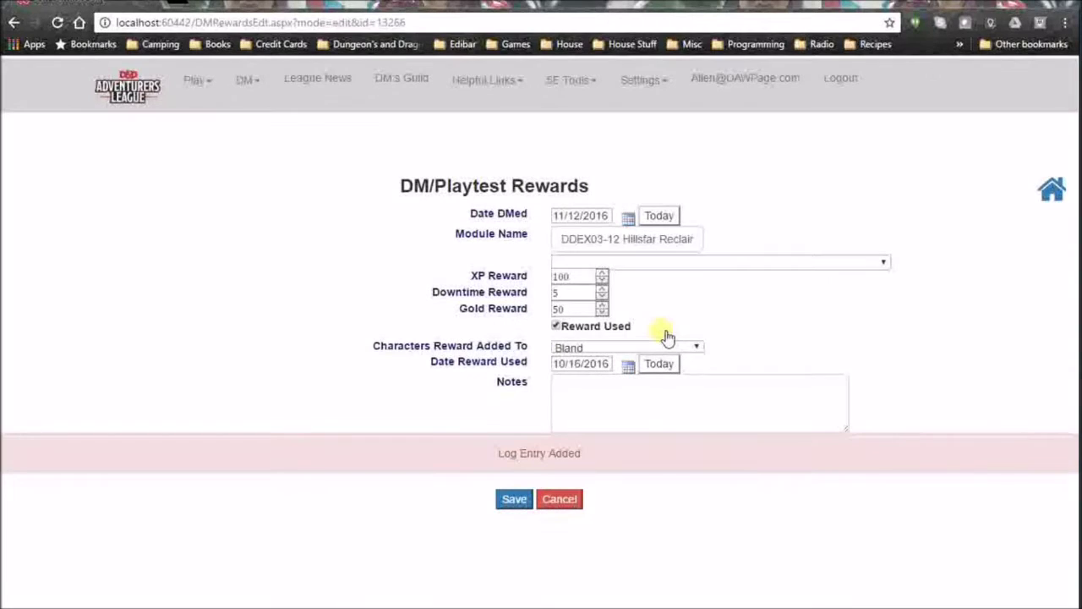
click(516, 501)
click(515, 499)
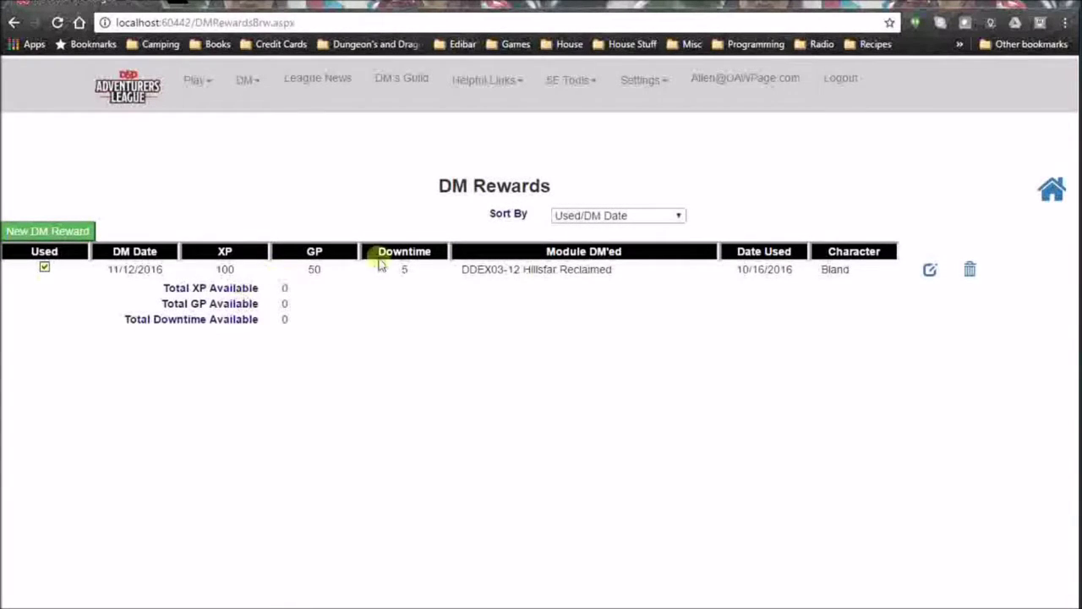
Reopen the reward, toggle Reward Used, and cancel back to the DM Rewards list.
click(929, 271)
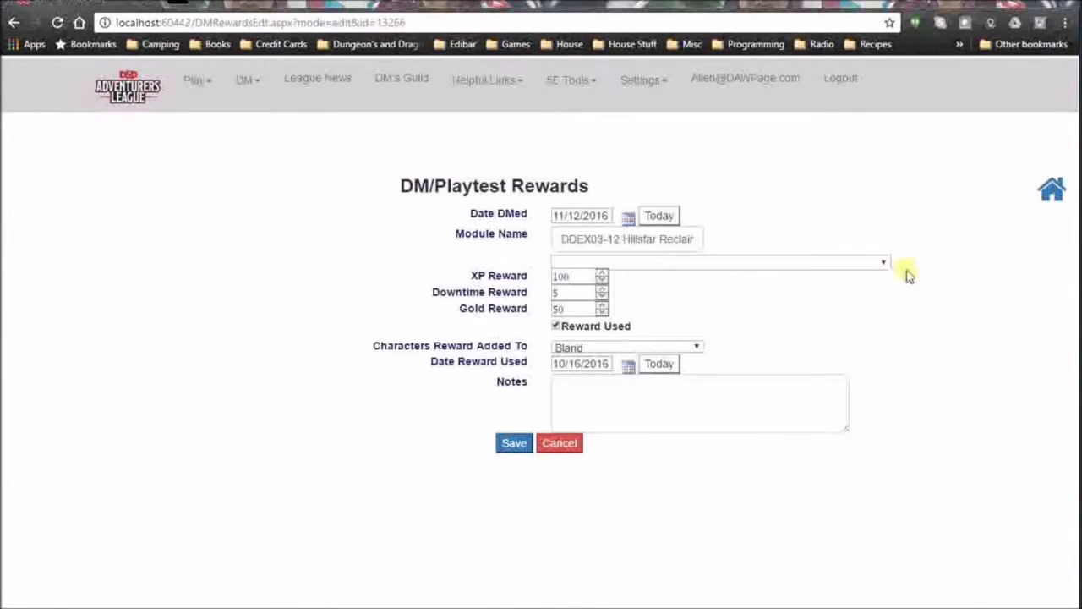
click(557, 329)
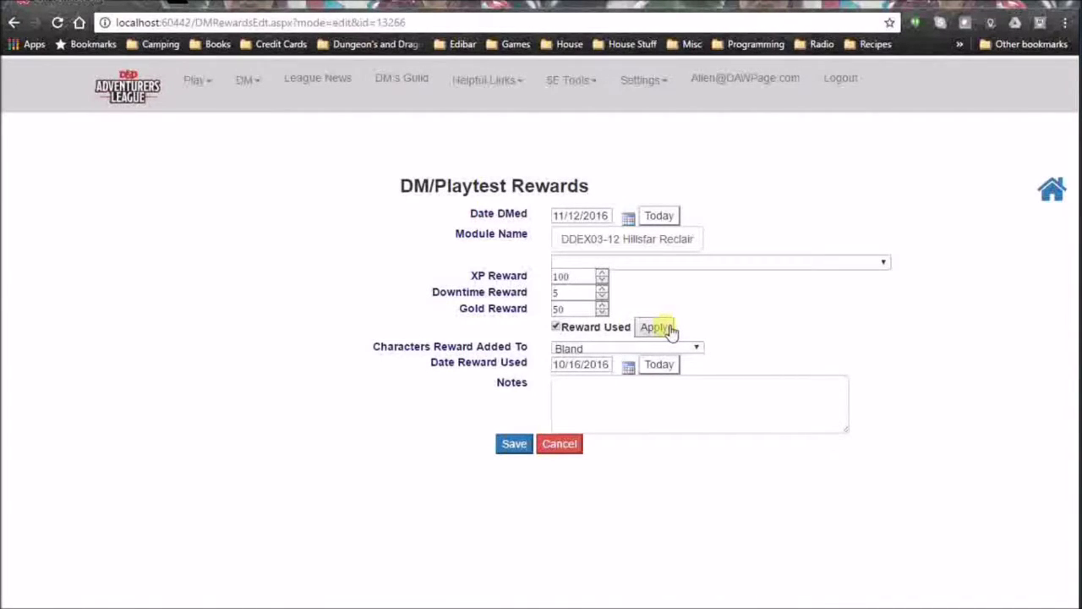
click(560, 444)
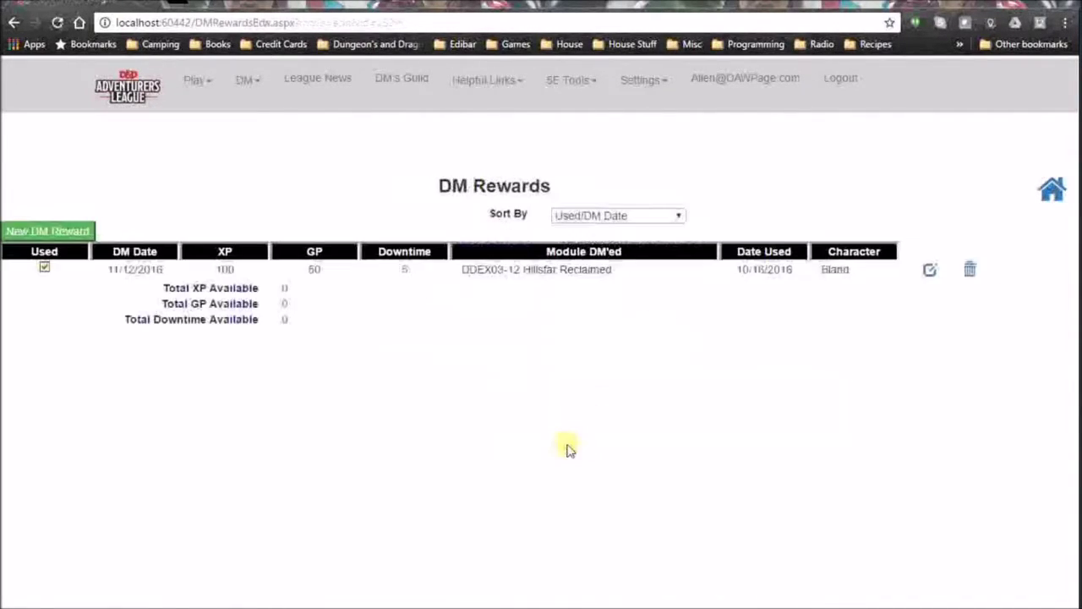
Check Bland's Adventure Log for the 10/16/16 DM Reward line noting DMed Hillsfar Reclaimed.
mouse_move(217, 97)
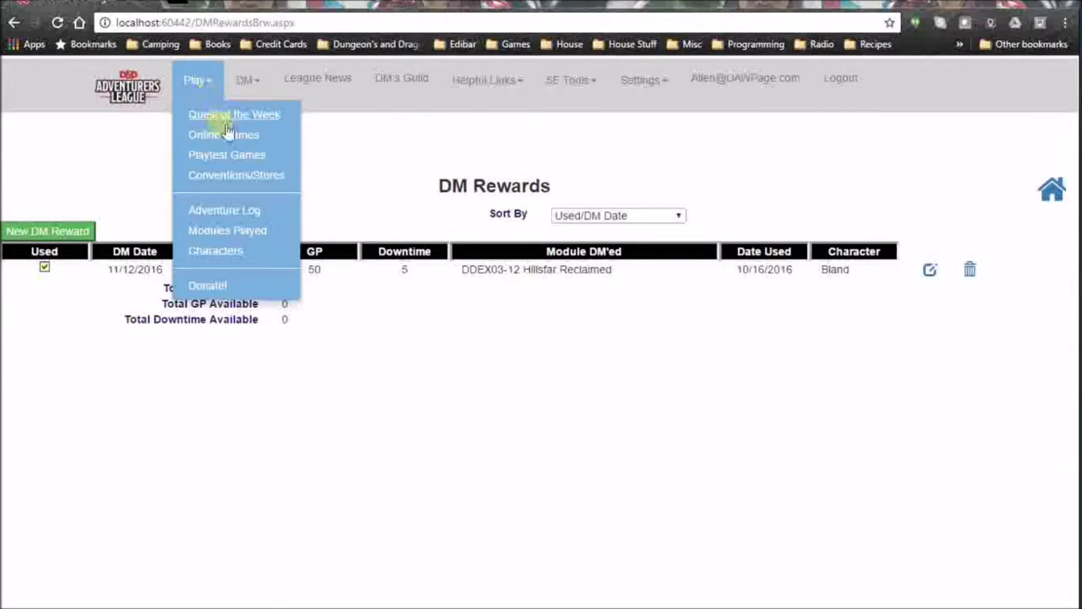
click(230, 211)
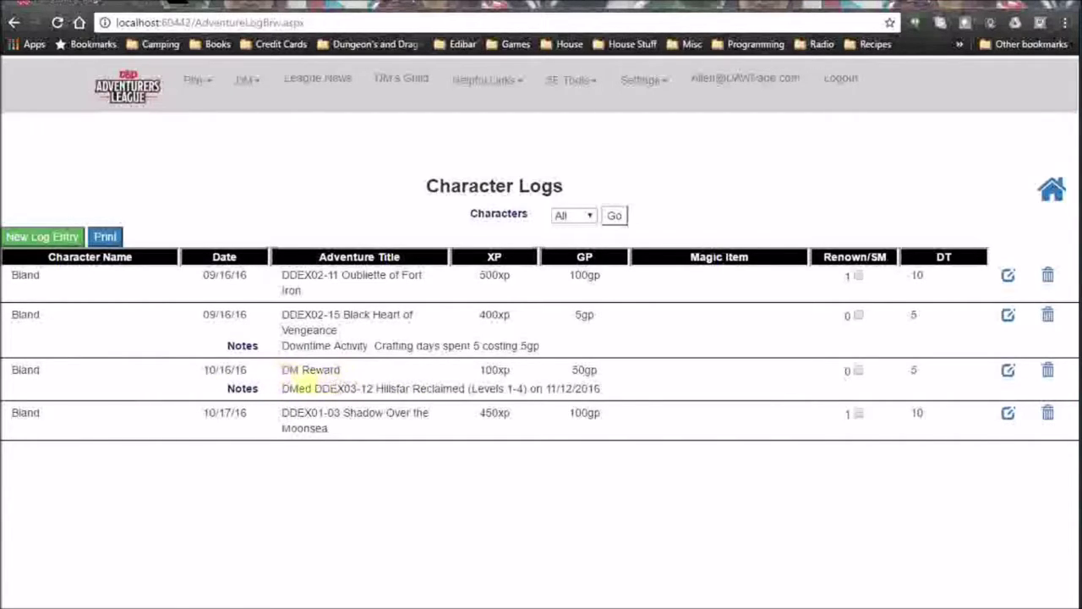
drag(281, 388, 616, 388)
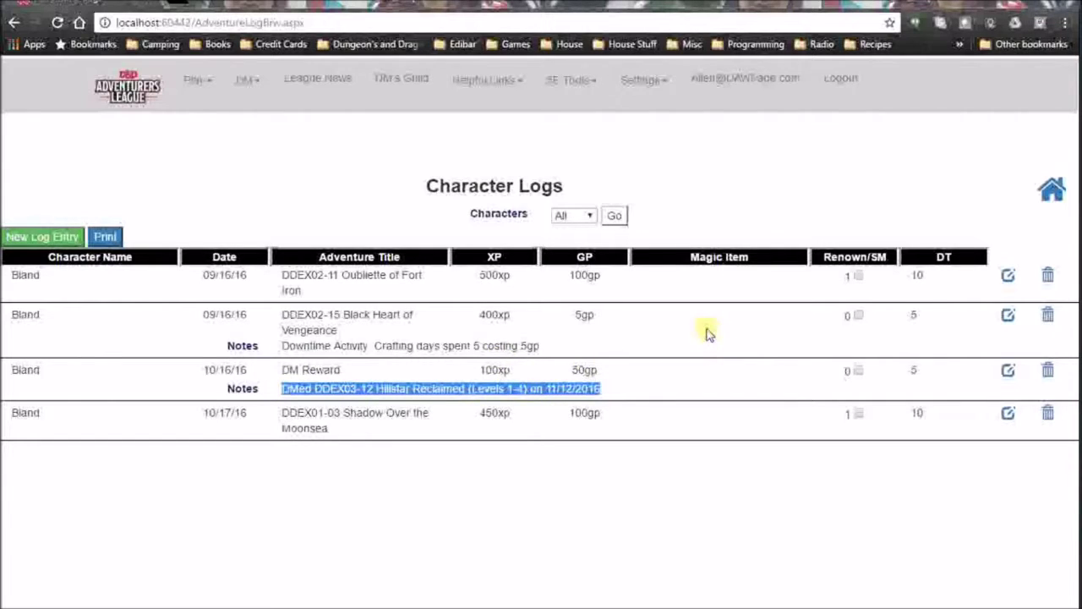
click(626, 387)
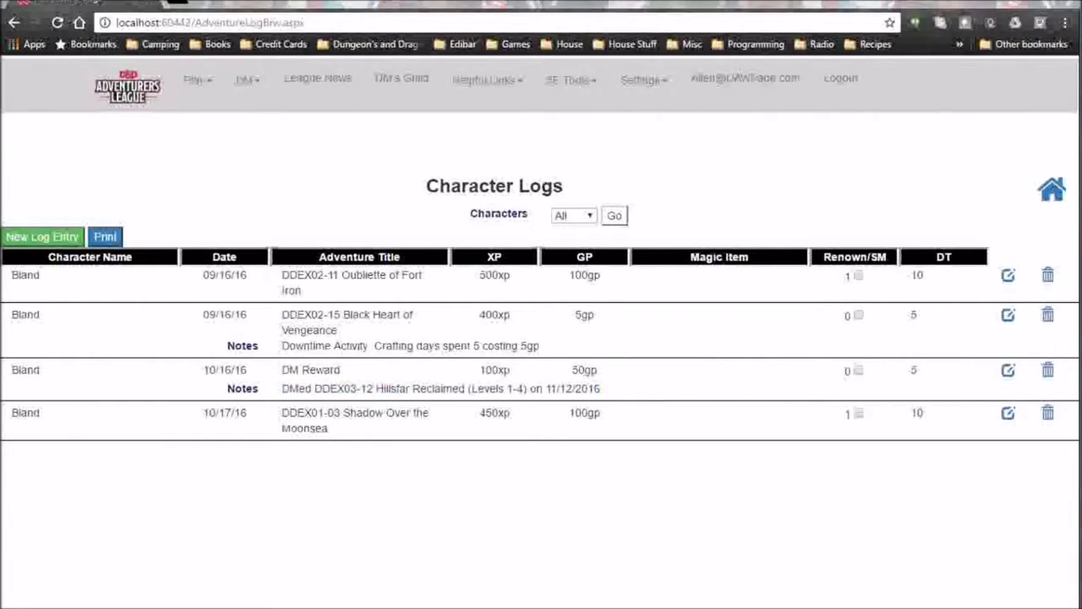
click(211, 95)
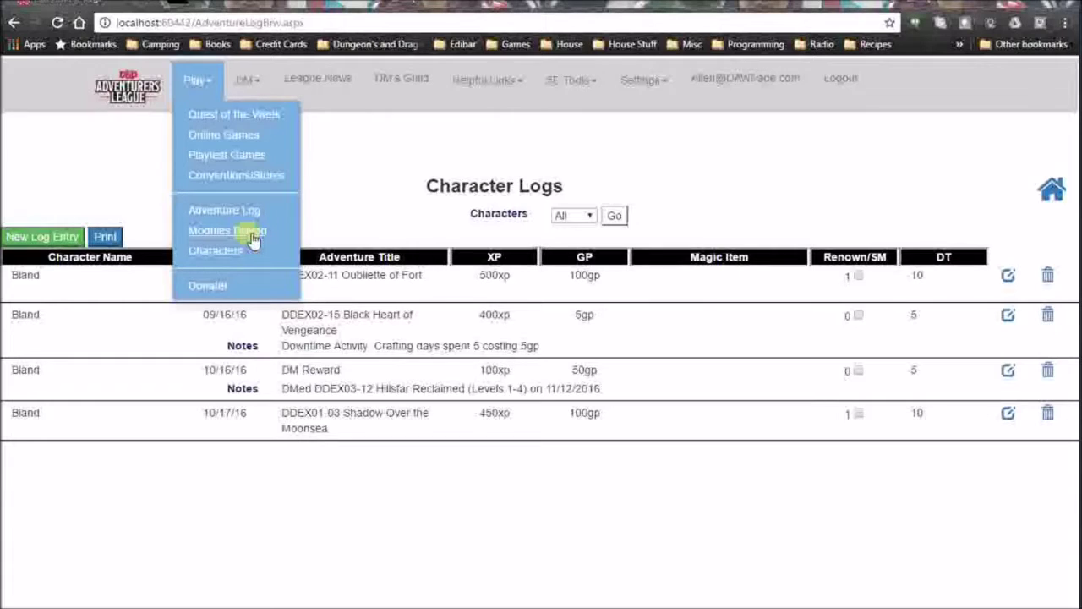
Open the Modules Played page and filter the list to the character Bland.
click(248, 235)
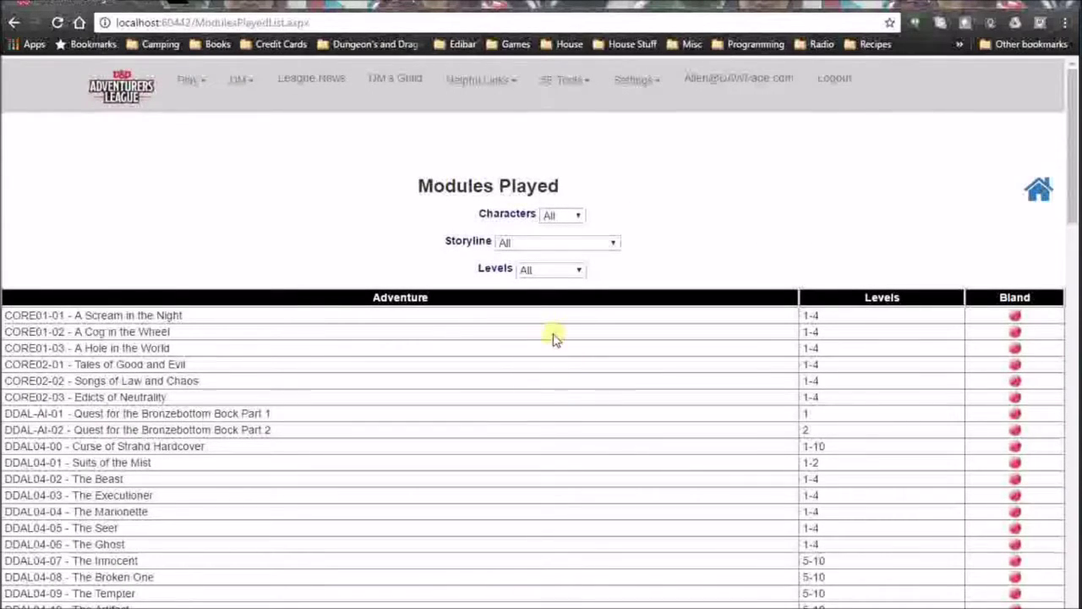
scroll(553, 338, down, 10)
scroll(552, 338, up, 10)
scroll(1006, 359, down, 4)
scroll(896, 349, up, 4)
click(572, 216)
click(573, 244)
scroll(1045, 356, down, 1)
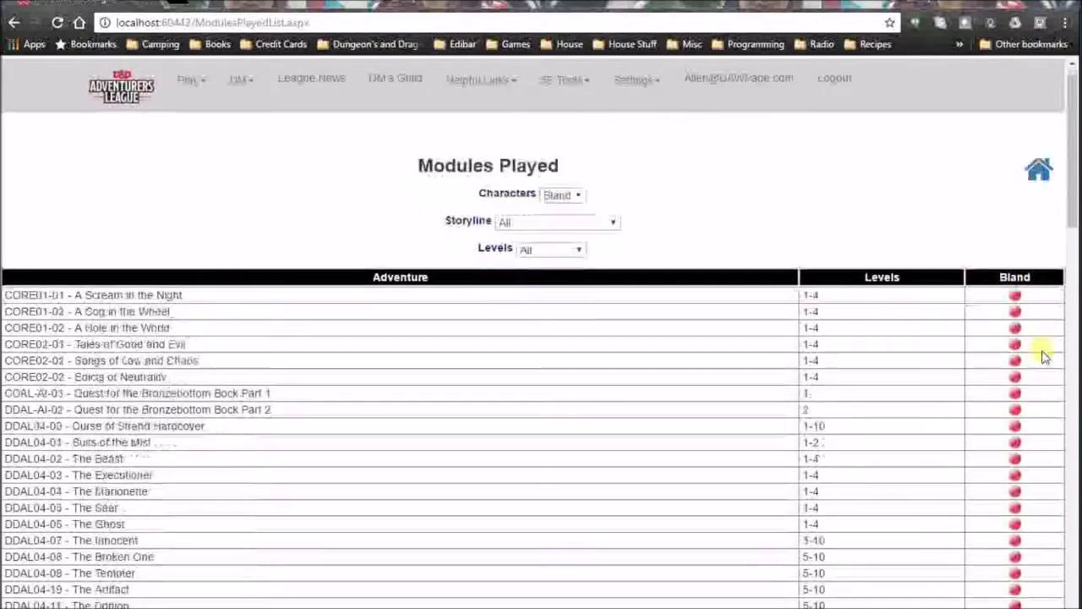
scroll(1045, 356, down, 10)
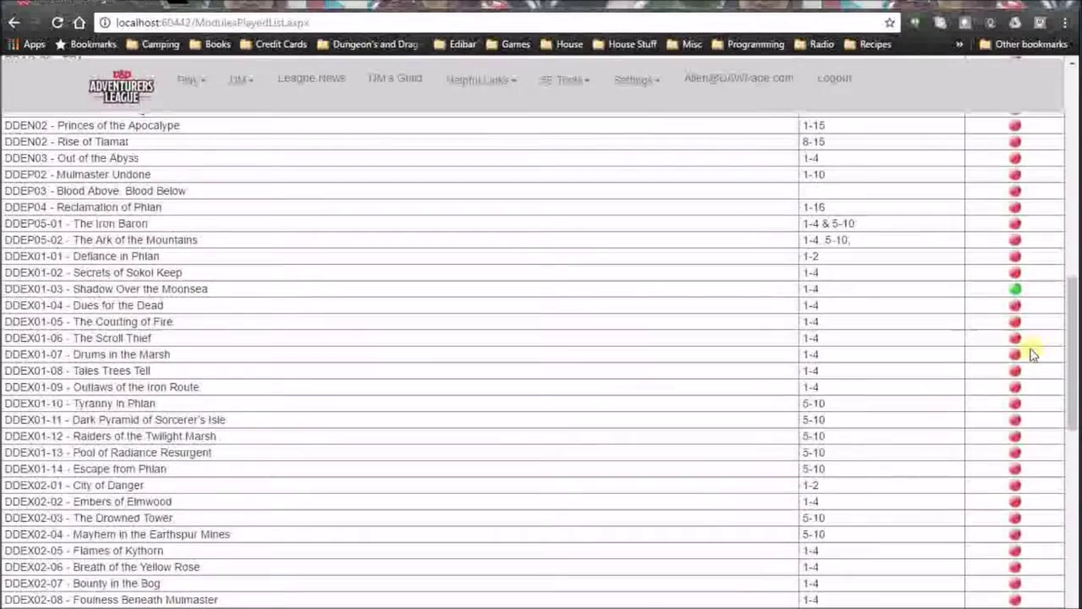
scroll(1028, 355, down, 4)
scroll(1021, 339, up, 4)
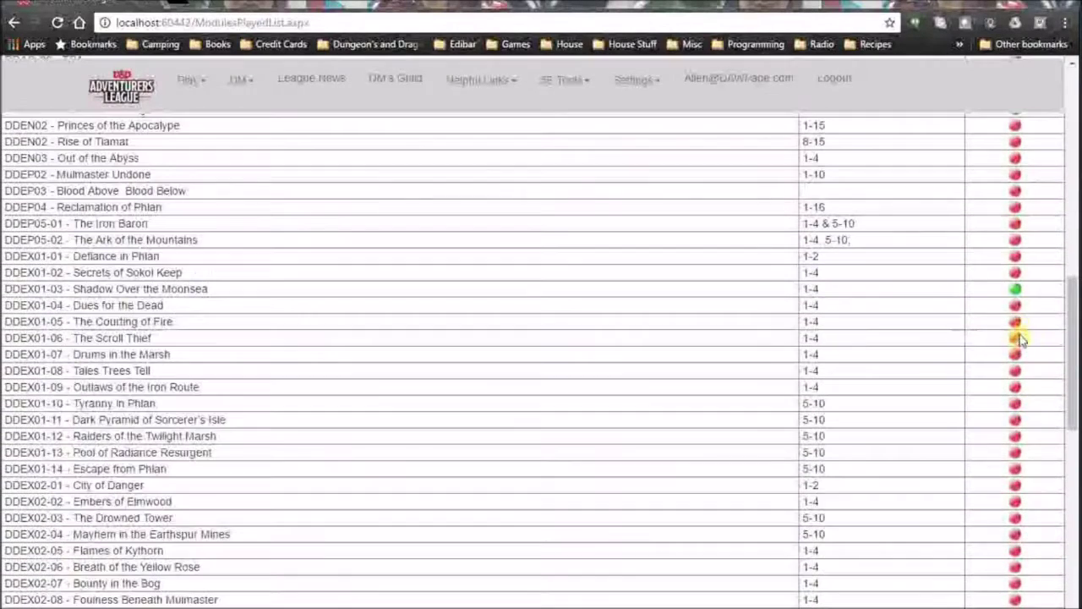
Mark DDEX01-03 Shadow Over the Moonsea as played for Bland.
click(1015, 291)
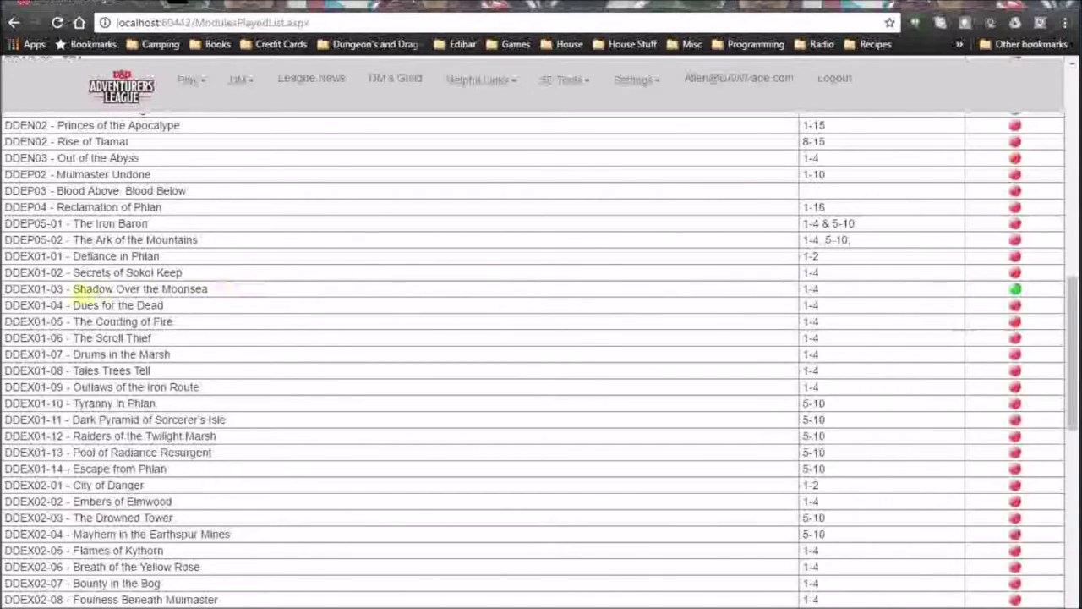
scroll(939, 348, down, 10)
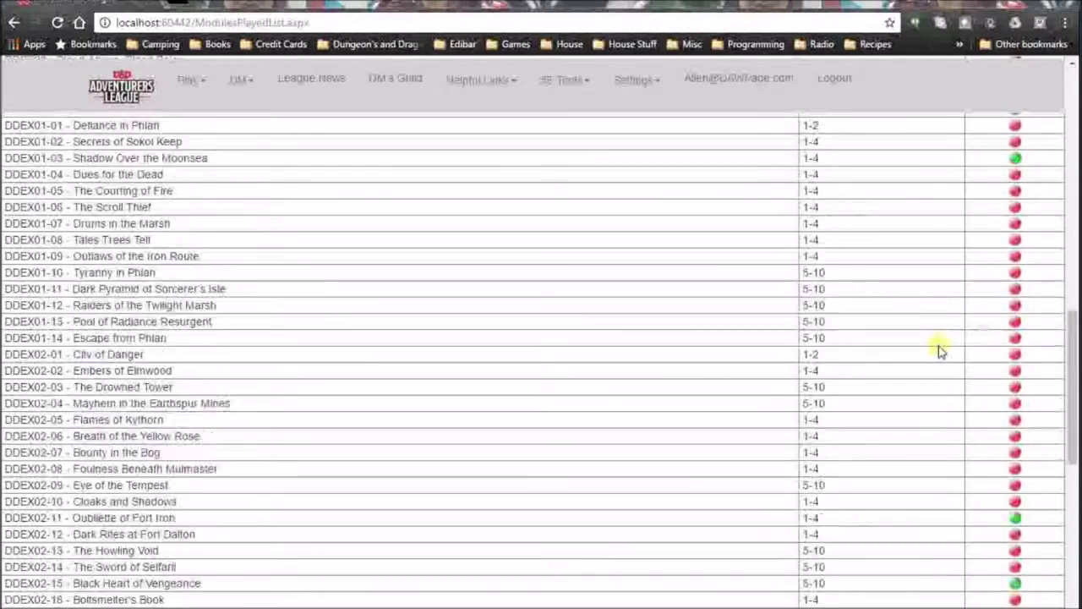
scroll(939, 348, up, 12)
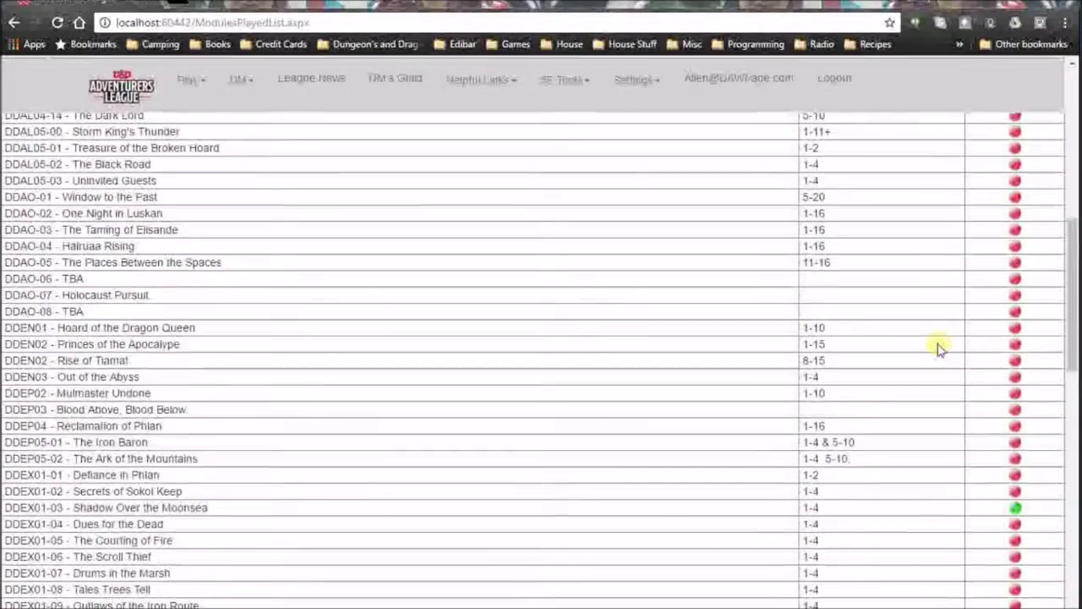
scroll(939, 349, down, 4)
scroll(938, 348, down, 2)
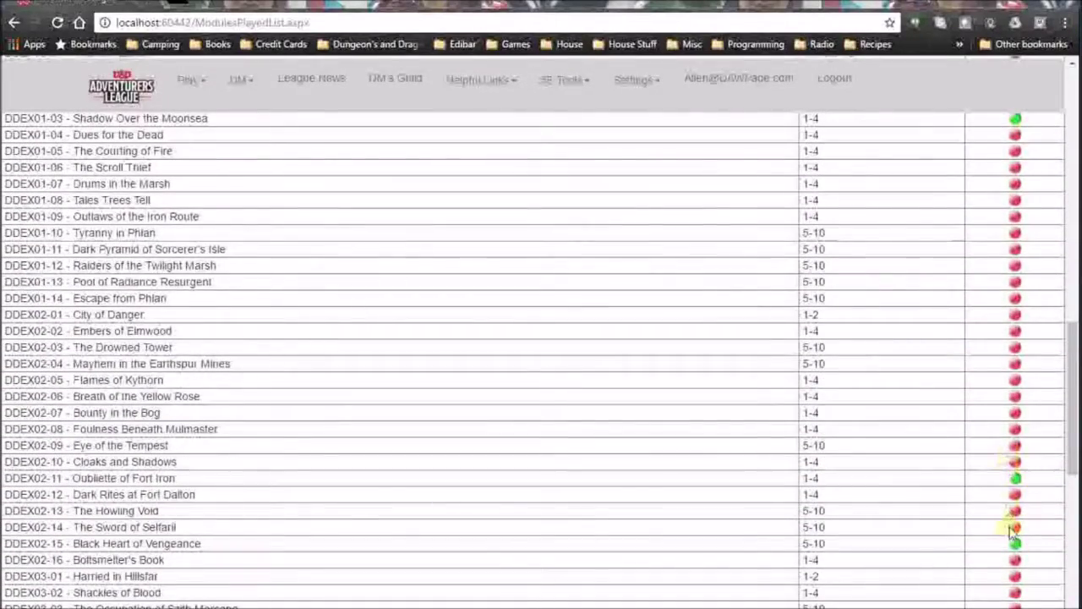
scroll(973, 404, up, 12)
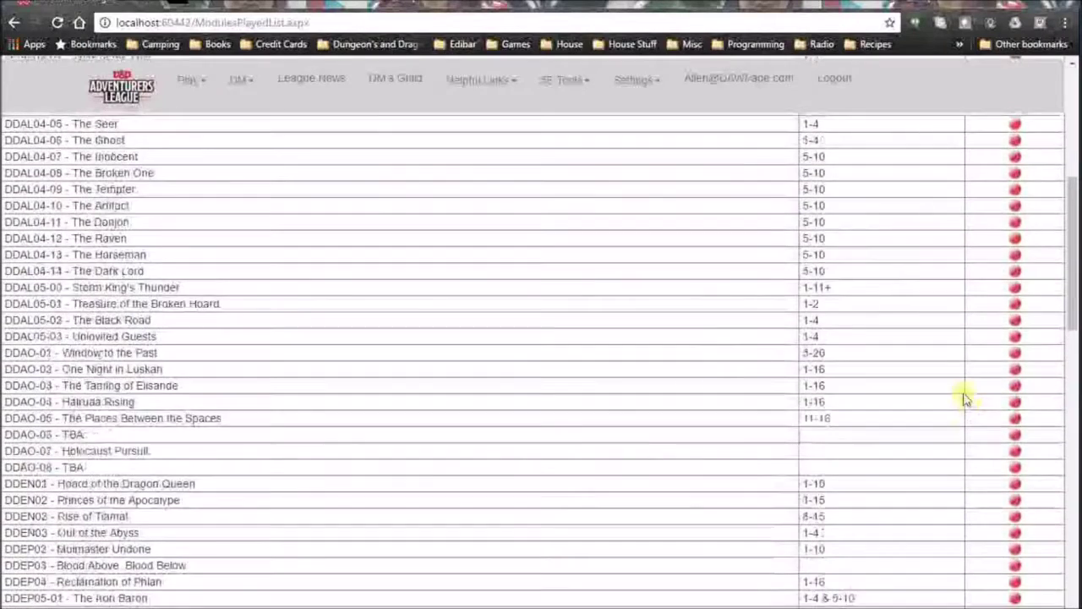
scroll(903, 360, up, 2)
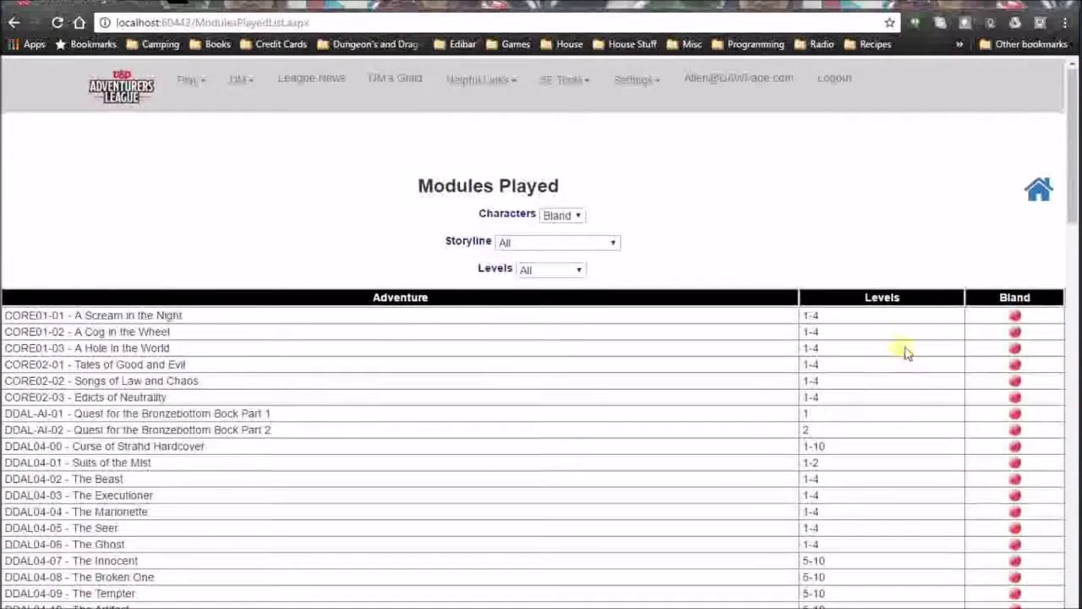
Leave the Storyline and Levels filters at All and return to the Quest of the Week page.
click(618, 250)
click(695, 218)
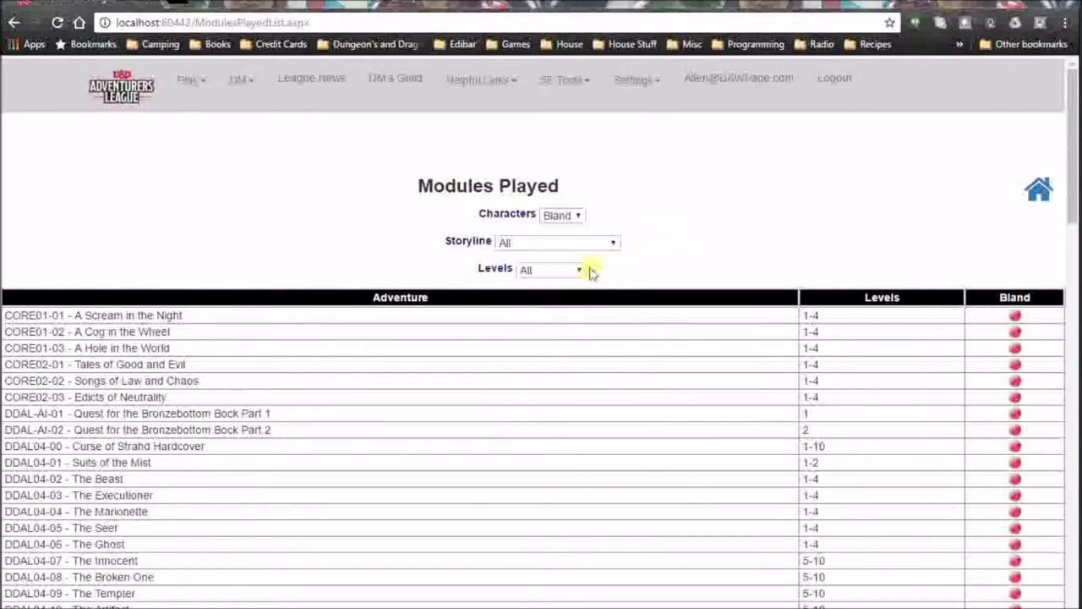
click(580, 271)
click(716, 208)
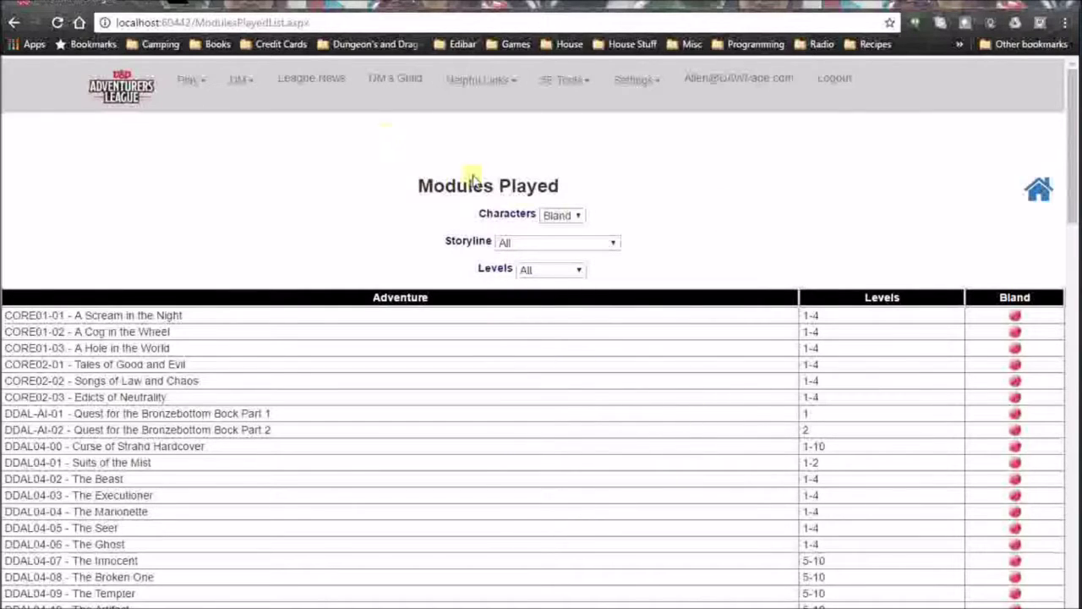
click(1039, 189)
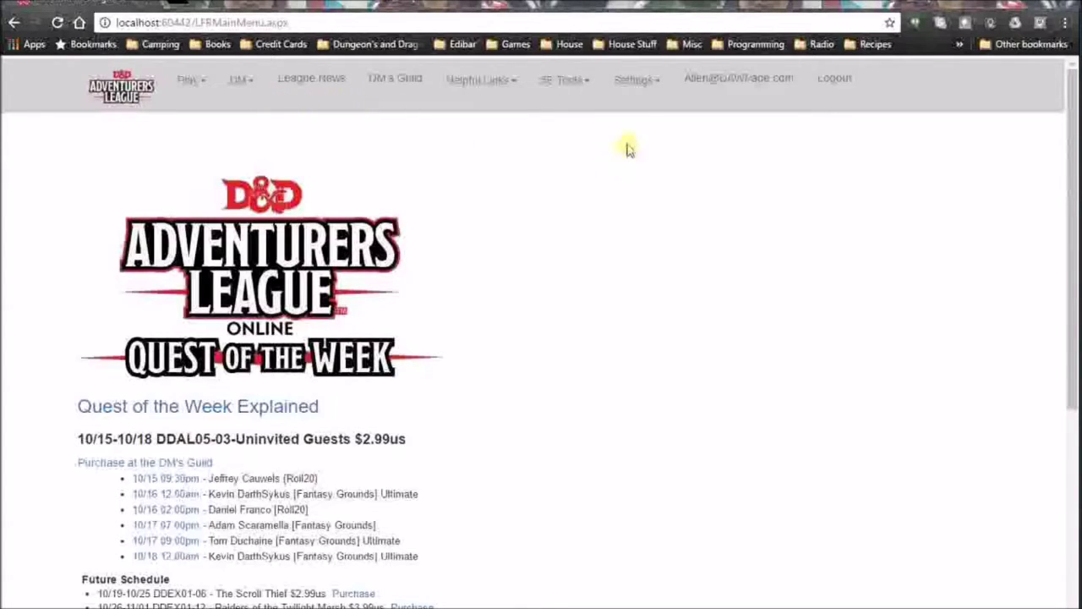
Open the user settings form, then cancel it without changing the password.
click(648, 91)
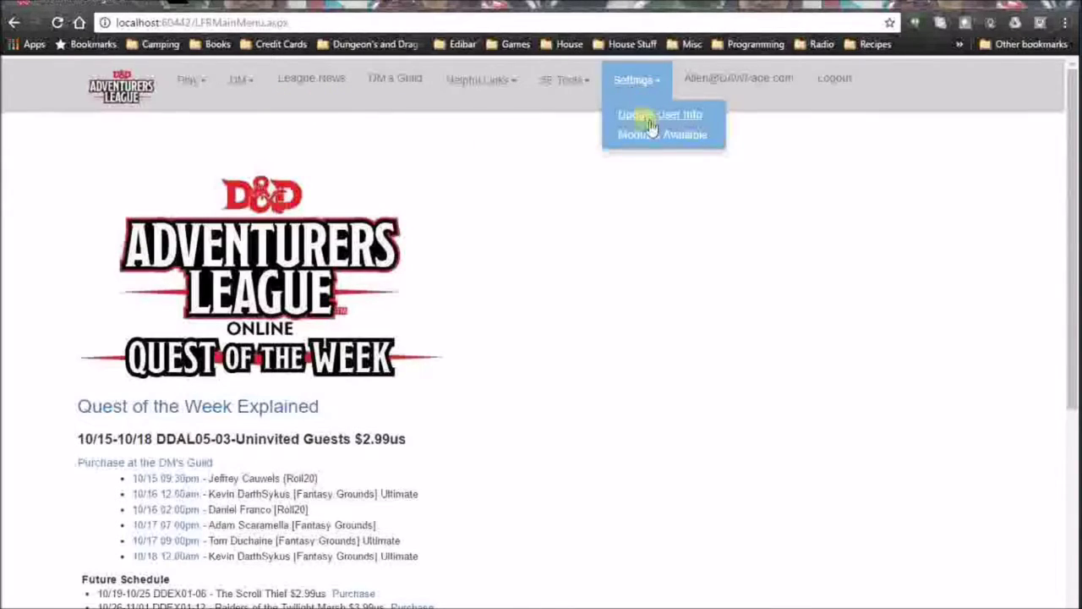
click(663, 115)
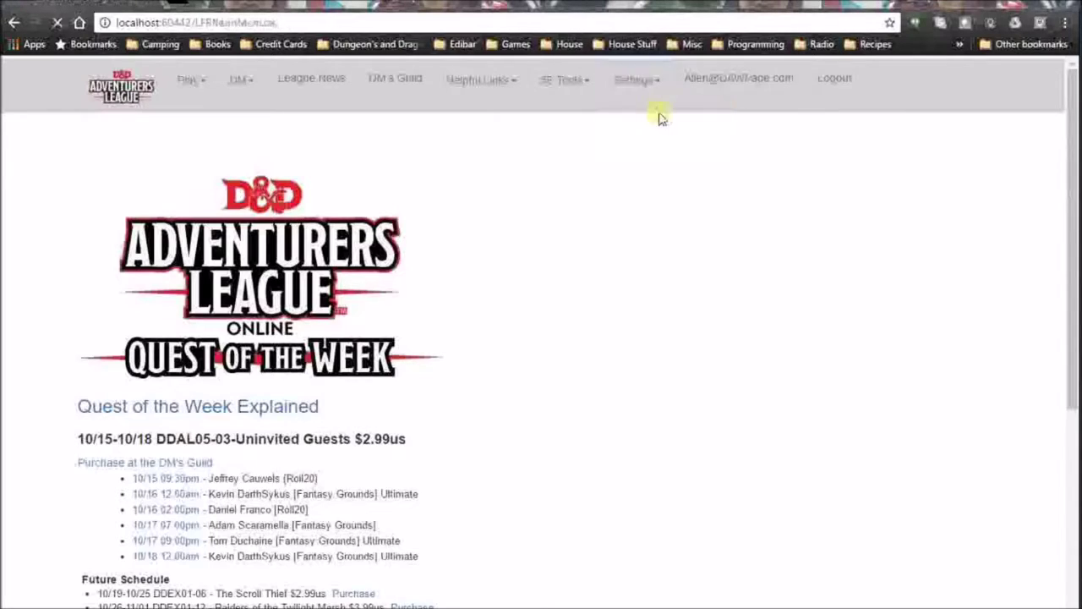
scroll(852, 374, down, 5)
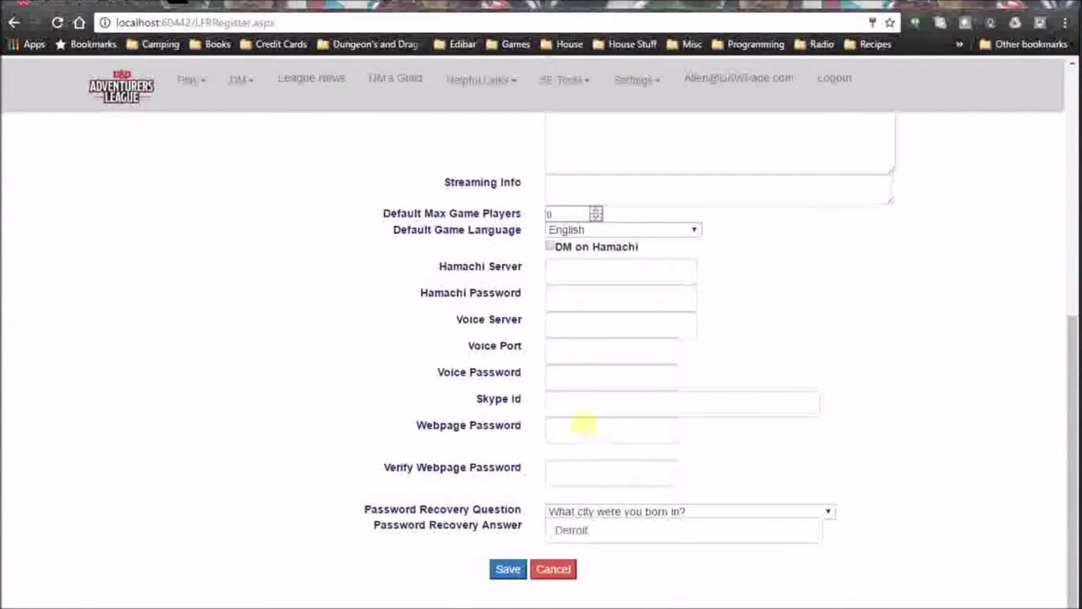
click(573, 435)
click(814, 443)
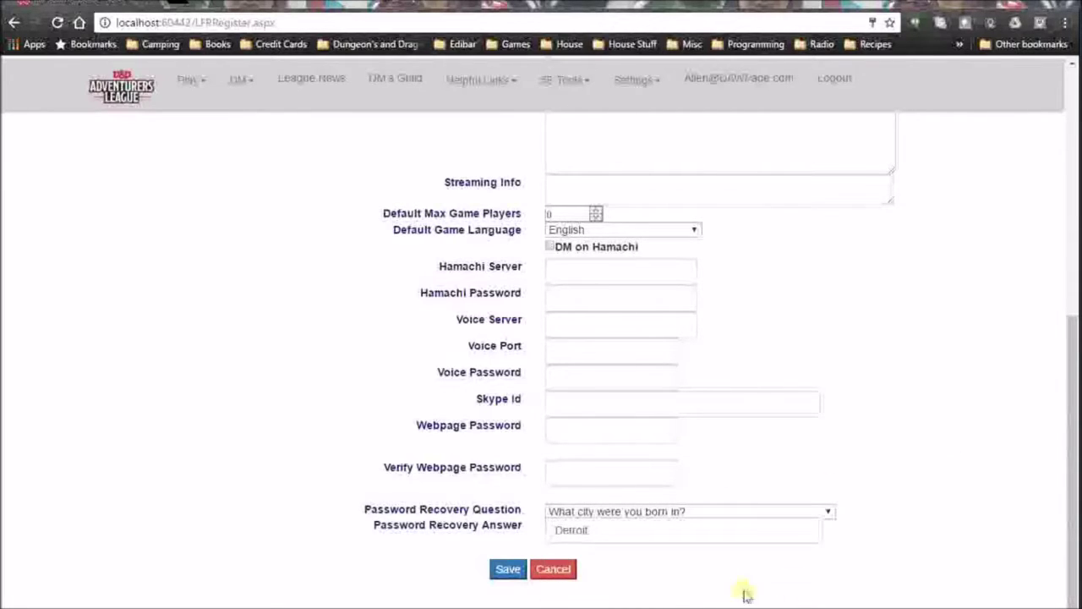
click(563, 574)
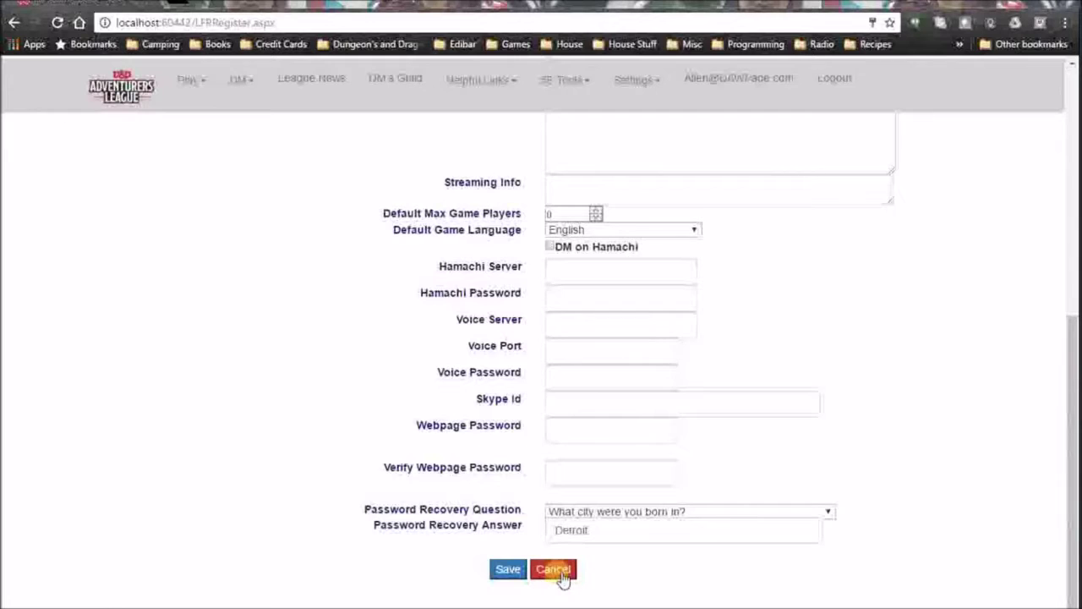
scroll(672, 323, up, 5)
Refresh the page and go back to the Quest of the Week modules list.
scroll(710, 355, down, 5)
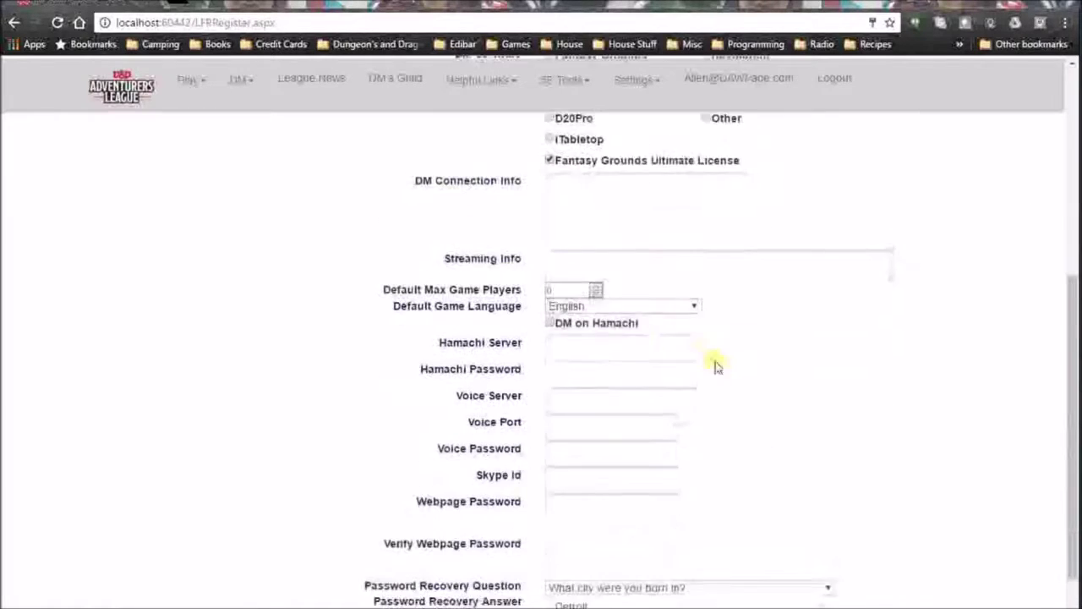
scroll(714, 366, down, 2)
click(1053, 199)
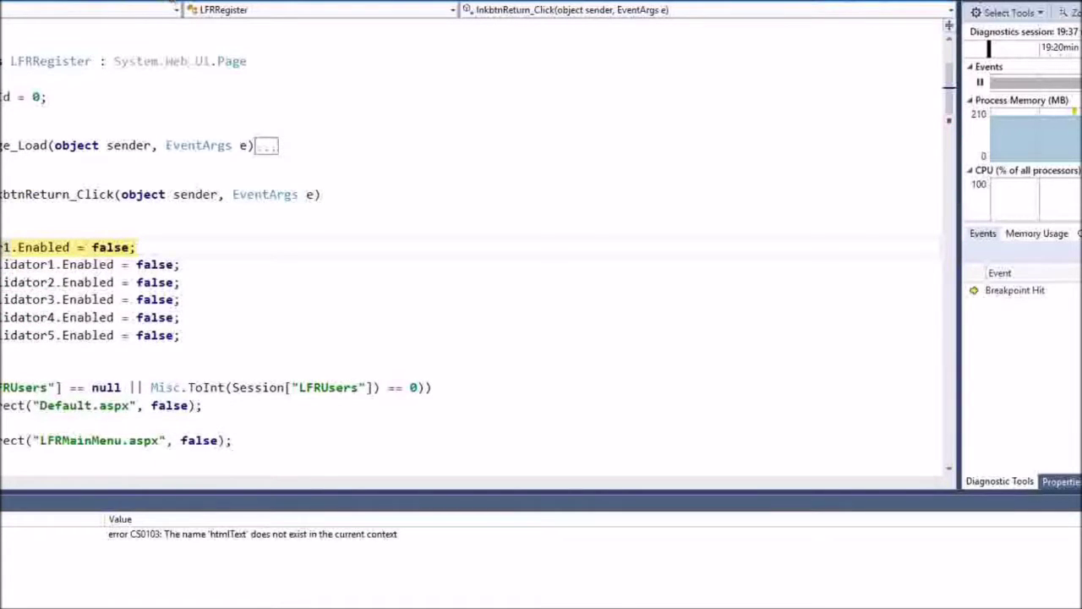
key(F5)
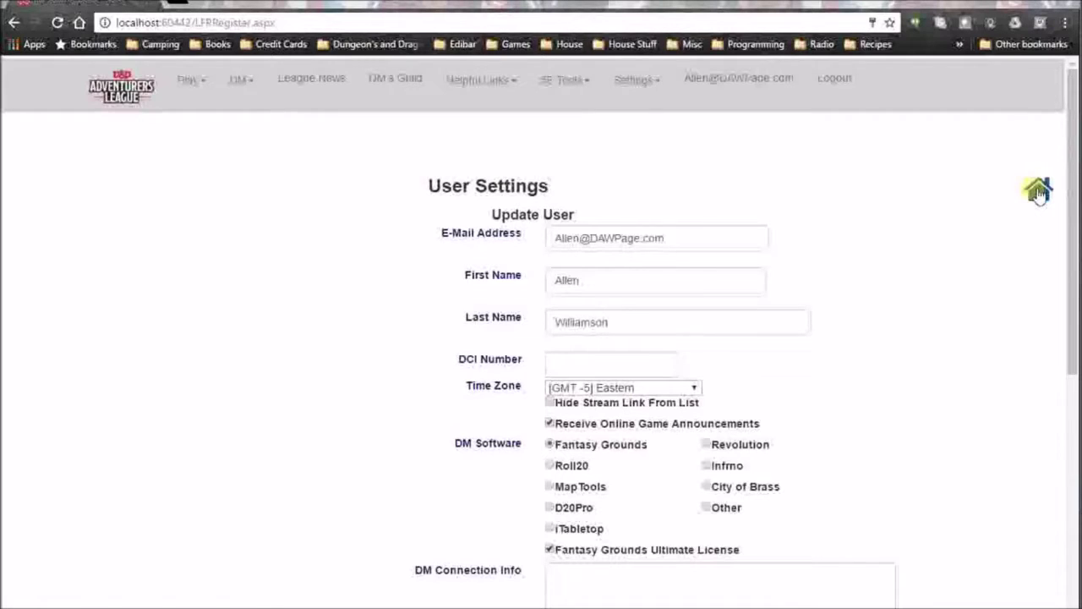
click(1038, 191)
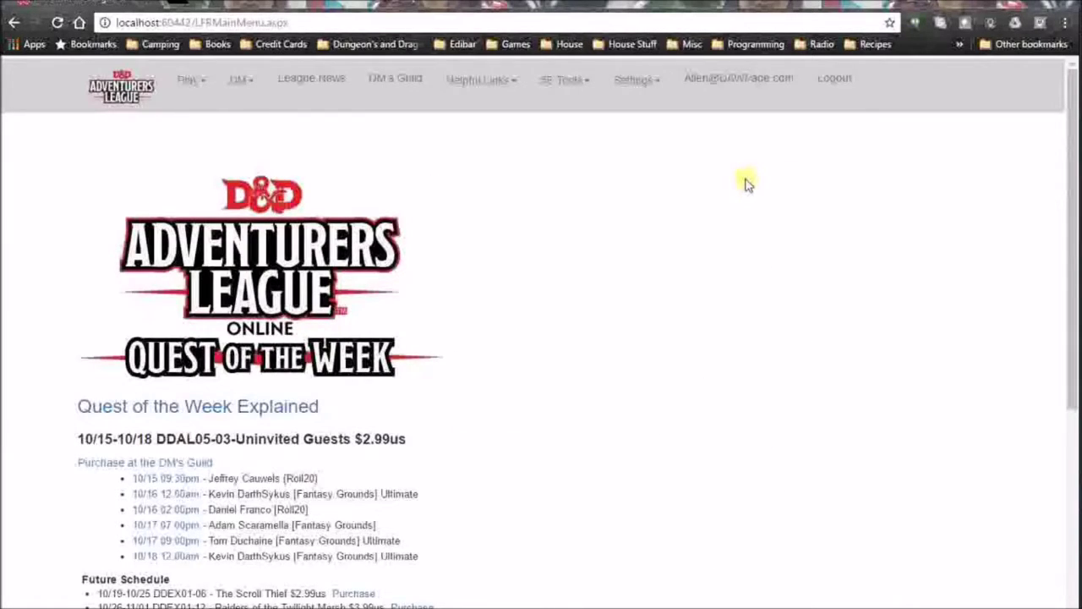
click(737, 82)
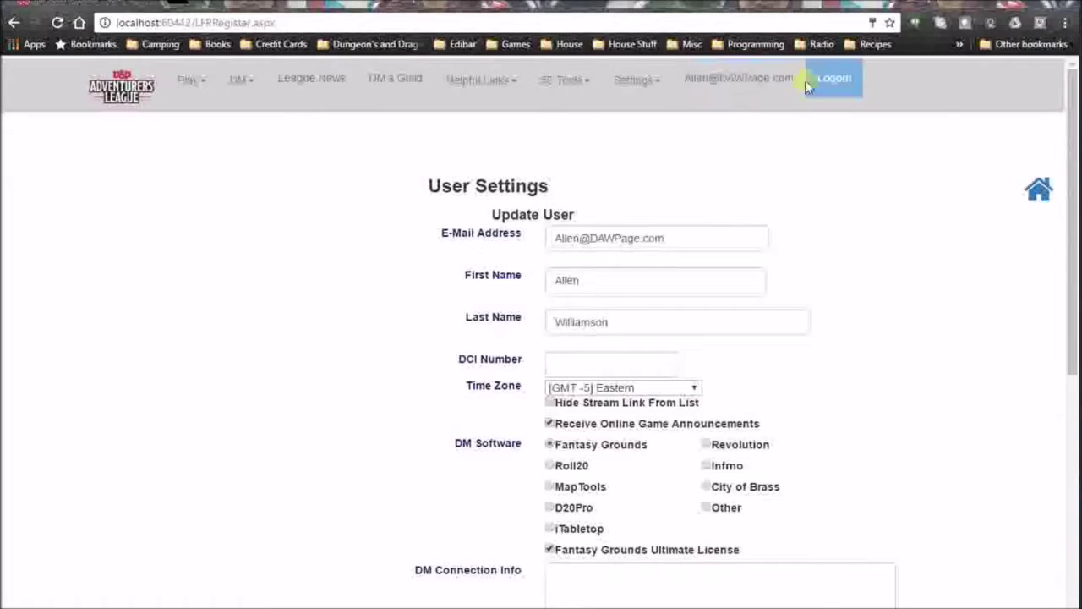
click(1043, 198)
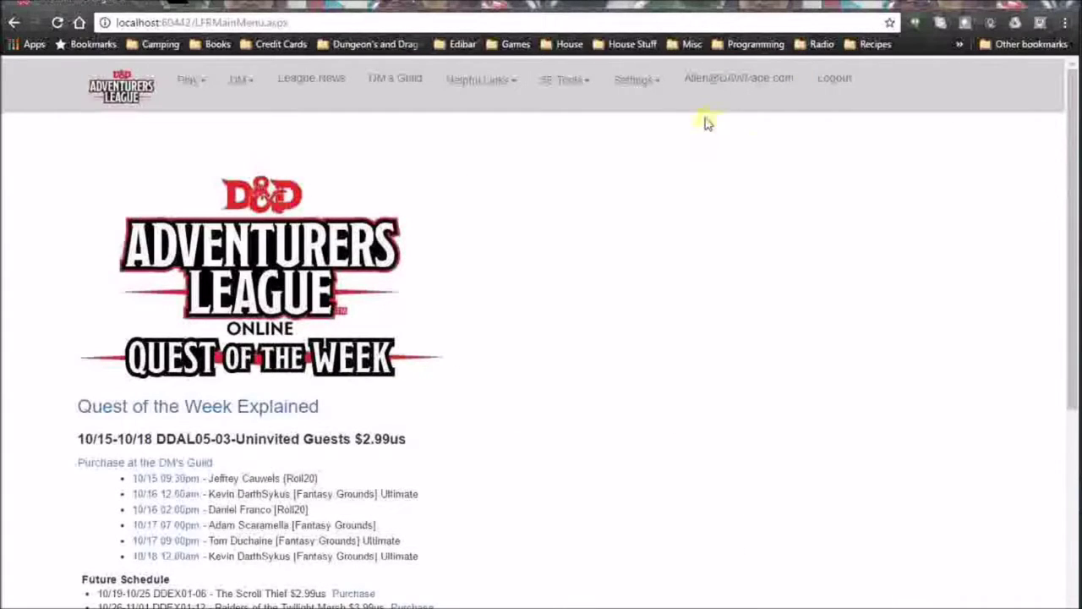
click(661, 89)
click(660, 134)
scroll(642, 275, down, 5)
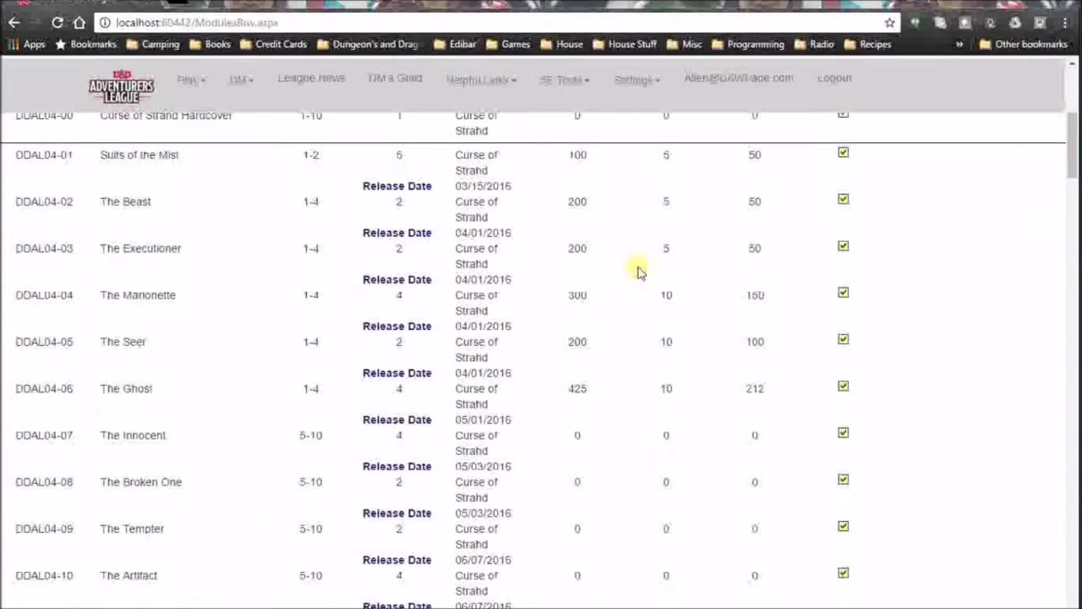
scroll(638, 271, up, 4)
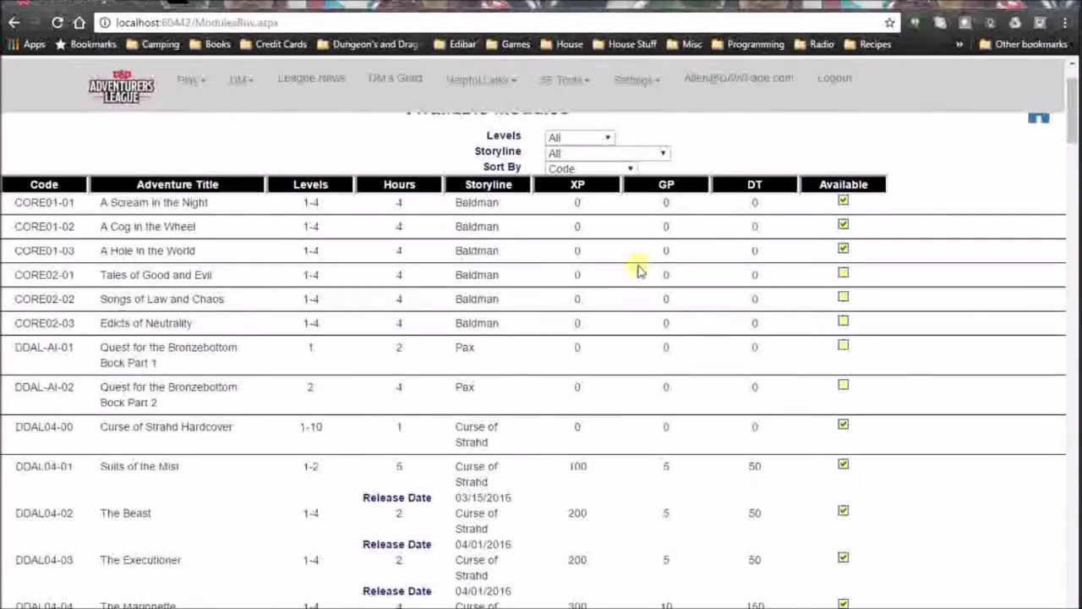
scroll(638, 270, down, 15)
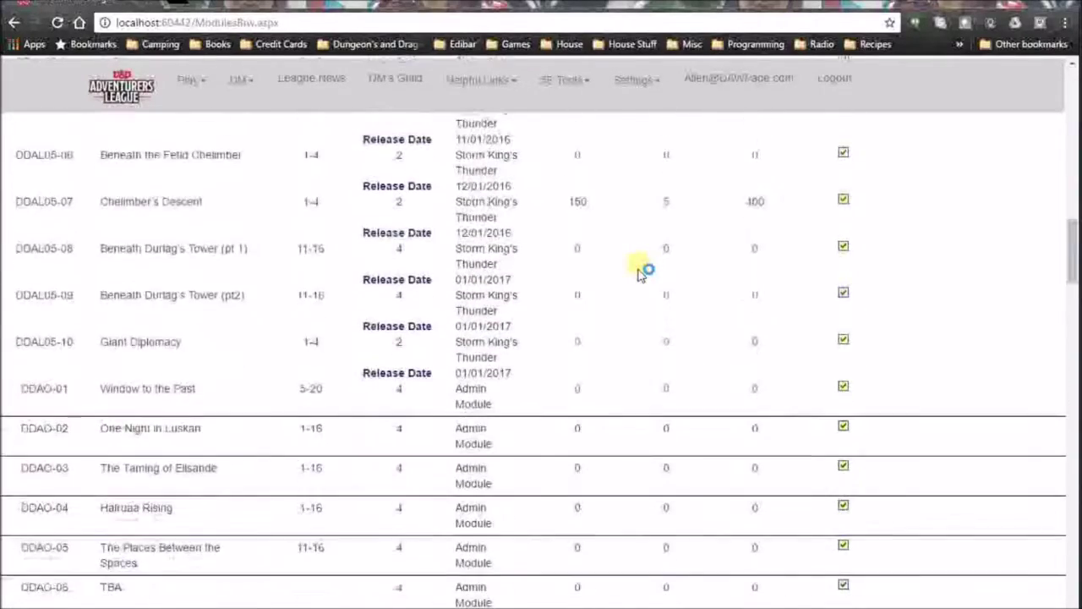
scroll(640, 270, up, 15)
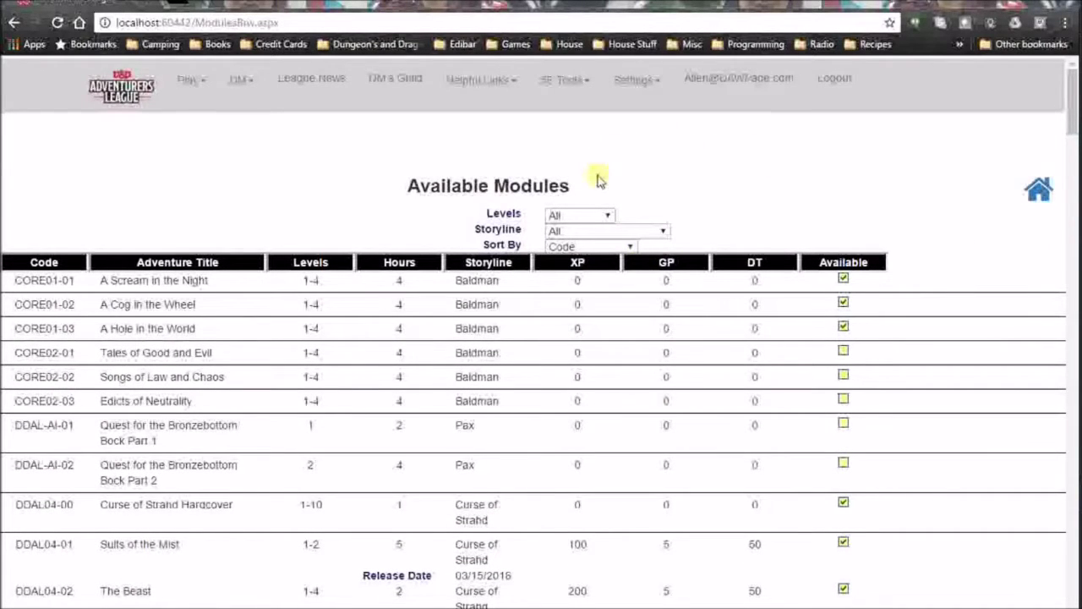
click(629, 247)
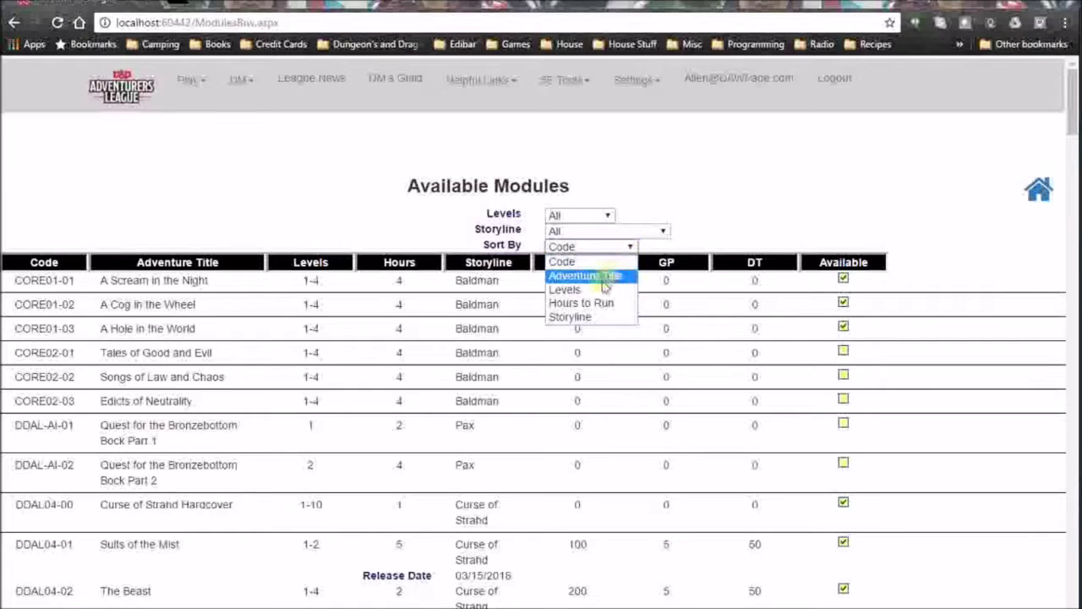
click(664, 232)
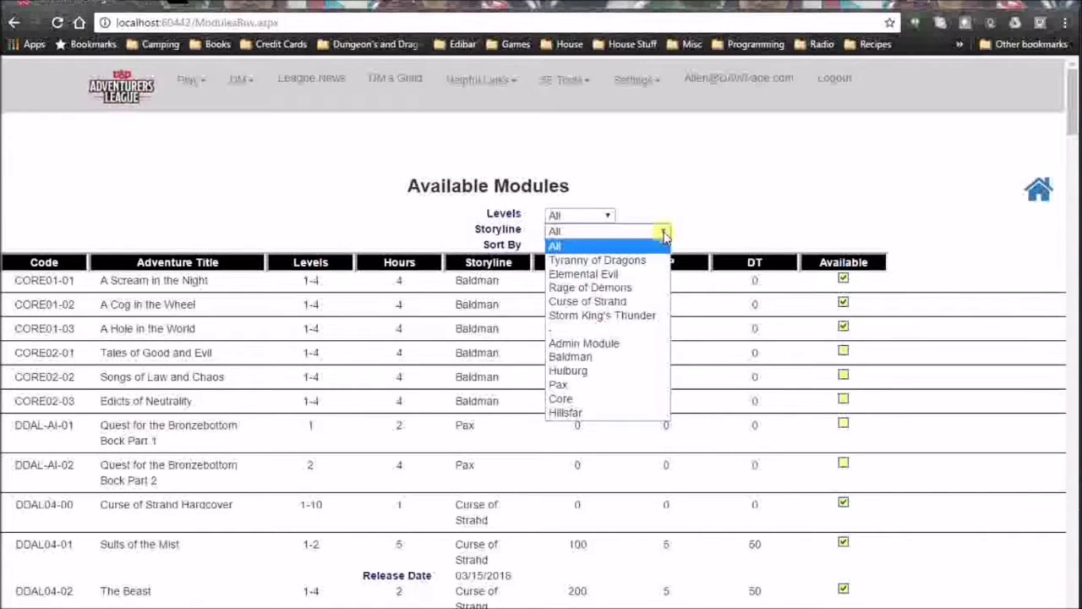
click(720, 222)
click(630, 246)
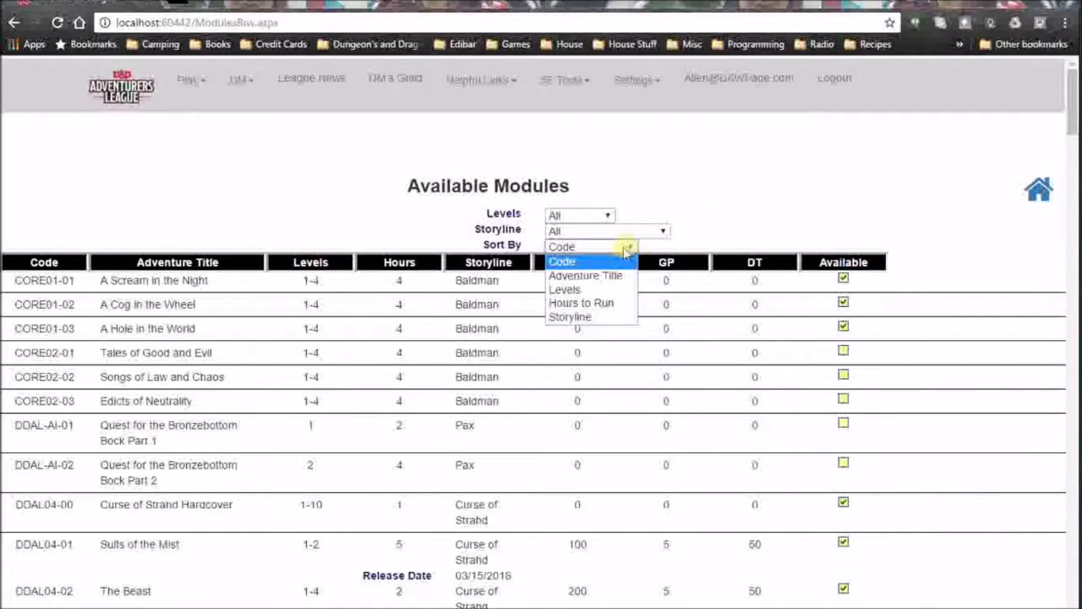
click(580, 288)
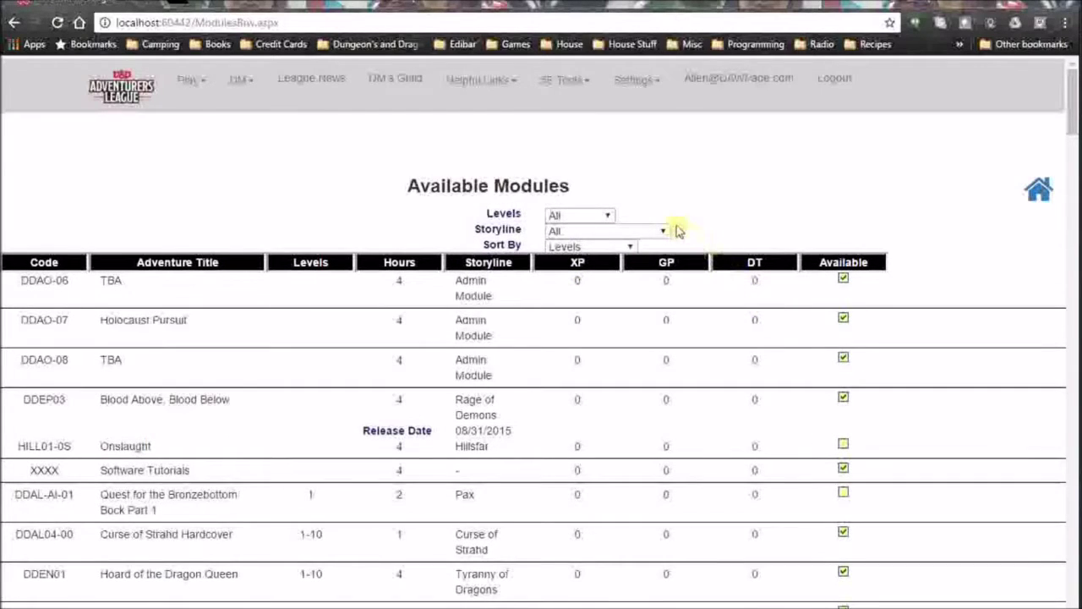
click(630, 246)
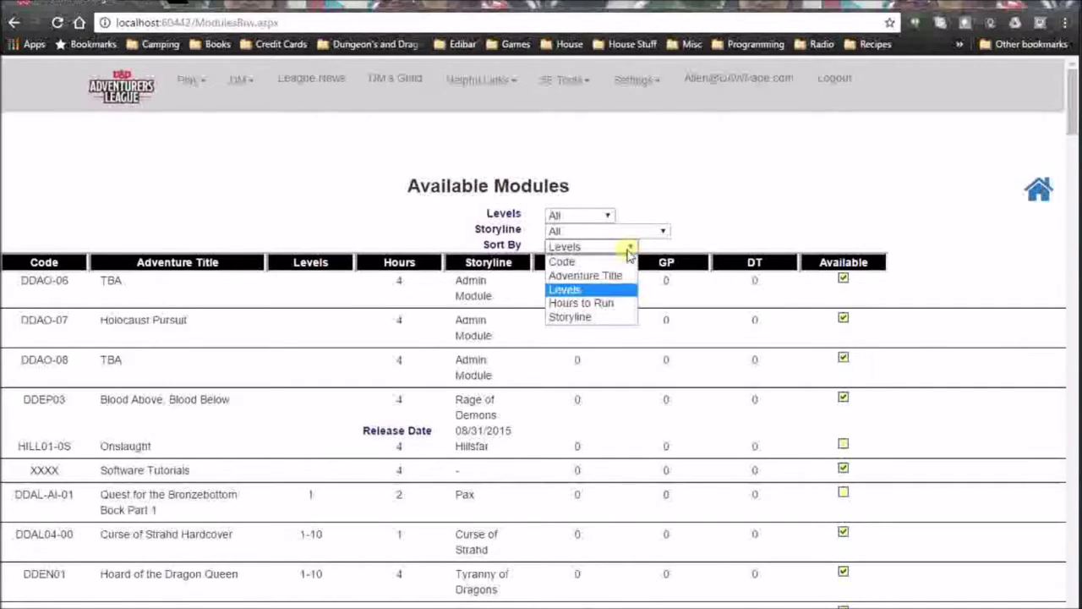
click(586, 313)
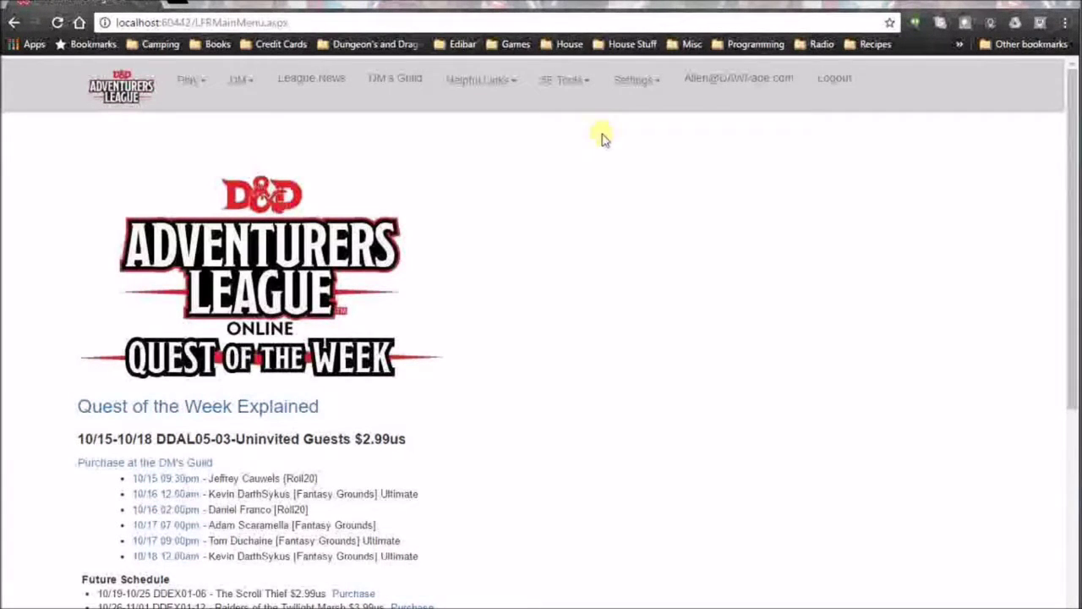
Open the Fantasy Grounds Character Sheet Creator from SE Tools and start choosing its XML file.
click(589, 96)
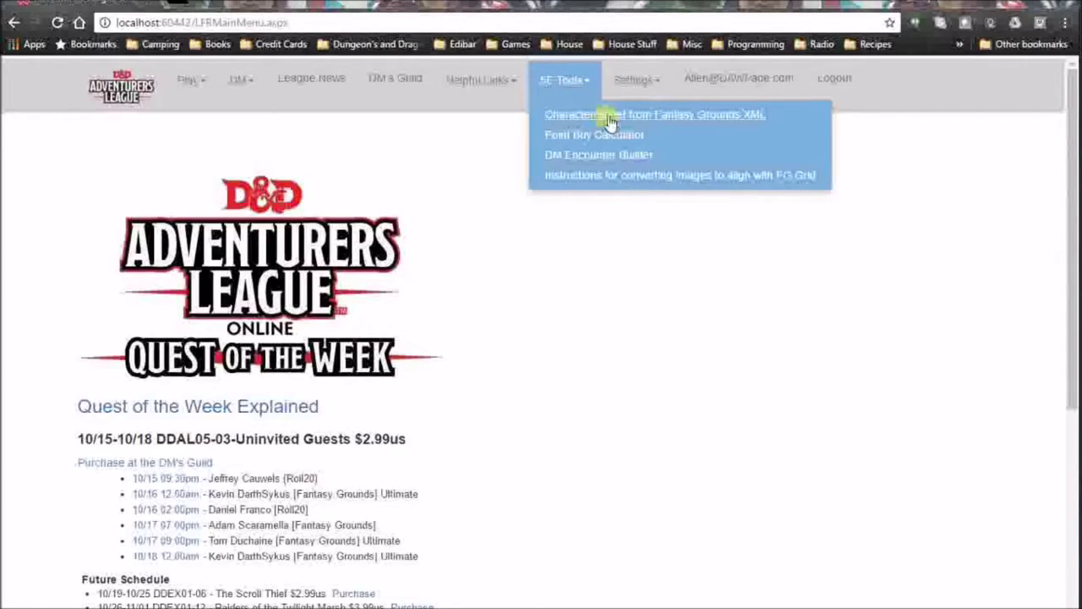
click(603, 115)
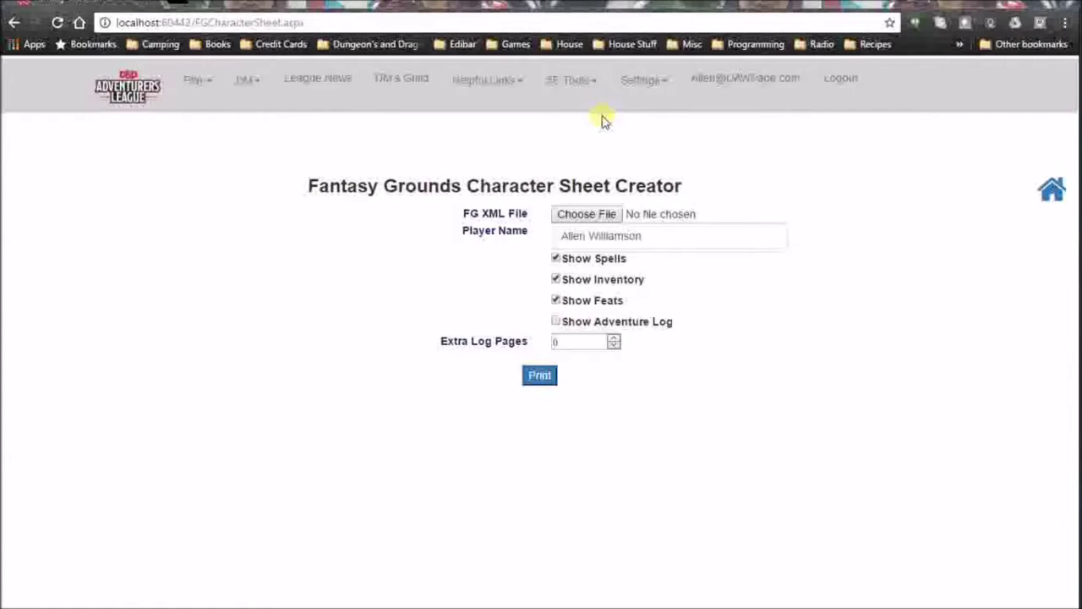
click(588, 214)
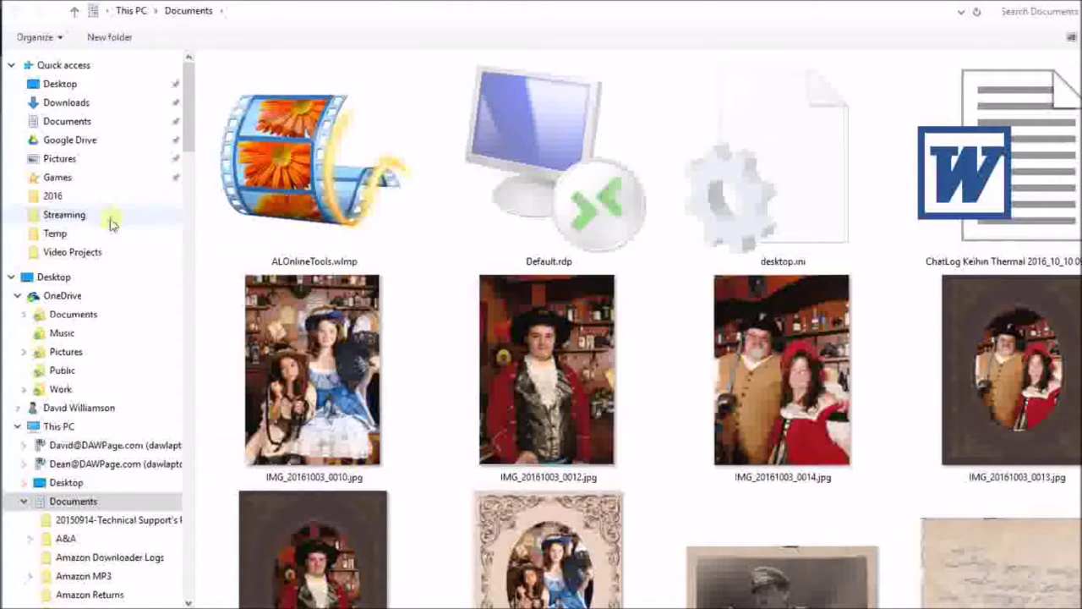
Browse to Documents > DnD > Characters and choose Kronk_9.xml as the source file.
click(84, 313)
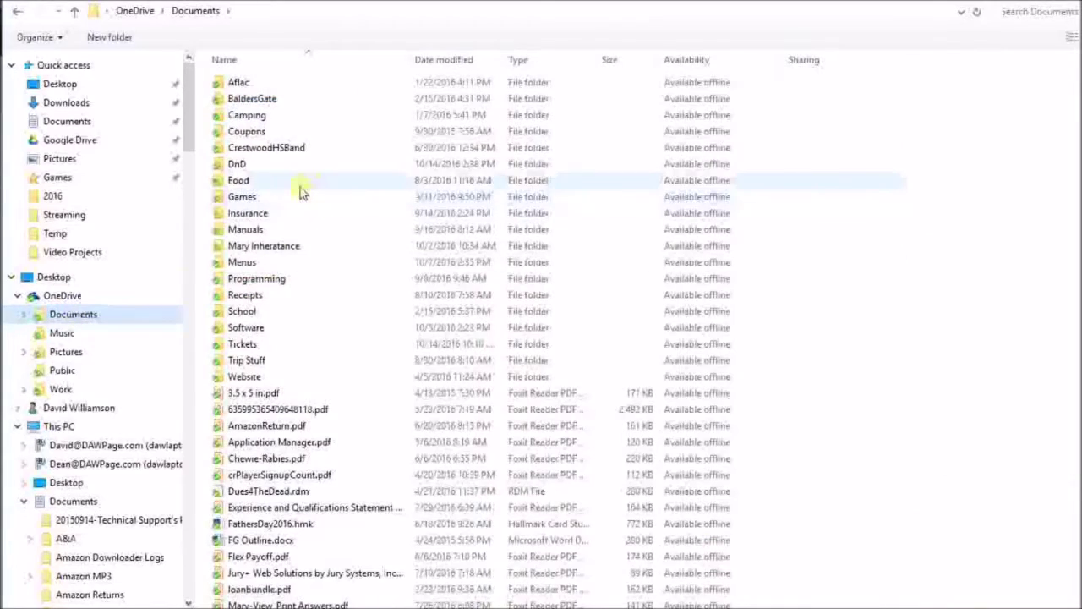
double_click(260, 168)
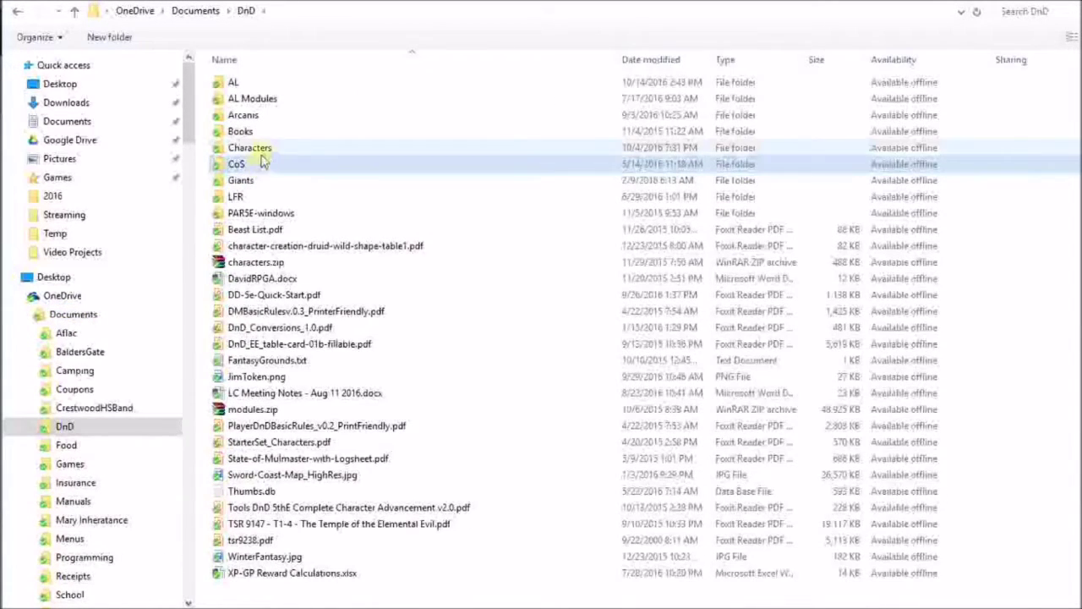
double_click(262, 152)
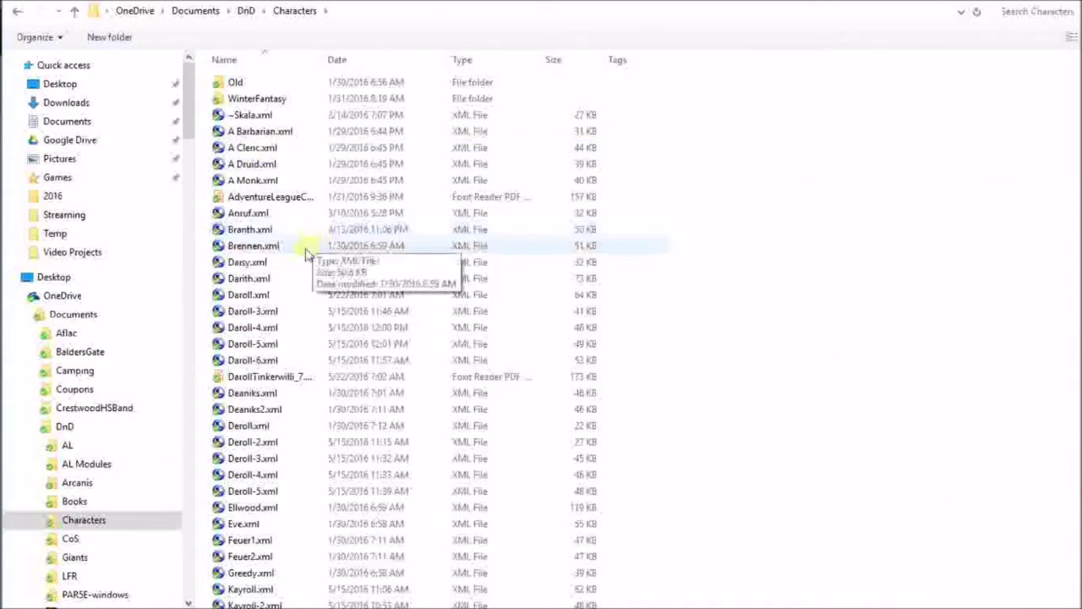
scroll(306, 254, down, 1)
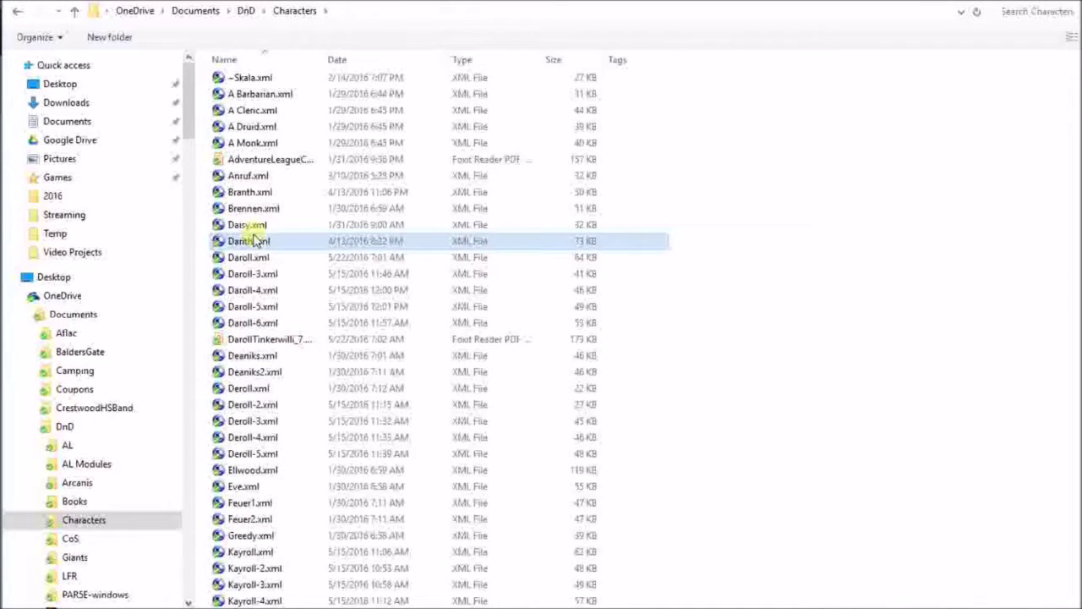
key(k)
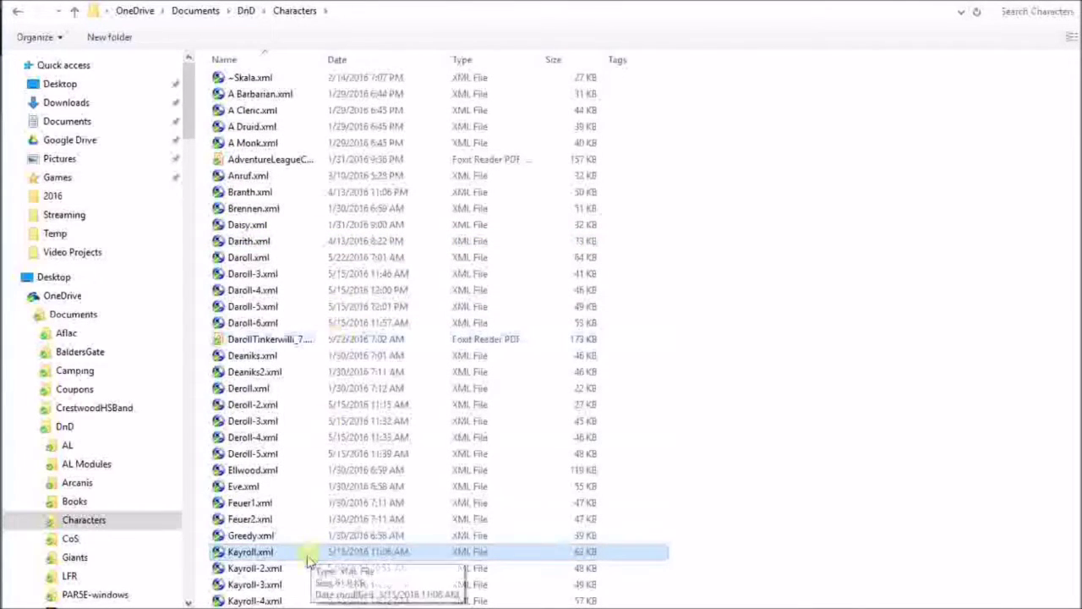
scroll(326, 535, down, 3)
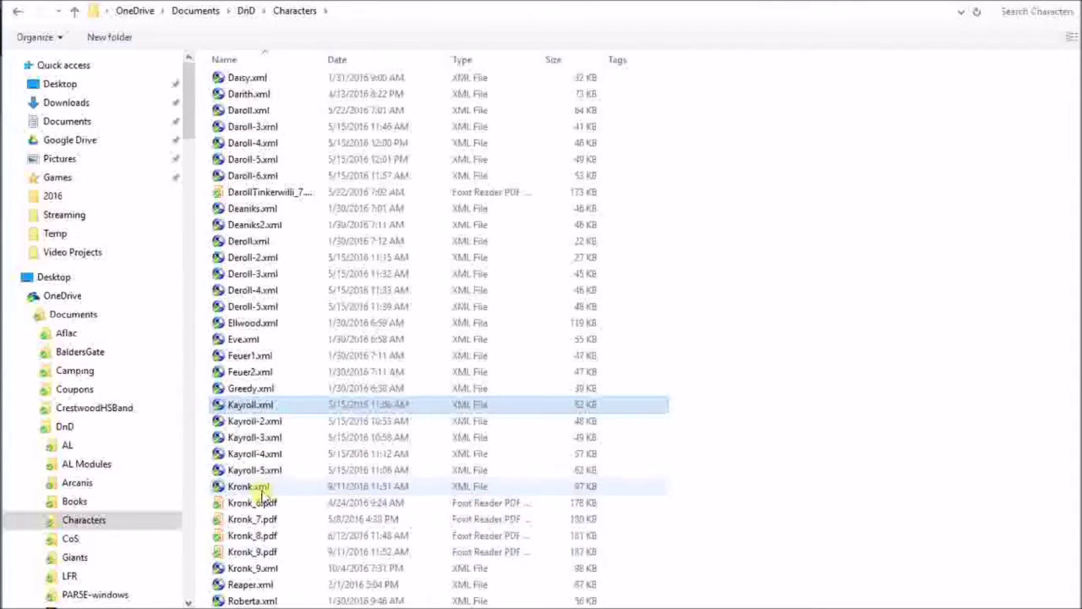
click(262, 489)
double_click(269, 568)
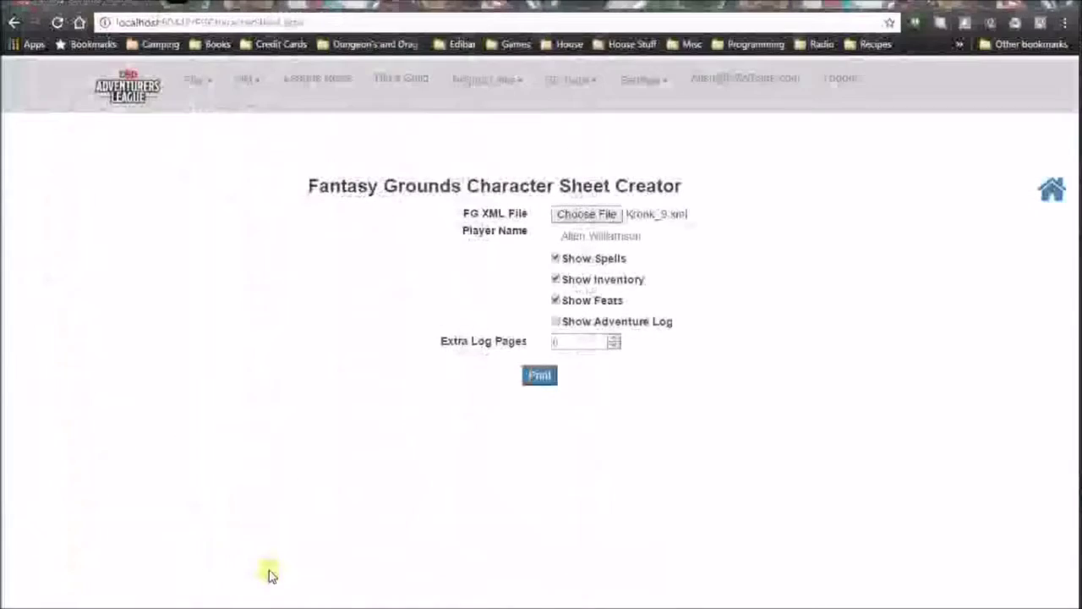
Review the player name, keep 0 extra log pages, and print the Kronk_9.xml sheet.
click(645, 235)
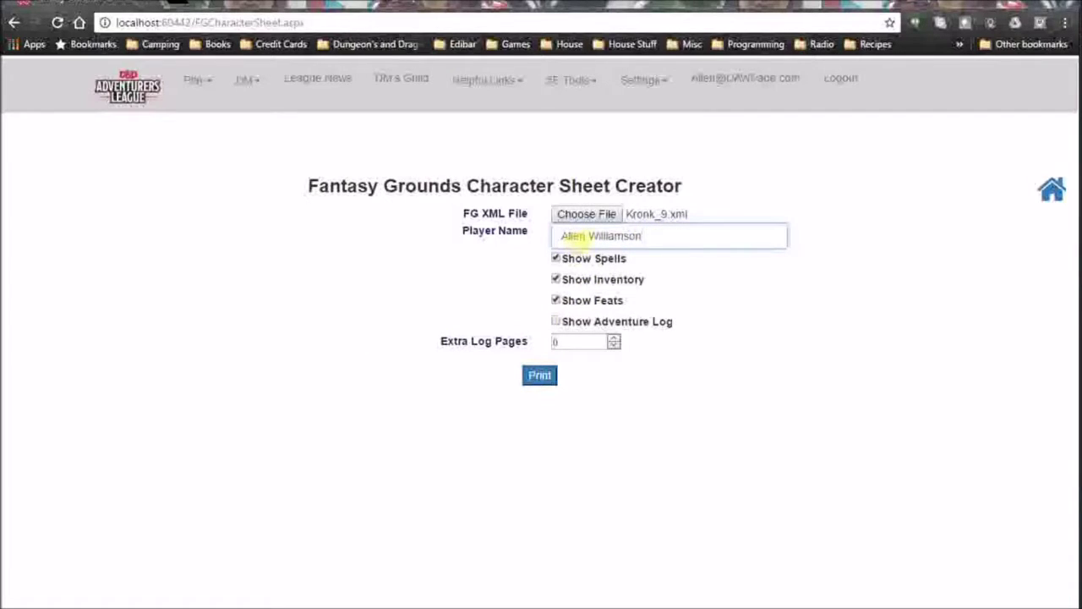
drag(585, 237, 555, 236)
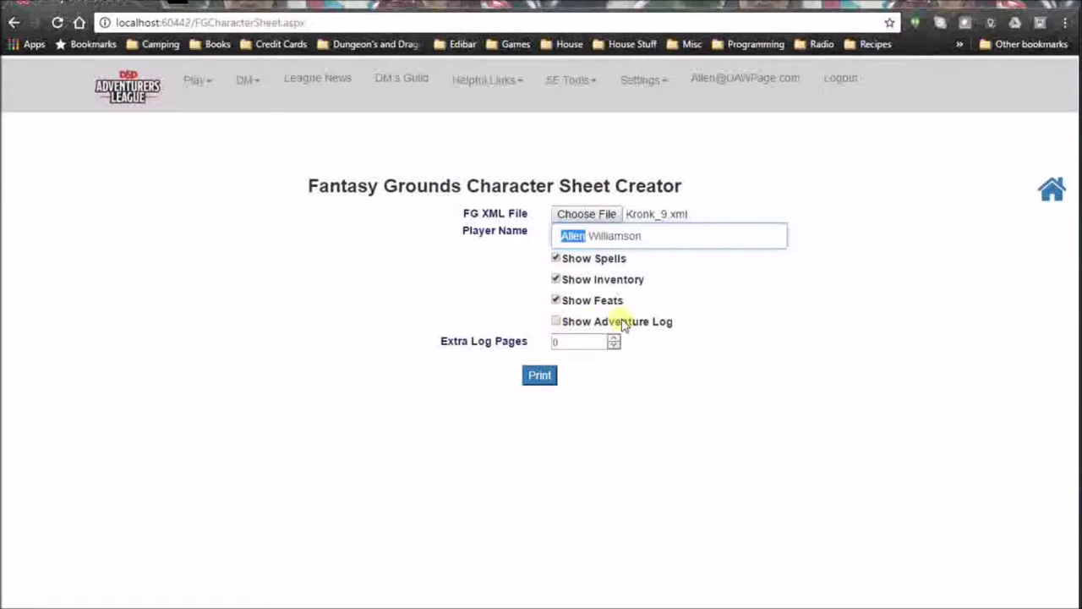
click(568, 341)
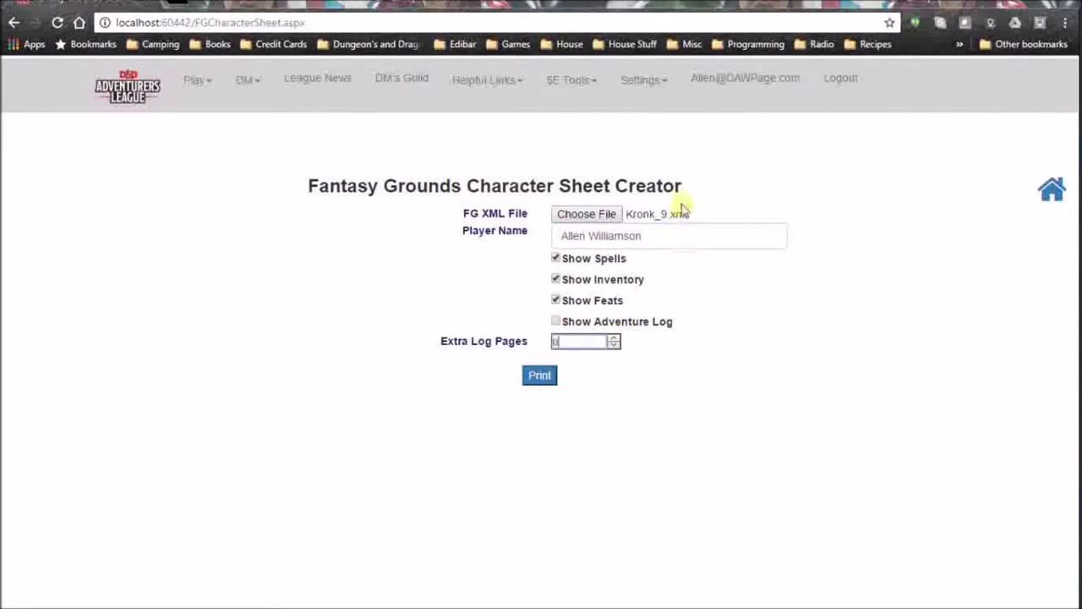
click(548, 385)
click(548, 382)
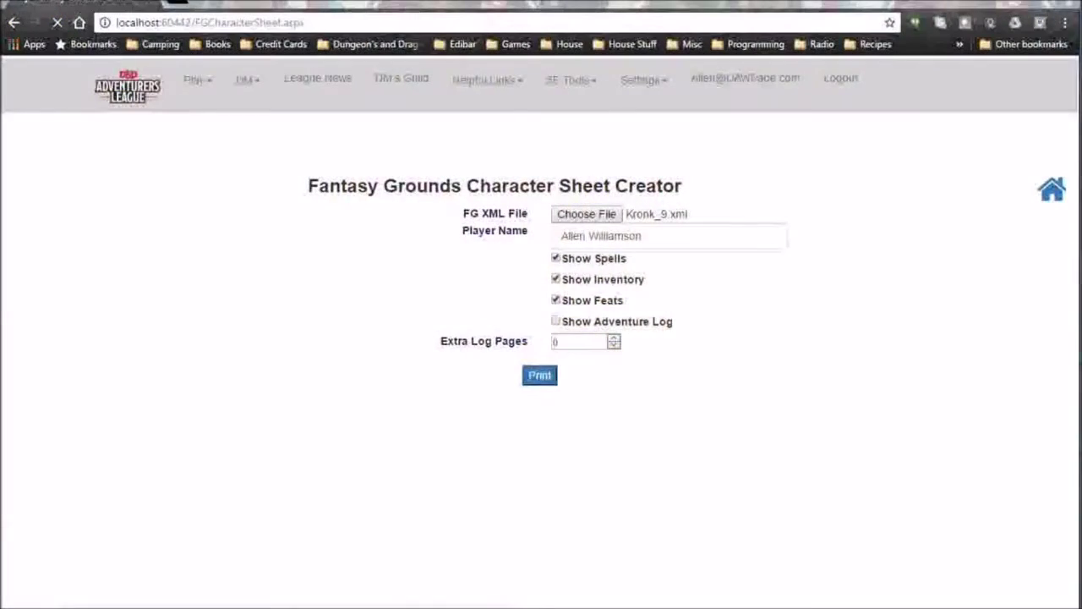
click(540, 376)
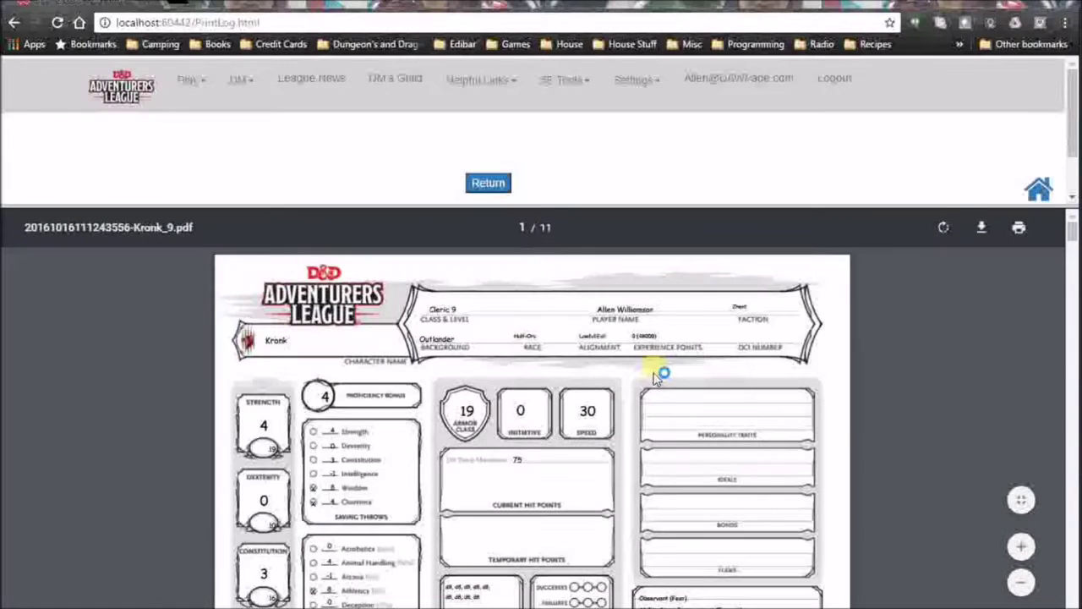
scroll(605, 397, down, 3)
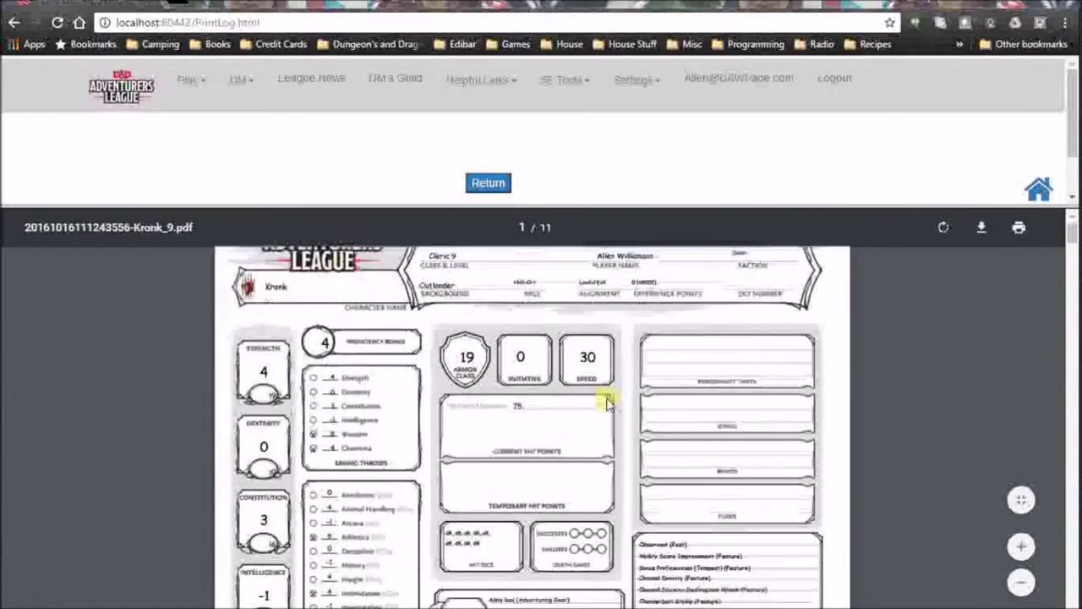
scroll(606, 404, down, 15)
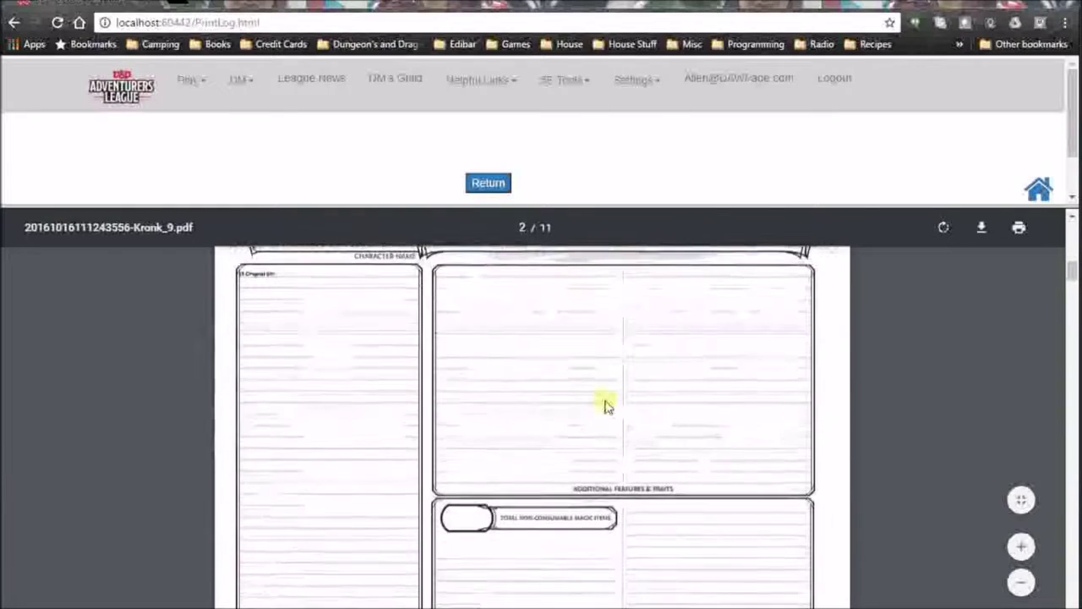
scroll(606, 407, down, 4)
scroll(592, 410, up, 3)
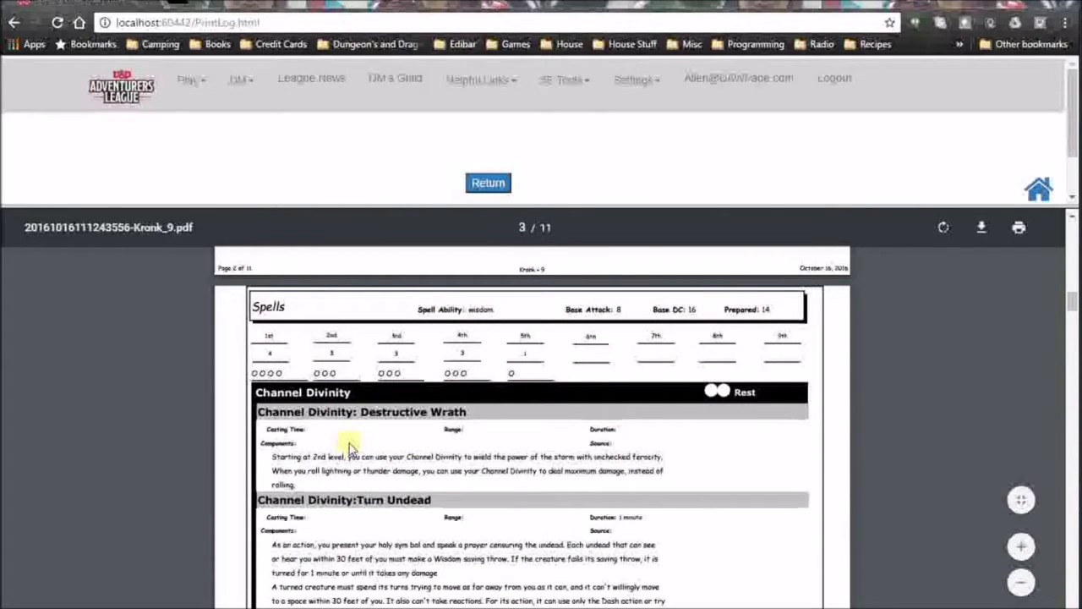
scroll(351, 444, down, 2)
scroll(330, 431, down, 2)
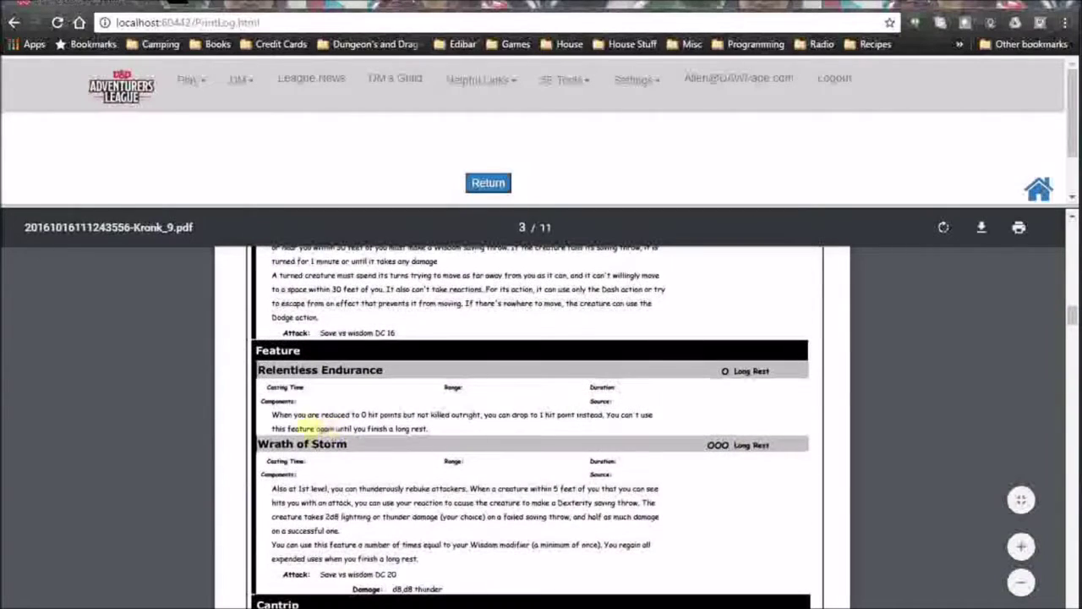
scroll(414, 397, up, 2)
scroll(394, 387, down, 2)
scroll(355, 389, up, 2)
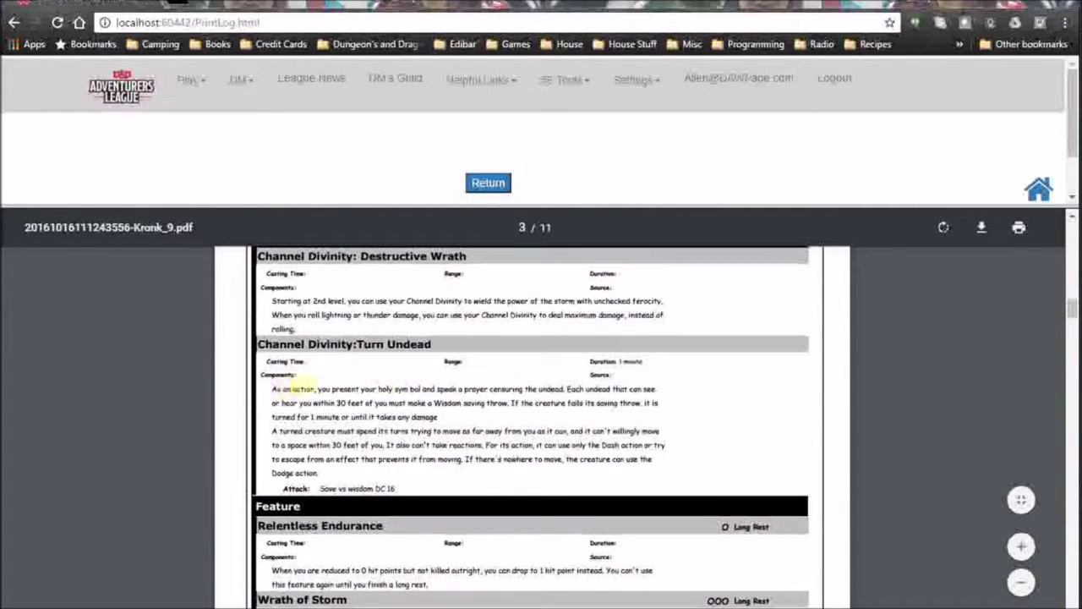
scroll(305, 393, down, 2)
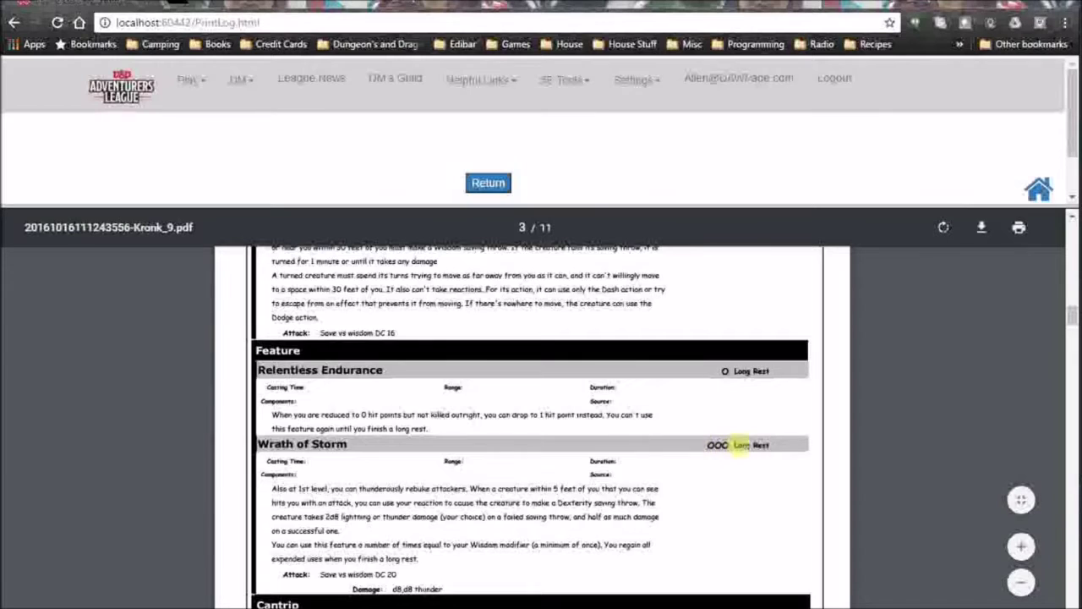
scroll(717, 450, down, 4)
scroll(717, 454, down, 3)
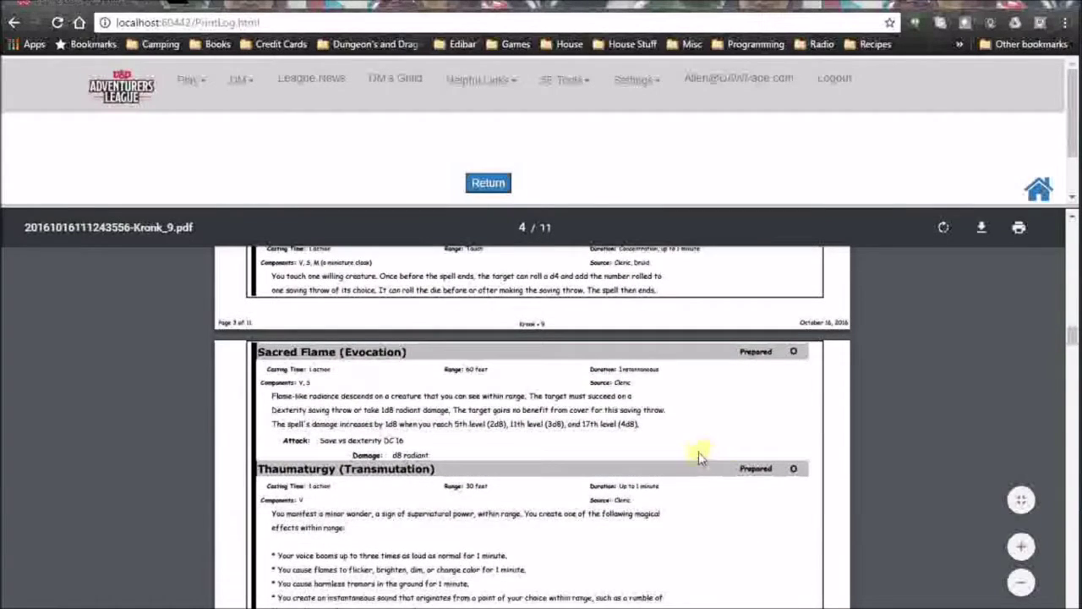
scroll(589, 414, up, 1)
scroll(590, 423, up, 1)
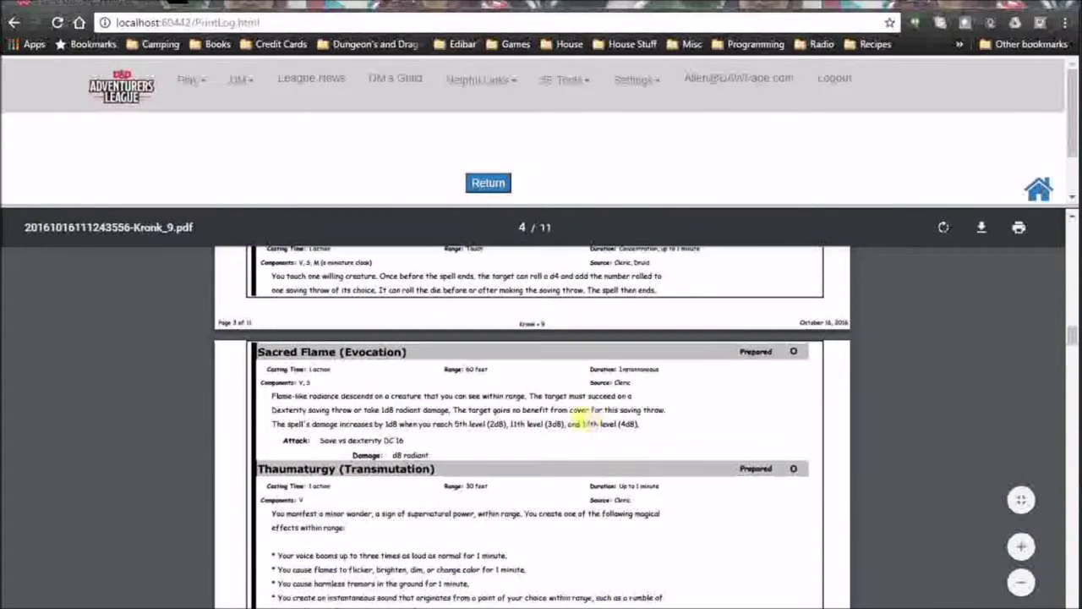
scroll(576, 418, up, 2)
scroll(571, 420, down, 7)
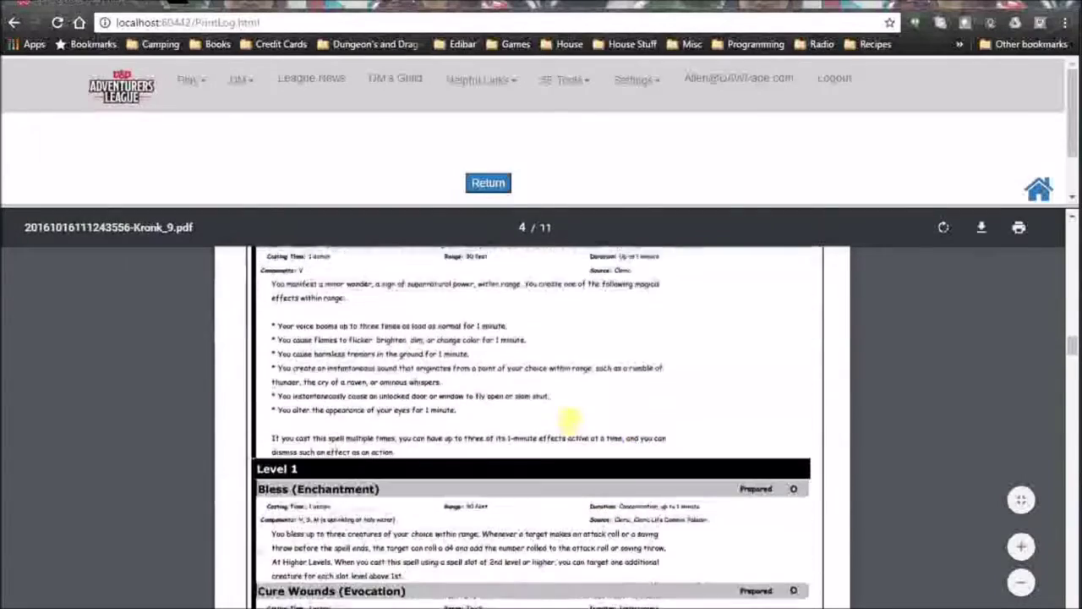
scroll(572, 423, up, 10)
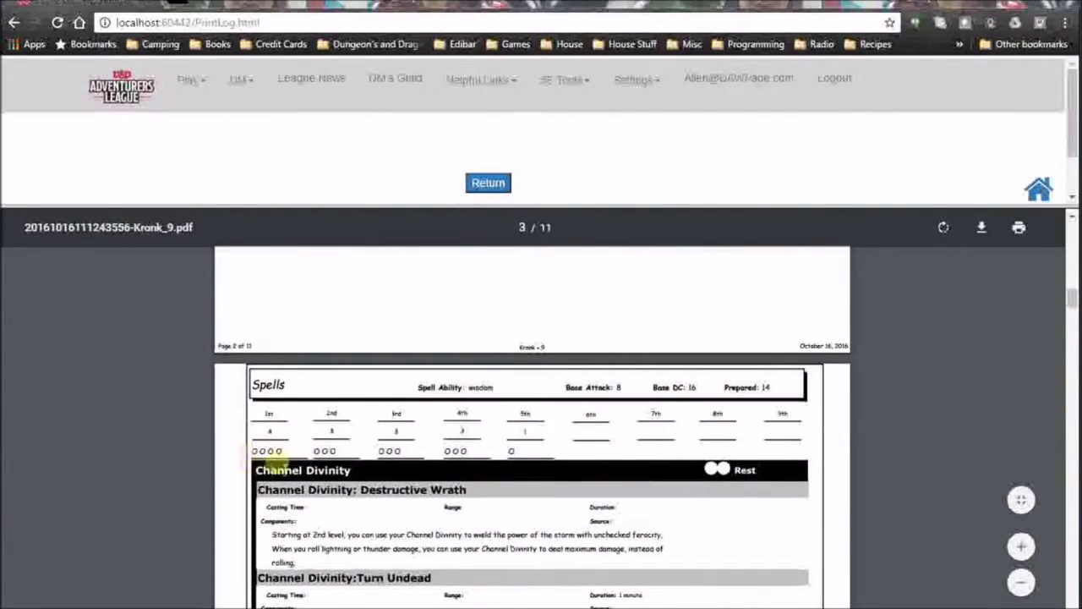
scroll(683, 495, down, 8)
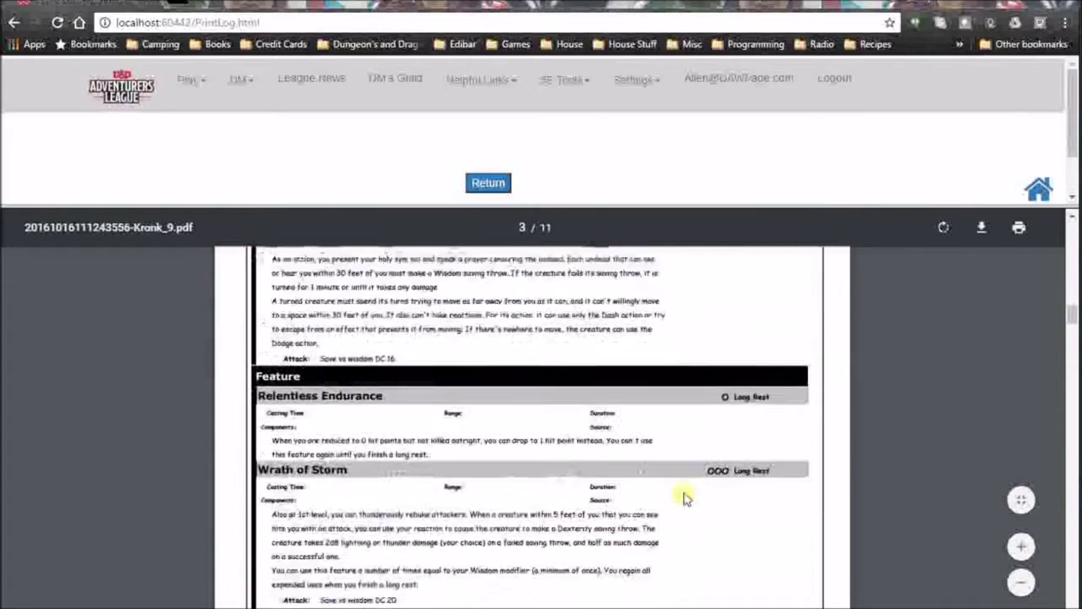
scroll(683, 495, down, 1)
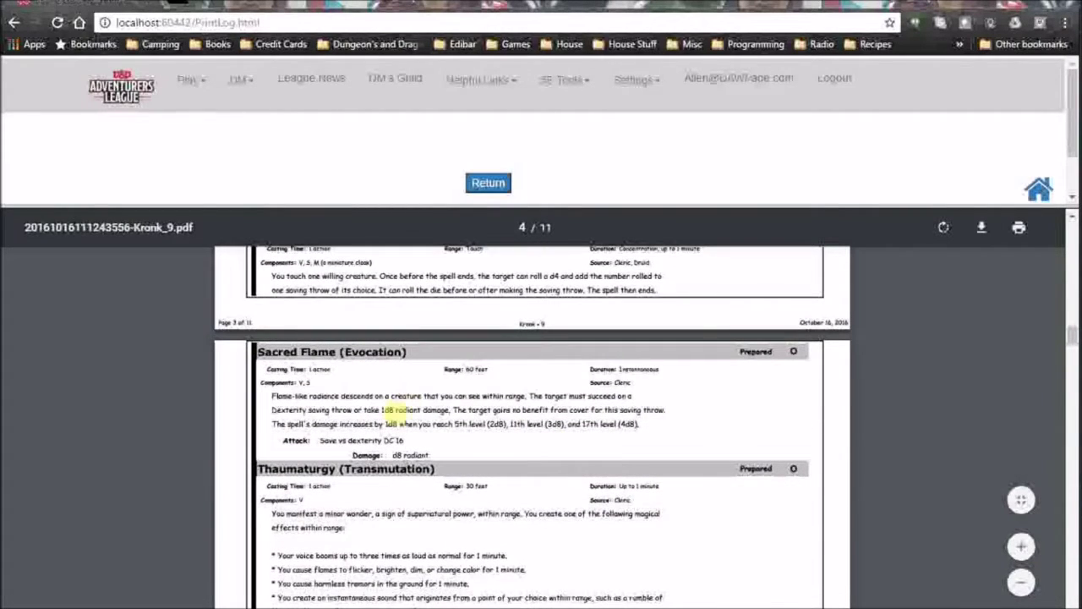
scroll(558, 446, up, 15)
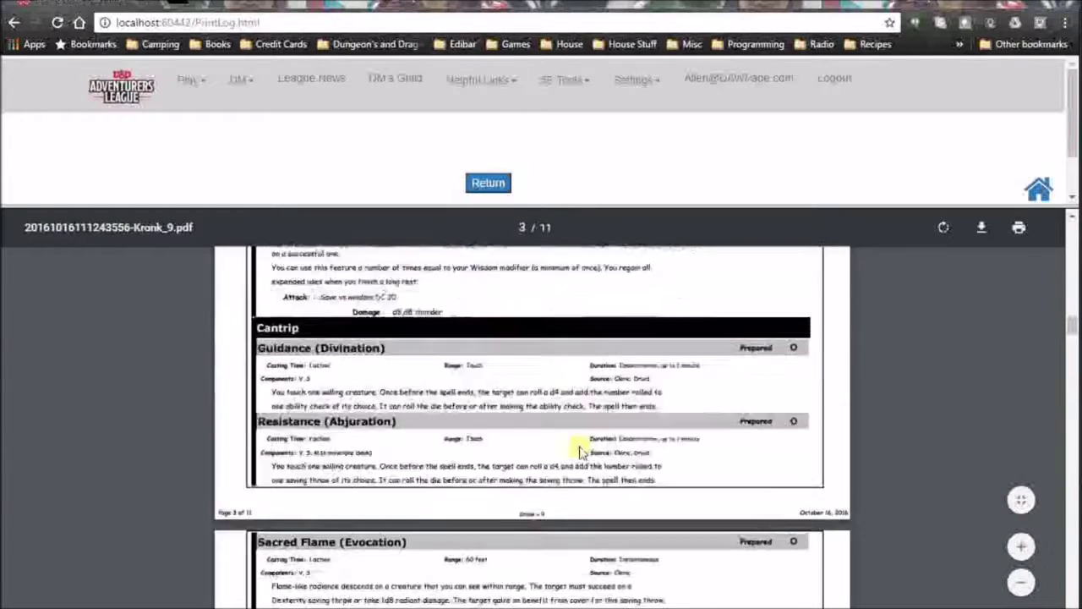
scroll(525, 440, up, 10)
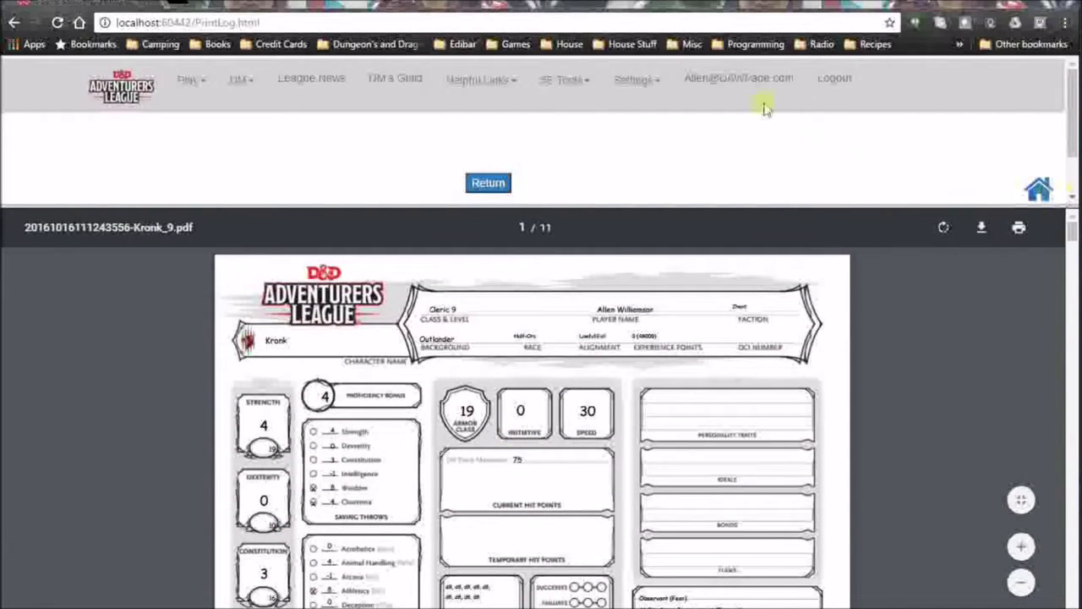
click(595, 80)
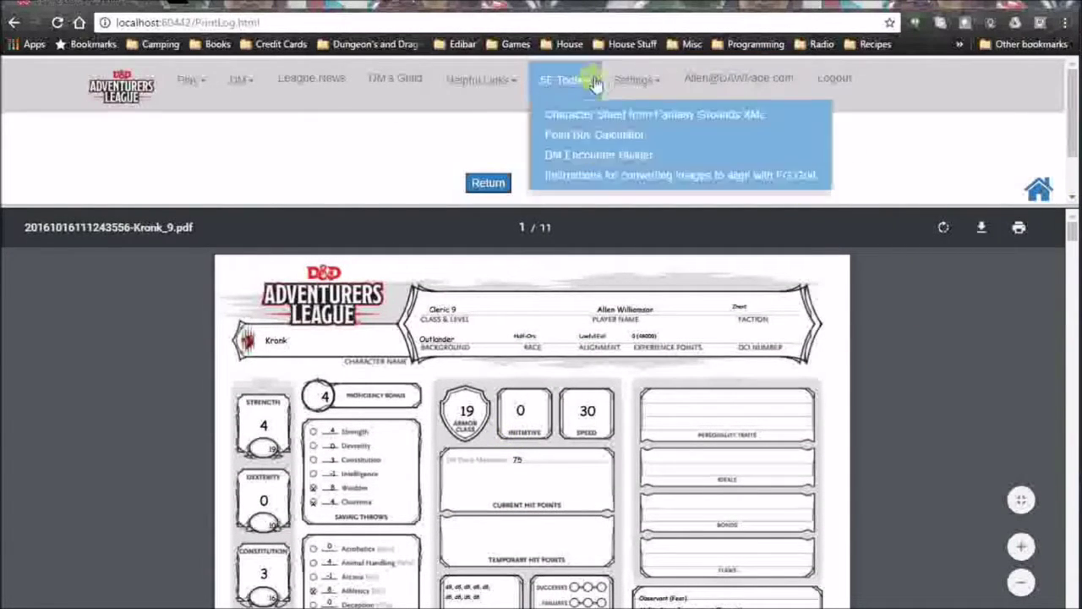
Open the Point Buy Calculator and set Strength 12, Dexterity 10, Constitution 15, Intelligence 14.
click(595, 135)
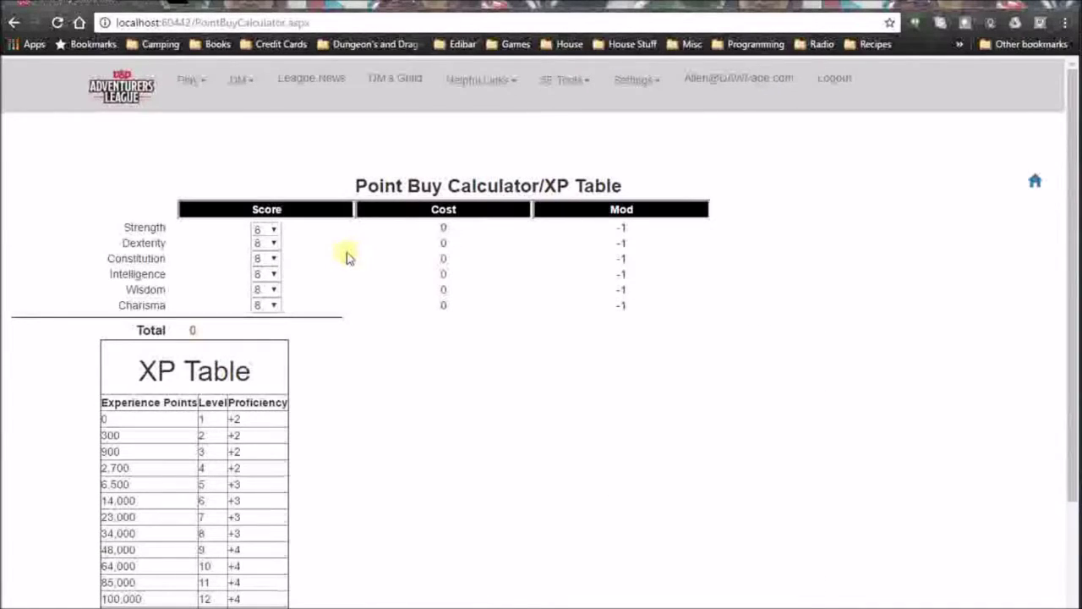
click(275, 235)
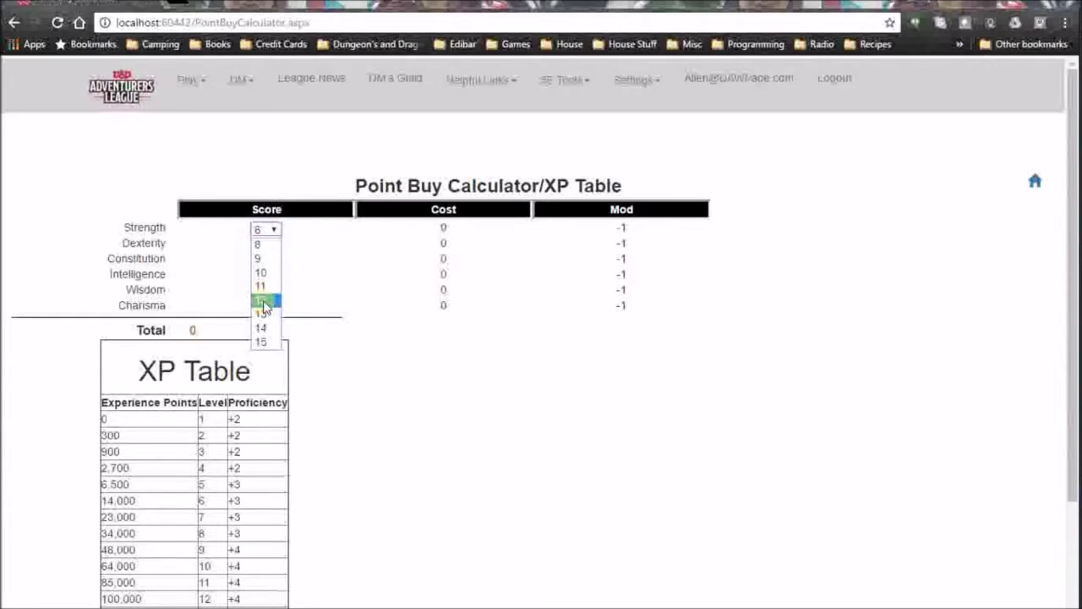
click(264, 303)
click(270, 243)
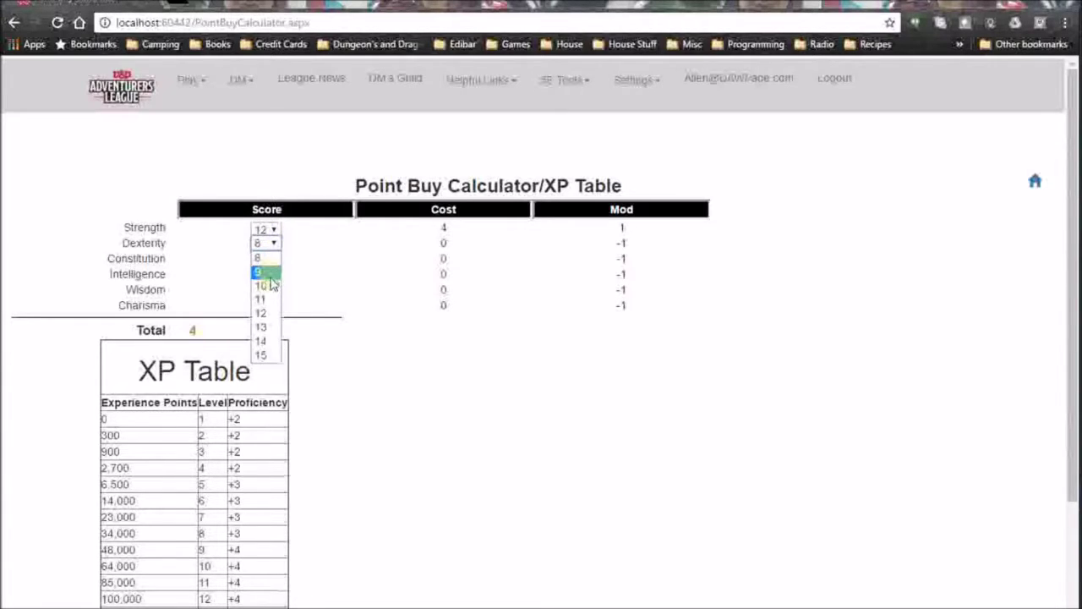
click(269, 286)
click(265, 258)
click(263, 372)
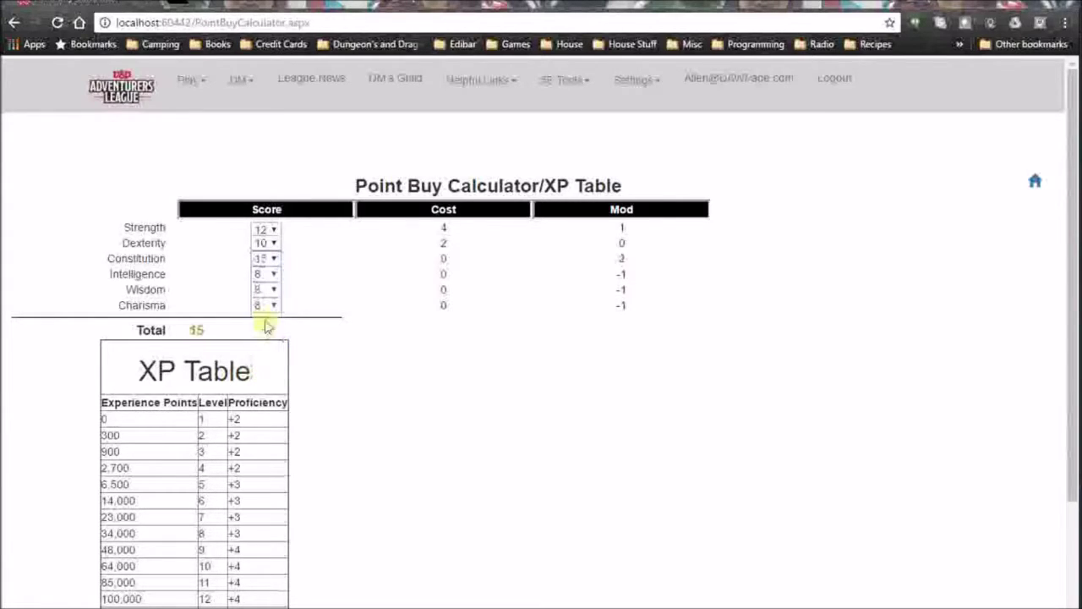
click(273, 274)
click(262, 372)
Set Wisdom to 10 and Charisma to 11 so the total comes to 27.
click(269, 289)
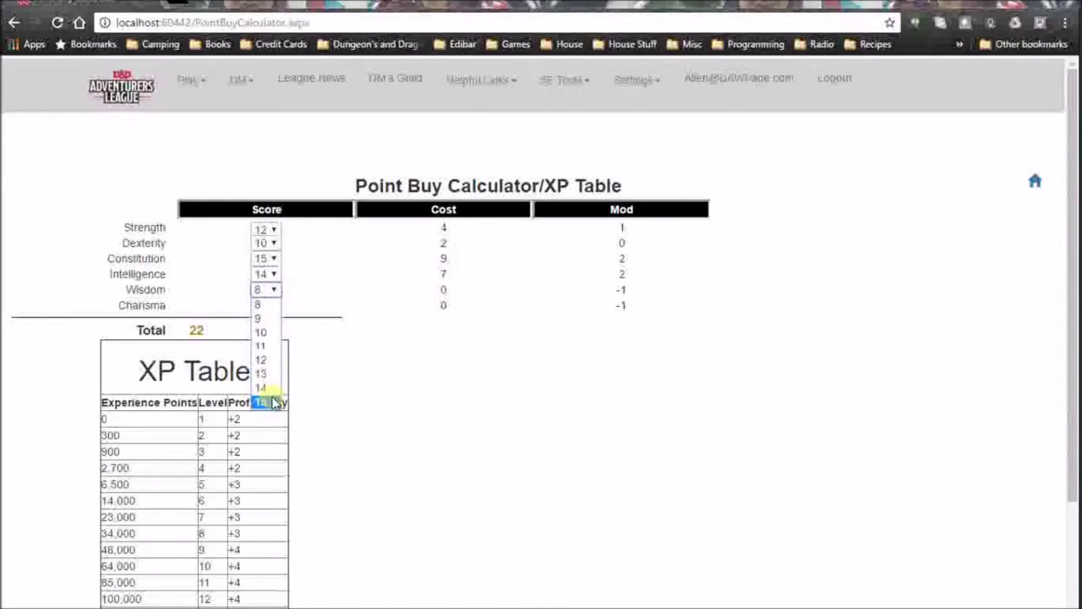
click(275, 402)
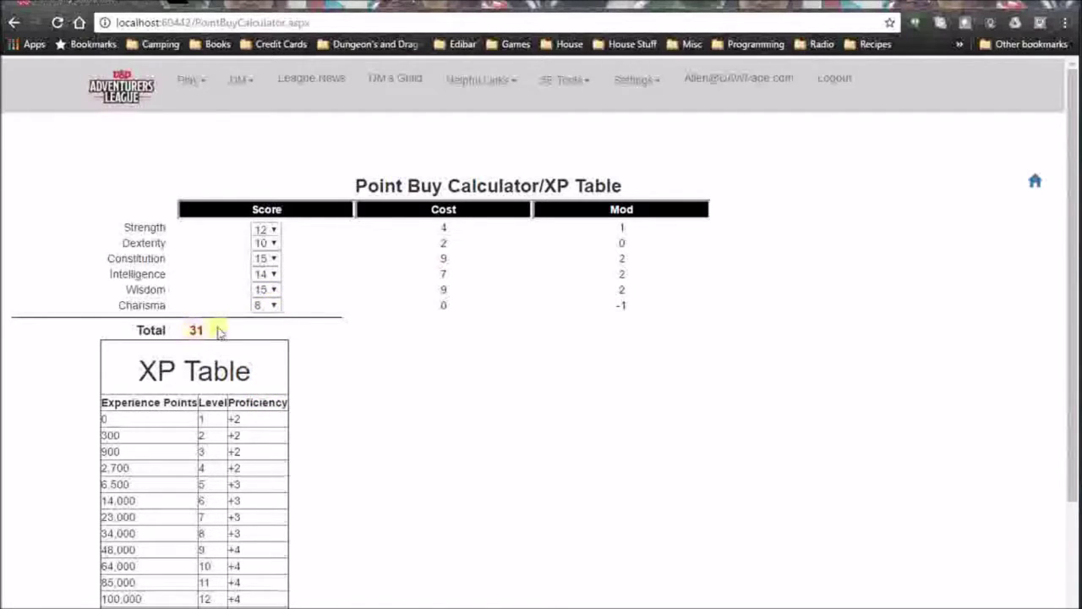
click(269, 289)
click(275, 333)
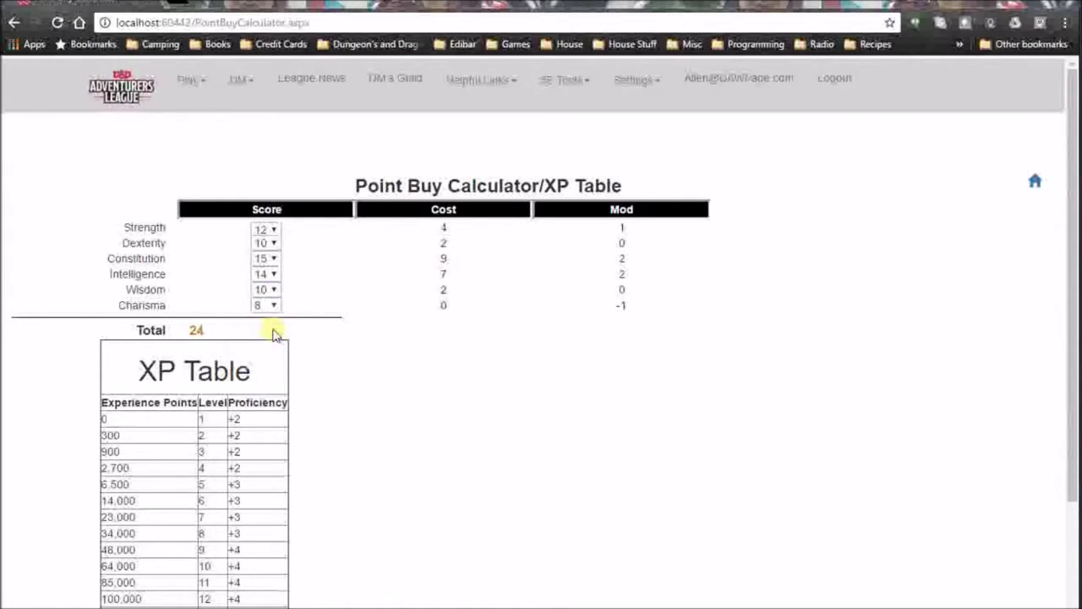
click(274, 308)
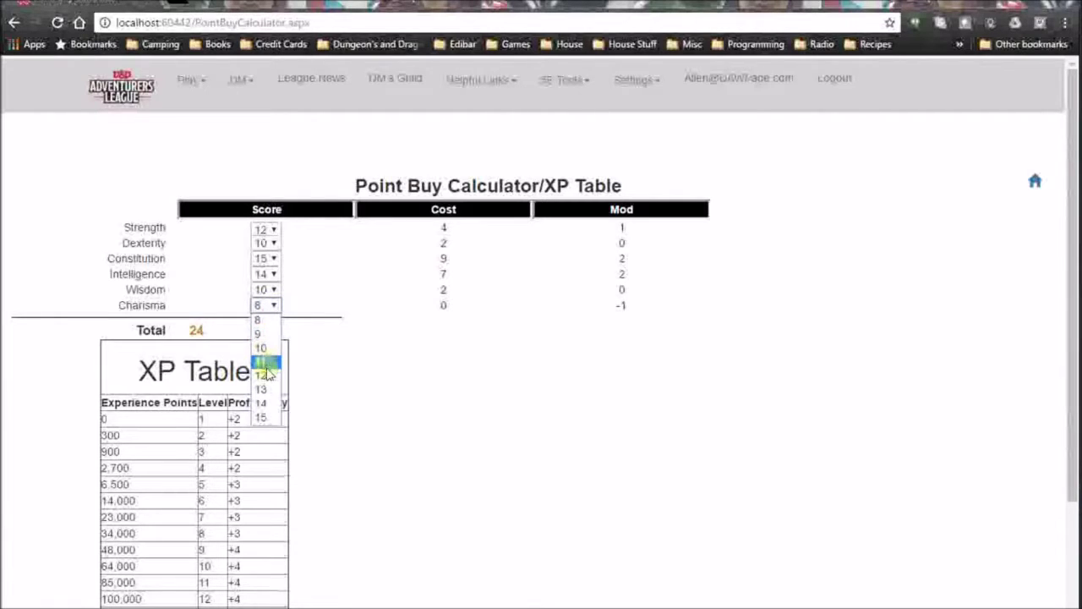
click(268, 375)
click(273, 305)
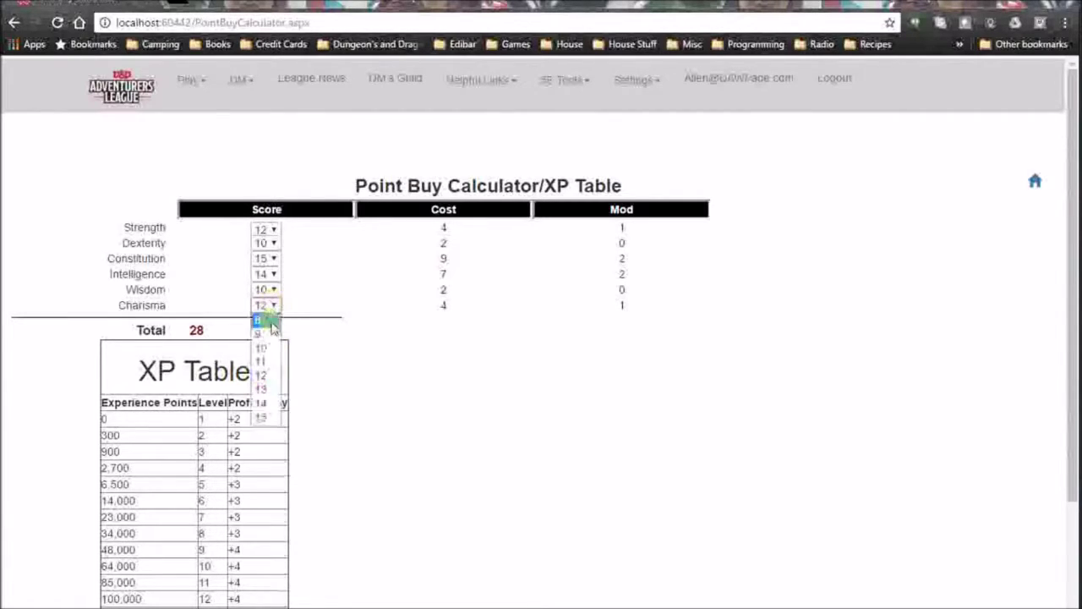
click(268, 362)
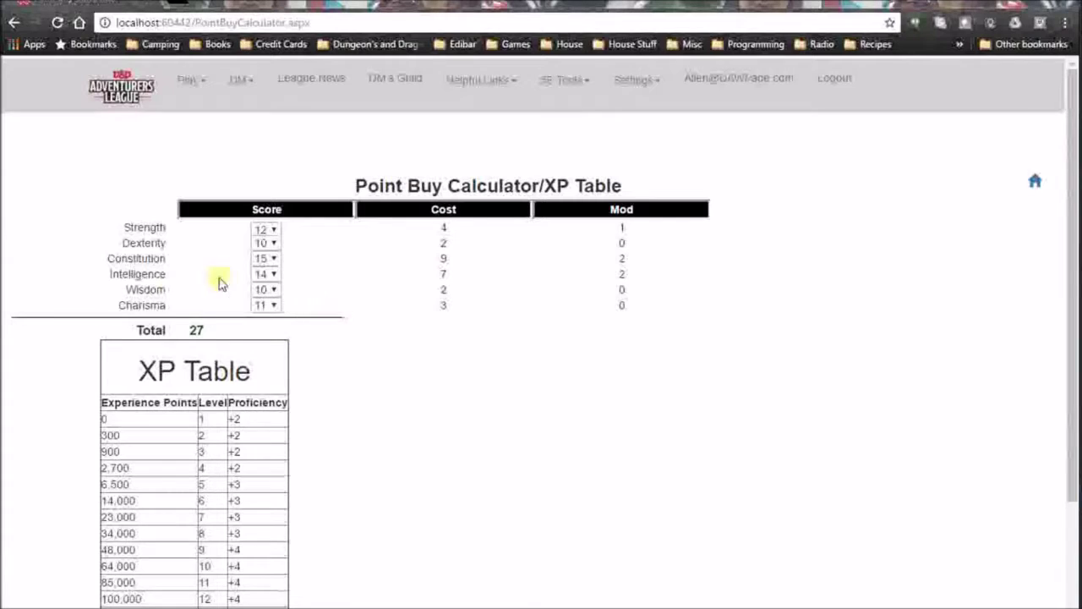
scroll(279, 324, down, 2)
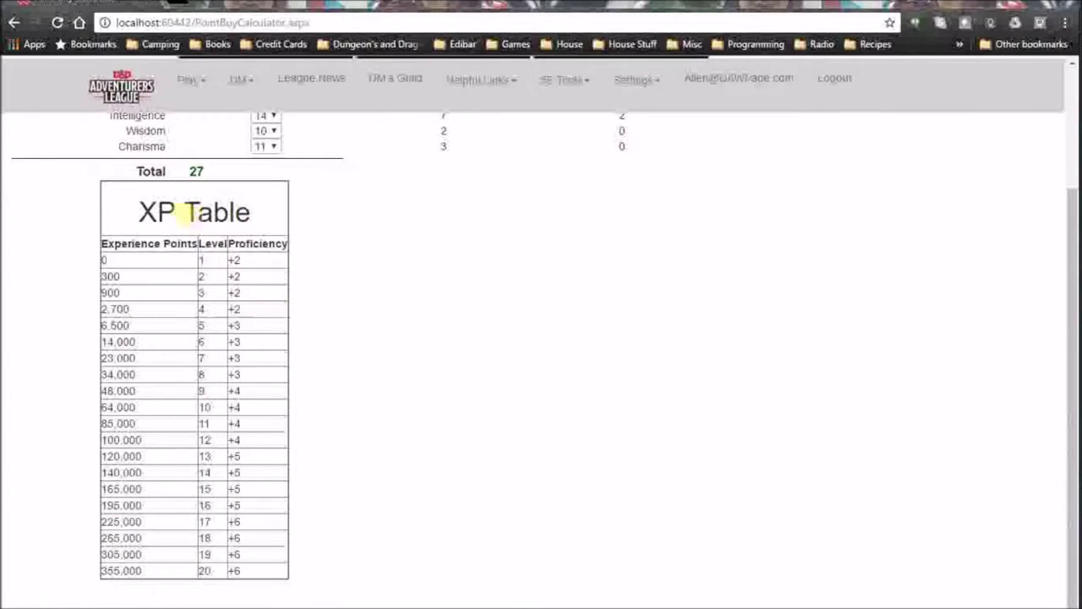
scroll(283, 380, up, 2)
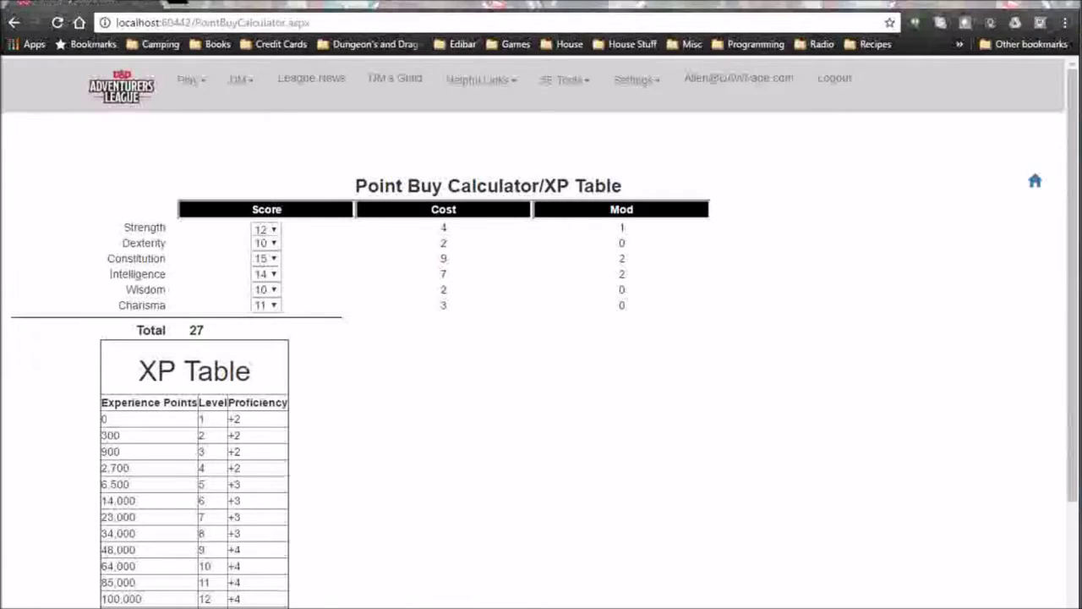
Open the DM Encounter Builder and give all four characters level 2.
click(566, 80)
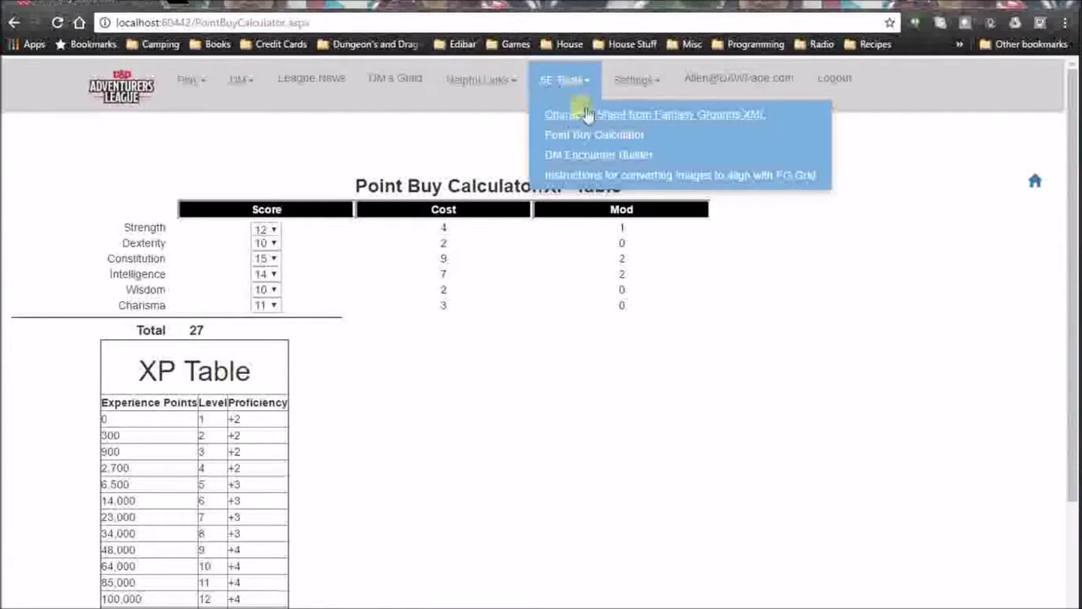
click(600, 157)
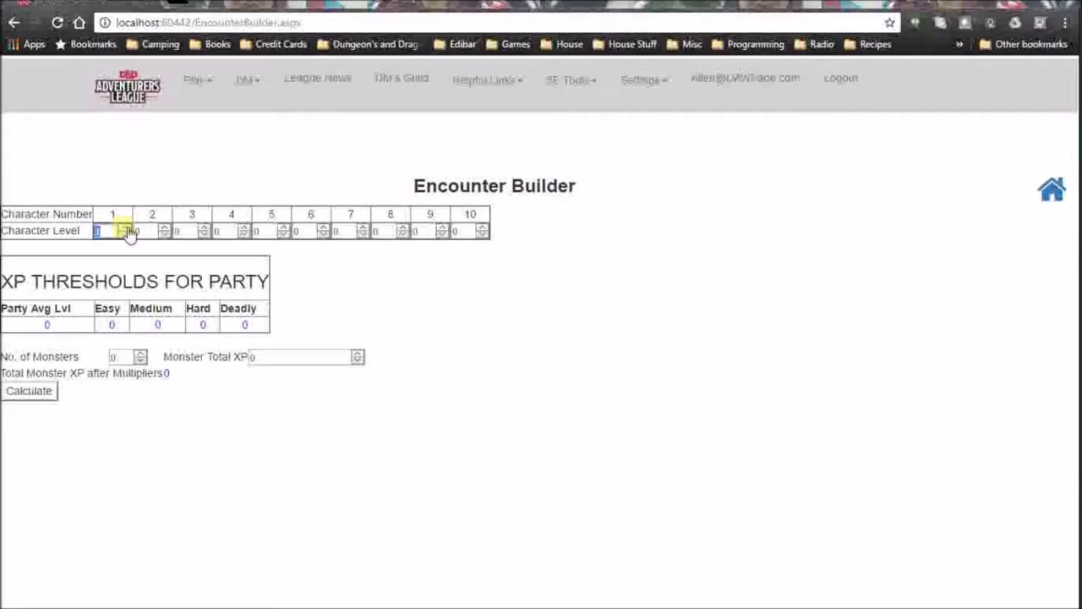
text(2)
key(Tab)
text(2)
key(Tab)
text(2)
key(Tab)
text(2)
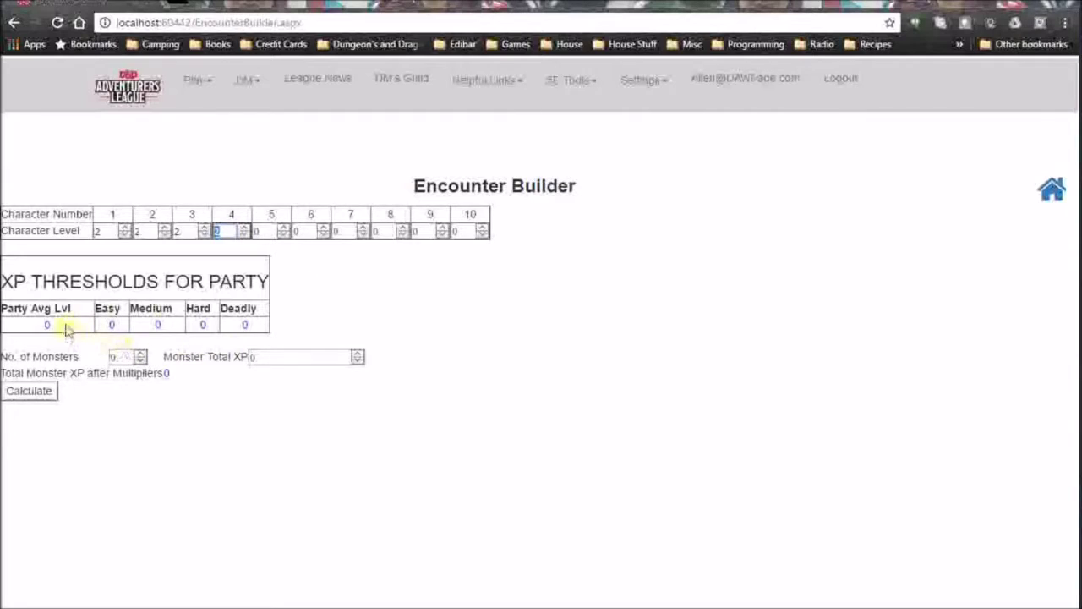
Set one monster worth 200 total XP and calculate the party's thresholds.
click(144, 354)
click(359, 358)
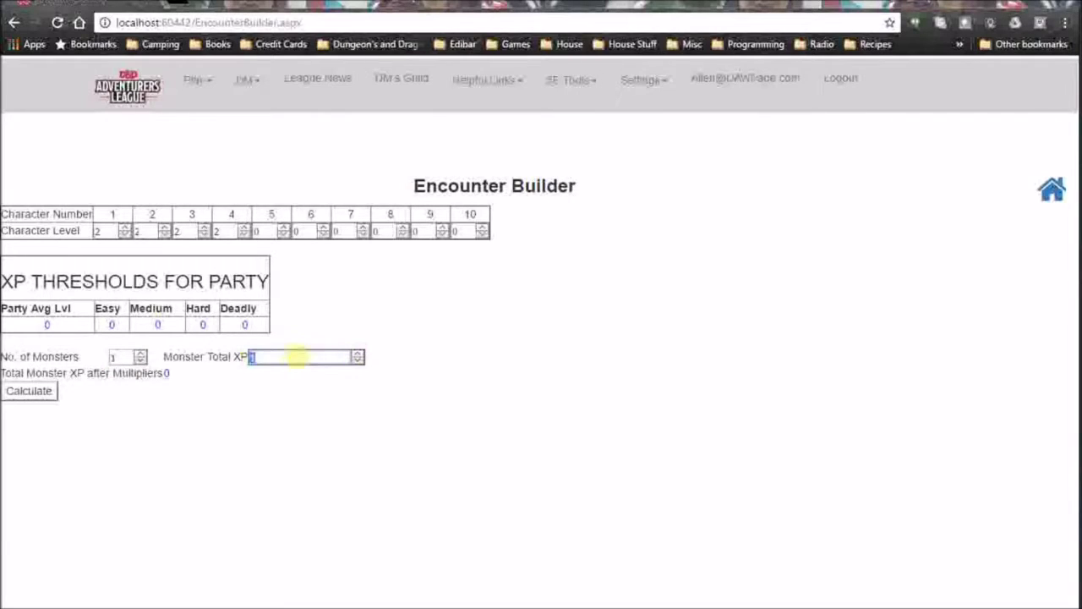
click(359, 358)
text(200)
click(50, 396)
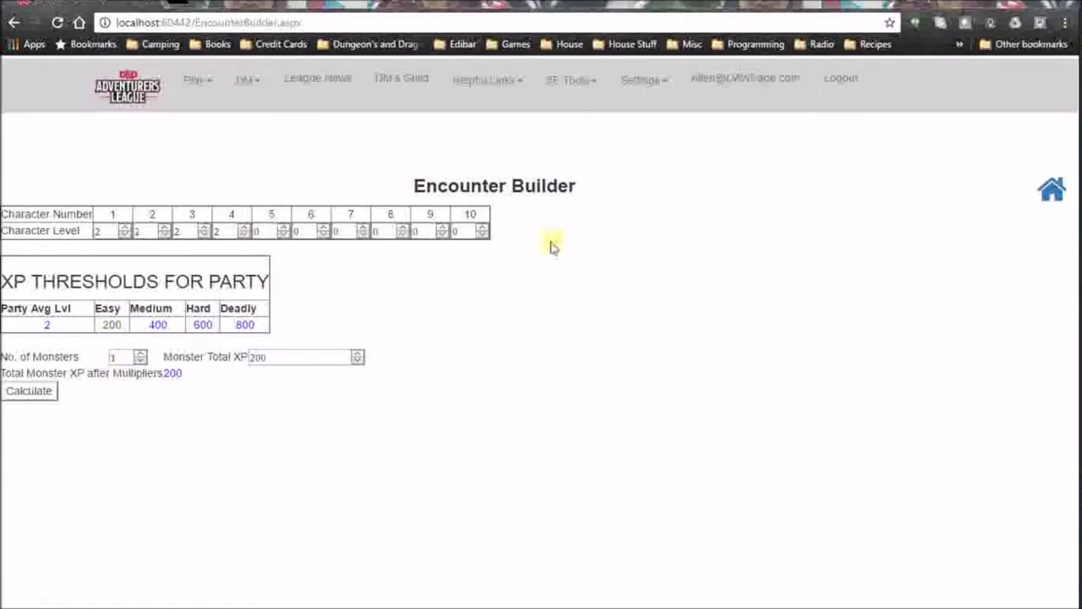
click(602, 85)
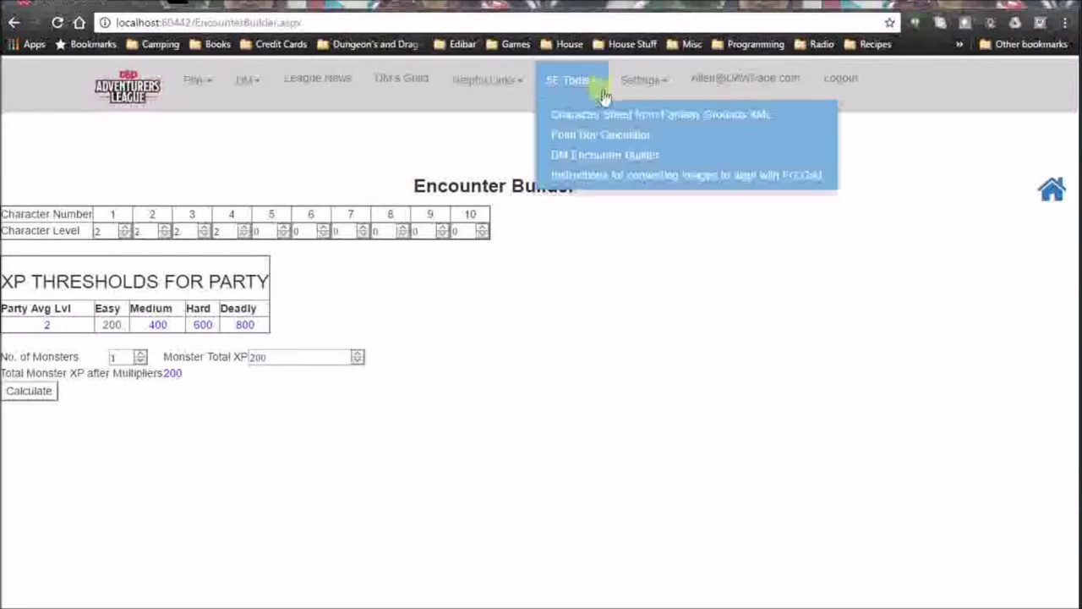
Open the instructions for aligning map images to the Fantasy Grounds grid.
click(606, 175)
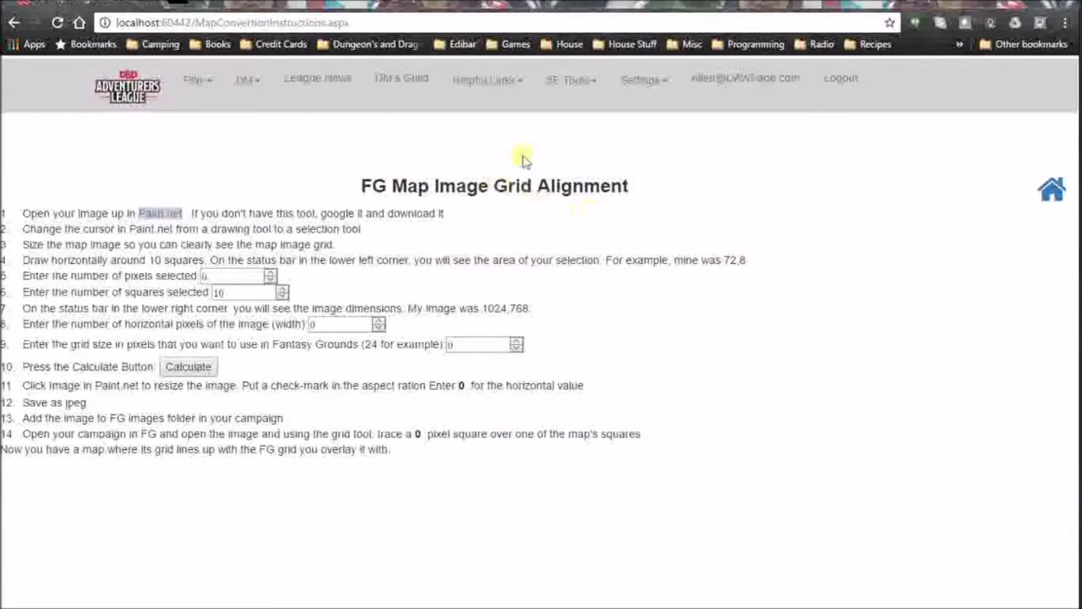
click(580, 88)
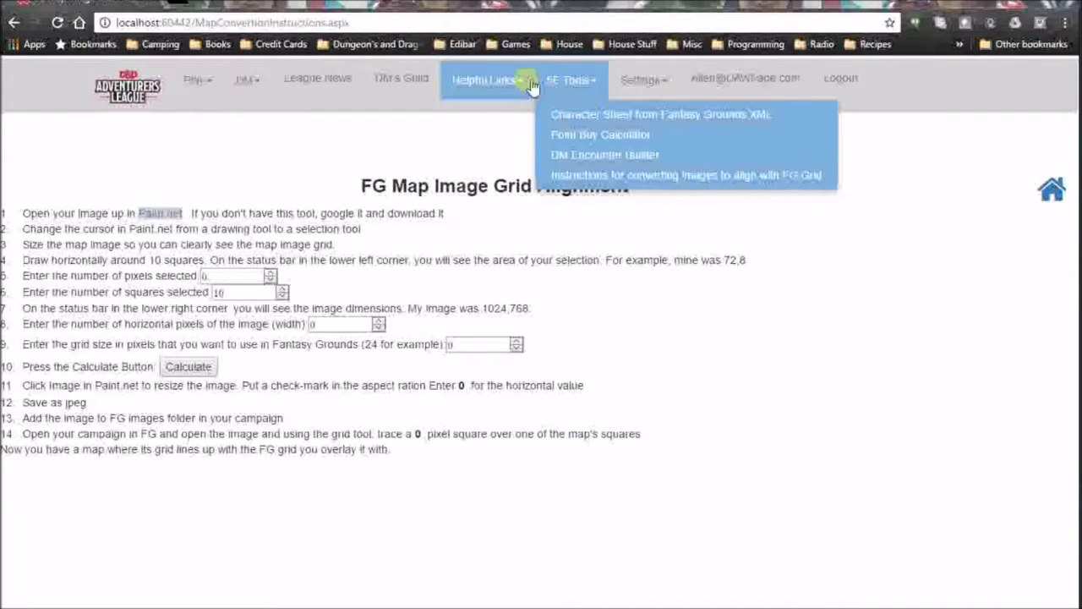
Open Print Store Flyer and enter header text 'Head' and footer text 'Foot'.
click(491, 84)
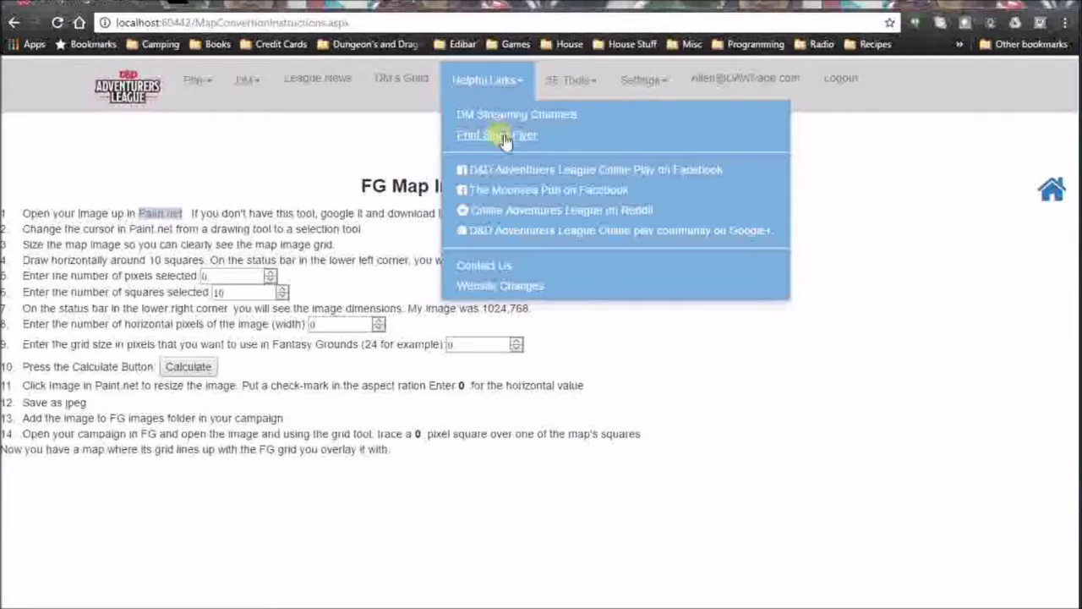
click(504, 136)
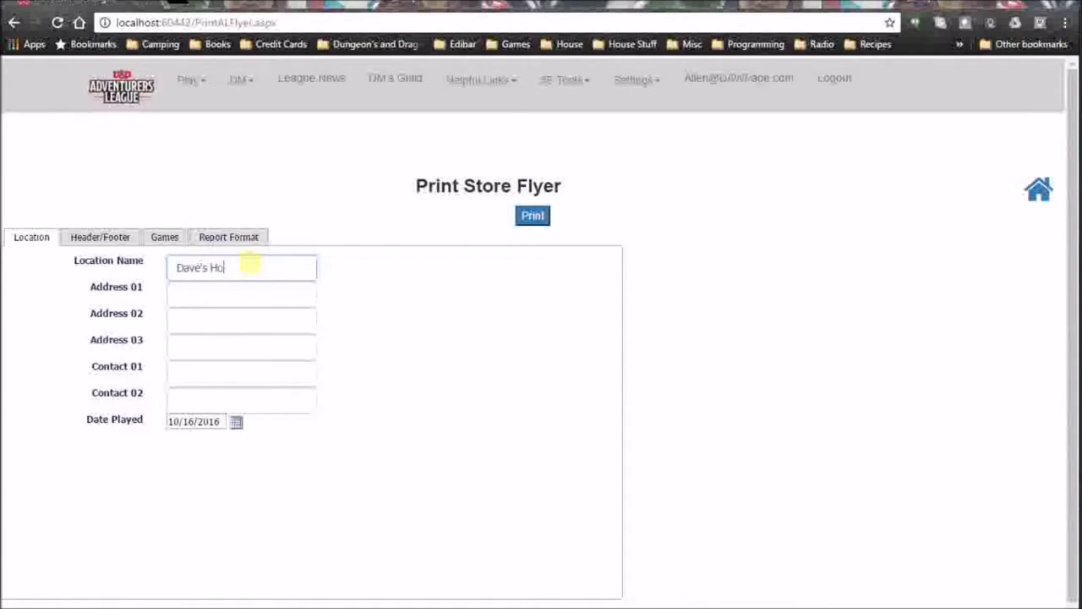
click(78, 237)
click(193, 278)
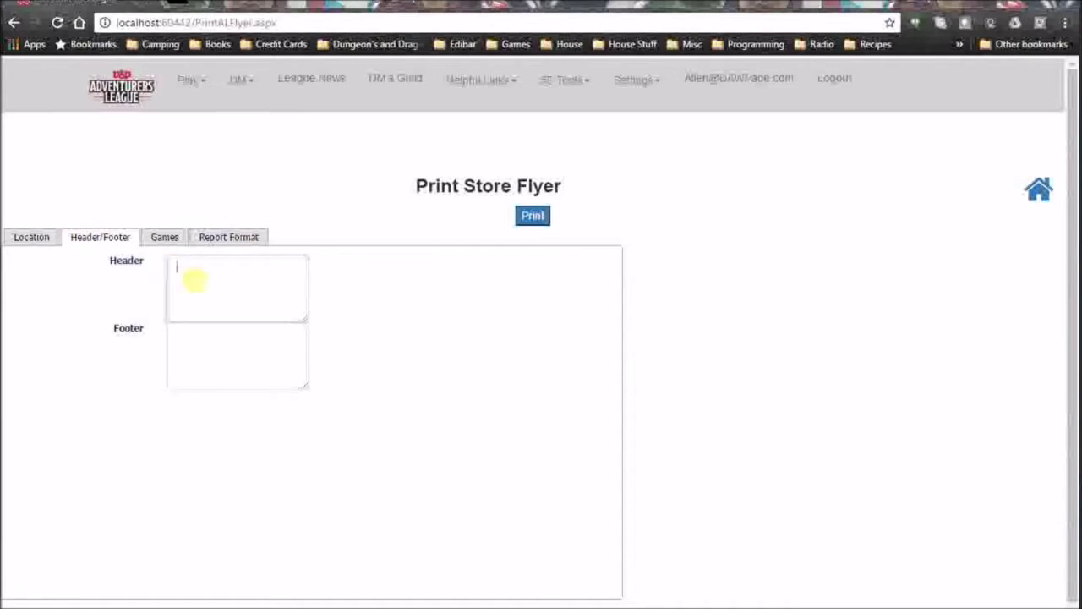
text(Head)
click(207, 337)
text(Foot)
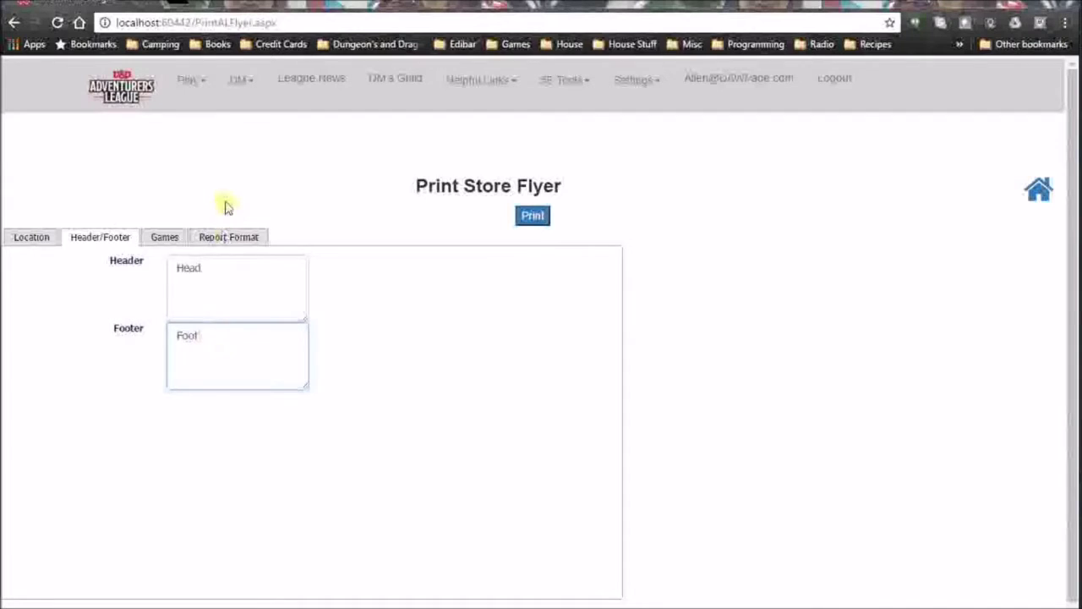
Schedule modules CORE01-01, CORE01-02 and CORE01-03 as games 1 to 3.
click(174, 240)
scroll(456, 359, down, 2)
scroll(440, 346, up, 2)
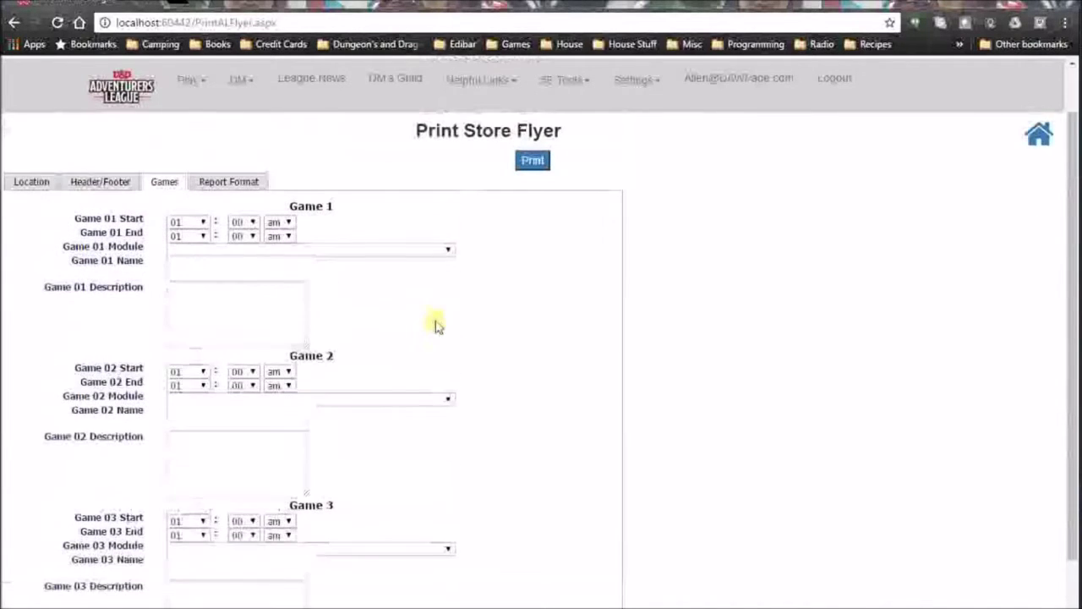
click(446, 249)
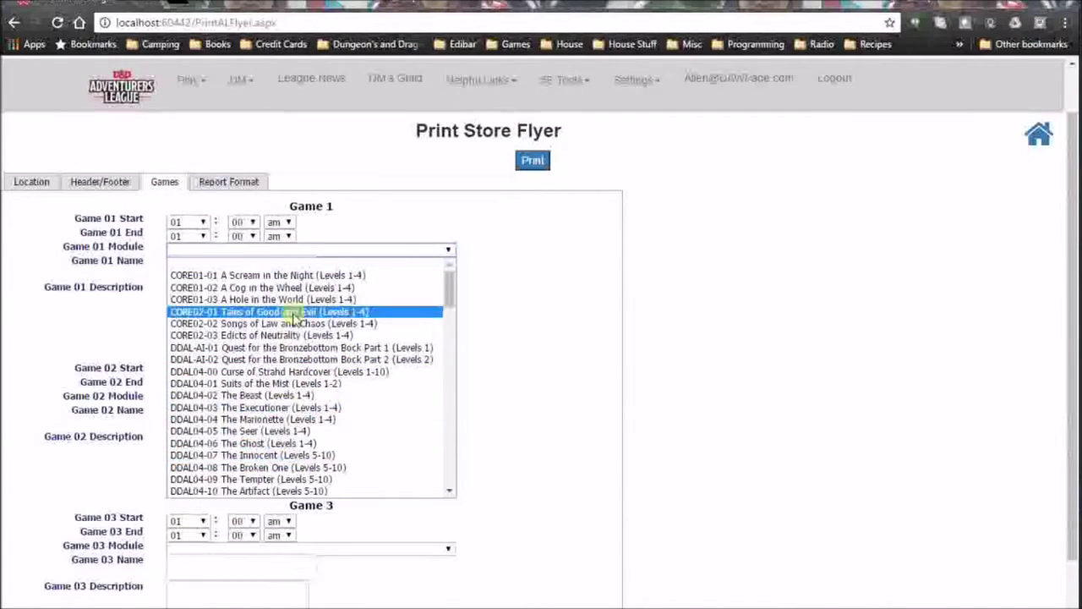
click(287, 278)
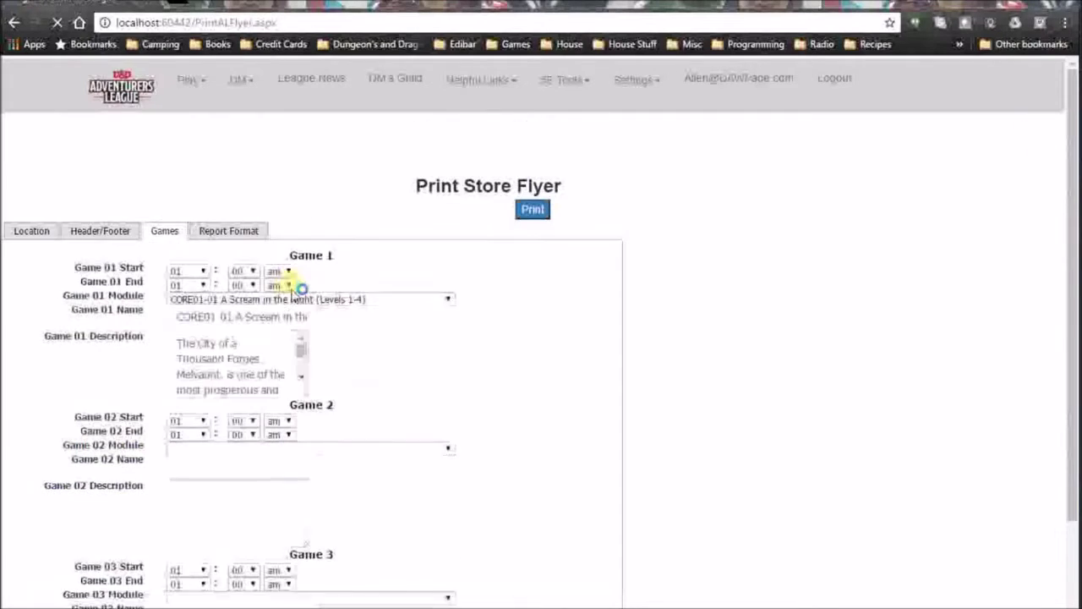
click(342, 456)
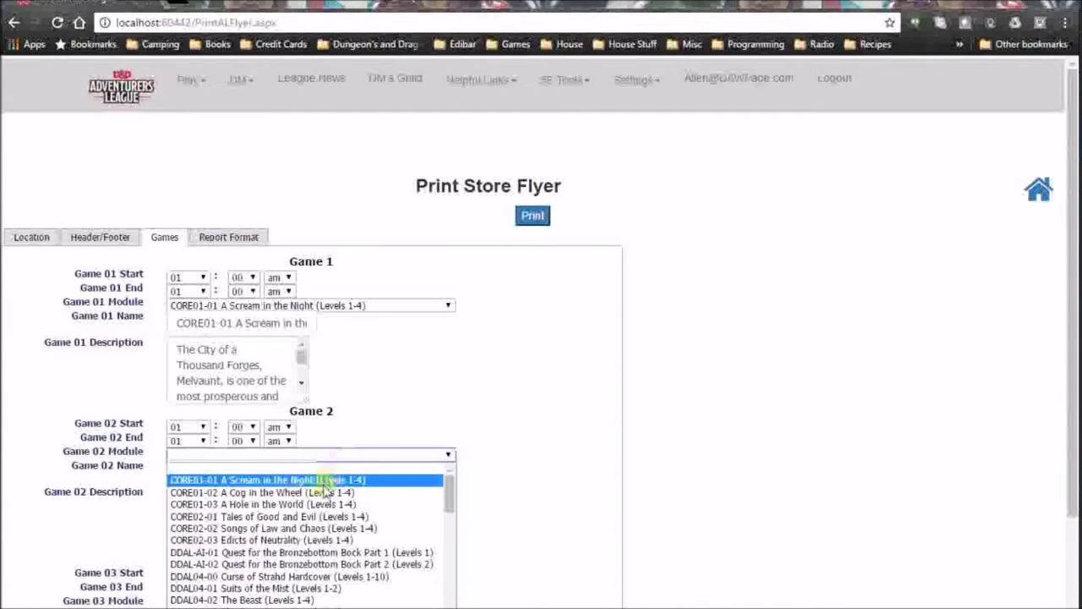
click(350, 491)
scroll(449, 551, down, 2)
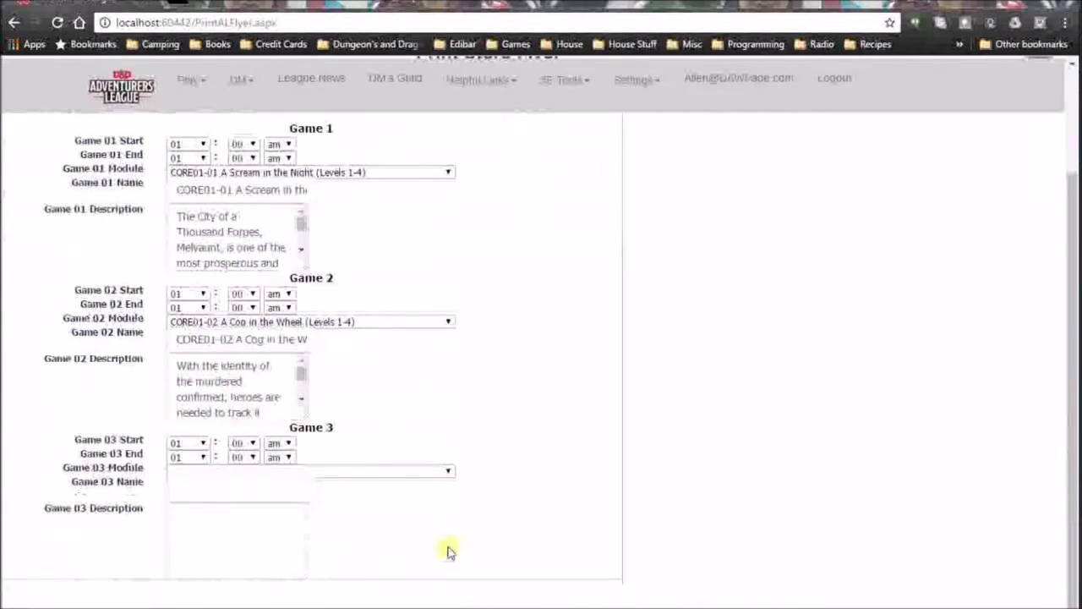
click(425, 472)
click(336, 522)
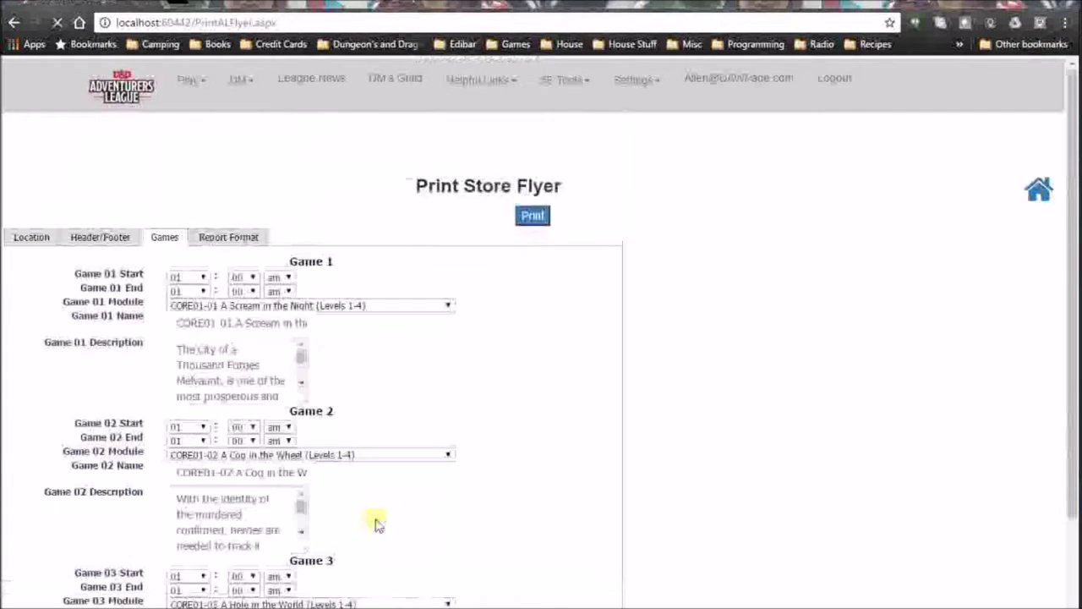
scroll(322, 507, up, 3)
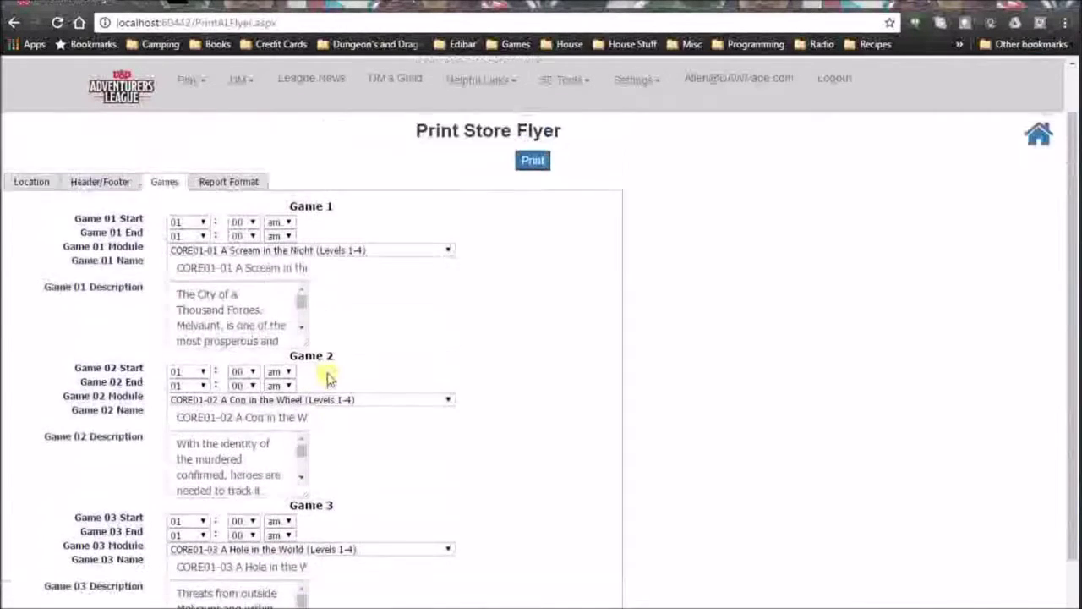
Choose Purple location colour and the Encounters design, then print the flyer.
click(238, 246)
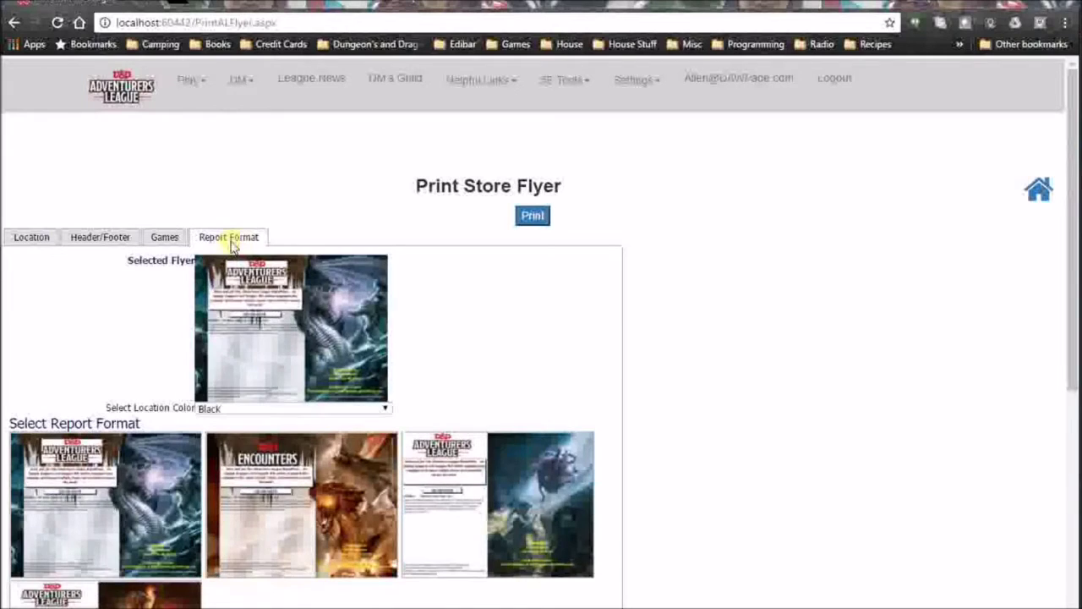
scroll(529, 369, down, 1)
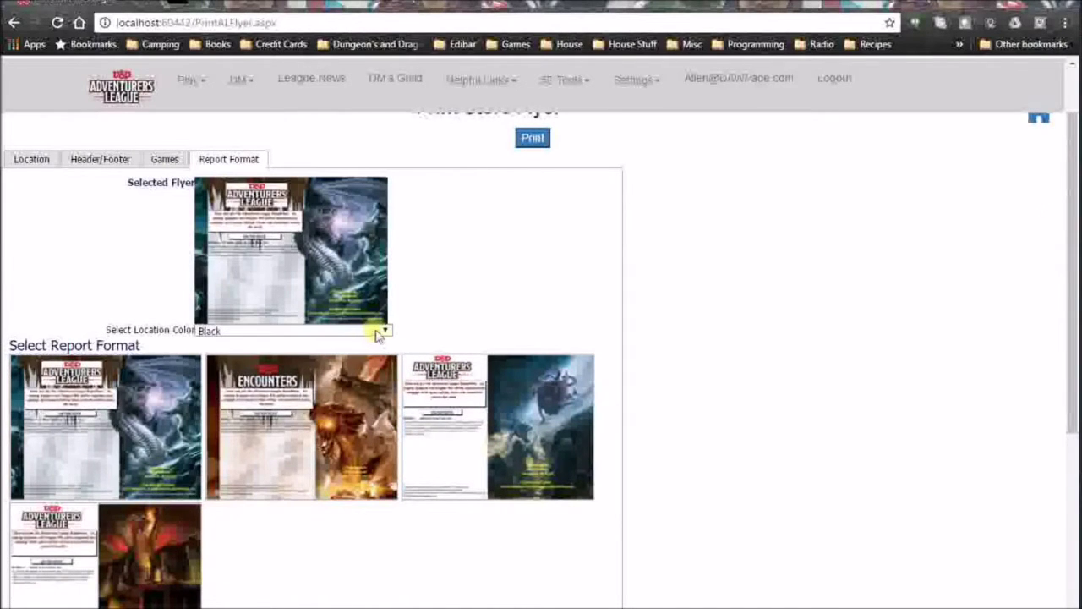
click(372, 331)
click(280, 403)
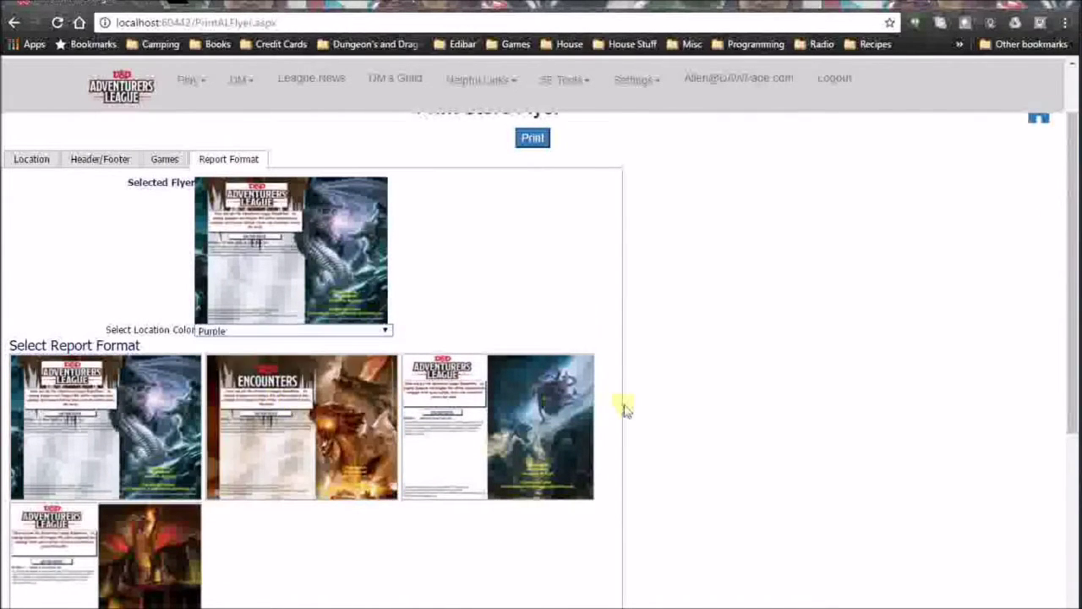
scroll(626, 410, down, 4)
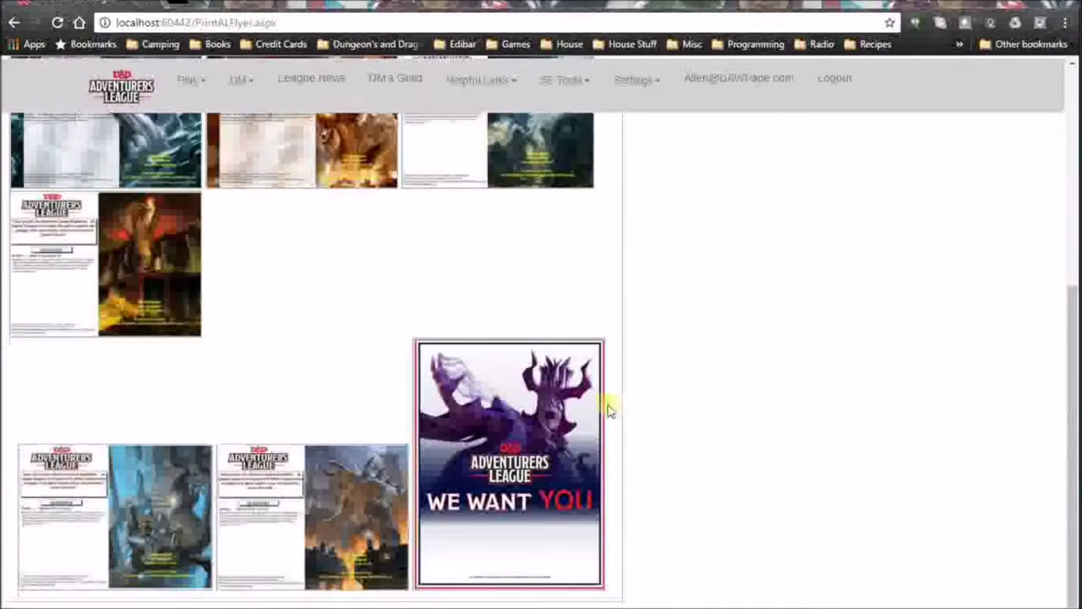
click(322, 512)
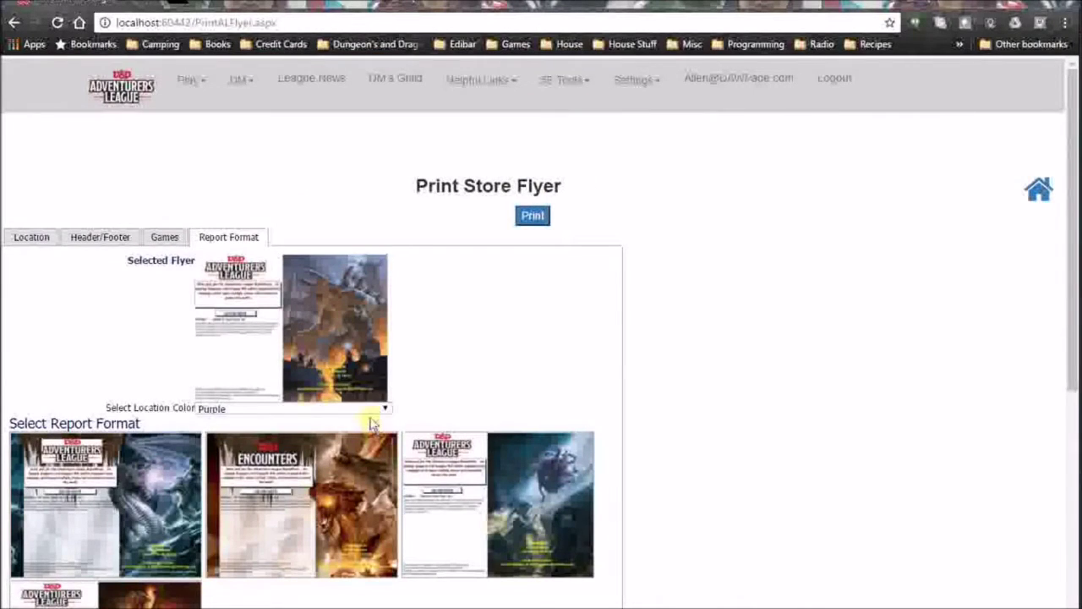
click(481, 472)
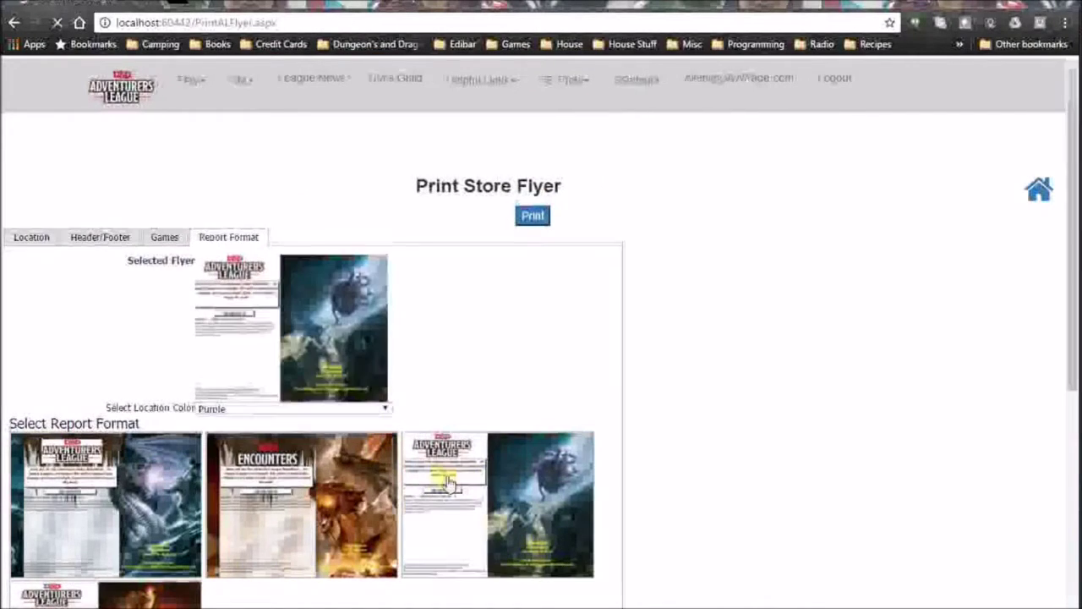
click(325, 503)
scroll(411, 538, down, 3)
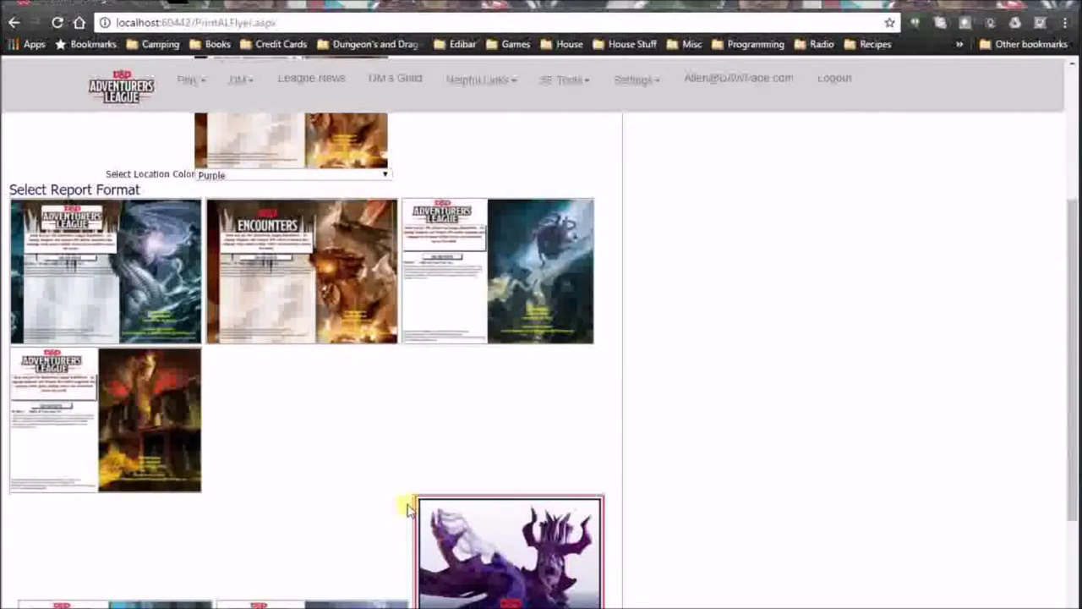
scroll(410, 506, down, 2)
scroll(413, 499, up, 5)
click(532, 216)
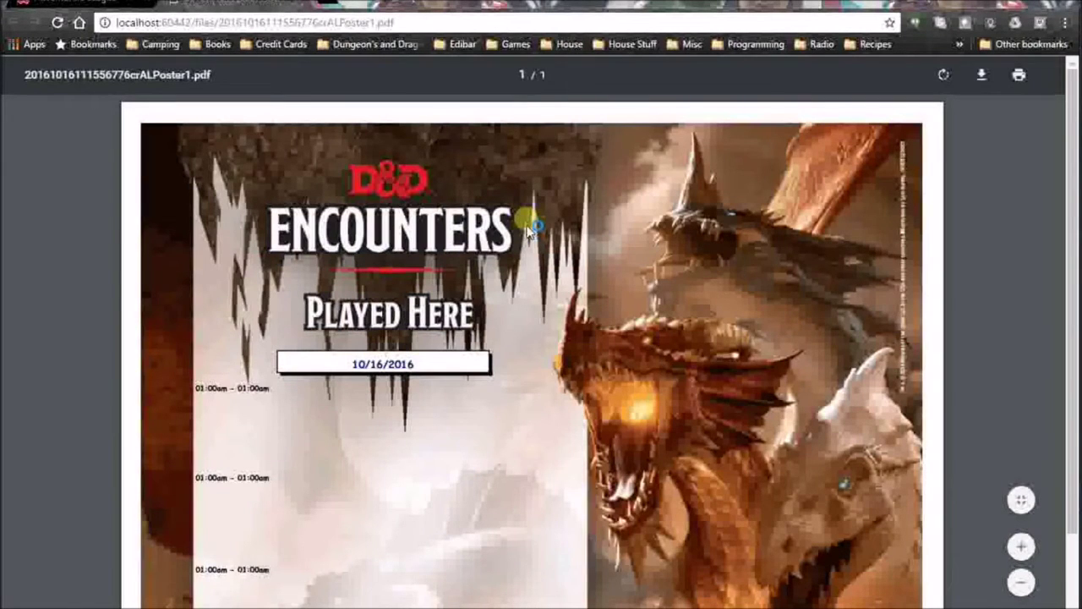
Look over the generated flyer PDF, then return to the flyer page's game schedule.
scroll(520, 302, down, 2)
scroll(499, 266, up, 2)
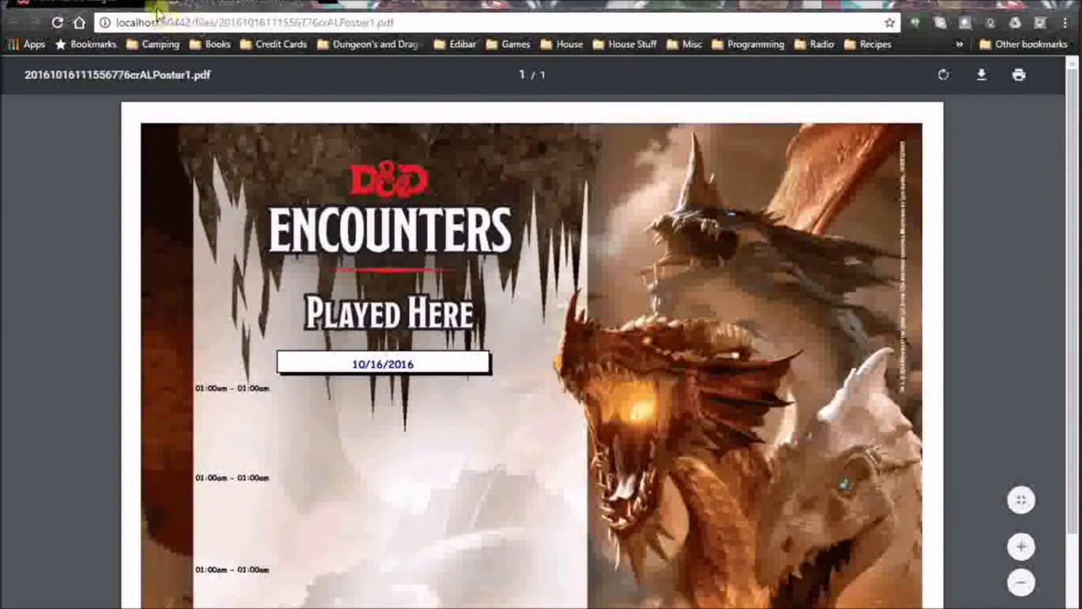
click(111, 4)
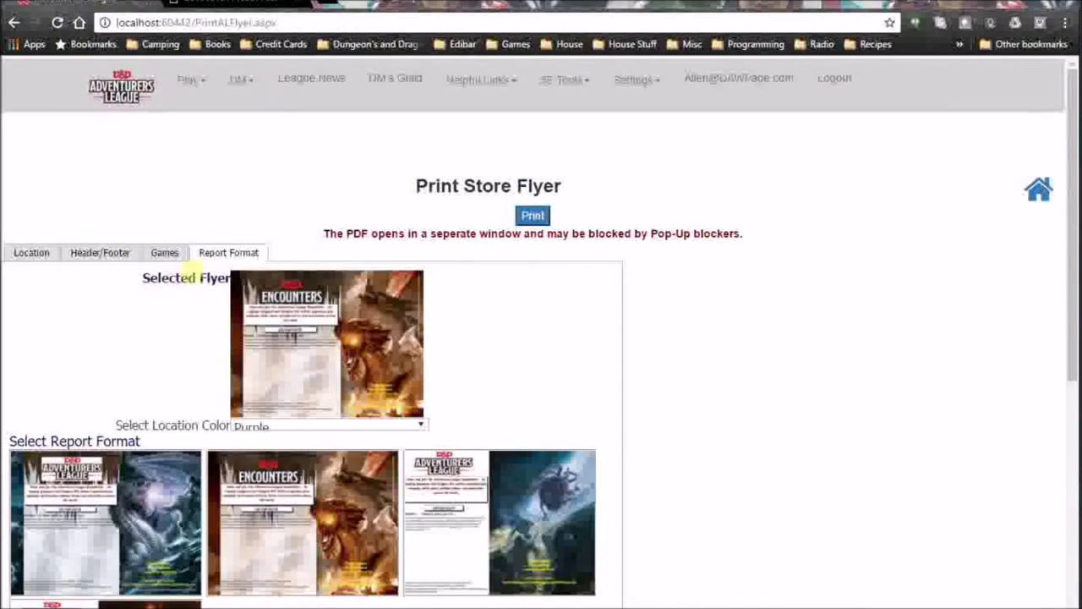
click(169, 259)
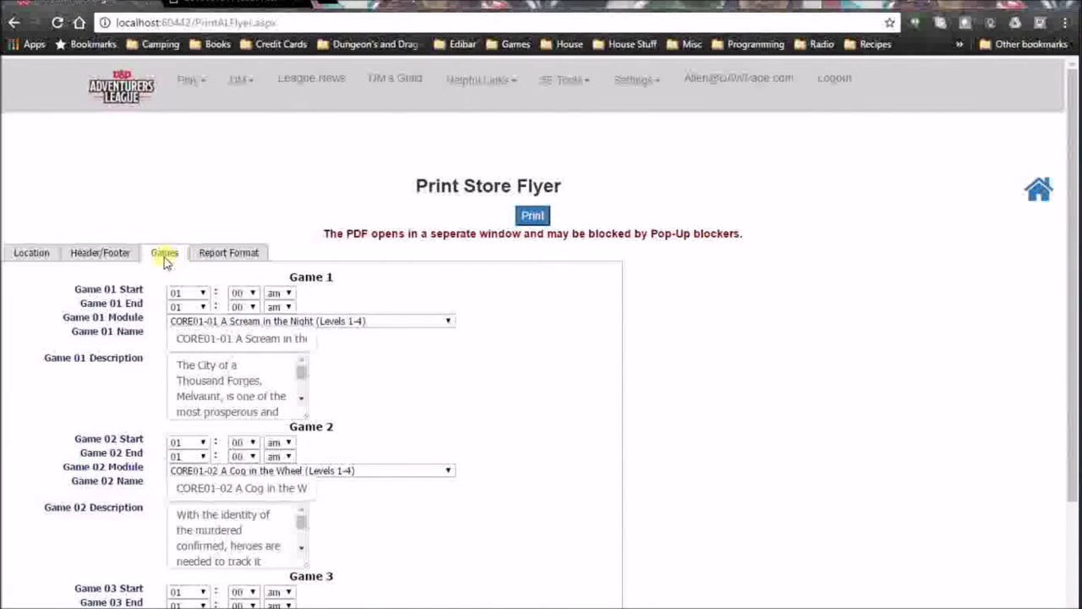